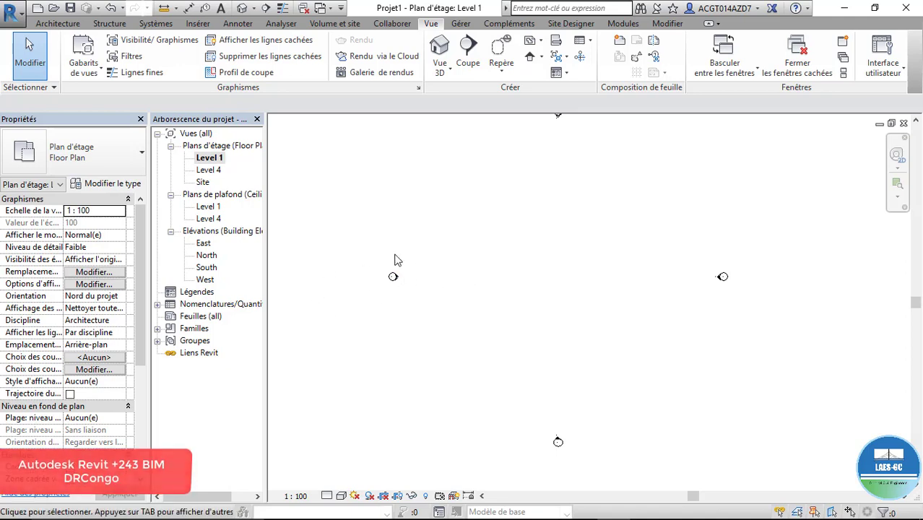
- Open the East elevation and draw a level between Level 1 and Level 4, about 0.8 m above Level 1
{"action": "double_click", "coordinate": [205, 243]}
{"action": "scroll", "coordinate": [629, 350], "scroll_direction": "down", "scroll_amount": 3}
{"action": "scroll", "coordinate": [797, 318], "scroll_direction": "up", "scroll_amount": 7}
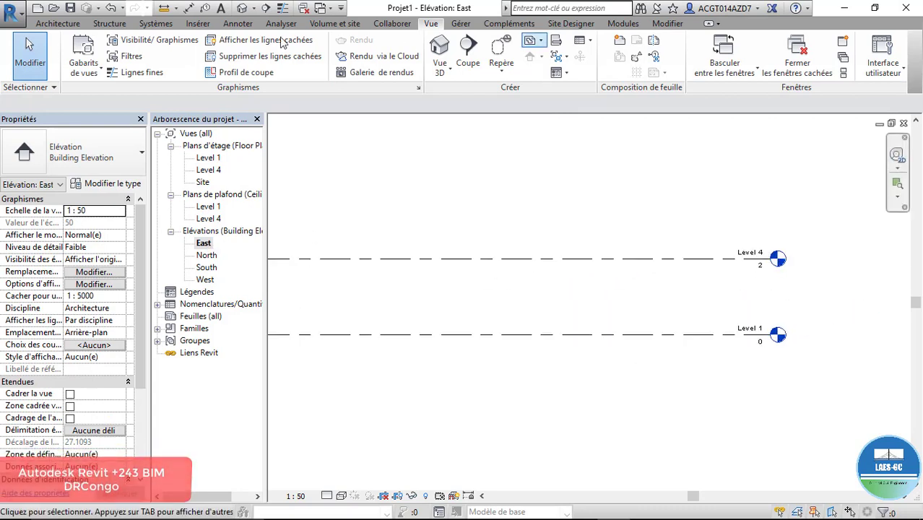
{"action": "left_click", "coordinate": [58, 23]}
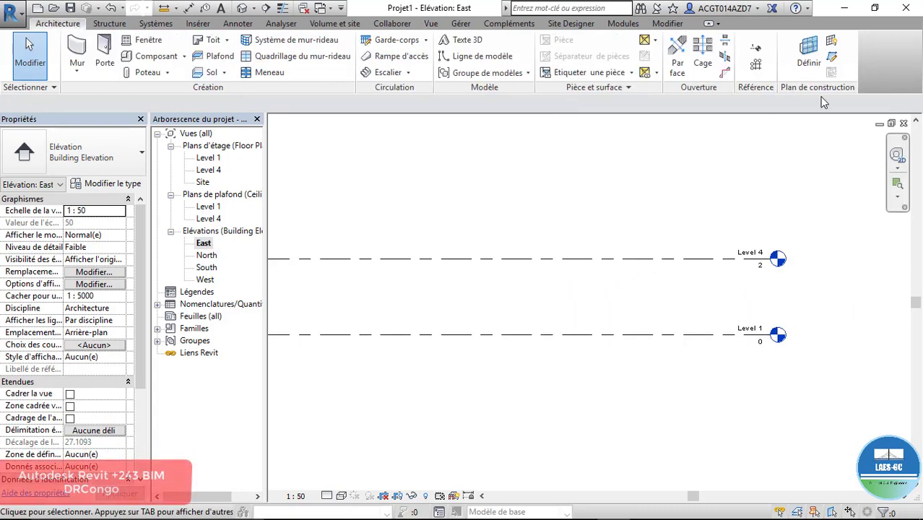
{"action": "left_click", "coordinate": [755, 52]}
{"action": "scroll", "coordinate": [481, 325], "scroll_direction": "down", "scroll_amount": 3}
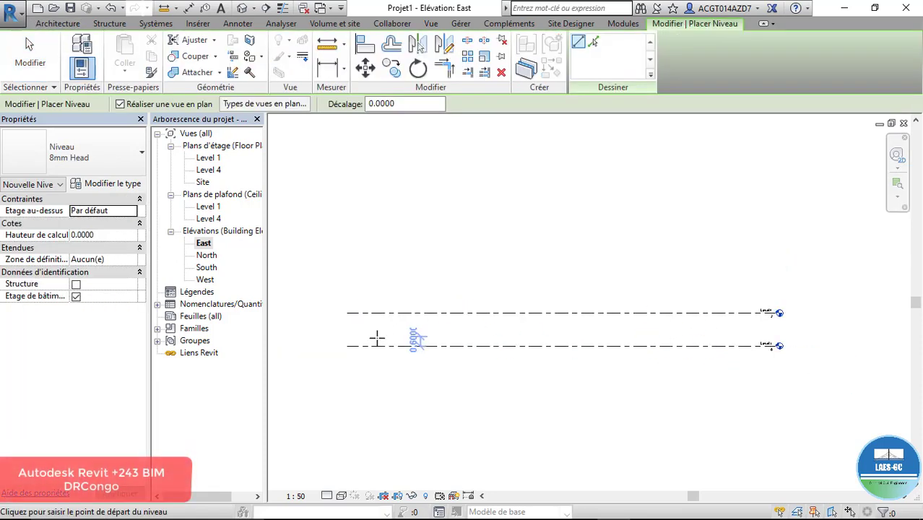
{"action": "left_click", "coordinate": [348, 333]}
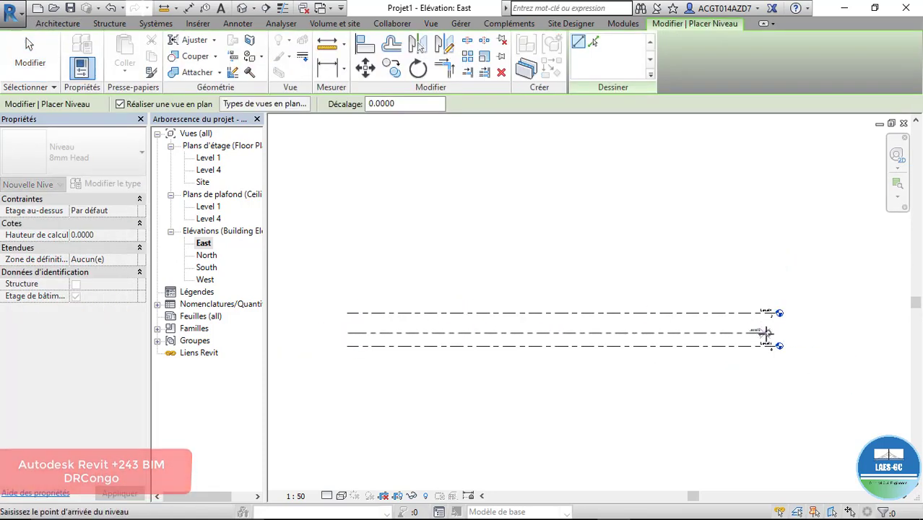
{"action": "left_click", "coordinate": [771, 332]}
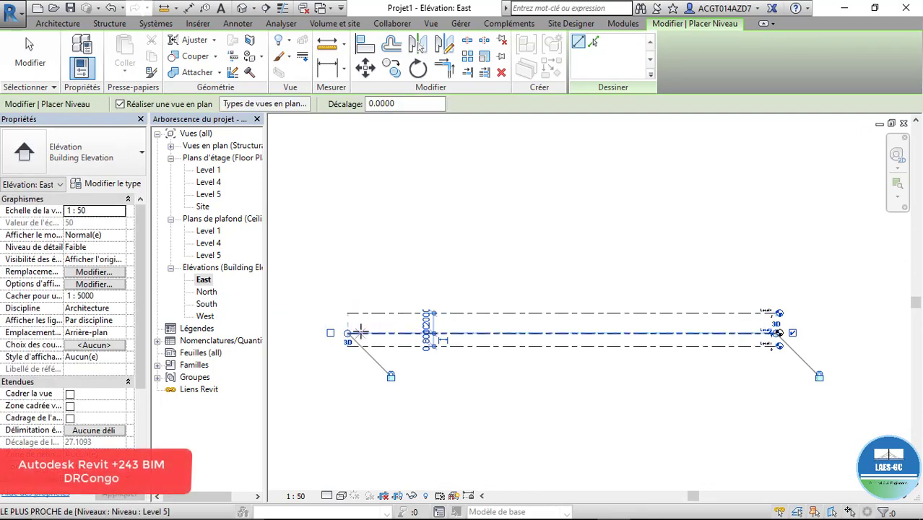
- Draw another level between Level 5 and Level 4, about 1.4 m above Level 1, and end level placement
{"action": "scroll", "coordinate": [367, 346], "scroll_direction": "up", "scroll_amount": 2}
{"action": "scroll", "coordinate": [367, 346], "scroll_direction": "up", "scroll_amount": 1}
{"action": "left_click", "coordinate": [337, 312]}
{"action": "scroll", "coordinate": [305, 344], "scroll_direction": "down", "scroll_amount": 3}
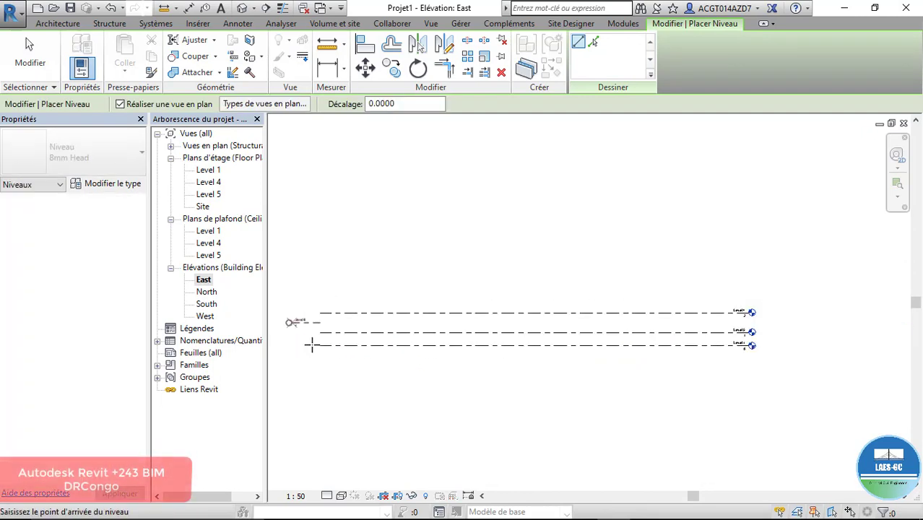
{"action": "left_click", "coordinate": [824, 326]}
{"action": "scroll", "coordinate": [732, 360], "scroll_direction": "up", "scroll_amount": 1}
{"action": "left_click", "coordinate": [29, 45]}
{"action": "scroll", "coordinate": [694, 318], "scroll_direction": "up", "scroll_amount": 5}
{"action": "left_click", "coordinate": [694, 311]}
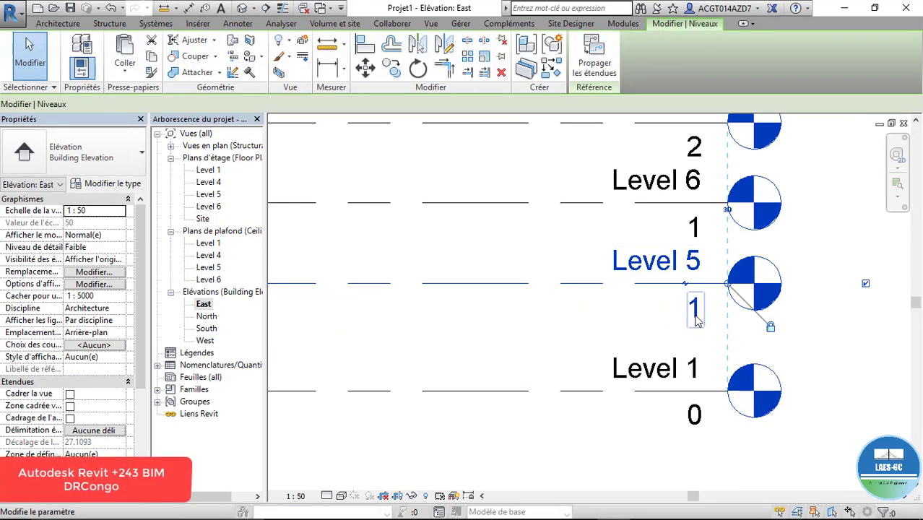
{"action": "left_click", "coordinate": [694, 311]}
{"action": "left_click", "coordinate": [848, 403]}
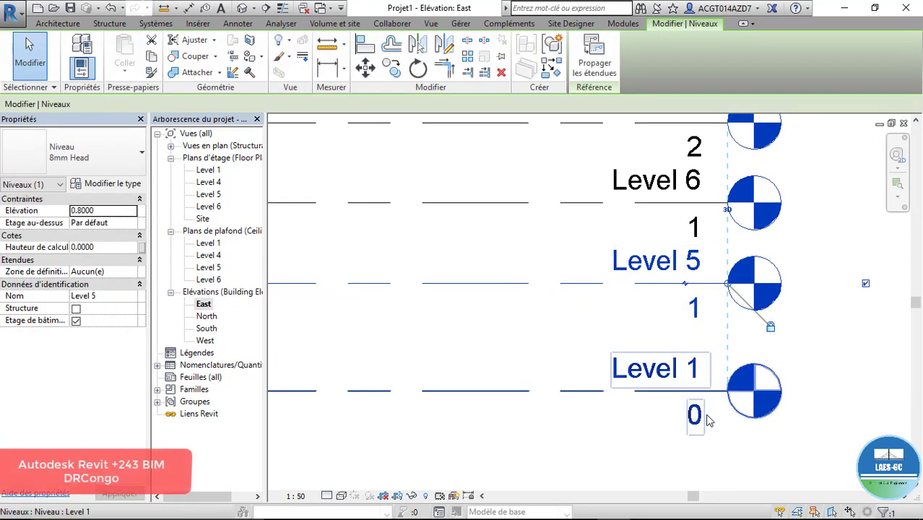
- Set the project's length unit to Centimètres and apply the units settings
{"action": "key", "text": "u"}
{"action": "key", "text": "n"}
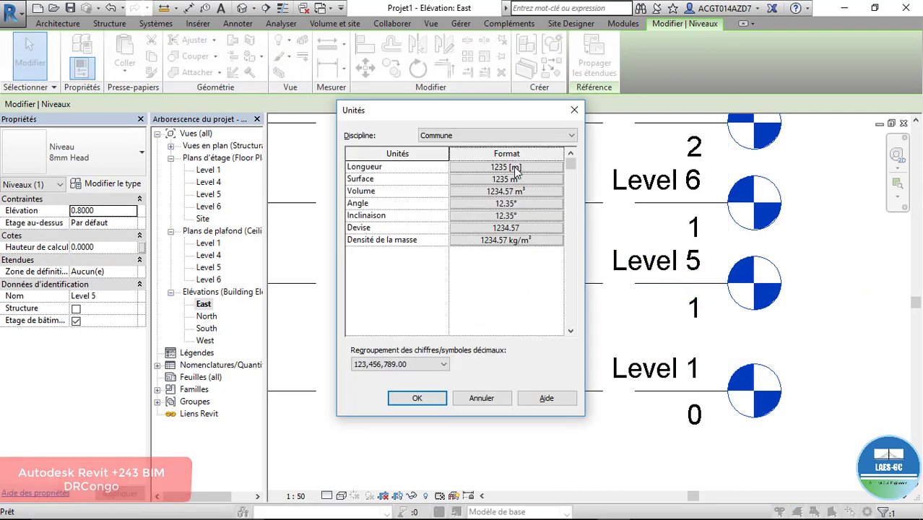
{"action": "left_click", "coordinate": [511, 167]}
{"action": "left_click", "coordinate": [476, 191]}
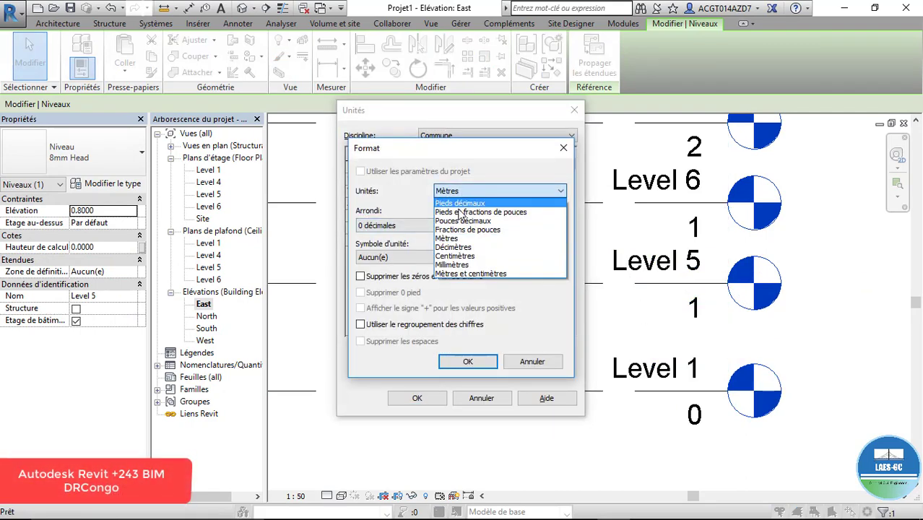
{"action": "left_click", "coordinate": [463, 247]}
{"action": "left_click", "coordinate": [465, 191]}
{"action": "left_click", "coordinate": [462, 255]}
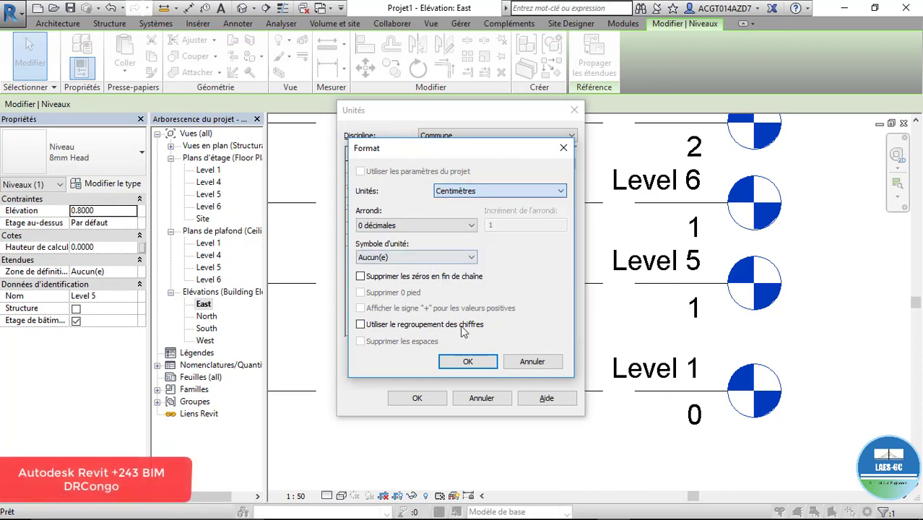
{"action": "left_click", "coordinate": [468, 362]}
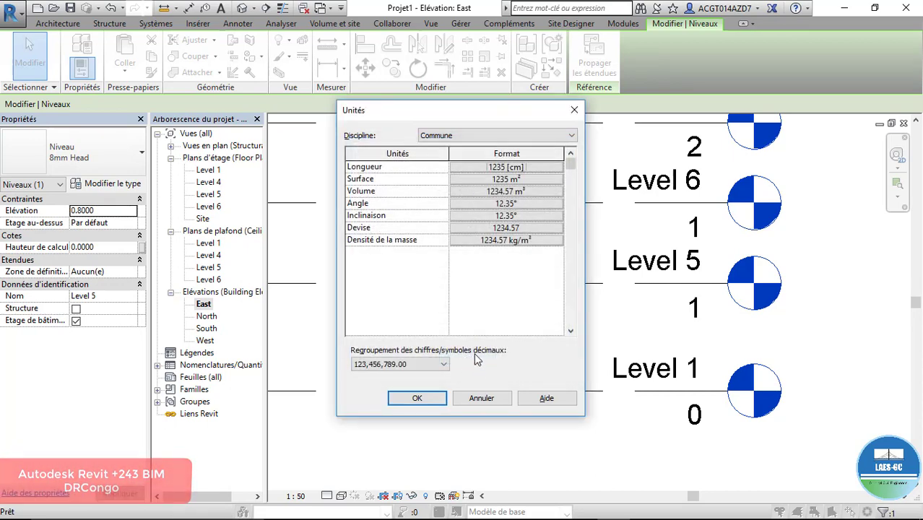
{"action": "left_click", "coordinate": [417, 398]}
- Set the elevation of Level 5 to 68 cm
{"action": "scroll", "coordinate": [699, 308], "scroll_direction": "down", "scroll_amount": 1}
{"action": "scroll", "coordinate": [699, 308], "scroll_direction": "up", "scroll_amount": 2}
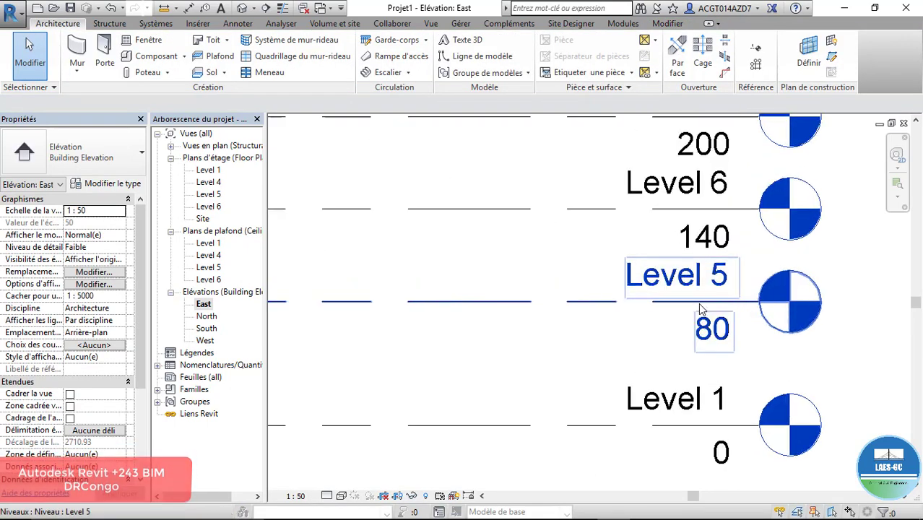
{"action": "left_click", "coordinate": [714, 340]}
{"action": "left_click", "coordinate": [714, 335]}
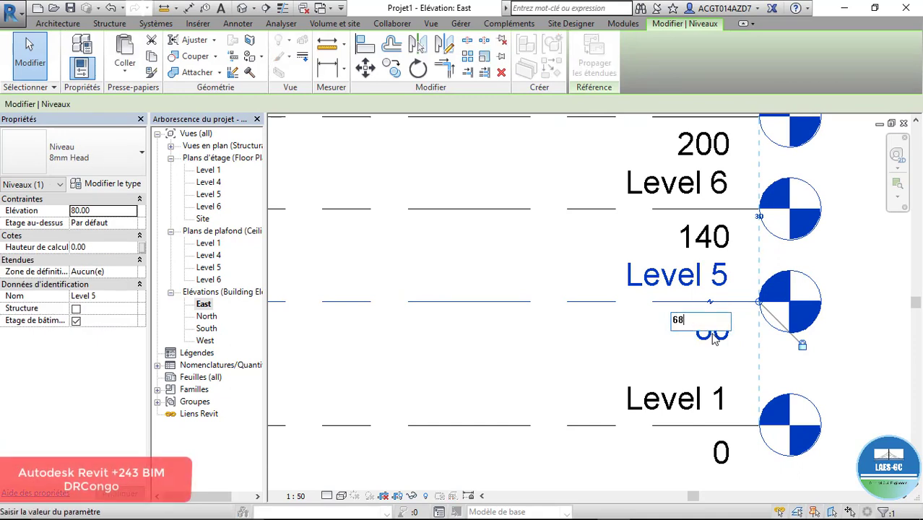
{"action": "type", "text": "68"}
{"action": "key", "text": "Return"}
- Set the elevation of Level 6 to 136 cm and deselect the level
{"action": "left_click", "coordinate": [707, 239]}
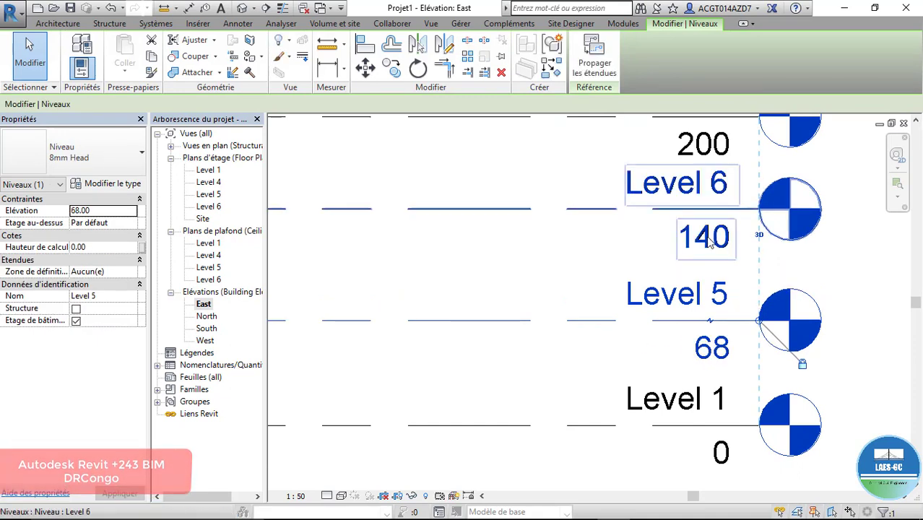
{"action": "left_click", "coordinate": [706, 237]}
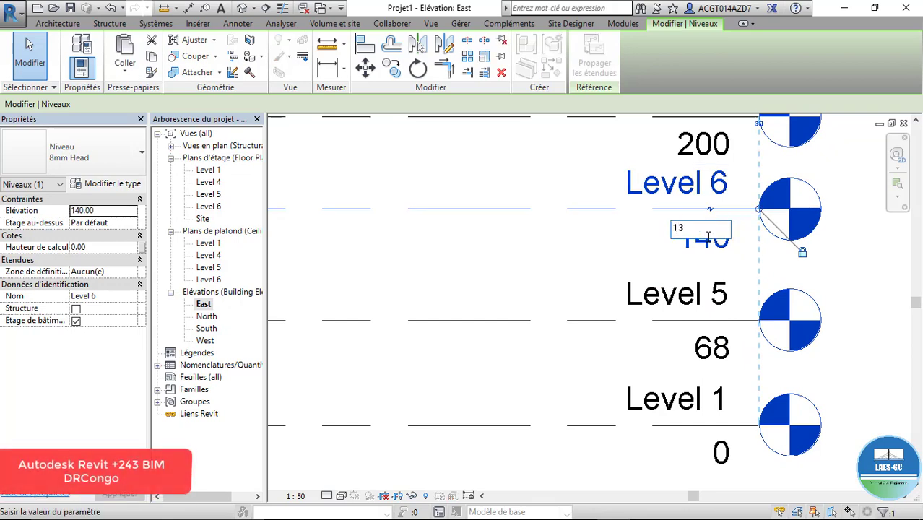
{"action": "key", "text": "Return"}
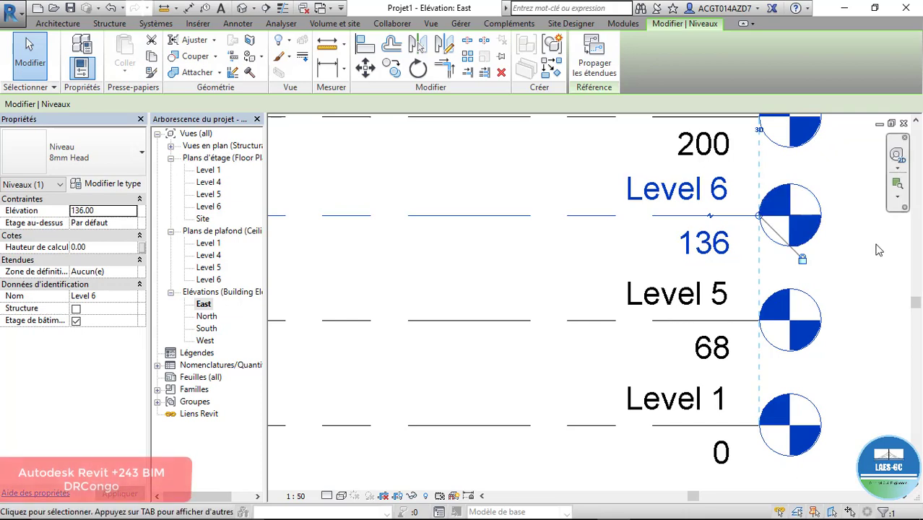
{"action": "left_click", "coordinate": [876, 244]}
- Open the Level 1 floor plan and draw a vertical Generic - 200mm architectural wall about 1900 cm long
{"action": "scroll", "coordinate": [569, 277], "scroll_direction": "down", "scroll_amount": 2}
{"action": "scroll", "coordinate": [723, 262], "scroll_direction": "down", "scroll_amount": 3}
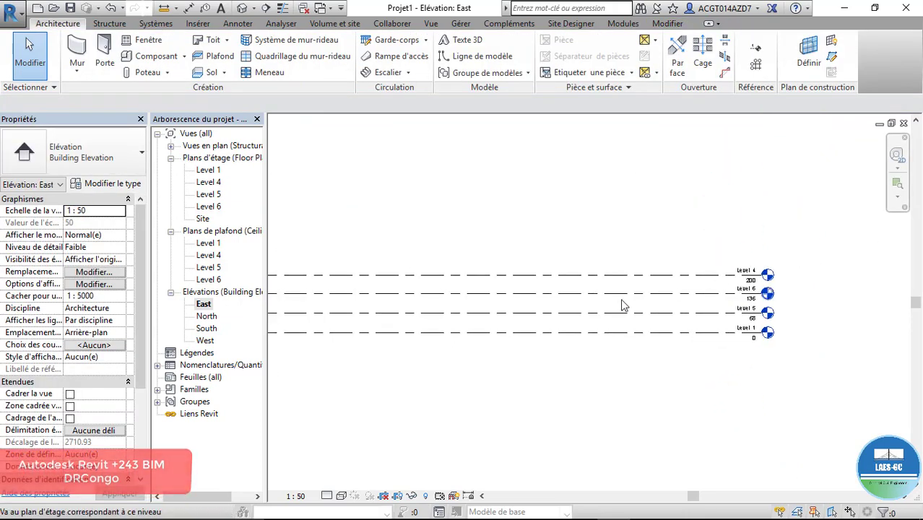
{"action": "left_click", "coordinate": [326, 291]}
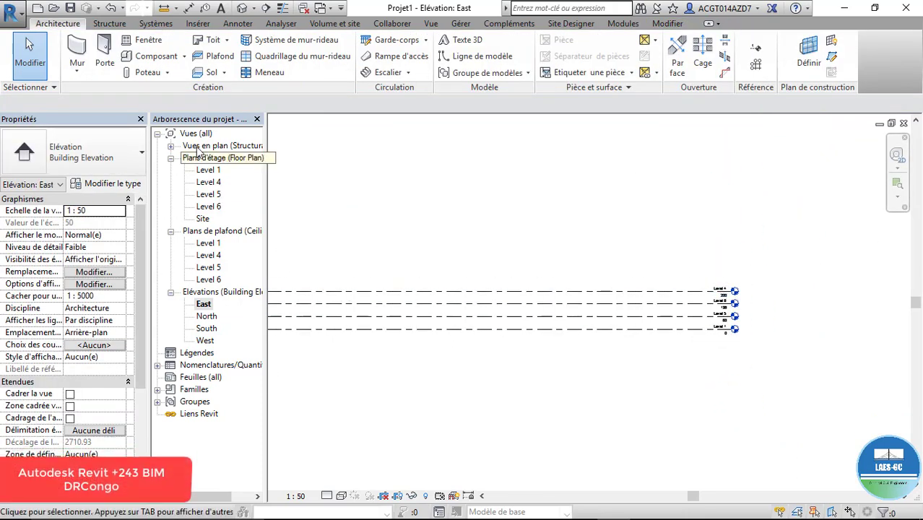
{"action": "double_click", "coordinate": [208, 170]}
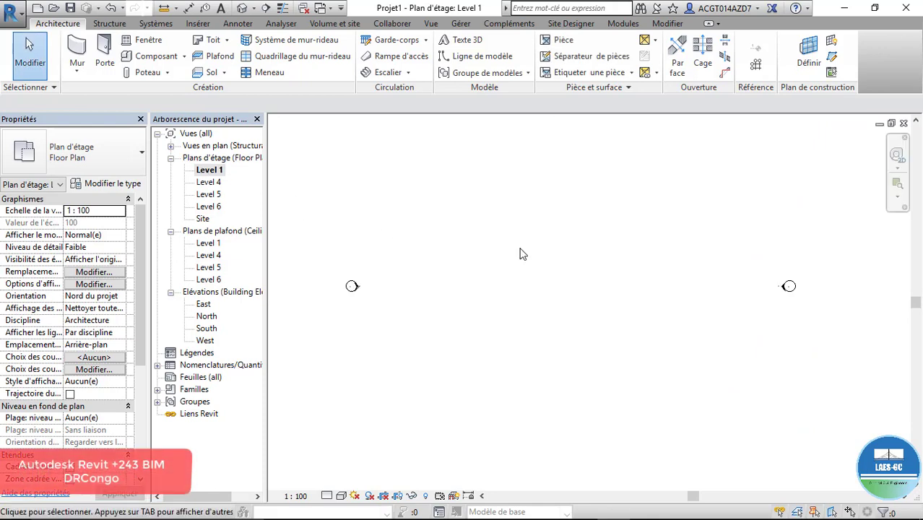
{"action": "left_click", "coordinate": [77, 69]}
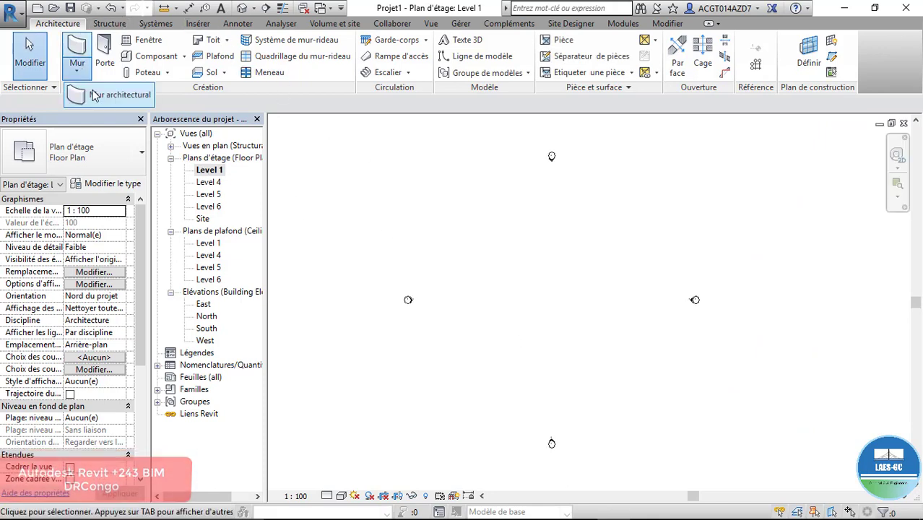
{"action": "left_click", "coordinate": [108, 95]}
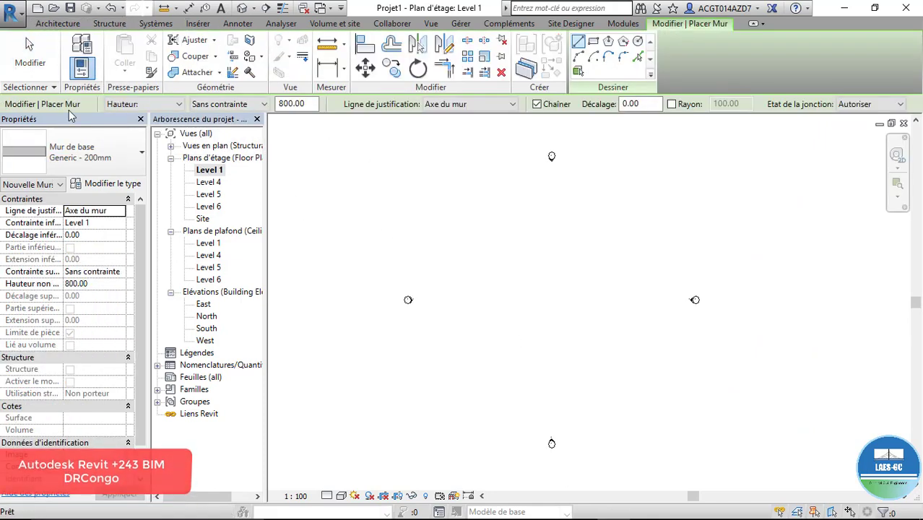
{"action": "scroll", "coordinate": [525, 302], "scroll_direction": "up", "scroll_amount": 1}
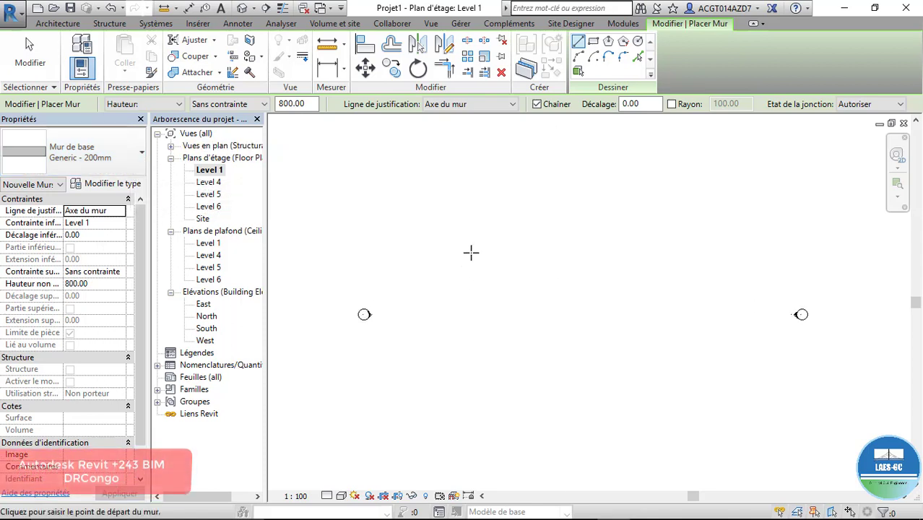
{"action": "left_click", "coordinate": [484, 190]}
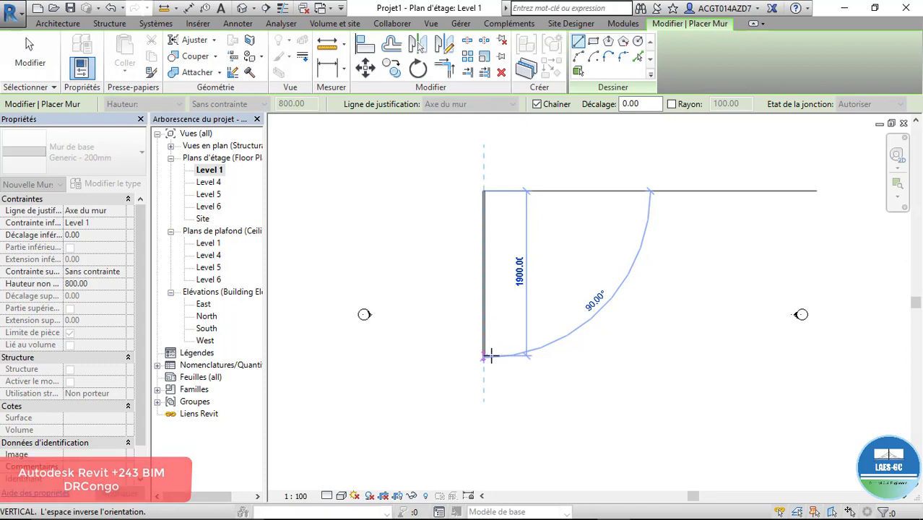
{"action": "left_click", "coordinate": [489, 354]}
{"action": "key", "text": "Escape"}
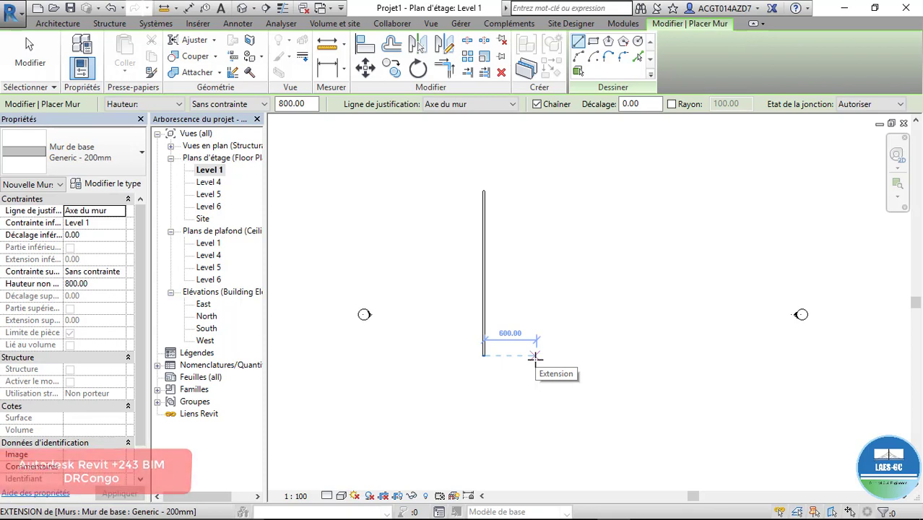
- Draw a second vertical wall about 1900 cm long parallel to the first, entering 800 cm as the offset from it
{"action": "type", "text": "8"}
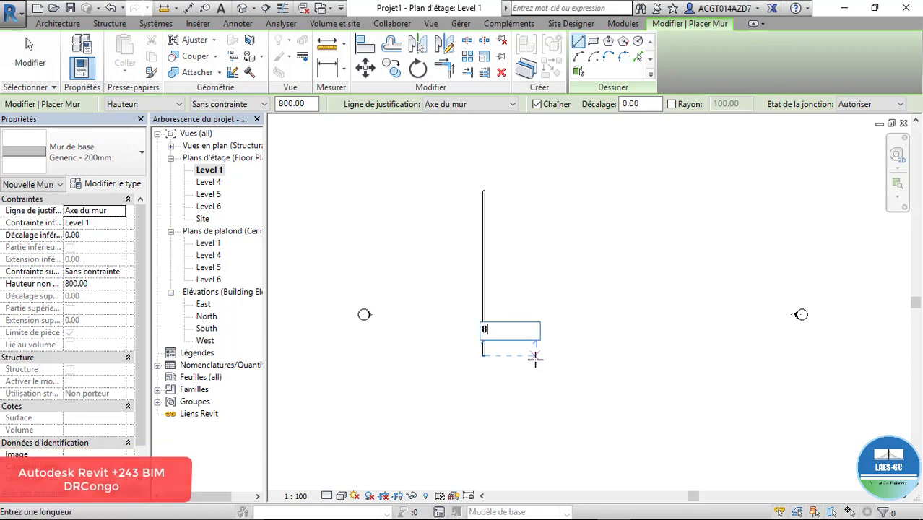
{"action": "type", "text": "00"}
{"action": "key", "text": "Return"}
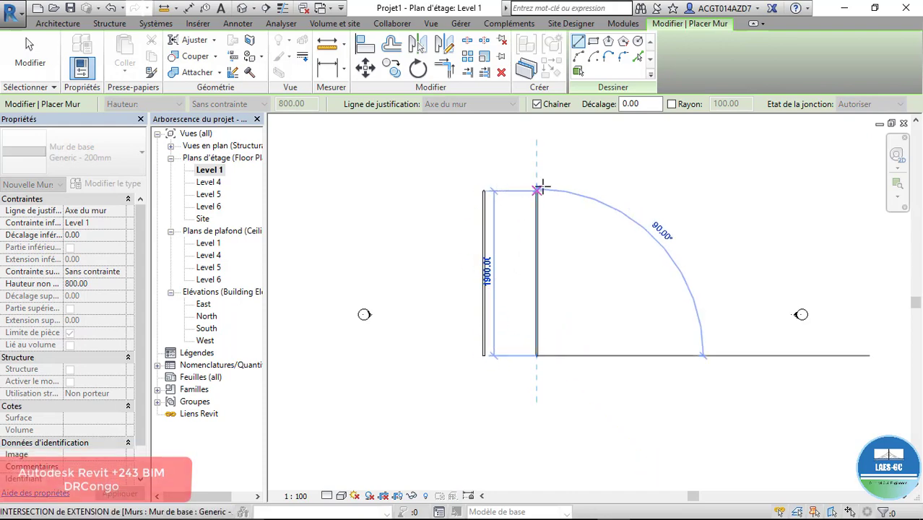
{"action": "left_click", "coordinate": [543, 187]}
{"action": "key", "text": "Escape"}
{"action": "key", "text": "Escape"}
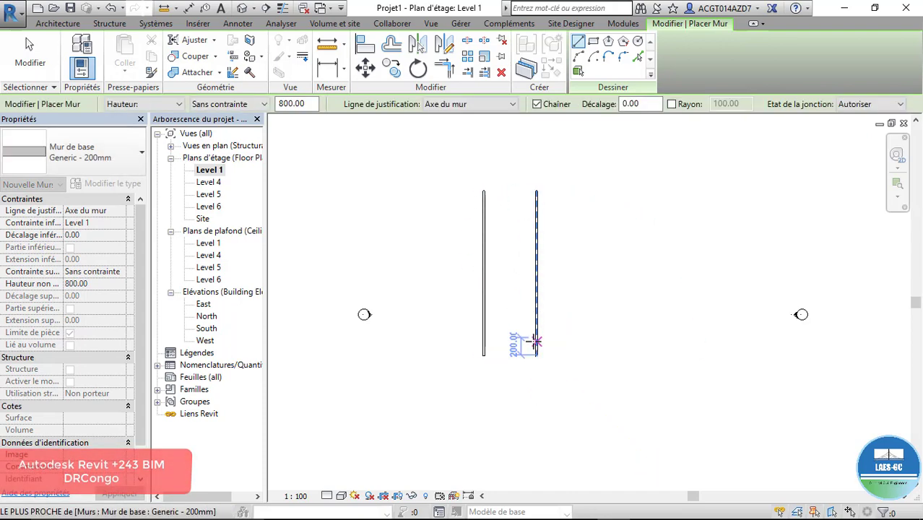
- Delete the short horizontal wall segment at the lower end of the second wall
{"action": "scroll", "coordinate": [455, 439], "scroll_direction": "up", "scroll_amount": 5}
{"action": "left_click", "coordinate": [661, 278]}
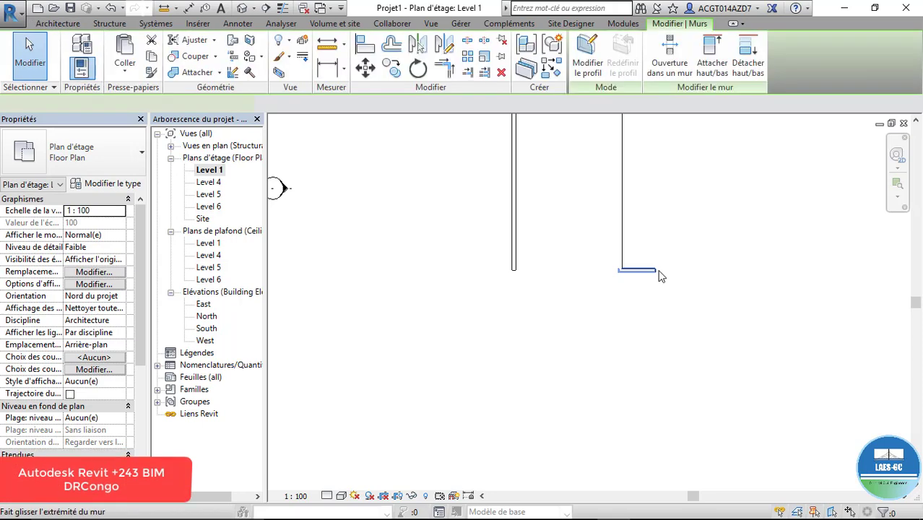
{"action": "key", "text": "Delete"}
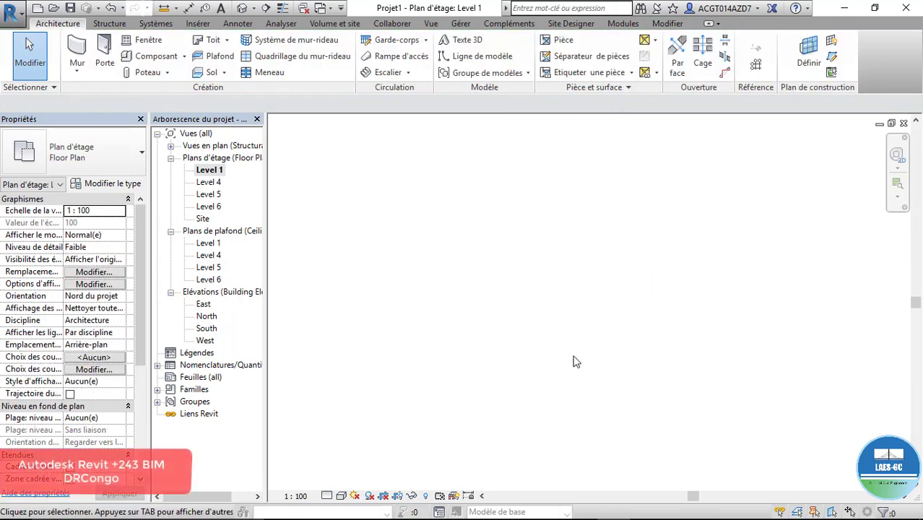
{"action": "left_click", "coordinate": [580, 507]}
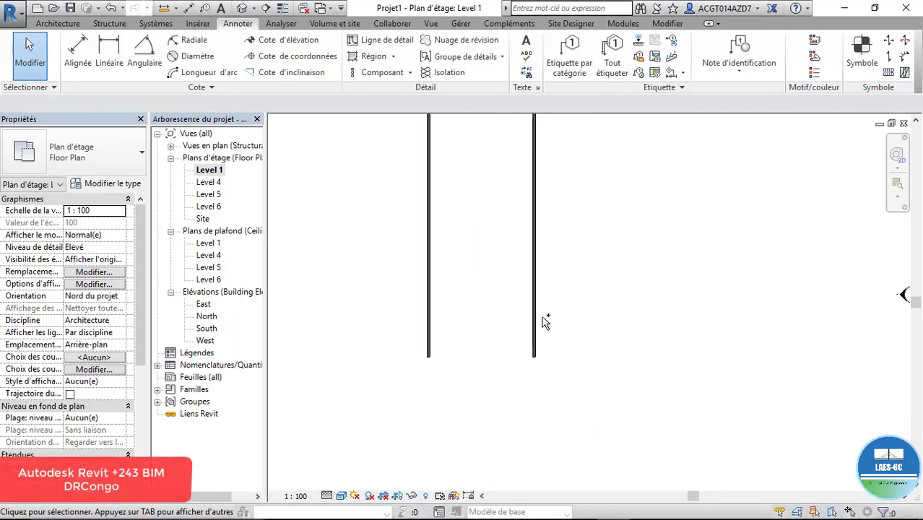
- Draw a horizontal detail line between the two walls, 250 cm above their lower ends
{"action": "scroll", "coordinate": [472, 357], "scroll_direction": "up", "scroll_amount": 3}
{"action": "scroll", "coordinate": [469, 402], "scroll_direction": "down", "scroll_amount": 4}
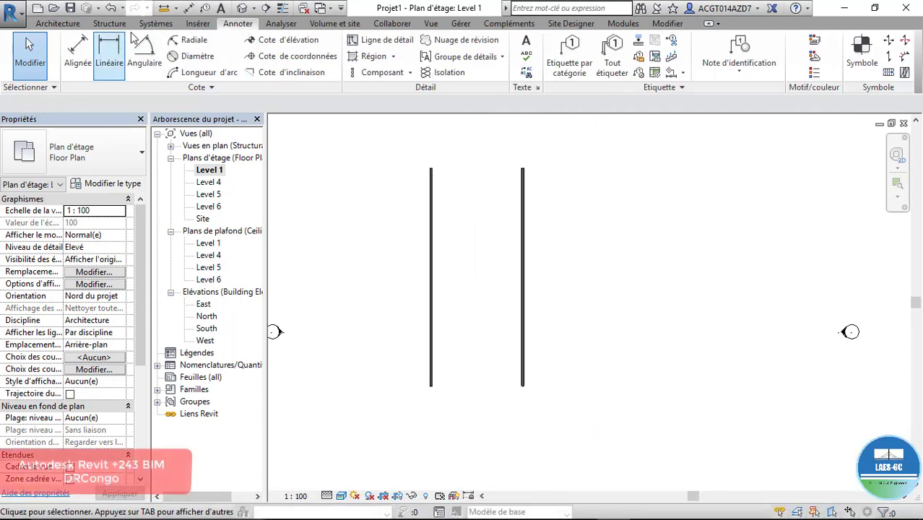
{"action": "left_click", "coordinate": [389, 42]}
{"action": "scroll", "coordinate": [448, 355], "scroll_direction": "up", "scroll_amount": 2}
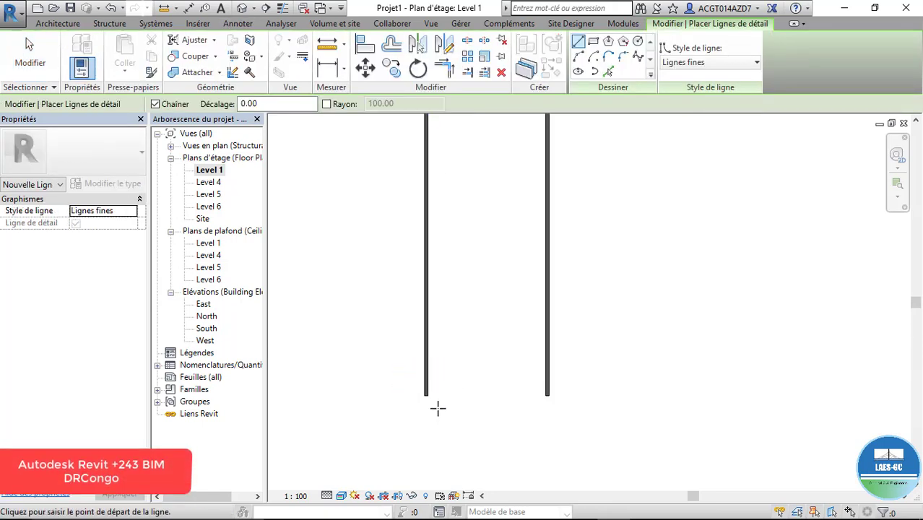
{"action": "left_click", "coordinate": [425, 393]}
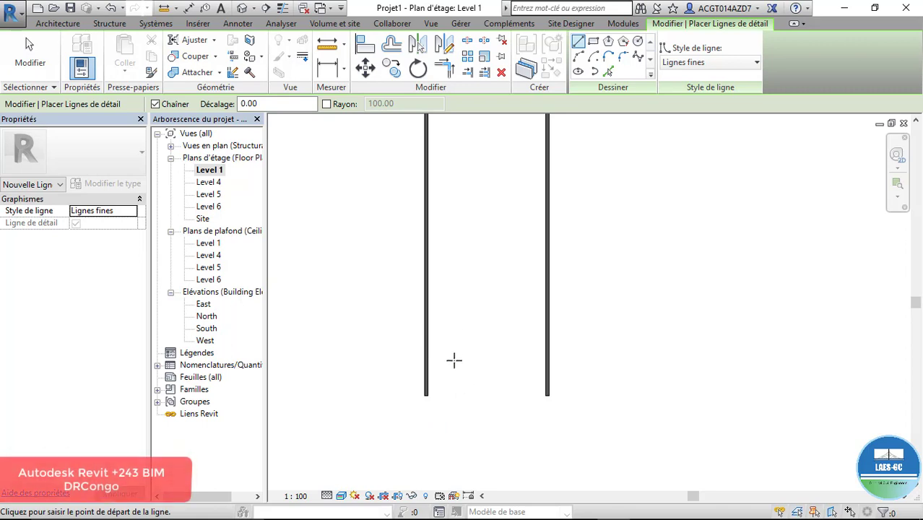
{"action": "scroll", "coordinate": [445, 371], "scroll_direction": "up", "scroll_amount": 2}
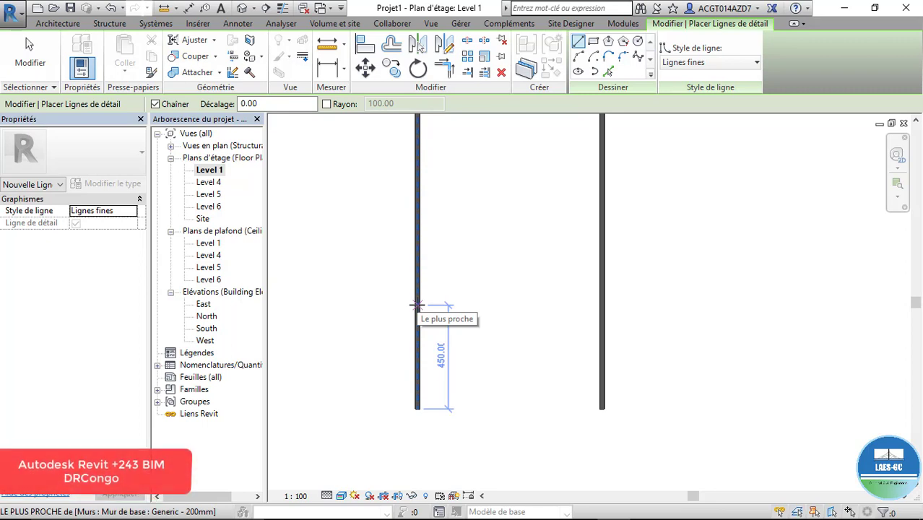
{"action": "type", "text": "250"}
{"action": "key", "text": "Return"}
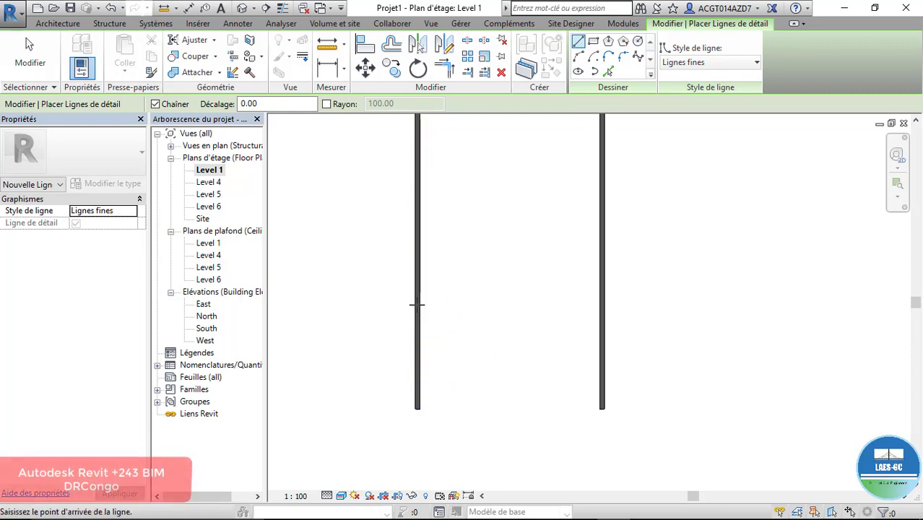
{"action": "left_click", "coordinate": [601, 350]}
{"action": "key", "text": "Escape"}
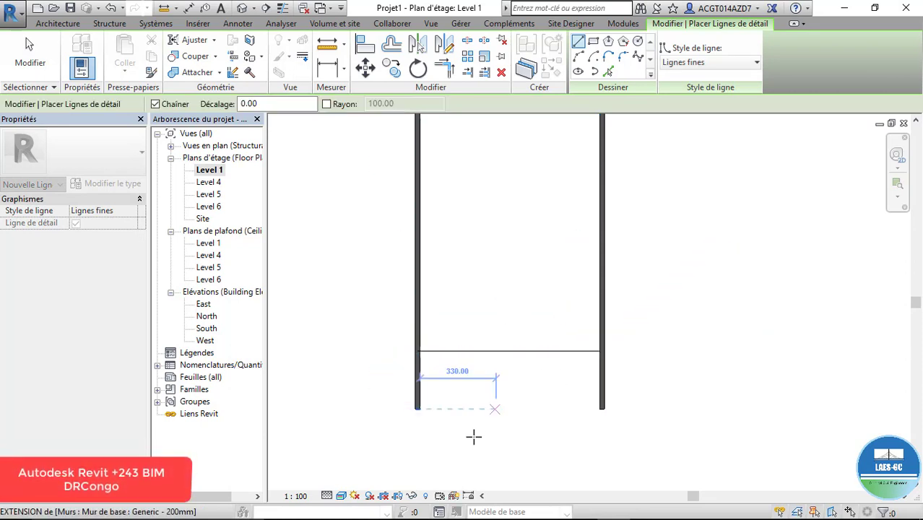
- Set the visual style of the Level 1 floor plan to wireframe (Image filaire)
{"action": "left_click", "coordinate": [341, 496]}
{"action": "left_click", "coordinate": [370, 413]}
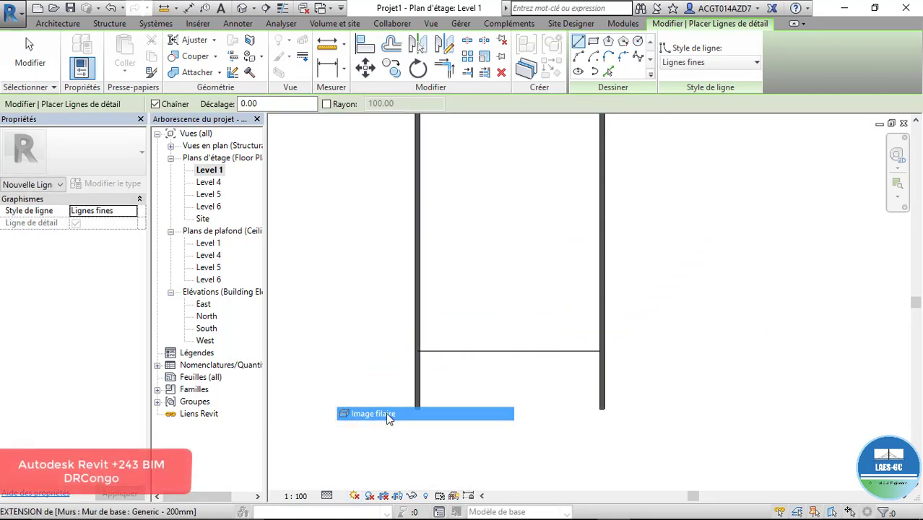
{"action": "scroll", "coordinate": [497, 404], "scroll_direction": "down", "scroll_amount": 2}
{"action": "scroll", "coordinate": [497, 394], "scroll_direction": "up", "scroll_amount": 2}
{"action": "scroll", "coordinate": [447, 371], "scroll_direction": "up", "scroll_amount": 1}
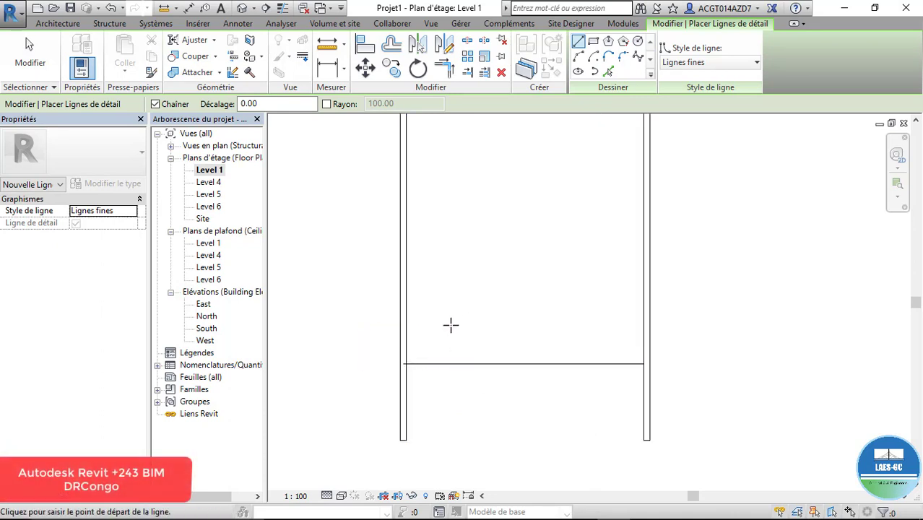
- Draw a vertical detail line about 820 cm long, 125 cm from the left wall, starting 680 cm above the horizontal line and crossing it
{"action": "left_click", "coordinate": [469, 363]}
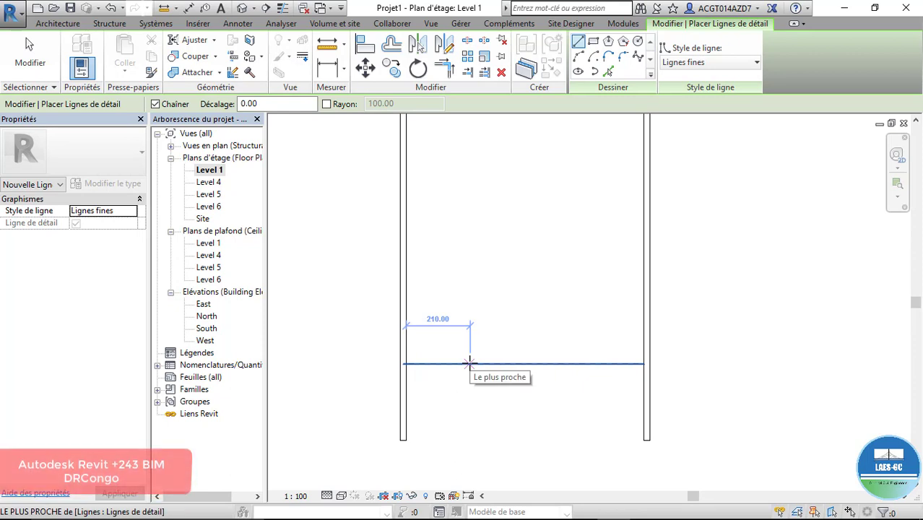
{"action": "type", "text": "125"}
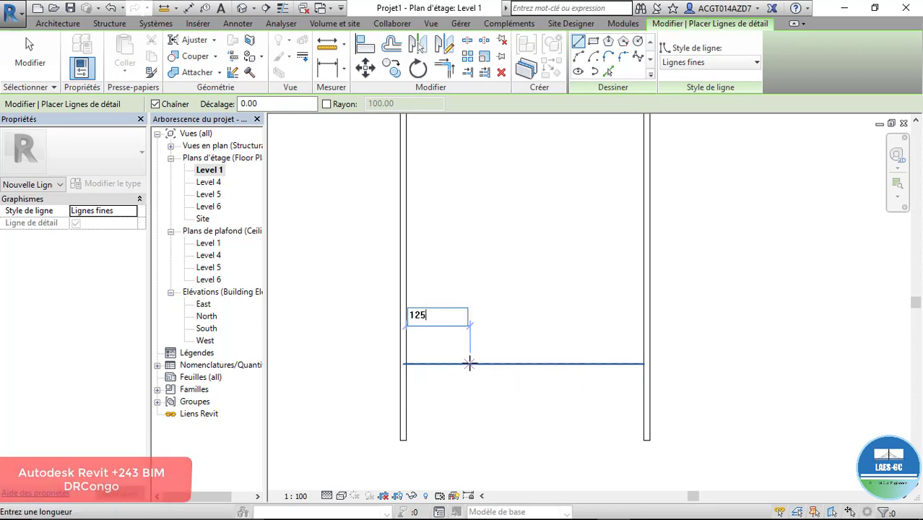
{"action": "key", "text": "Return"}
{"action": "left_click", "coordinate": [470, 364]}
{"action": "scroll", "coordinate": [473, 475], "scroll_direction": "down", "scroll_amount": 2}
{"action": "key", "text": "Escape"}
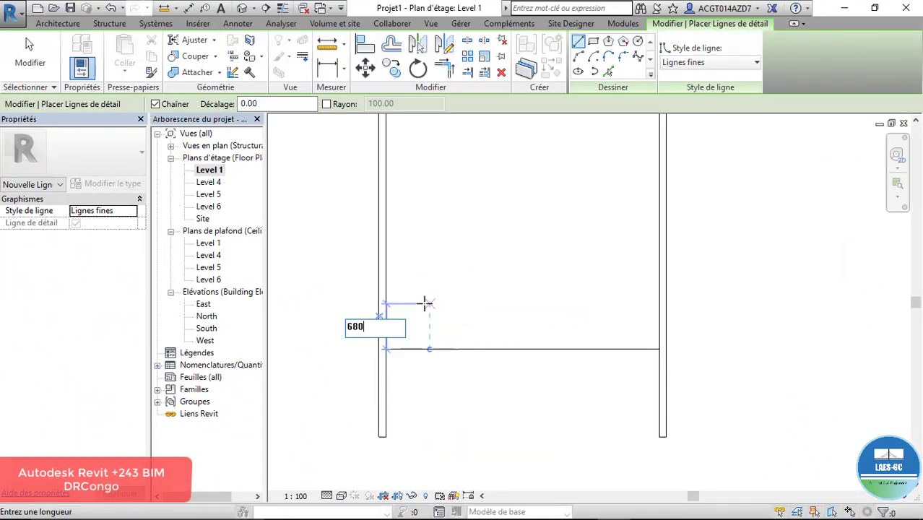
{"action": "key", "text": "Return"}
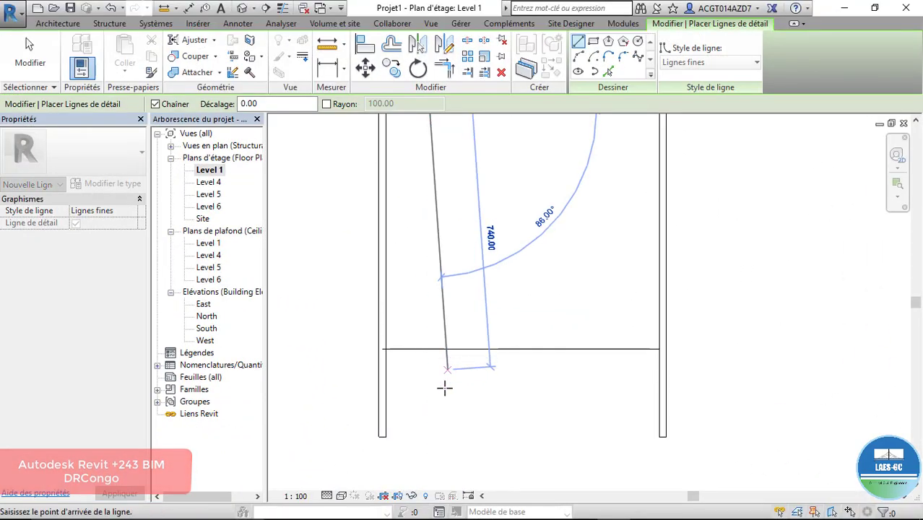
{"action": "left_click", "coordinate": [429, 397]}
{"action": "key", "text": "Escape"}
{"action": "key", "text": "Escape"}
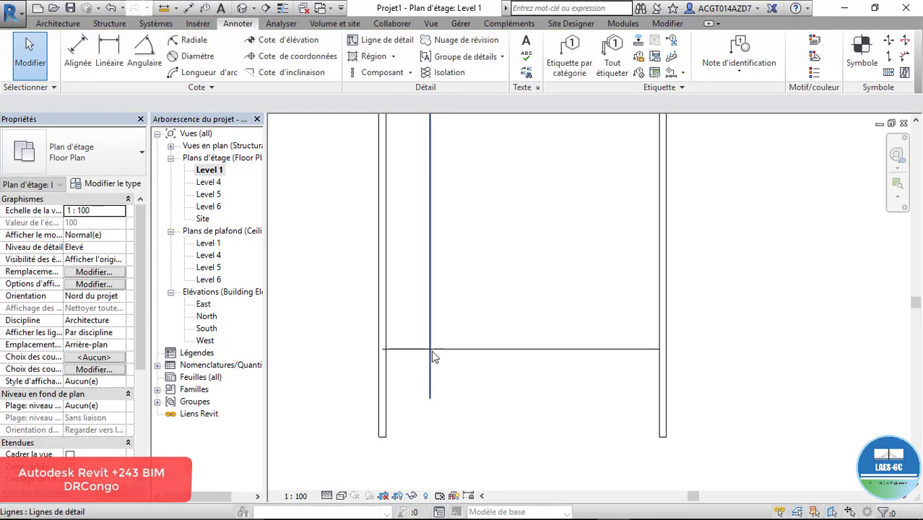
- Check the lengths and wall distances of the horizontal and vertical detail lines
{"action": "left_click", "coordinate": [432, 316]}
{"action": "left_click", "coordinate": [408, 357]}
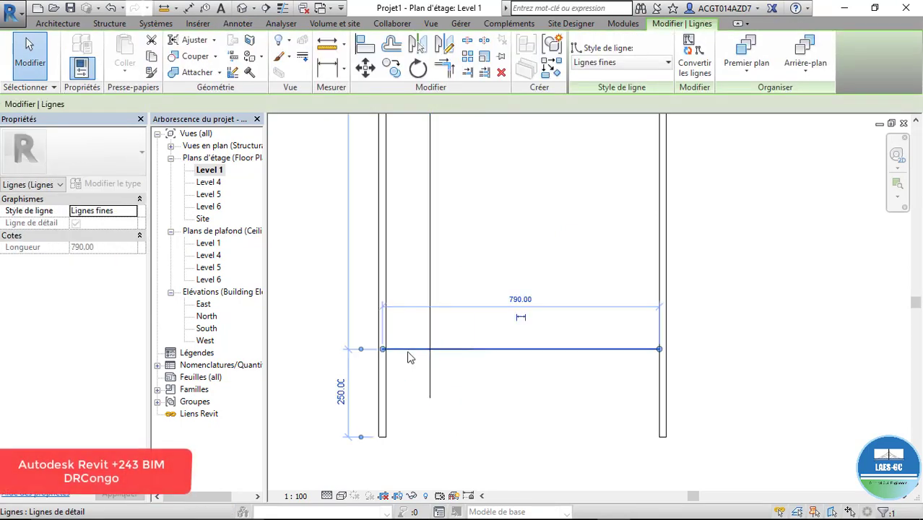
{"action": "left_click", "coordinate": [437, 334]}
{"action": "left_click", "coordinate": [430, 336]}
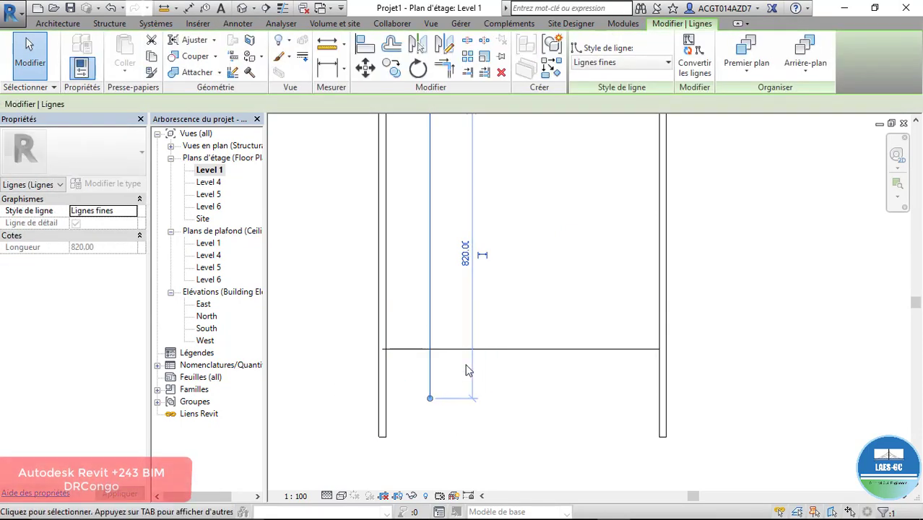
{"action": "scroll", "coordinate": [406, 425], "scroll_direction": "down", "scroll_amount": 2}
{"action": "scroll", "coordinate": [403, 264], "scroll_direction": "up", "scroll_amount": 2}
{"action": "scroll", "coordinate": [469, 274], "scroll_direction": "down", "scroll_amount": 2}
{"action": "scroll", "coordinate": [538, 220], "scroll_direction": "up", "scroll_amount": 1}
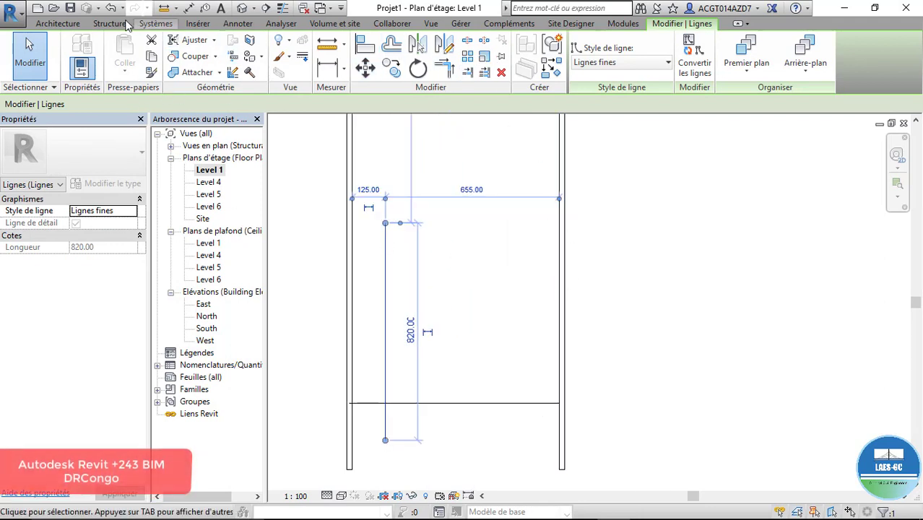
- Draw a second vertical detail line 680 cm long, rising from the horizontal line 125 cm from the right wall
{"action": "left_click", "coordinate": [58, 23]}
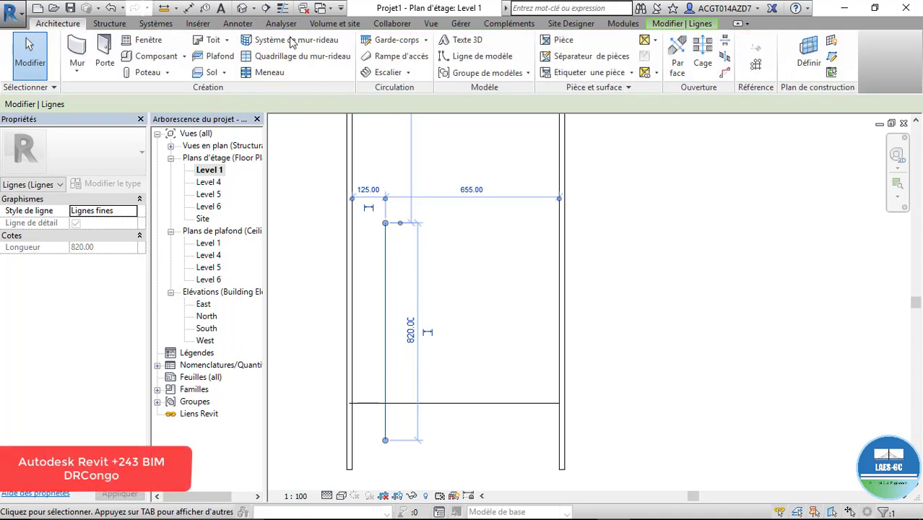
{"action": "left_click", "coordinate": [237, 24]}
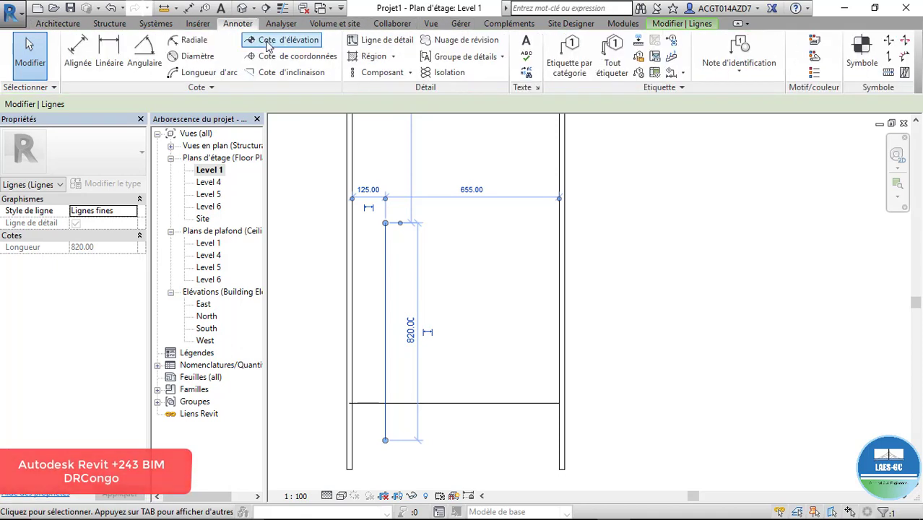
{"action": "left_click", "coordinate": [379, 40]}
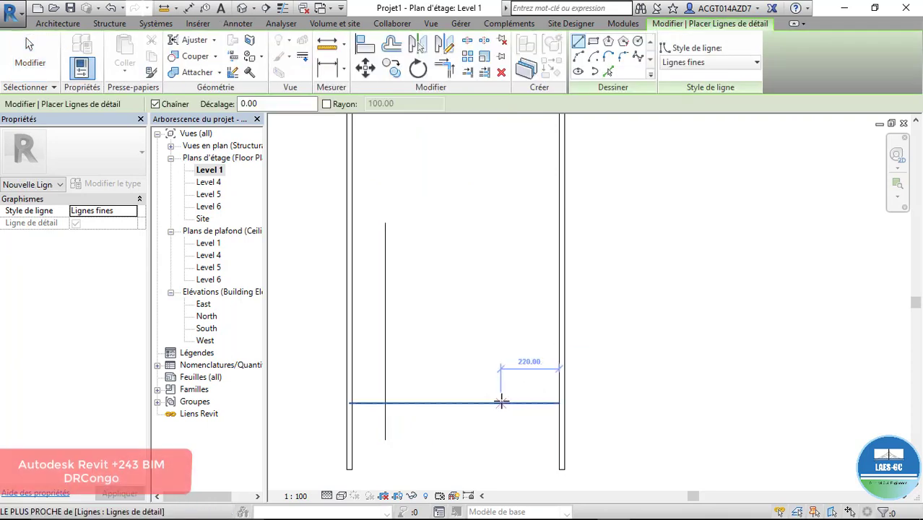
{"action": "type", "text": "12"}
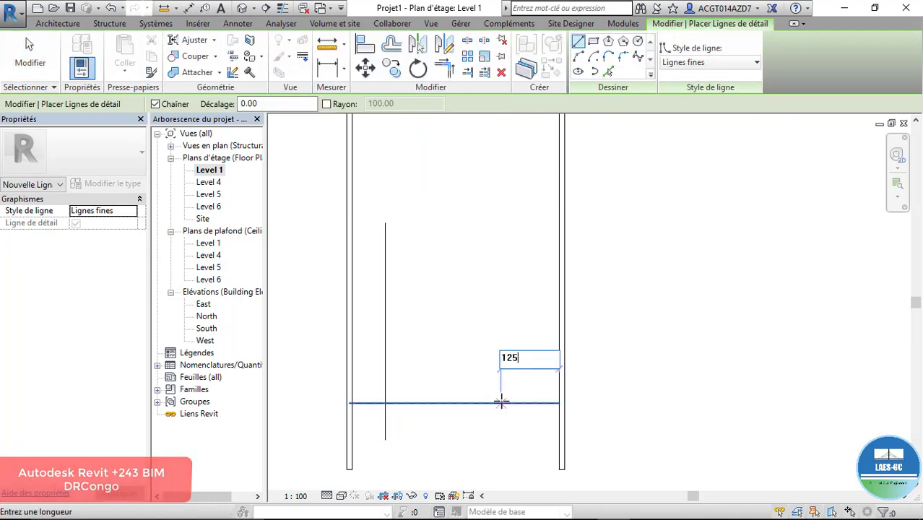
{"action": "type", "text": "5"}
{"action": "key", "text": "Return"}
{"action": "key", "text": "Escape"}
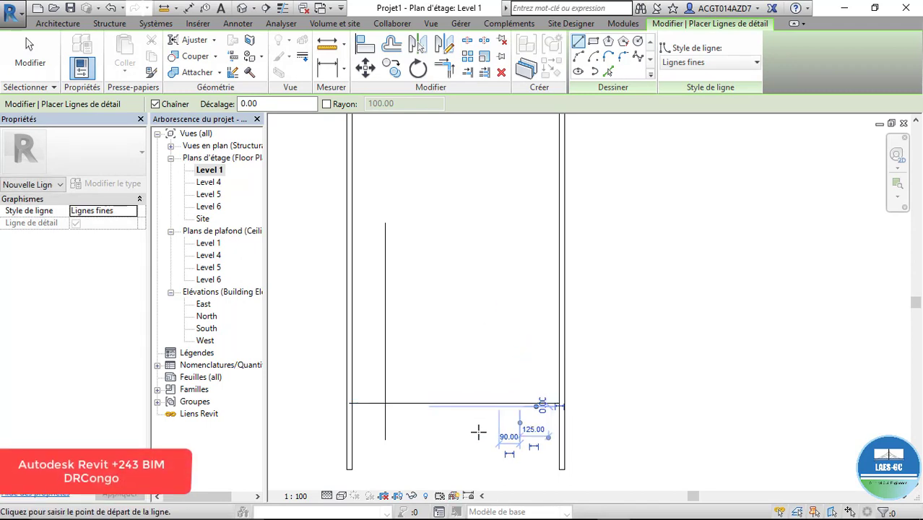
{"action": "scroll", "coordinate": [478, 432], "scroll_direction": "down", "scroll_amount": 2}
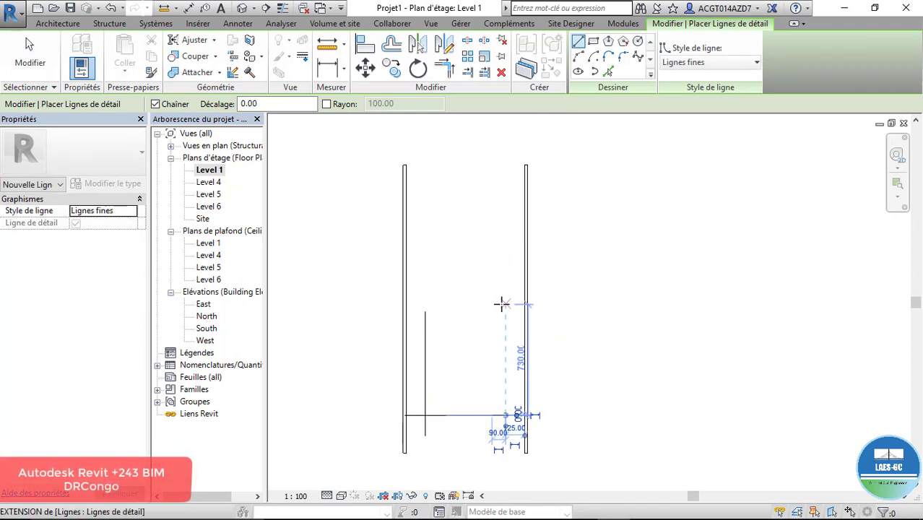
{"action": "type", "text": "680"}
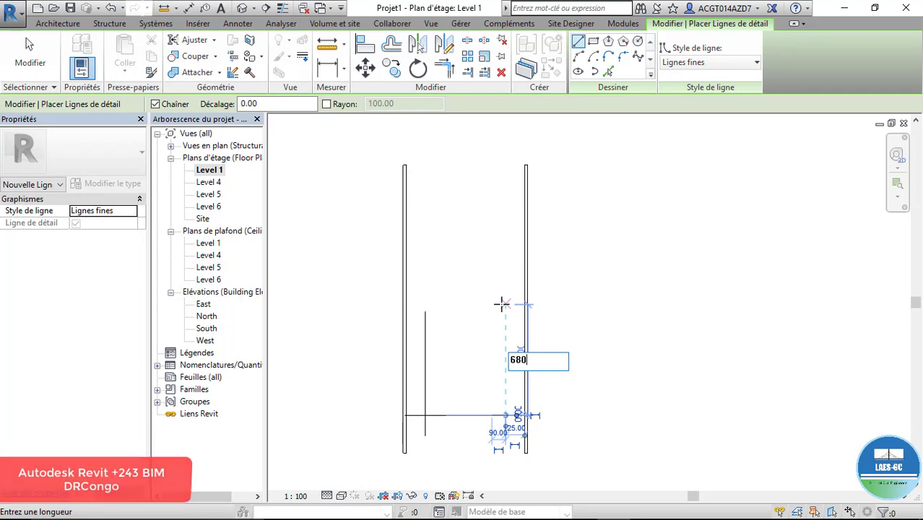
{"action": "key", "text": "Return"}
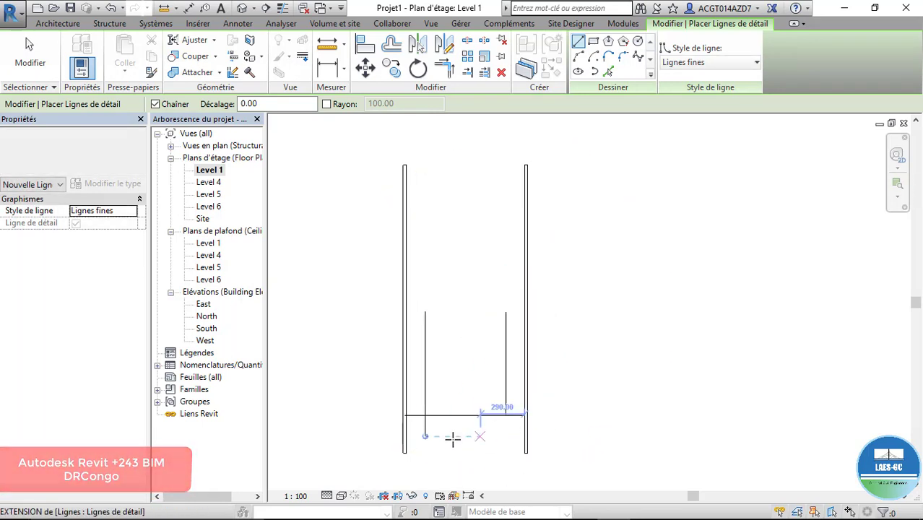
{"action": "key", "text": "Escape"}
{"action": "key", "text": "Escape"}
- Add three parallel detail lines above the horizontal line by picking lines with a 30 cm offset
{"action": "scroll", "coordinate": [433, 448], "scroll_direction": "up", "scroll_amount": 3}
{"action": "scroll", "coordinate": [418, 447], "scroll_direction": "up", "scroll_amount": 2}
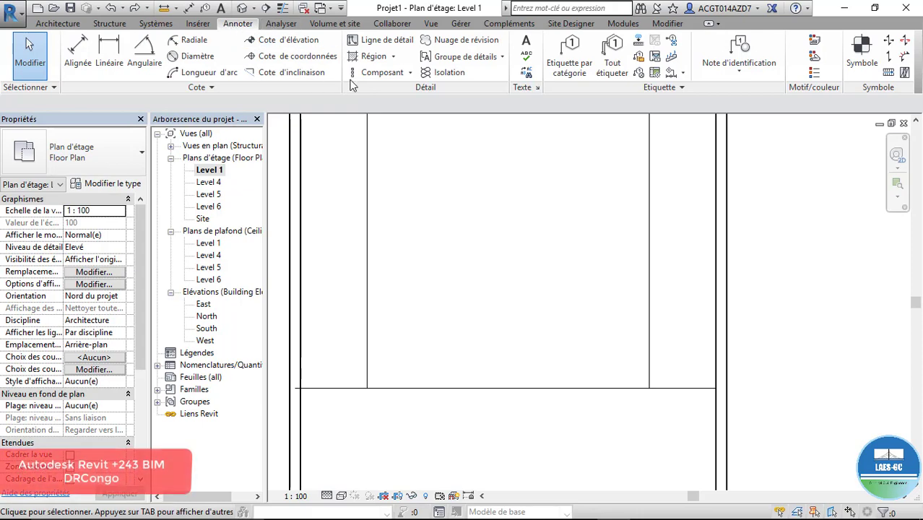
{"action": "left_click", "coordinate": [383, 40]}
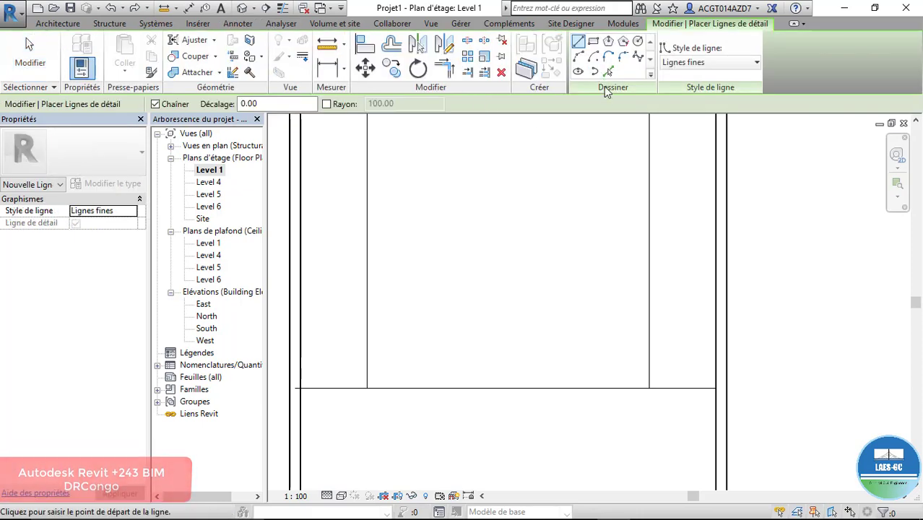
{"action": "left_click", "coordinate": [608, 71]}
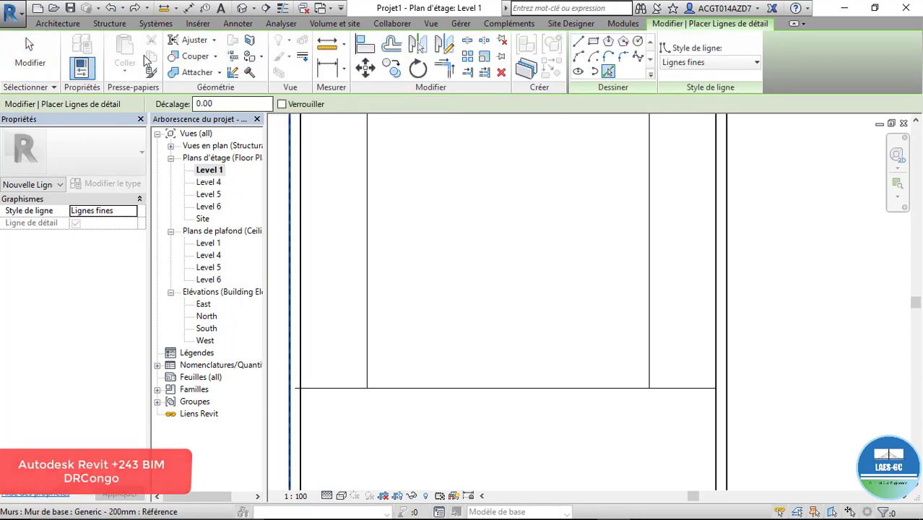
{"action": "left_click", "coordinate": [220, 104]}
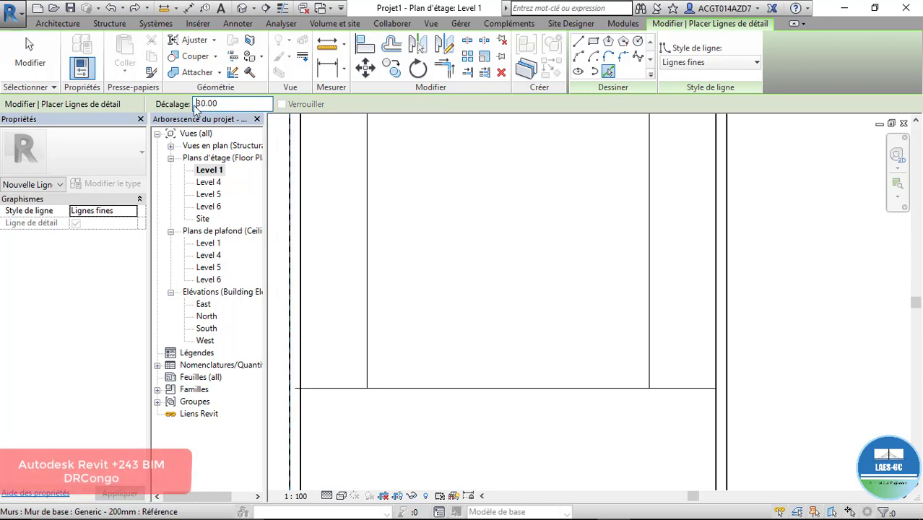
{"action": "left_click", "coordinate": [525, 387]}
{"action": "left_click", "coordinate": [535, 370]}
{"action": "left_click", "coordinate": [539, 355]}
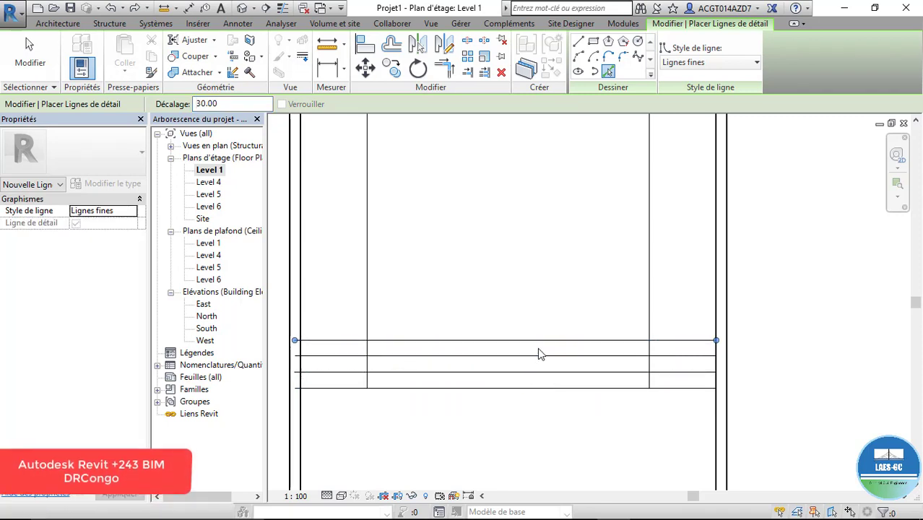
- Draw a diagonal detail line with 0 offset from the left vertical's base to the right vertical's intersection with the uppermost horizontal line
{"action": "scroll", "coordinate": [693, 402], "scroll_direction": "up", "scroll_amount": 1}
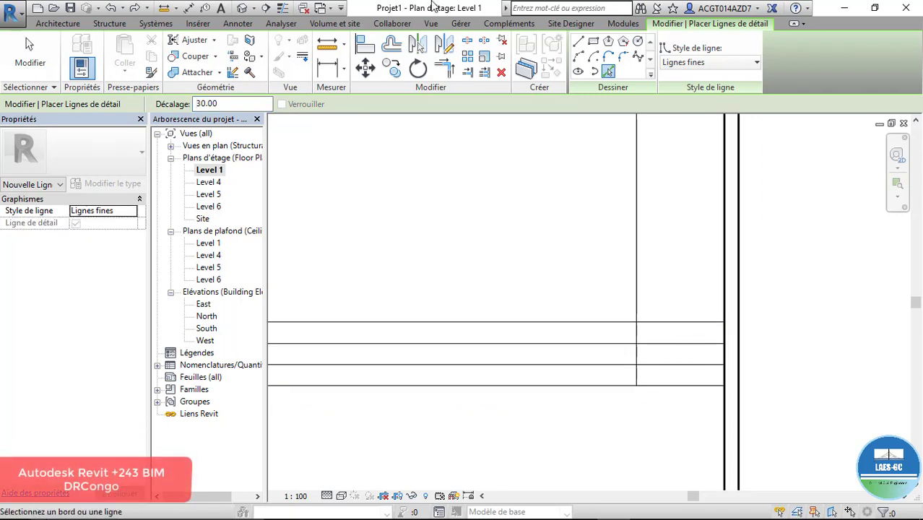
{"action": "left_click", "coordinate": [578, 42]}
{"action": "scroll", "coordinate": [596, 303], "scroll_direction": "down", "scroll_amount": 1}
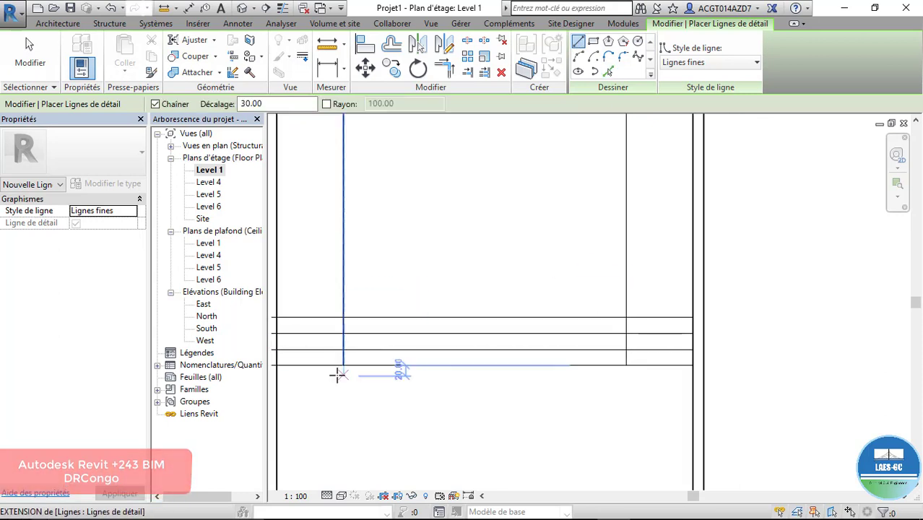
{"action": "left_click", "coordinate": [342, 349]}
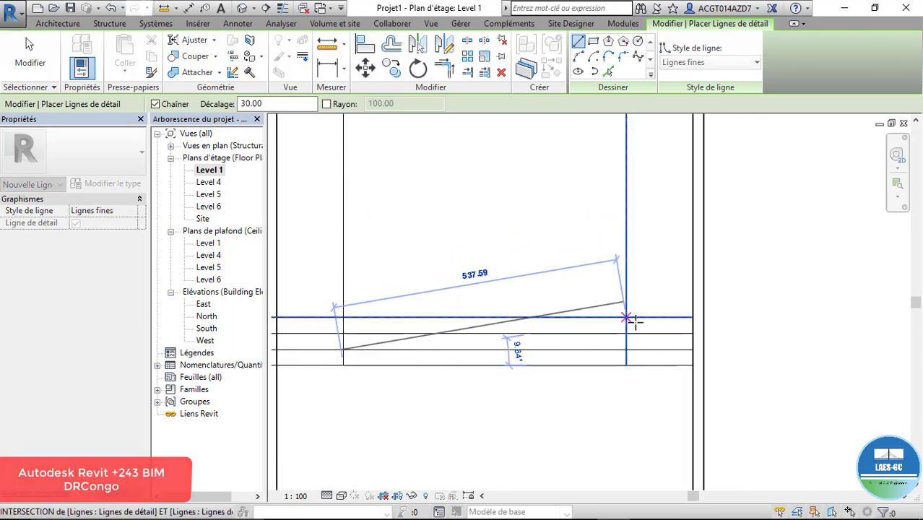
{"action": "left_click_drag", "start_coordinate": [287, 104], "coordinate": [171, 96]}
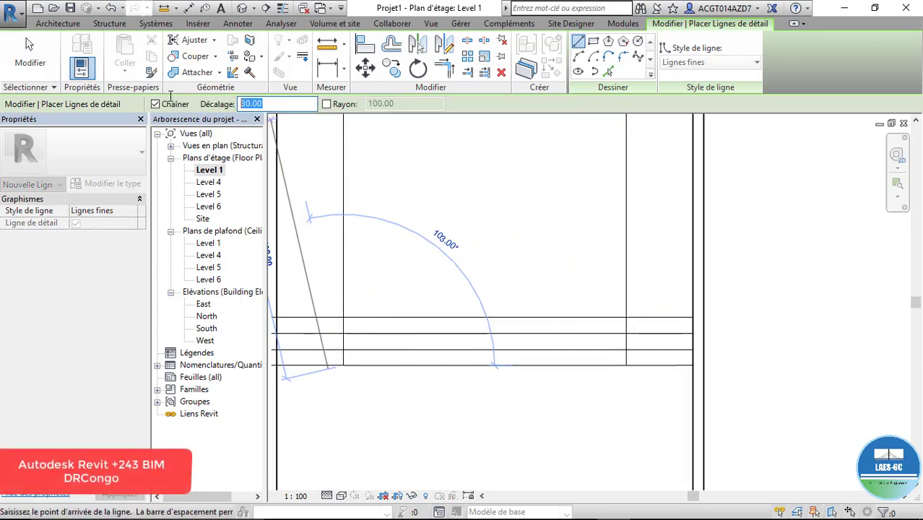
{"action": "type", "text": "0"}
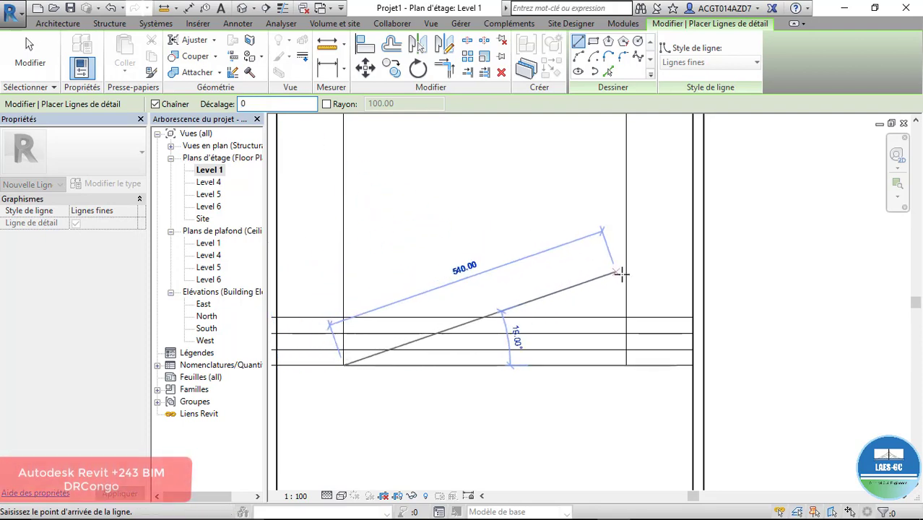
{"action": "left_click", "coordinate": [625, 318]}
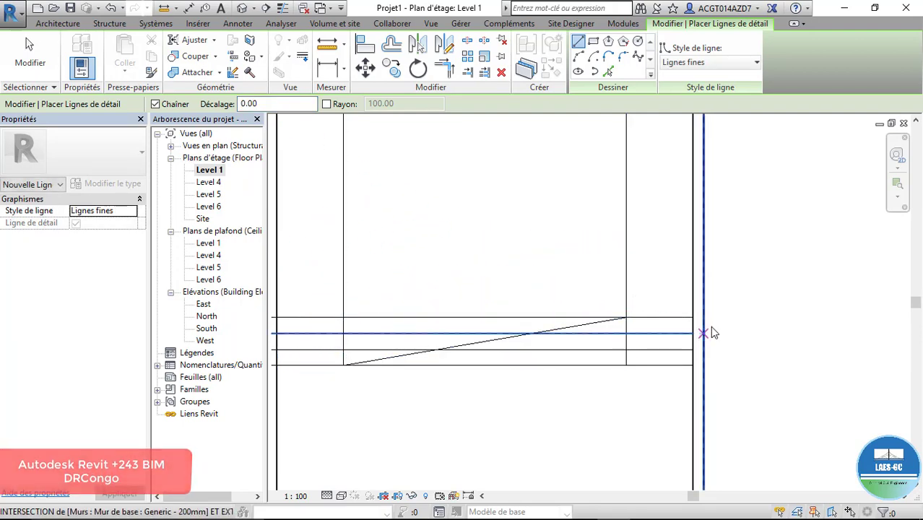
- Shorten the uppermost horizontal detail line so its left end meets the diagonal's upper end at the right vertical line
{"action": "key", "text": "Escape"}
{"action": "key", "text": "Escape"}
{"action": "middle_click_drag", "start_coordinate": [492, 388], "coordinate": [554, 381]}
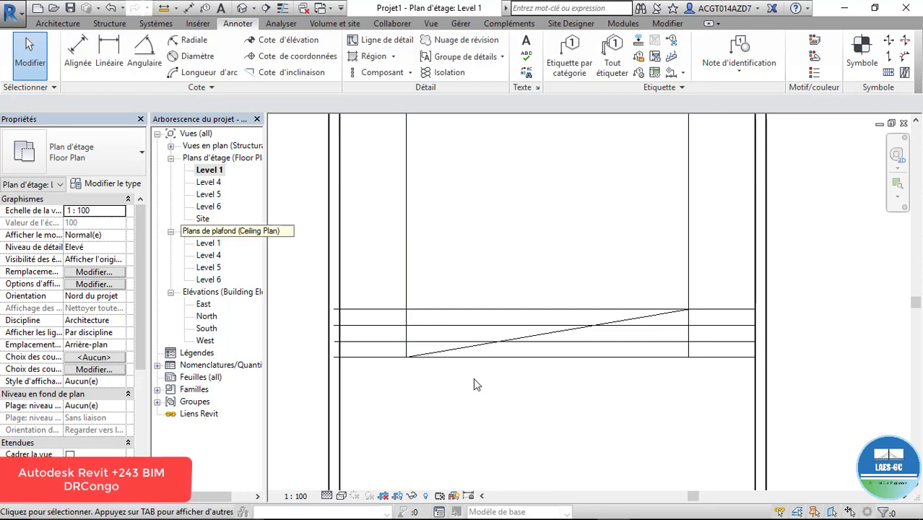
{"action": "left_click", "coordinate": [357, 310]}
{"action": "left_click_drag", "start_coordinate": [334, 311], "coordinate": [689, 309]}
{"action": "left_click", "coordinate": [775, 314]}
- Shorten the two intermediate horizontal detail lines so their left ends stop where each one crosses the diagonal
{"action": "left_click", "coordinate": [388, 341]}
{"action": "left_click_drag", "start_coordinate": [335, 341], "coordinate": [521, 337]}
{"action": "left_click_drag", "start_coordinate": [509, 337], "coordinate": [508, 337]}
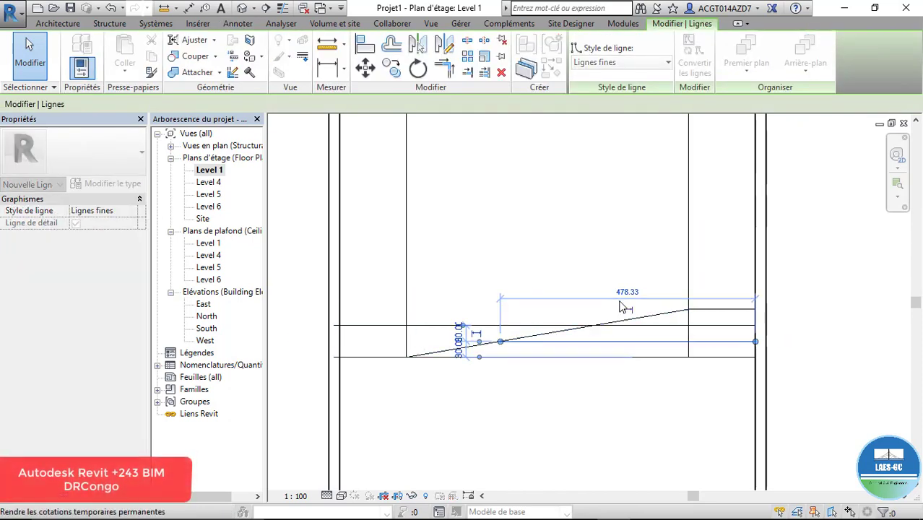
{"action": "left_click", "coordinate": [437, 324]}
{"action": "left_click_drag", "start_coordinate": [335, 326], "coordinate": [594, 325]}
{"action": "left_click", "coordinate": [649, 422]}
{"action": "left_click", "coordinate": [638, 326]}
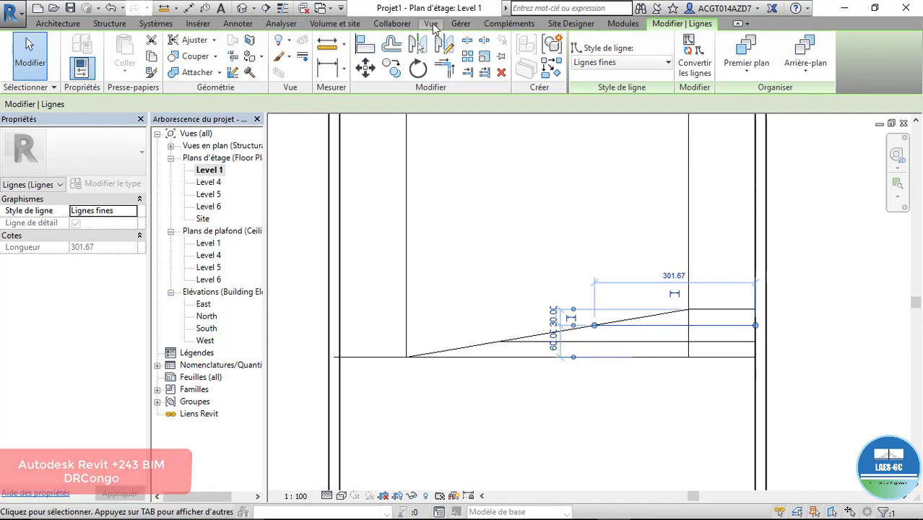
- Draw 30 cm vertical detail lines from the left ends of the two intermediate horizontals down to the next horizontal below each
{"action": "left_click", "coordinate": [238, 23]}
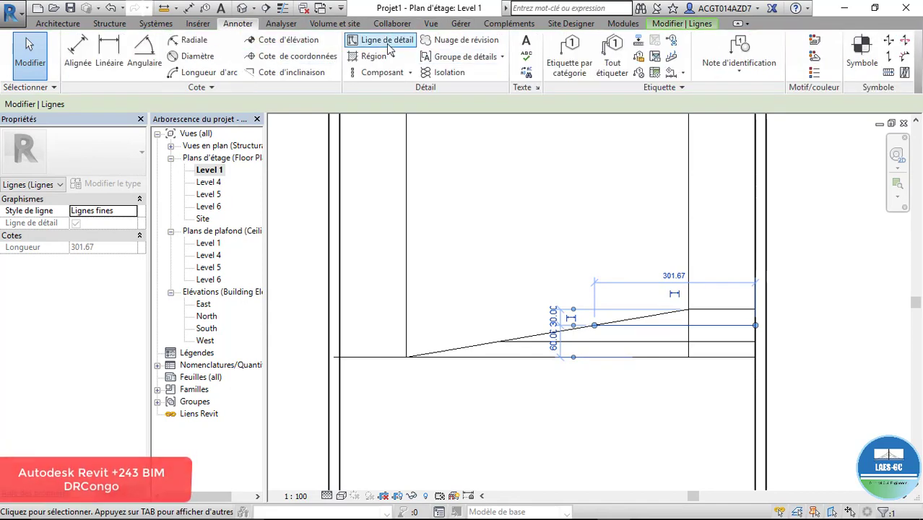
{"action": "scroll", "coordinate": [532, 392], "scroll_direction": "up", "scroll_amount": 3}
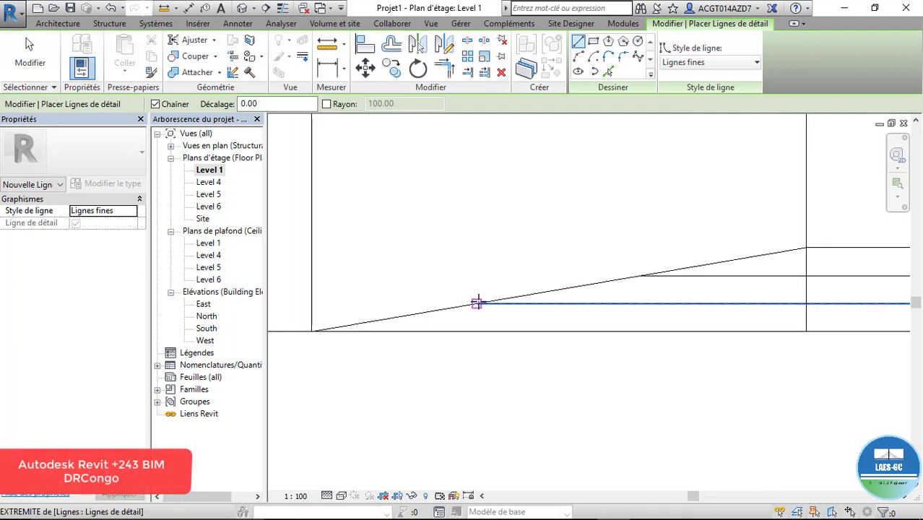
{"action": "left_click", "coordinate": [476, 304]}
{"action": "left_click", "coordinate": [476, 331]}
{"action": "key", "text": "Escape"}
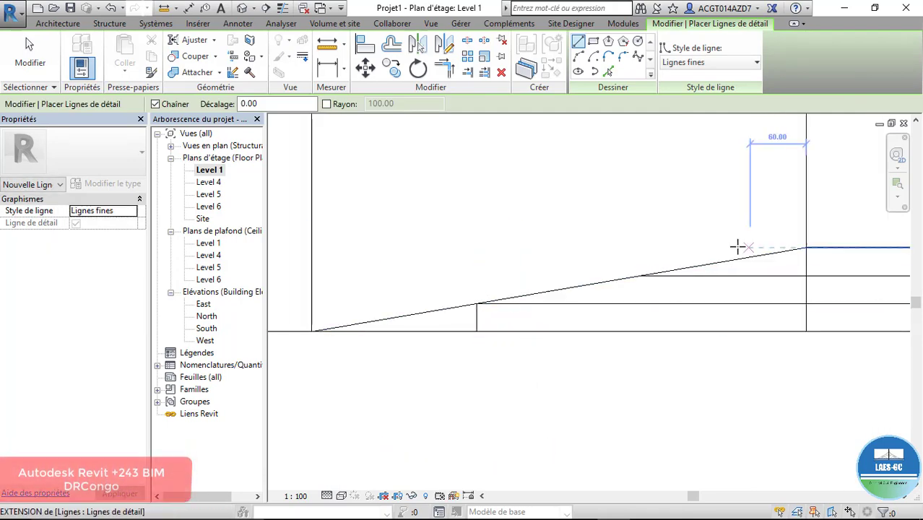
{"action": "left_click", "coordinate": [641, 276]}
{"action": "left_click", "coordinate": [641, 303]}
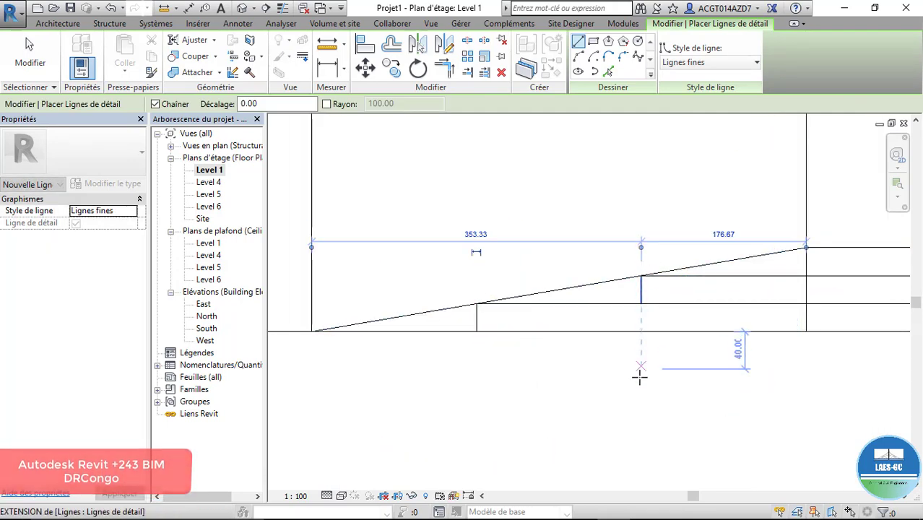
{"action": "scroll", "coordinate": [635, 405], "scroll_direction": "down", "scroll_amount": 2}
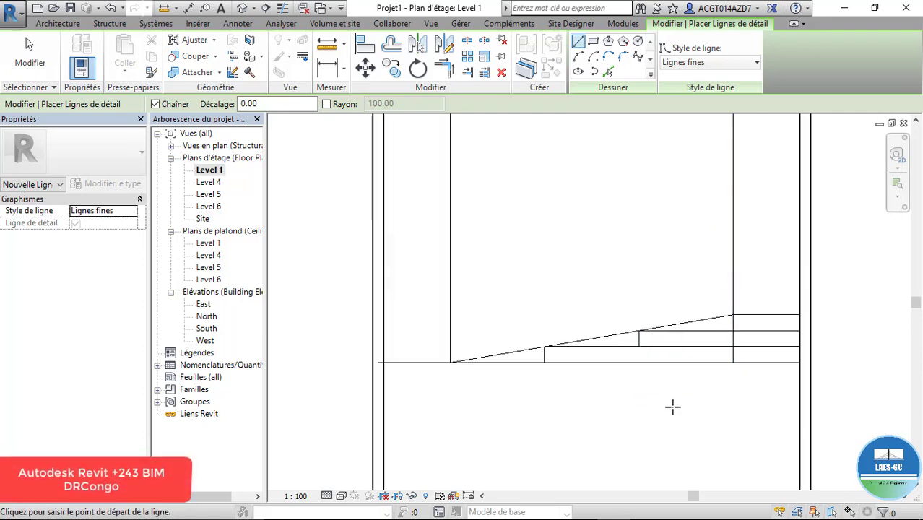
{"action": "scroll", "coordinate": [731, 347], "scroll_direction": "down", "scroll_amount": 1}
{"action": "key", "text": "Escape"}
{"action": "key", "text": "Escape"}
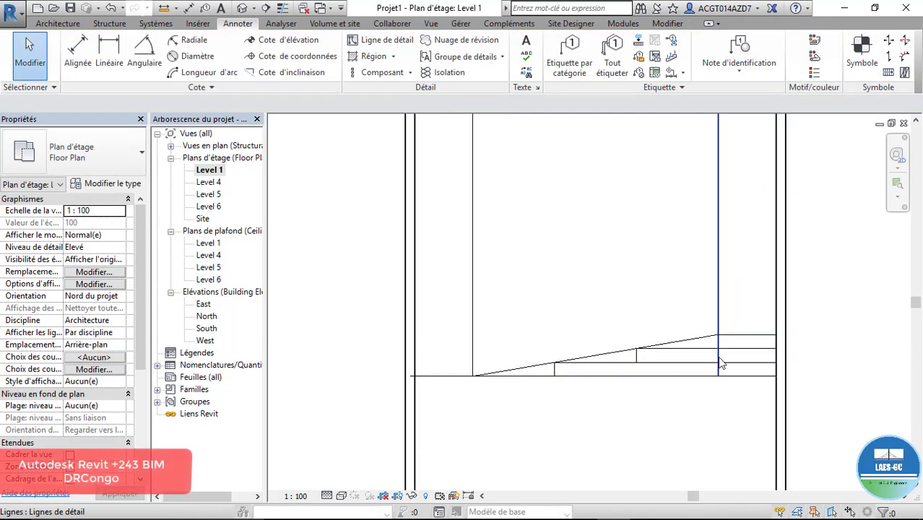
- Shorten the right vertical detail line at both ends so it only spans between the two uppermost horizontal lines
{"action": "left_click", "coordinate": [719, 364]}
{"action": "left_click_drag", "start_coordinate": [718, 377], "coordinate": [718, 348]}
{"action": "key", "text": "Escape"}
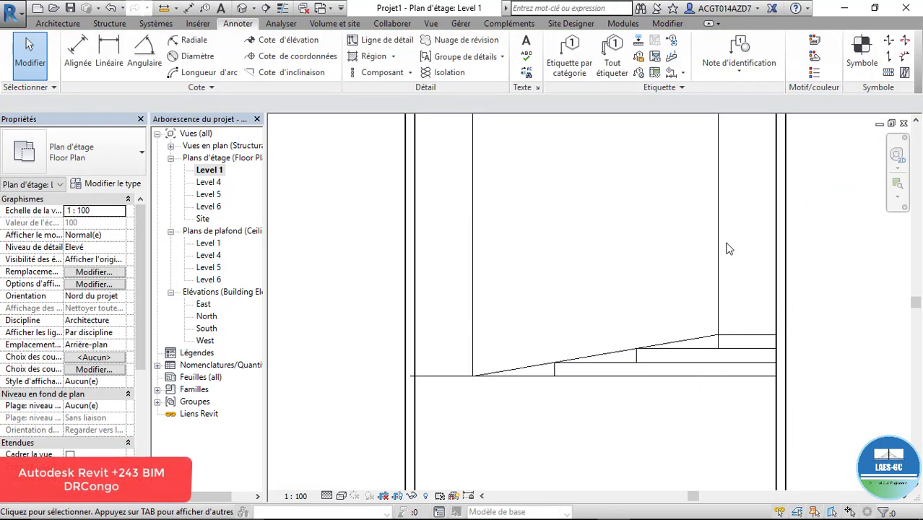
{"action": "left_click", "coordinate": [712, 256]}
{"action": "scroll", "coordinate": [614, 387], "scroll_direction": "down", "scroll_amount": 2}
{"action": "left_click_drag", "start_coordinate": [683, 179], "coordinate": [684, 333]}
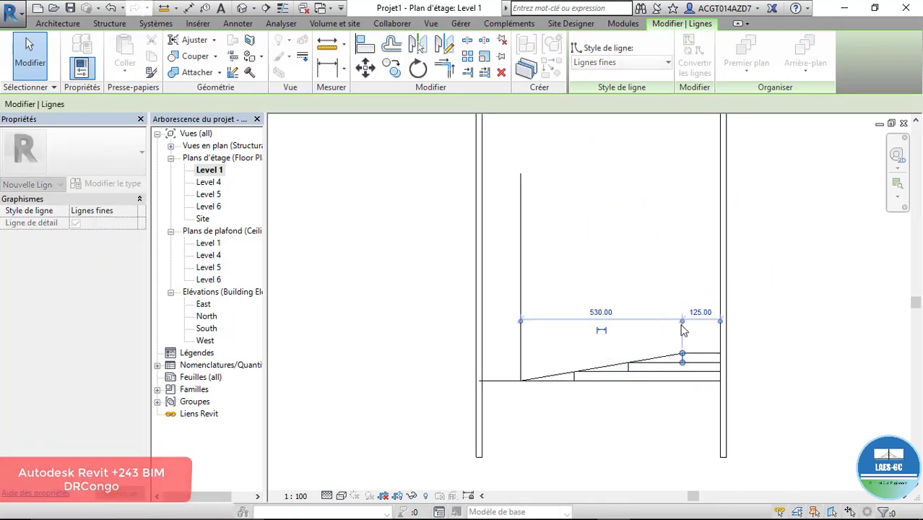
{"action": "key", "text": "Escape"}
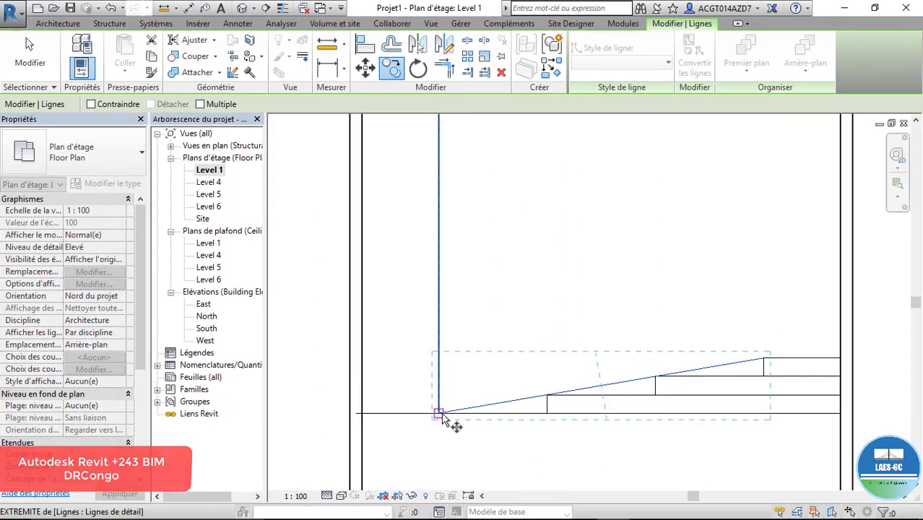
{"action": "left_click", "coordinate": [439, 412]}
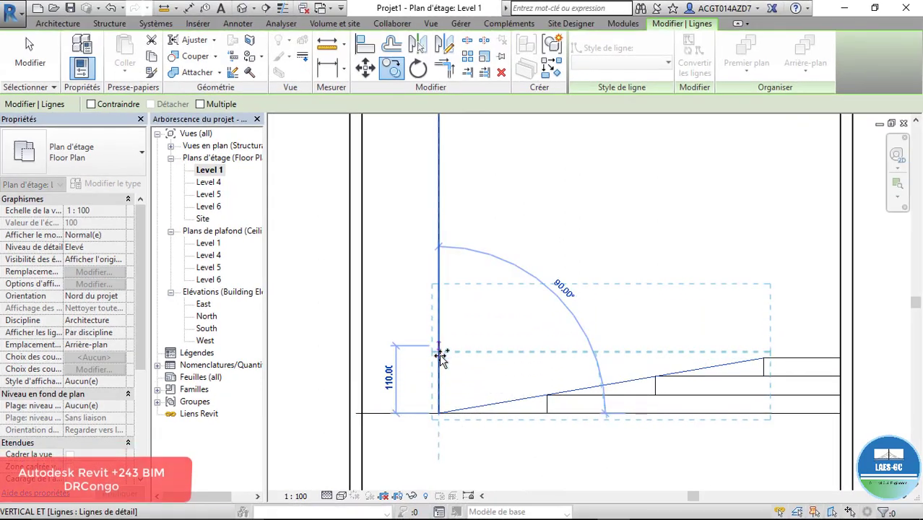
{"action": "left_click", "coordinate": [441, 357]}
{"action": "key", "text": "Escape"}
- Extend the uppermost horizontal detail line's left end to the inner face of the left wall
{"action": "left_click", "coordinate": [767, 360]}
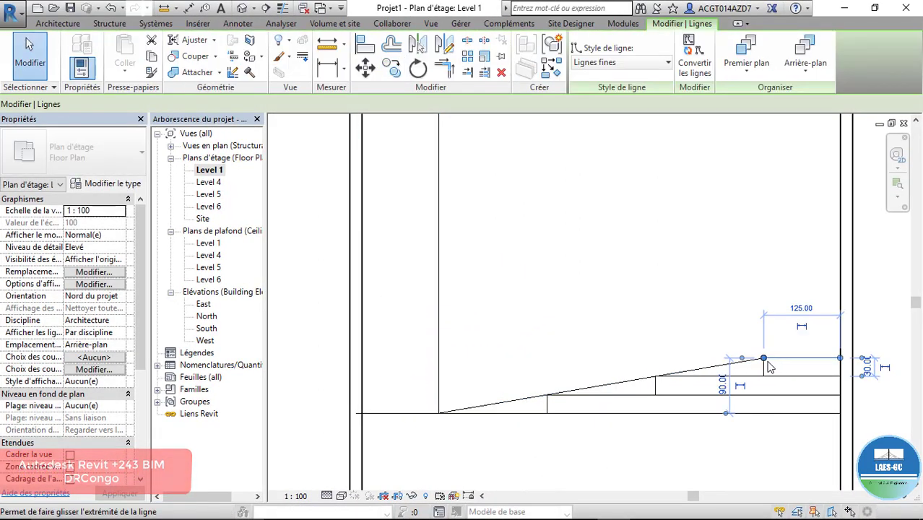
{"action": "left_click_drag", "start_coordinate": [763, 358], "coordinate": [362, 357]}
{"action": "key", "text": "Escape"}
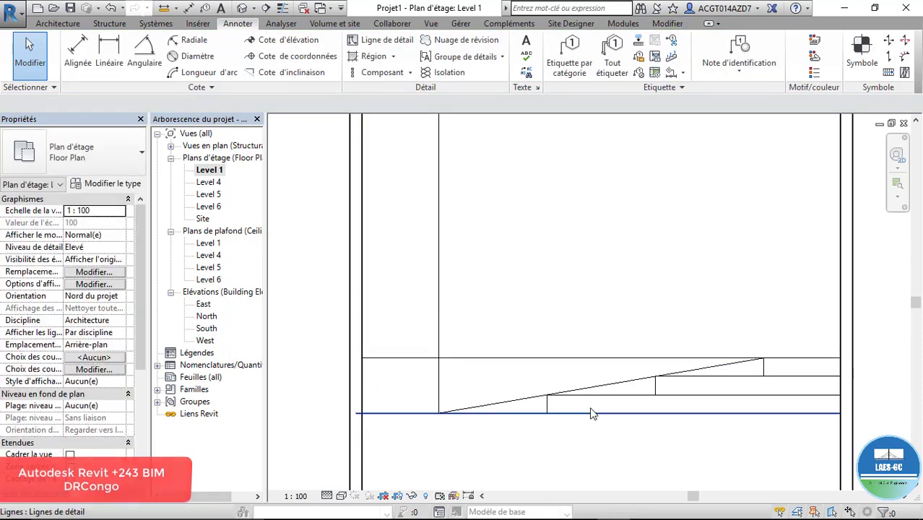
- Copy the diagonal detail line 90 cm straight up, from its base to the left vertical's intersection with the extended horizontal line
{"action": "left_click", "coordinate": [627, 390]}
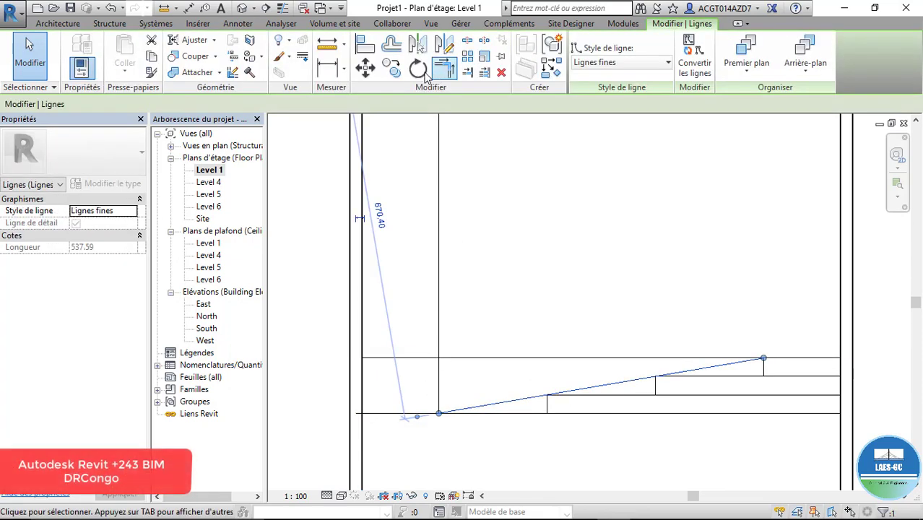
{"action": "left_click", "coordinate": [438, 414]}
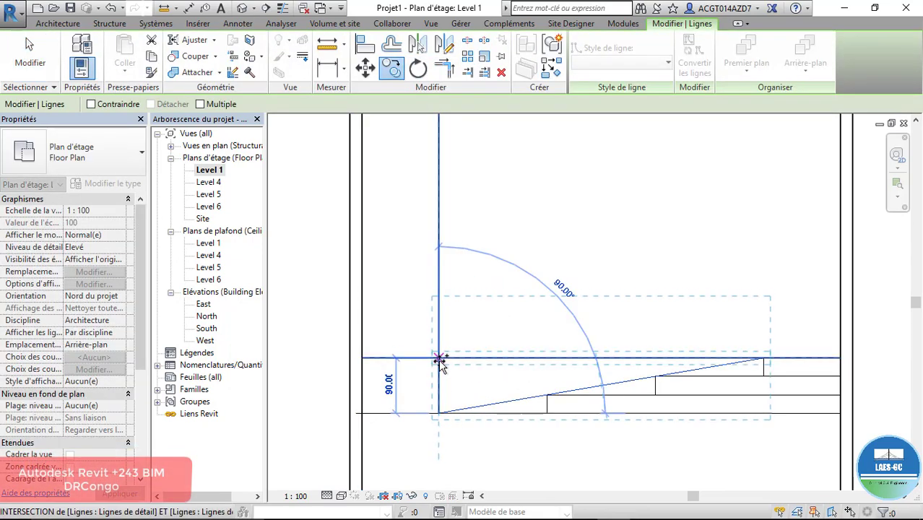
{"action": "left_click", "coordinate": [440, 359]}
{"action": "key", "text": "Escape"}
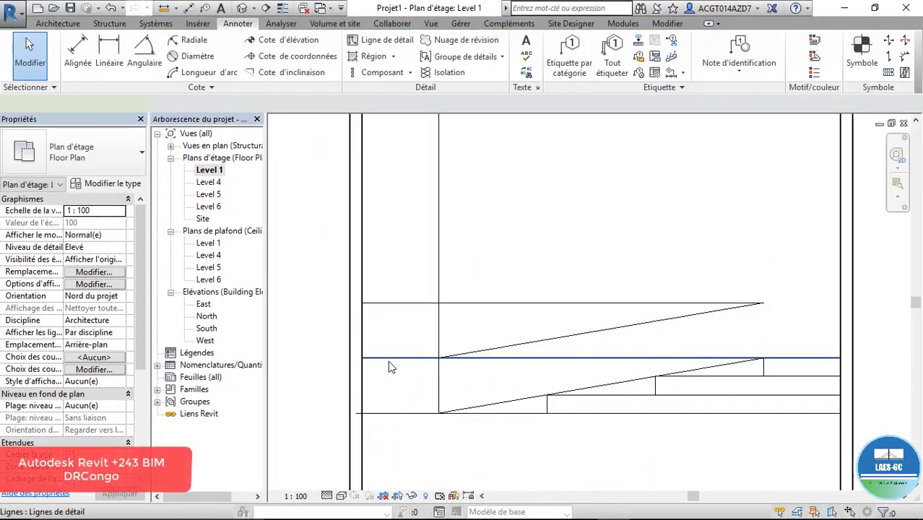
- Shorten the extended horizontal line from the left wall back to the lower diagonal's upper end, leaving it 125 cm long
{"action": "left_click", "coordinate": [388, 359]}
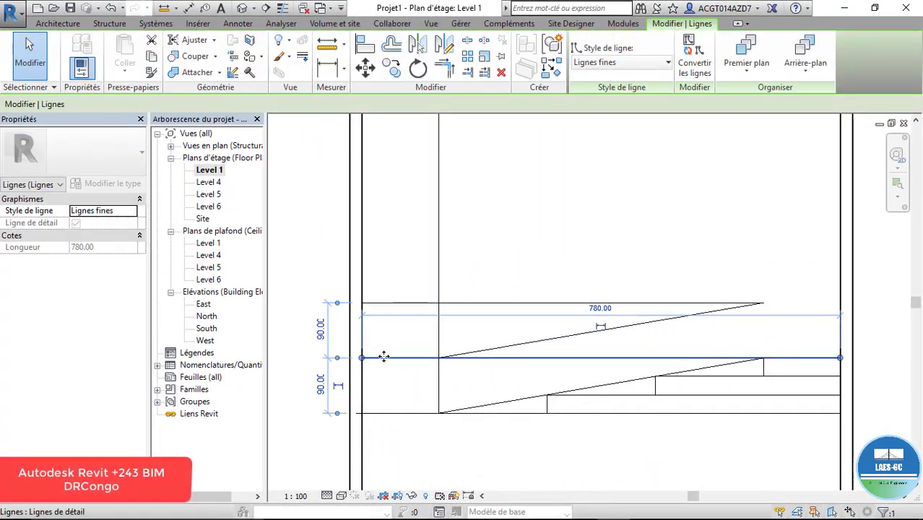
{"action": "left_click_drag", "start_coordinate": [362, 359], "coordinate": [627, 355]}
{"action": "left_click_drag", "start_coordinate": [757, 359], "coordinate": [763, 358]}
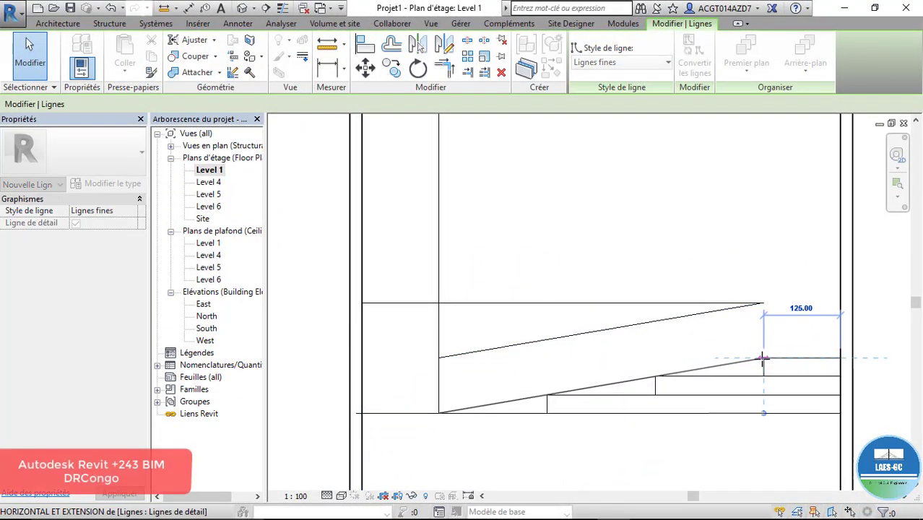
{"action": "key", "text": "Escape"}
- Extend the horizontal line at the copied diagonal's upper end to the inner face of the right wall
{"action": "left_click", "coordinate": [736, 305]}
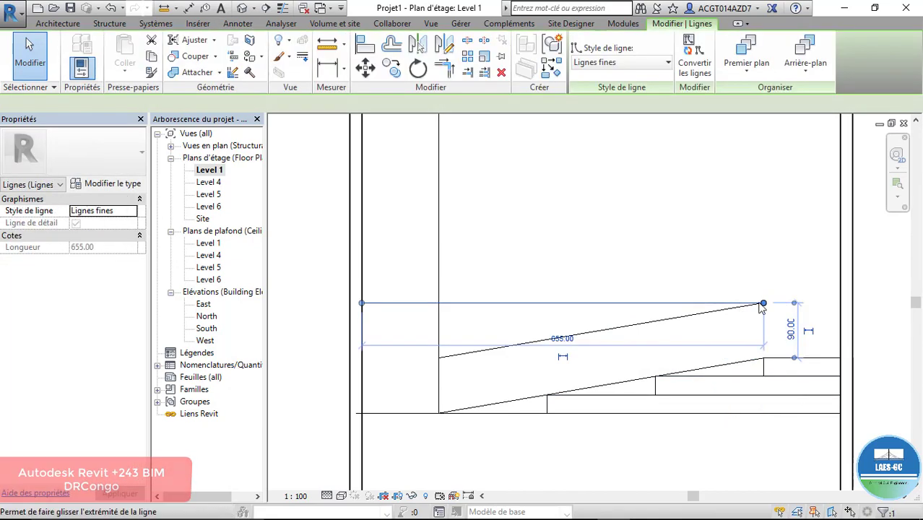
{"action": "left_click_drag", "start_coordinate": [766, 304], "coordinate": [840, 303]}
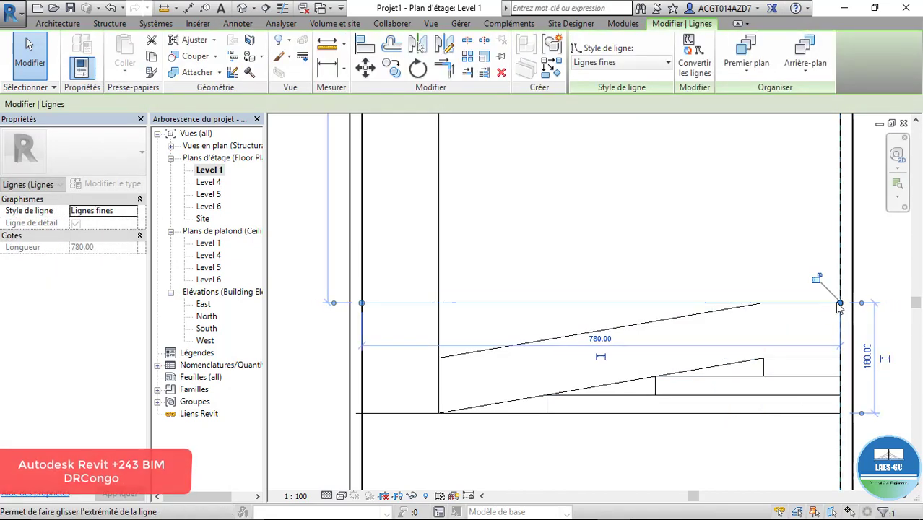
{"action": "key", "text": "Escape"}
- Try to shorten the topmost horizontal line's right end back to the copied diagonal's upper end
{"action": "left_click", "coordinate": [719, 311]}
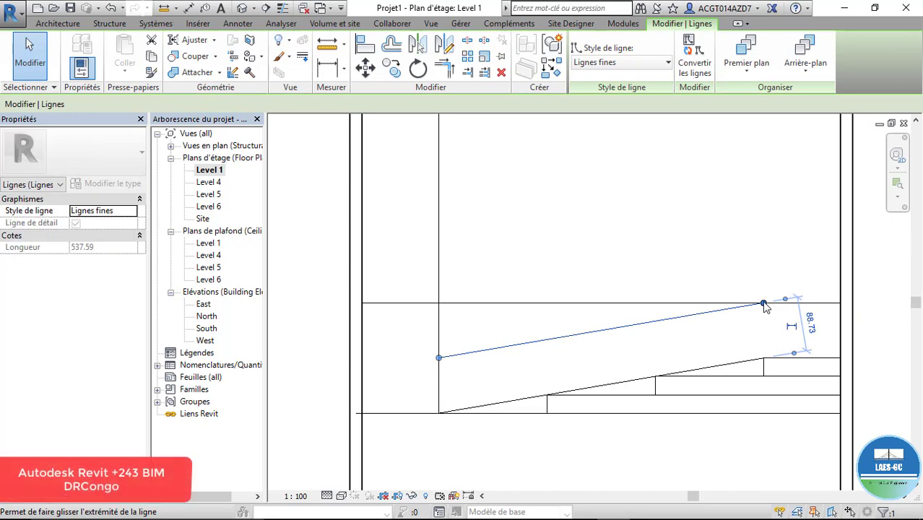
{"action": "key", "text": "Escape"}
{"action": "left_click", "coordinate": [837, 303]}
{"action": "left_click_drag", "start_coordinate": [840, 303], "coordinate": [763, 304]}
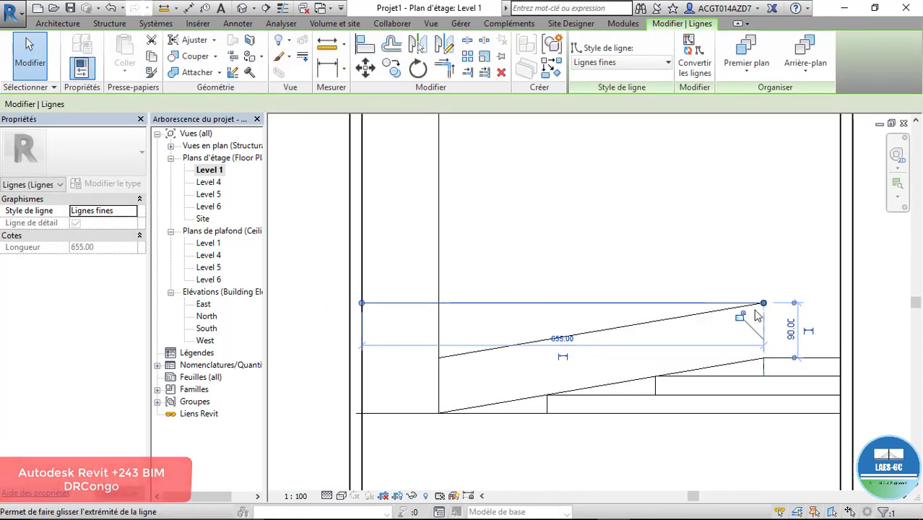
{"action": "key", "text": "Escape"}
{"action": "scroll", "coordinate": [527, 411], "scroll_direction": "down", "scroll_amount": 4}
{"action": "scroll", "coordinate": [480, 352], "scroll_direction": "up", "scroll_amount": 4}
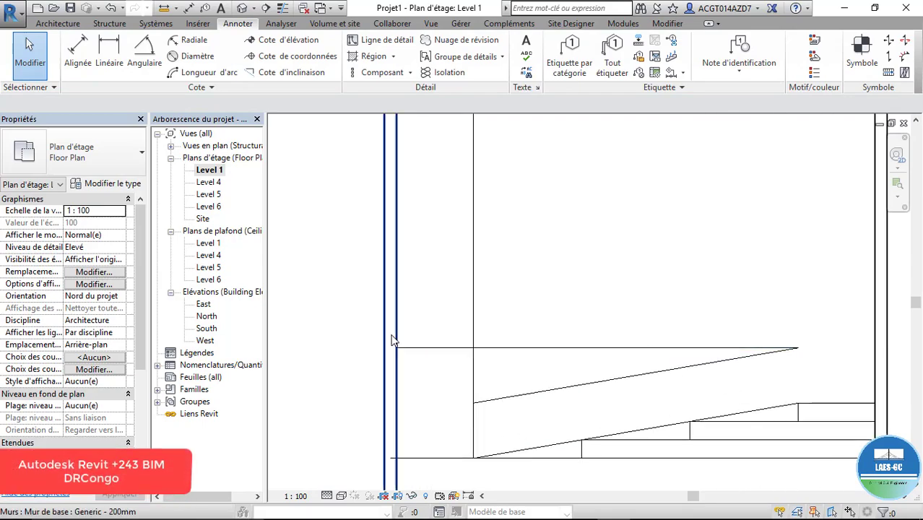
{"action": "left_click", "coordinate": [429, 347]}
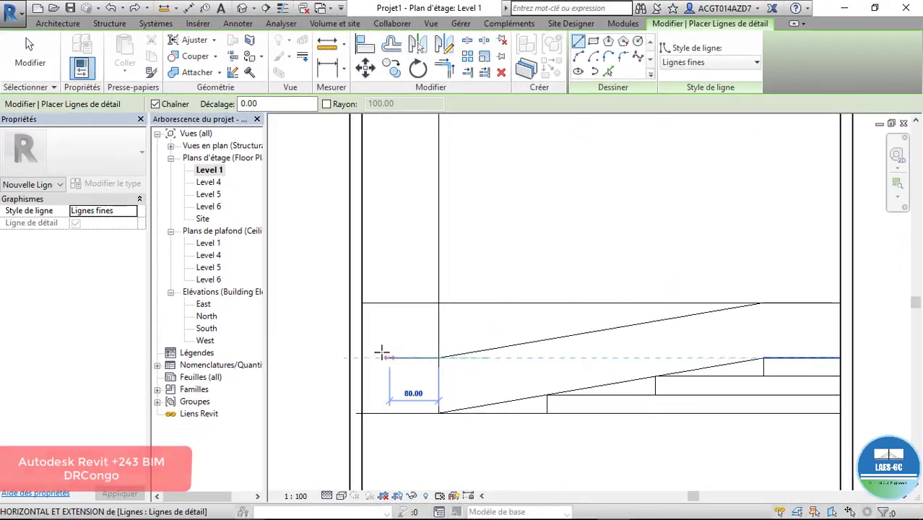
- Draw a 125 cm horizontal detail line from the copied diagonal's lower end to the left wall's inner face
{"action": "left_click", "coordinate": [362, 357]}
{"action": "key", "text": "Escape"}
{"action": "key", "text": "Escape"}
{"action": "left_click", "coordinate": [433, 358]}
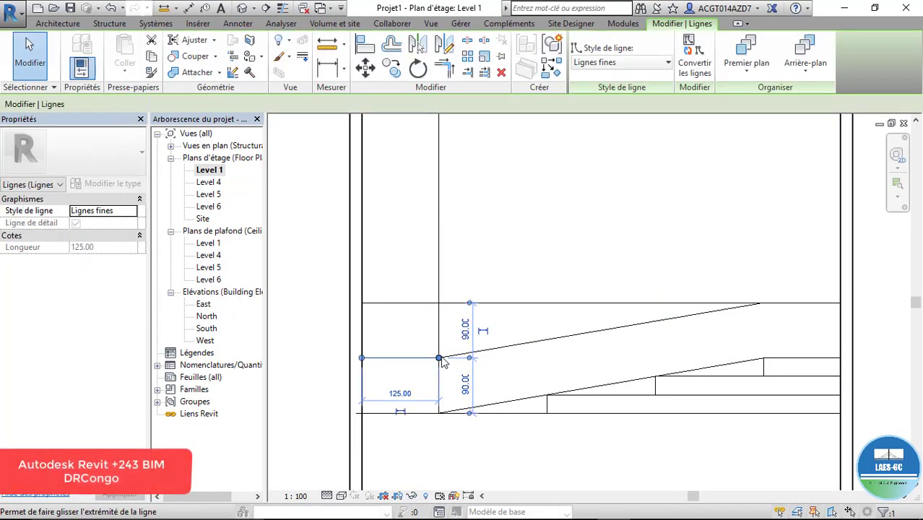
{"action": "key", "text": "Escape"}
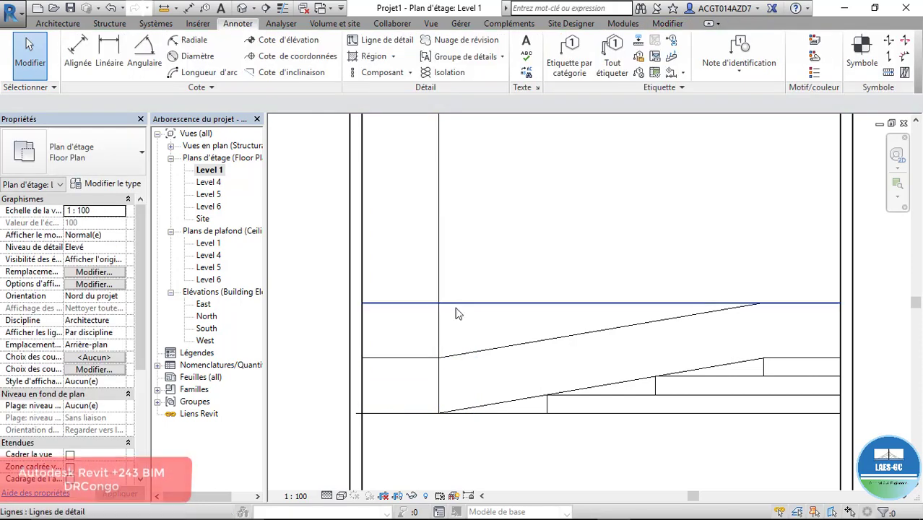
- Extend the 125 cm line beside the left wall rightward to the lower diagonal's upper end
{"action": "left_click", "coordinate": [417, 357]}
{"action": "left_click_drag", "start_coordinate": [438, 357], "coordinate": [663, 357]}
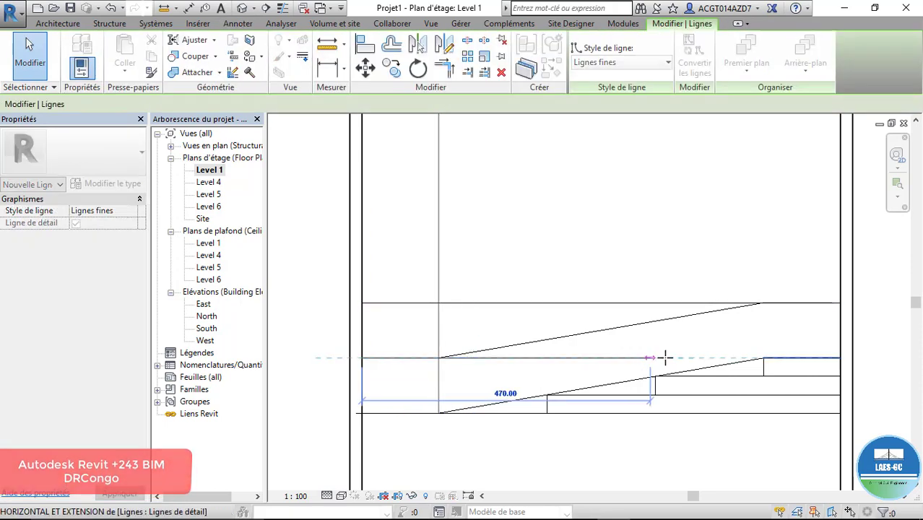
{"action": "left_click_drag", "start_coordinate": [768, 362], "coordinate": [764, 358]}
{"action": "key", "text": "Escape"}
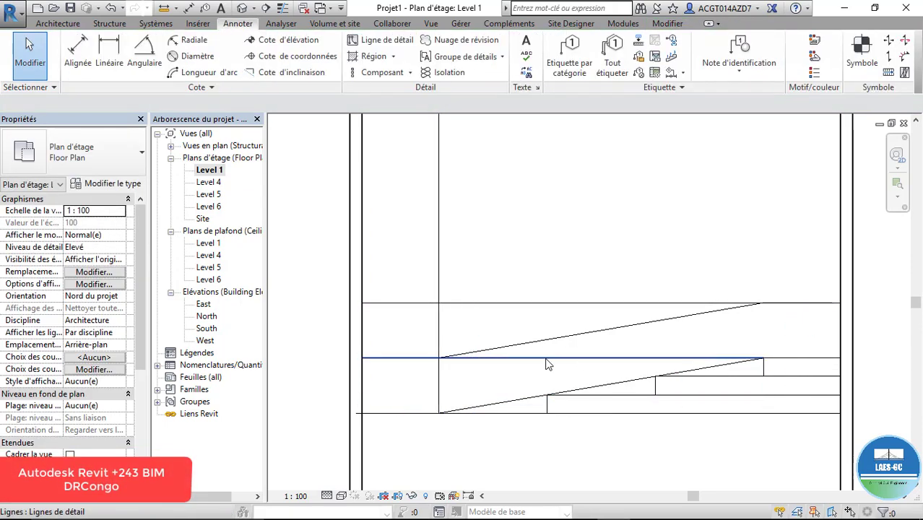
- Delete the topmost full-width horizontal detail line passing through the copied diagonal's upper end
{"action": "left_click", "coordinate": [547, 358]}
{"action": "left_click", "coordinate": [585, 302]}
{"action": "key", "text": "Delete"}
- Add five parallel detail lines above the horizontal at the copied diagonal's base and one below it, picking lines with a 30 cm offset
{"action": "left_click", "coordinate": [386, 42]}
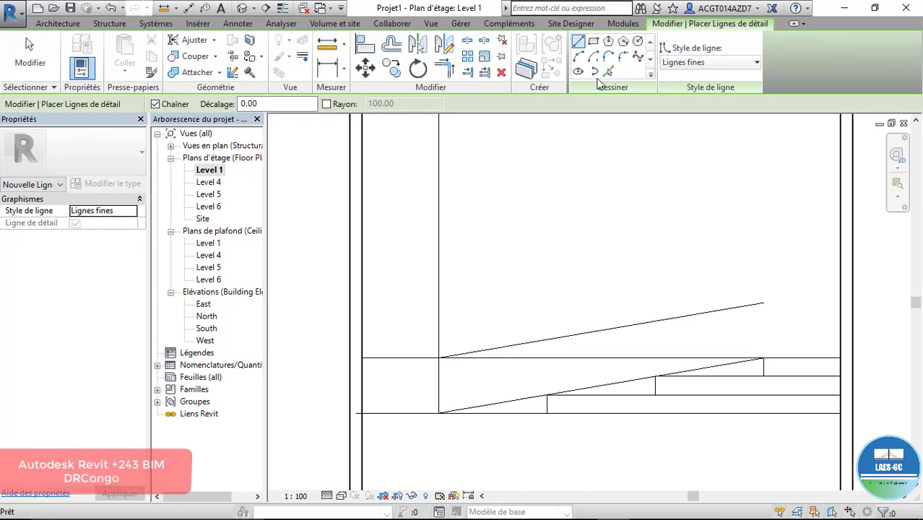
{"action": "left_click", "coordinate": [608, 71]}
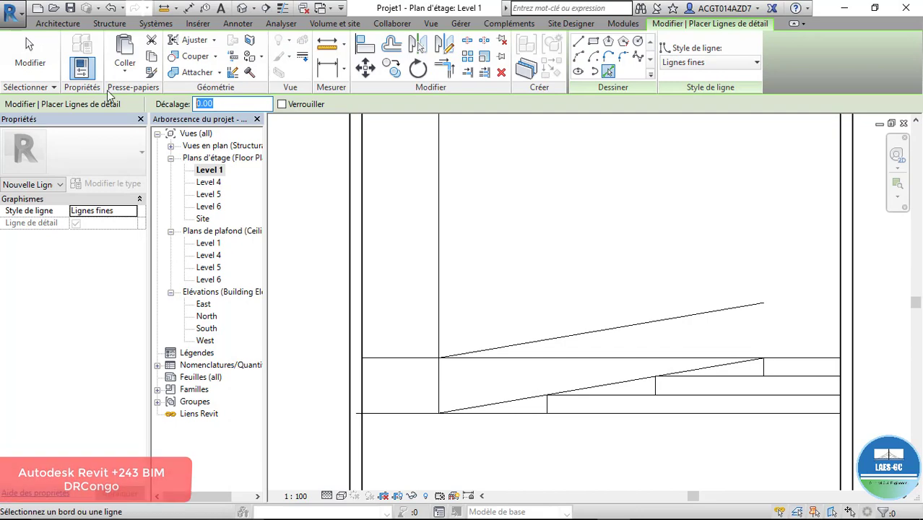
{"action": "left_click", "coordinate": [425, 348]}
{"action": "left_click", "coordinate": [416, 340]}
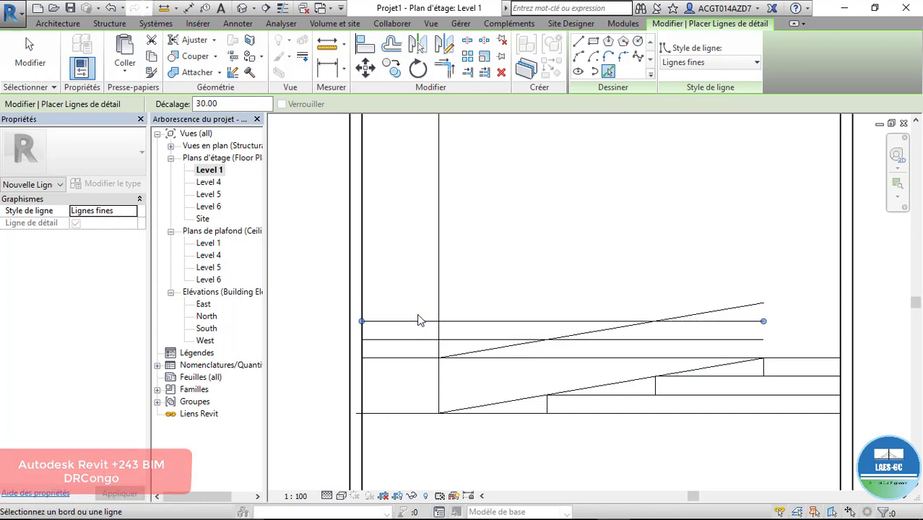
{"action": "left_click", "coordinate": [419, 321]}
{"action": "left_click", "coordinate": [426, 303]}
{"action": "left_click", "coordinate": [426, 285]}
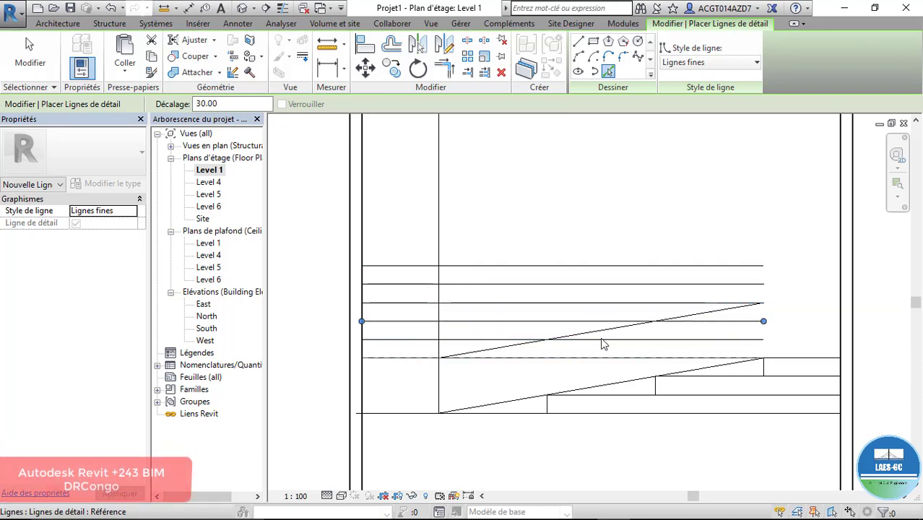
{"action": "left_click", "coordinate": [754, 360]}
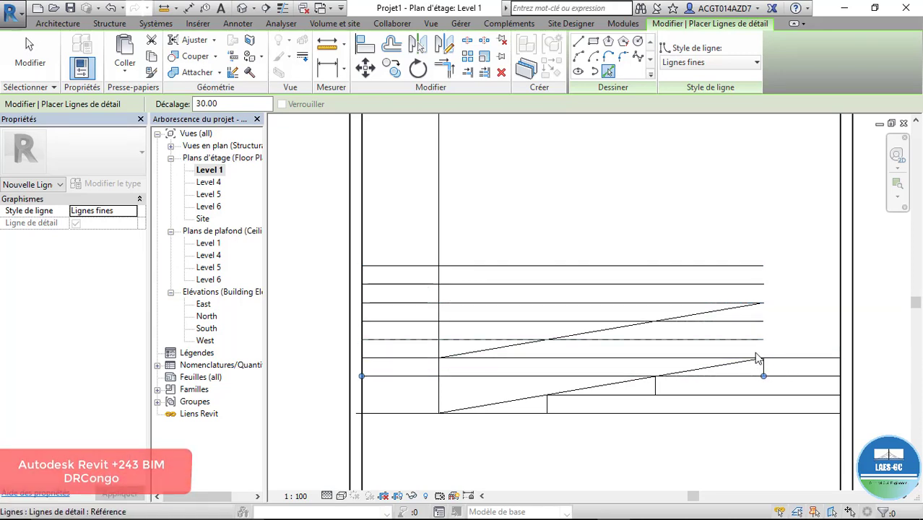
- Try to add another parallel detail line below the lowest offset line by picking with a 30 cm offset
{"action": "left_click", "coordinate": [670, 369]}
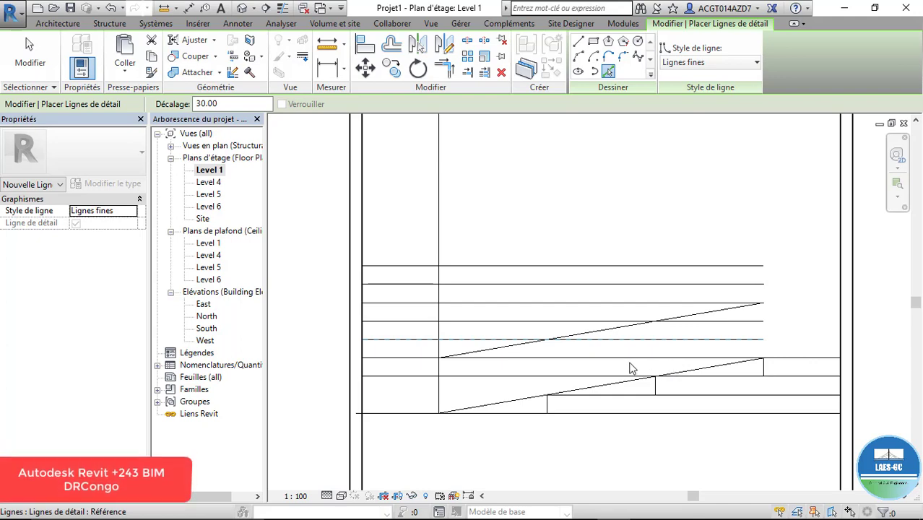
{"action": "left_click", "coordinate": [426, 368]}
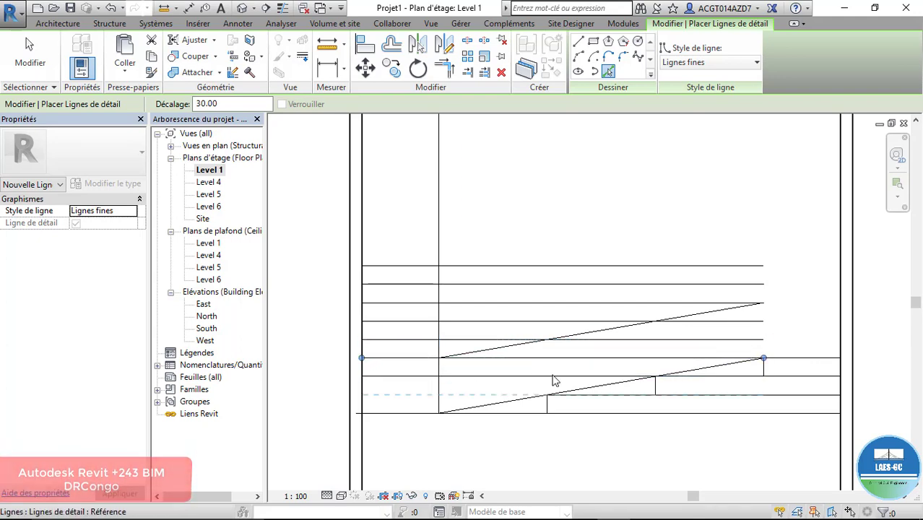
{"action": "left_click", "coordinate": [545, 383]}
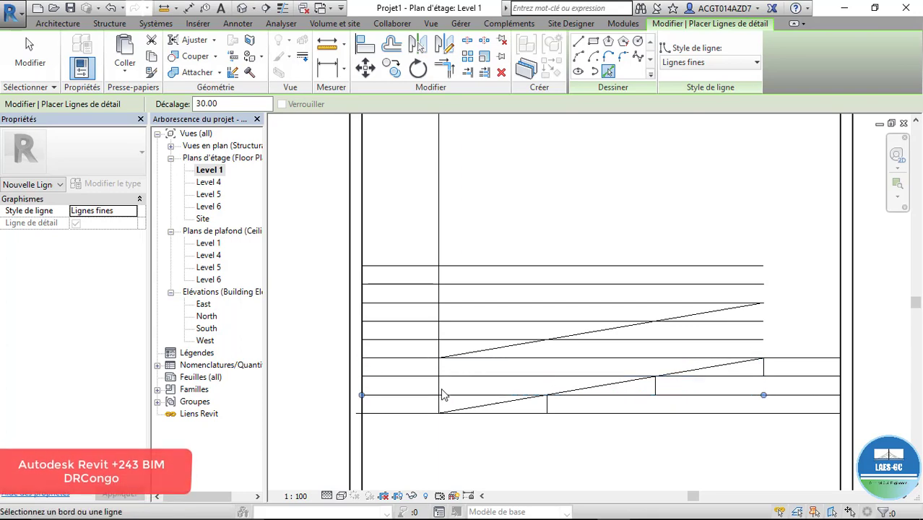
{"action": "key", "text": "ctrl+z"}
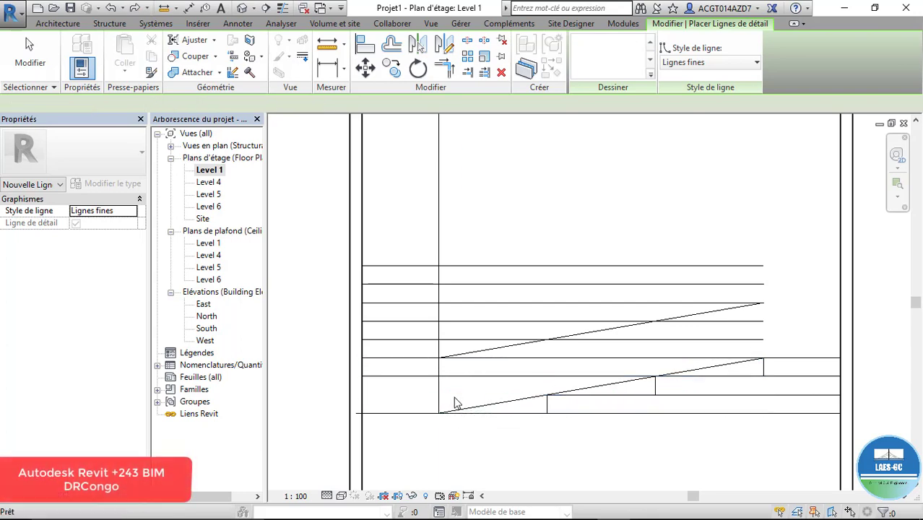
{"action": "key", "text": "Escape"}
{"action": "key", "text": "Escape"}
- Shorten the horizontal detail line at the copied diagonal's base and the one 30 cm below it to end at the long vertical line
{"action": "left_click", "coordinate": [541, 377]}
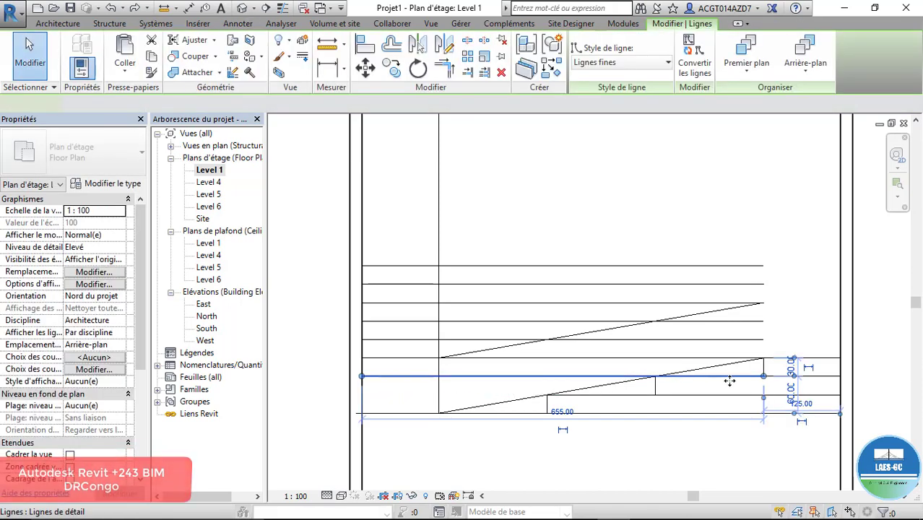
{"action": "left_click_drag", "start_coordinate": [764, 380], "coordinate": [439, 376]}
{"action": "left_click_drag", "start_coordinate": [763, 358], "coordinate": [439, 358]}
- Shorten the first and second horizontal detail lines above the copied diagonal's base so they end at the diagonal
{"action": "left_click", "coordinate": [604, 341]}
{"action": "left_click_drag", "start_coordinate": [764, 339], "coordinate": [540, 340]}
{"action": "left_click", "coordinate": [741, 323]}
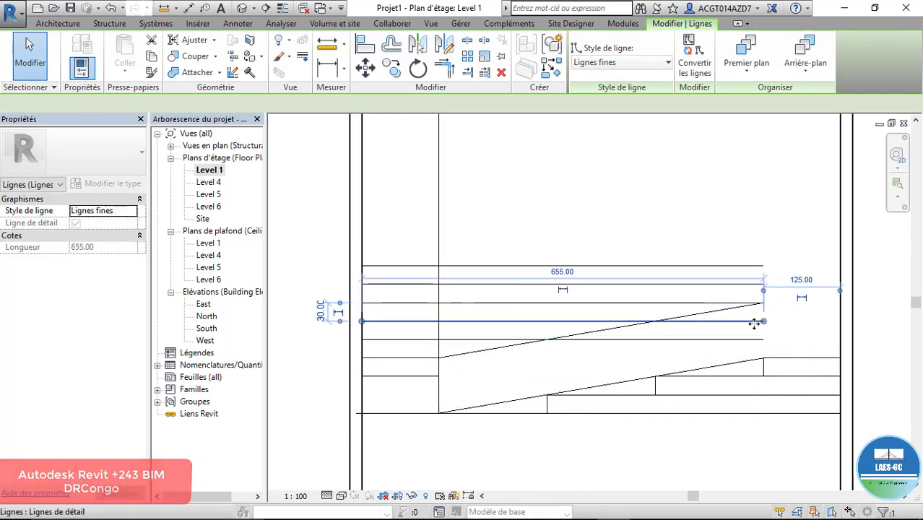
{"action": "left_click", "coordinate": [667, 349]}
{"action": "left_click_drag", "start_coordinate": [763, 340], "coordinate": [540, 340]}
{"action": "left_click", "coordinate": [744, 323]}
{"action": "left_click_drag", "start_coordinate": [764, 322], "coordinate": [655, 322]}
{"action": "left_click", "coordinate": [718, 322]}
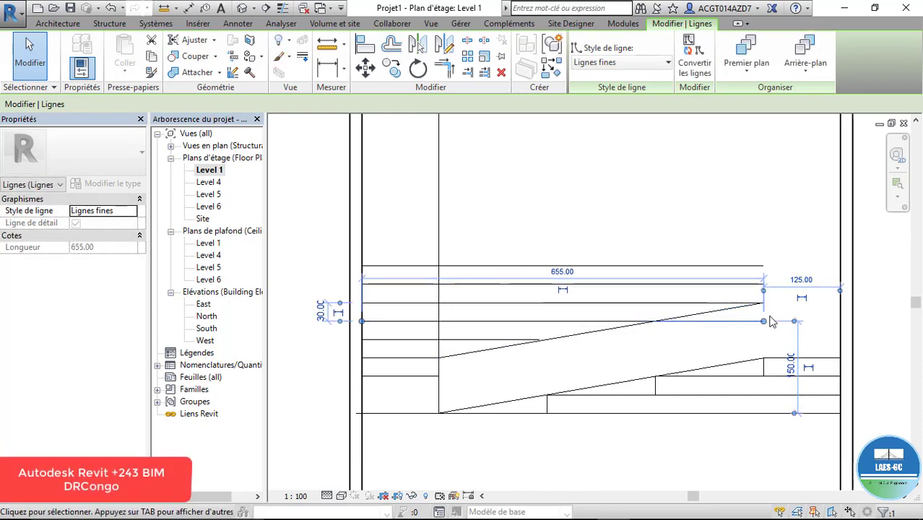
{"action": "left_click_drag", "start_coordinate": [764, 322], "coordinate": [655, 321]}
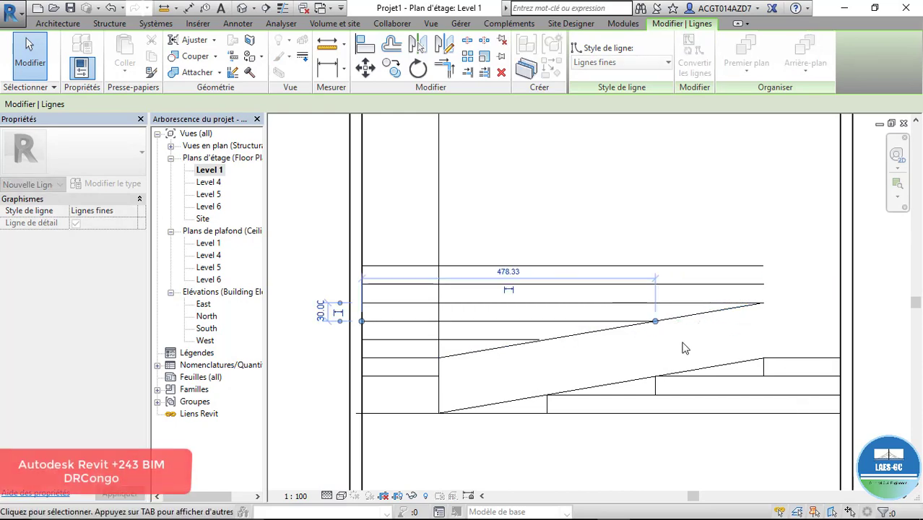
{"action": "key", "text": "Escape"}
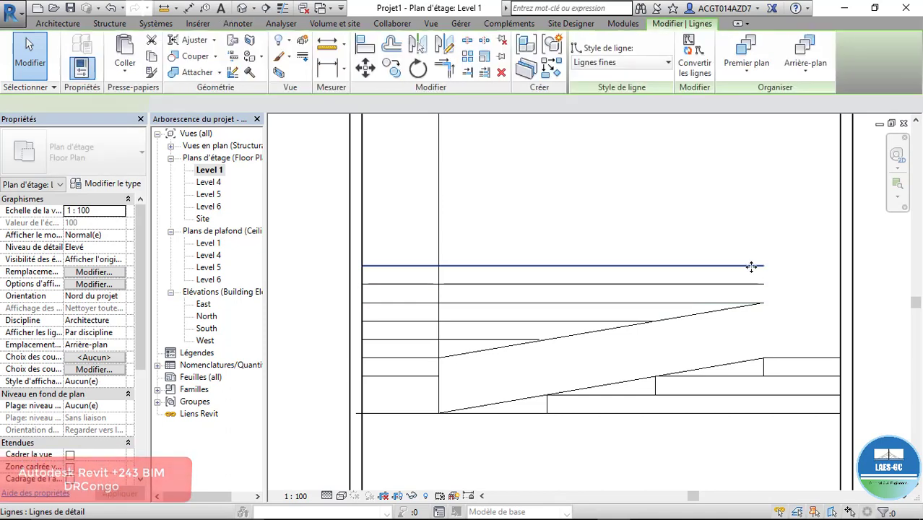
- Draw a 30 cm vertical detail line up from the copied diagonal's upper end and delete the topmost horizontal line
{"action": "left_click", "coordinate": [752, 265]}
{"action": "key", "text": "Escape"}
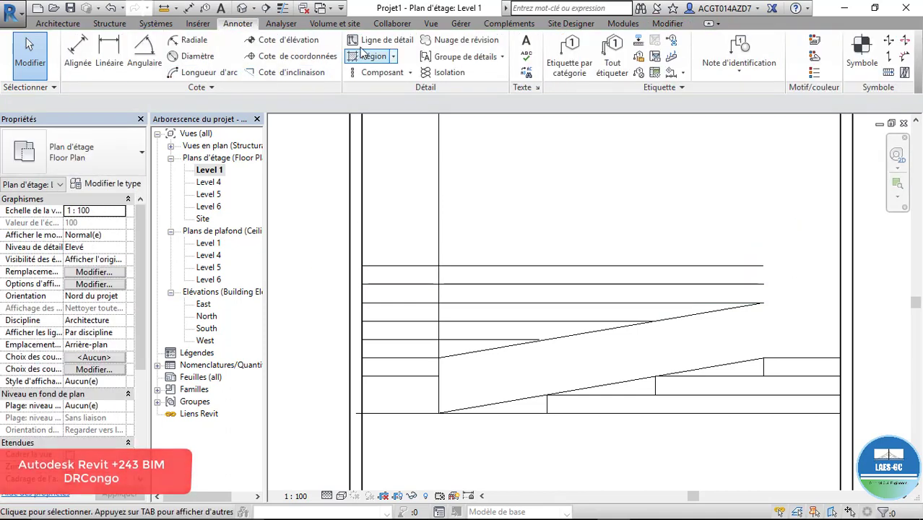
{"action": "key", "text": "d"}
{"action": "key", "text": "l"}
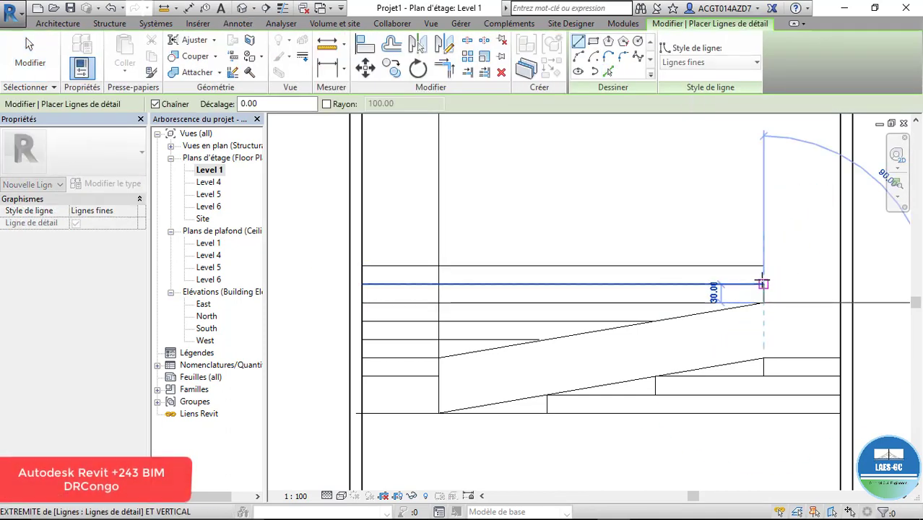
{"action": "key", "text": "Escape"}
{"action": "key", "text": "Escape"}
{"action": "left_click", "coordinate": [744, 266]}
{"action": "key", "text": "Delete"}
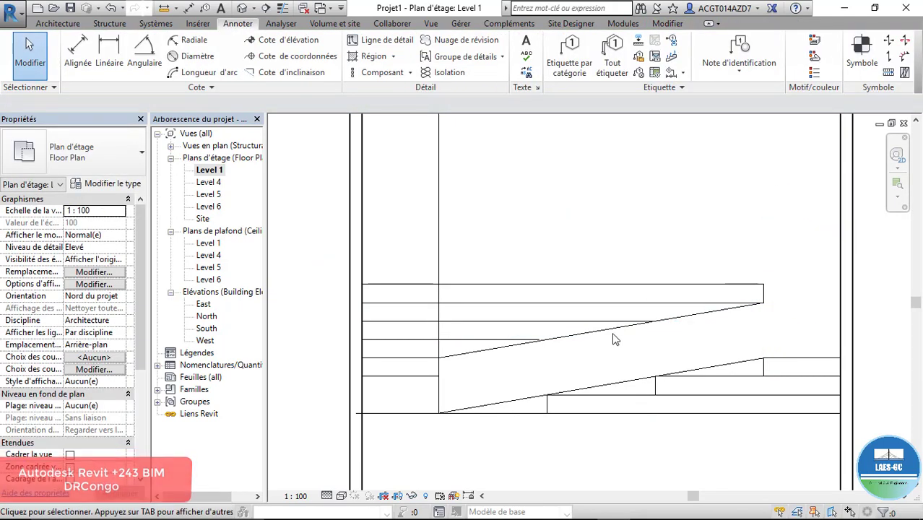
- Draw 30 cm vertical detail lines up from the ends of the two shortened horizontals at the copied diagonal
{"action": "left_click", "coordinate": [370, 42]}
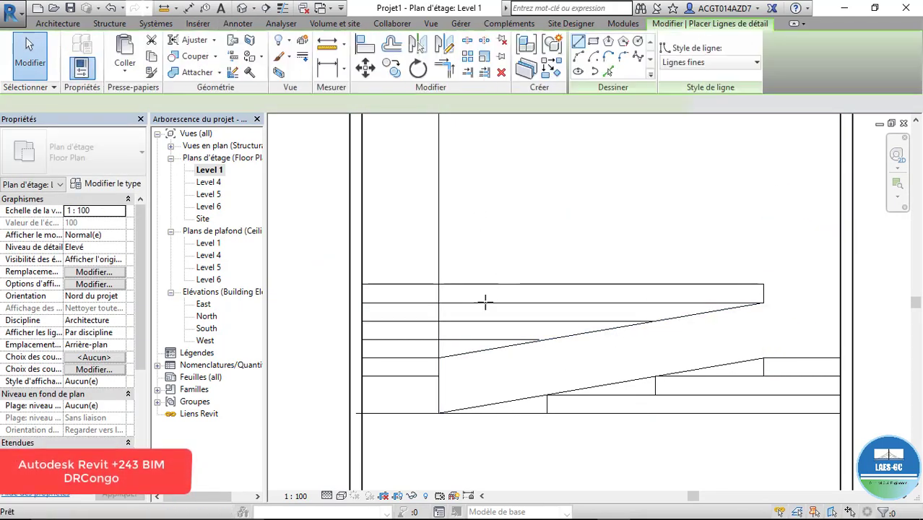
{"action": "left_click", "coordinate": [540, 339]}
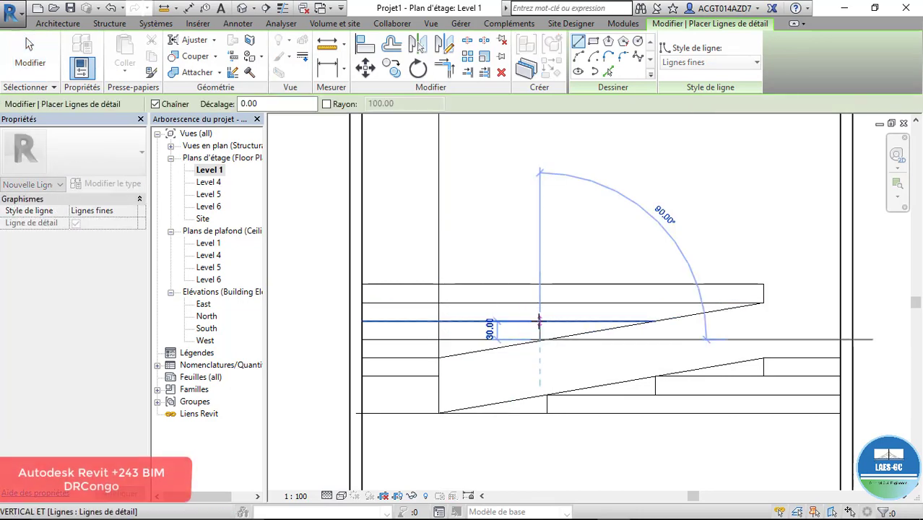
{"action": "left_click", "coordinate": [540, 321]}
{"action": "key", "text": "Escape"}
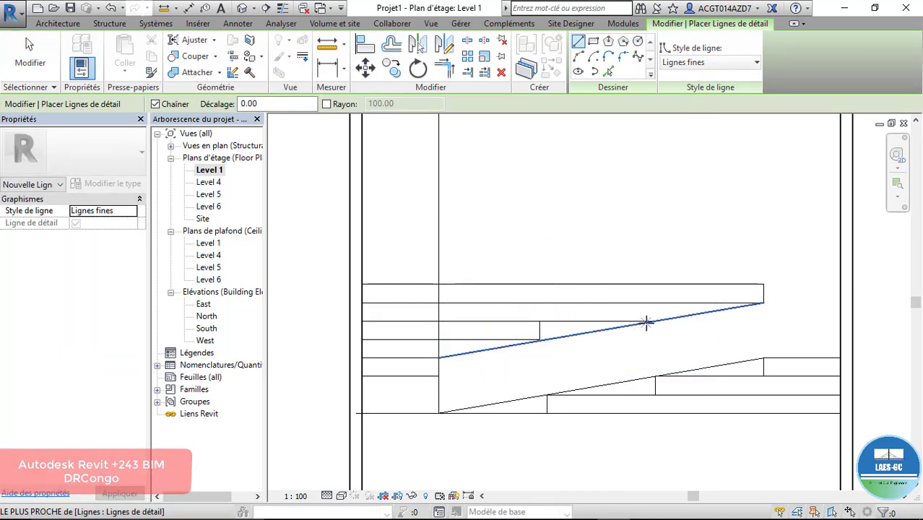
{"action": "left_click", "coordinate": [647, 322]}
{"action": "left_click", "coordinate": [648, 305]}
{"action": "key", "text": "Escape"}
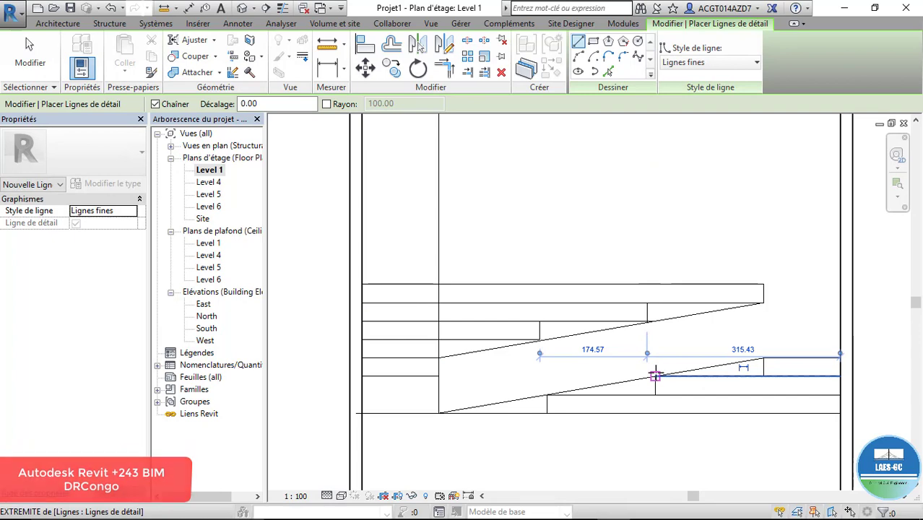
{"action": "key", "text": "Escape"}
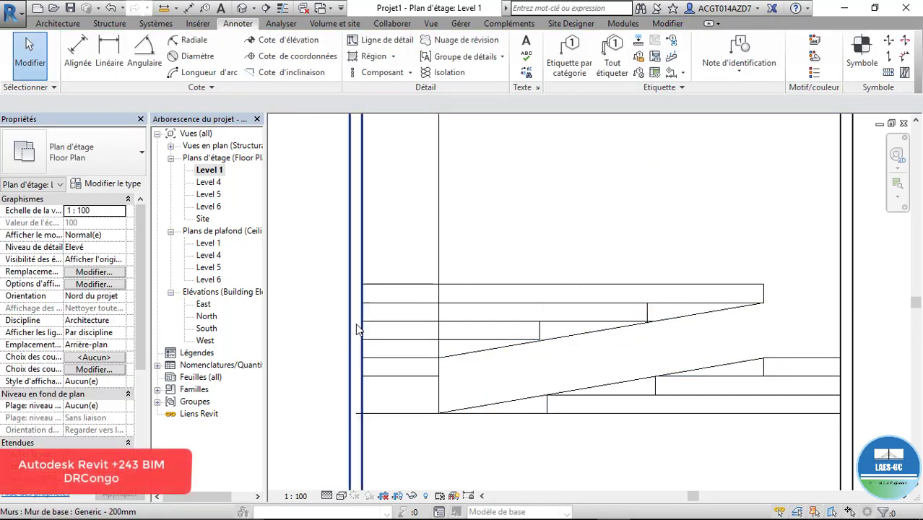
- Mirror a copy of the stepped and diagonal detail lines about a horizontal axis through the midpoint of the upper diagonal's 30 cm end line
{"action": "scroll", "coordinate": [542, 323], "scroll_direction": "up", "scroll_amount": 2}
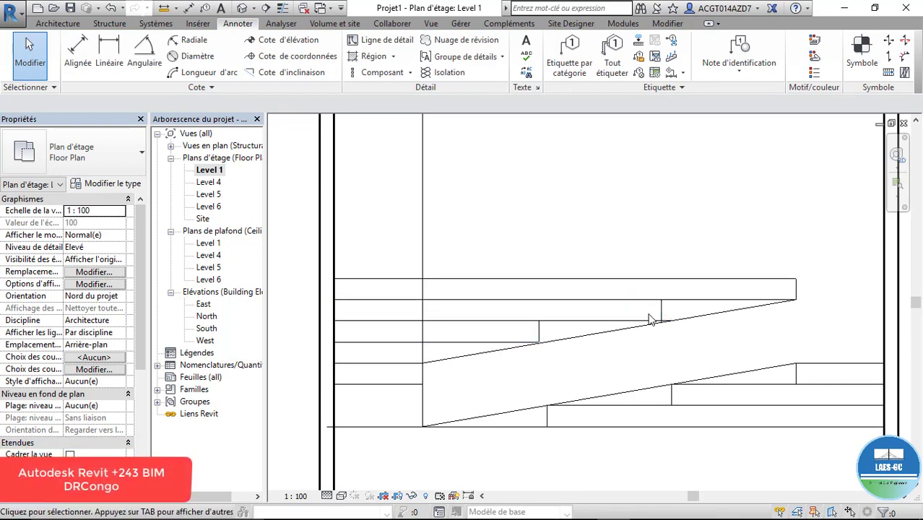
{"action": "left_click", "coordinate": [539, 331]}
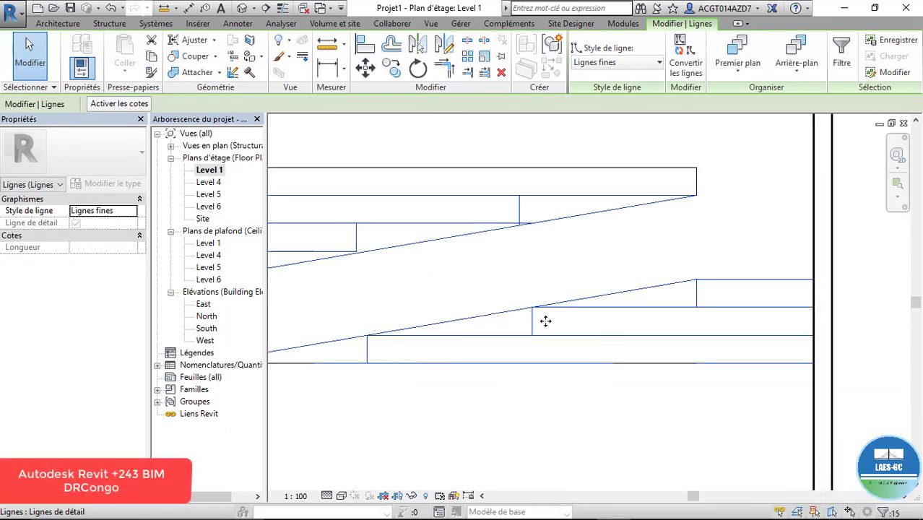
{"action": "scroll", "coordinate": [546, 320], "scroll_direction": "down", "scroll_amount": 4}
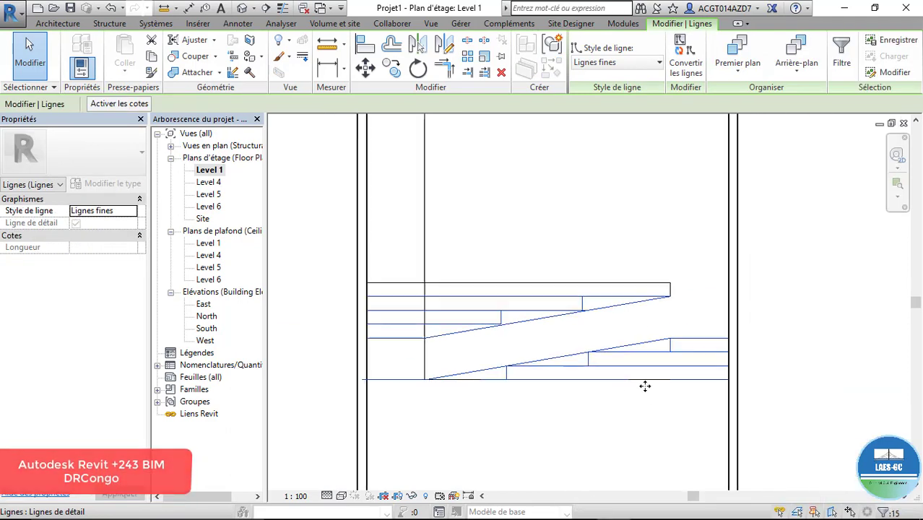
{"action": "scroll", "coordinate": [551, 368], "scroll_direction": "up", "scroll_amount": 3}
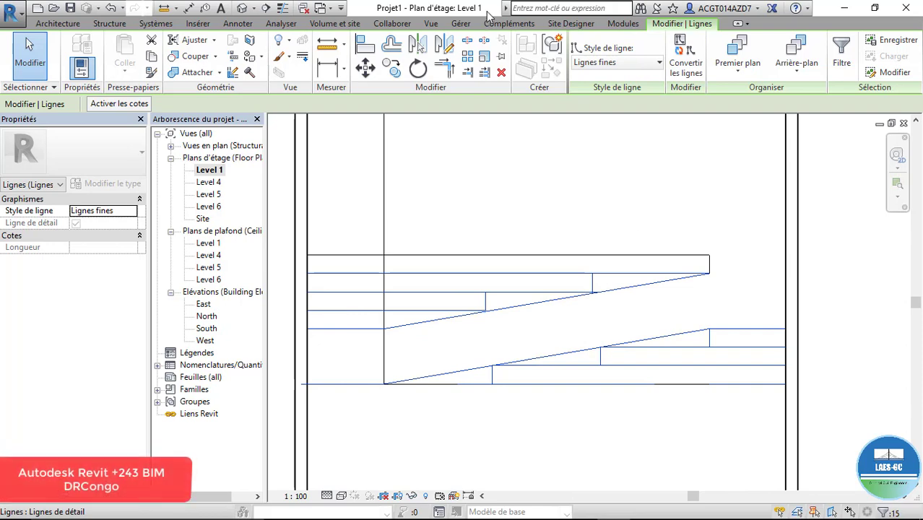
{"action": "left_click", "coordinate": [442, 51]}
{"action": "scroll", "coordinate": [754, 289], "scroll_direction": "up", "scroll_amount": 2}
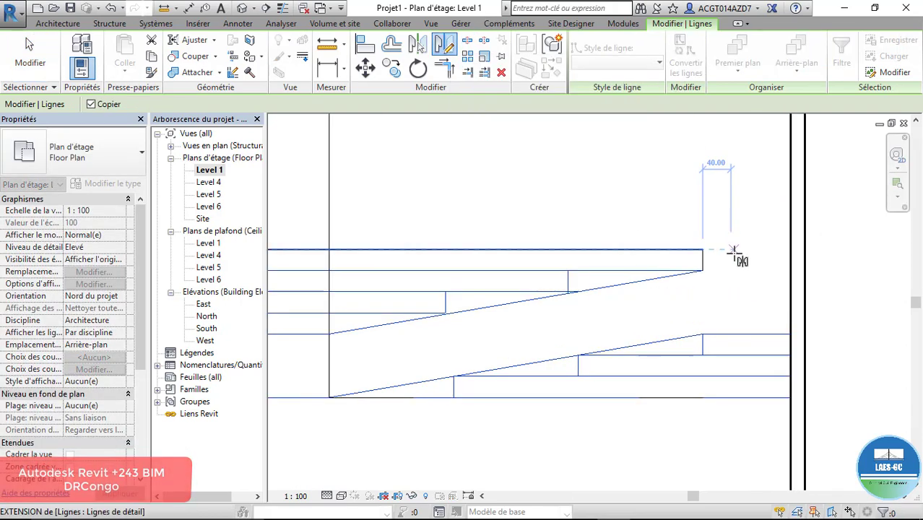
{"action": "scroll", "coordinate": [722, 260], "scroll_direction": "up", "scroll_amount": 2}
{"action": "left_click", "coordinate": [686, 265]}
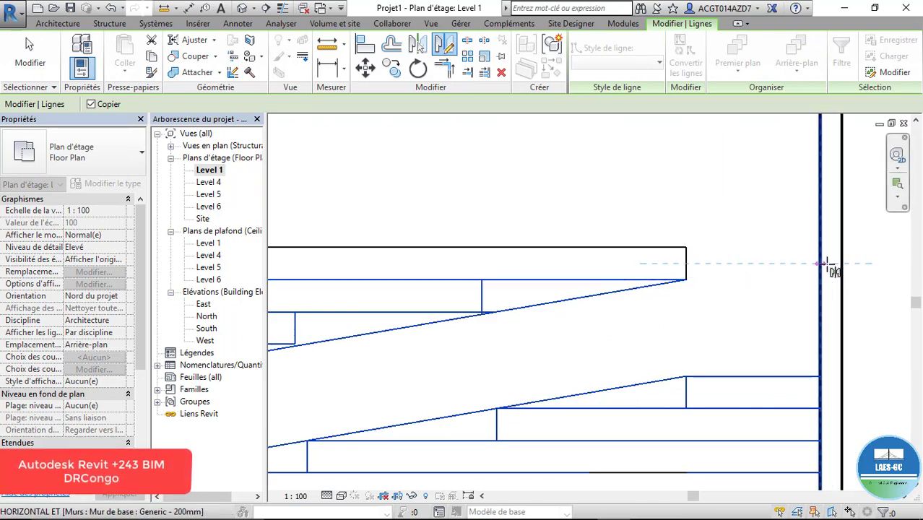
{"action": "left_click", "coordinate": [851, 261]}
{"action": "scroll", "coordinate": [851, 261], "scroll_direction": "down", "scroll_amount": 4}
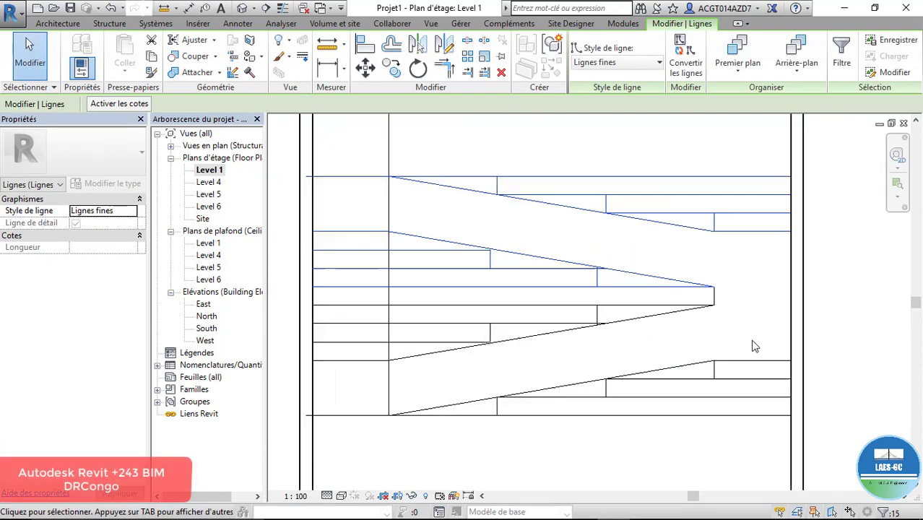
{"action": "scroll", "coordinate": [740, 302], "scroll_direction": "up", "scroll_amount": 2}
{"action": "left_click", "coordinate": [739, 304]}
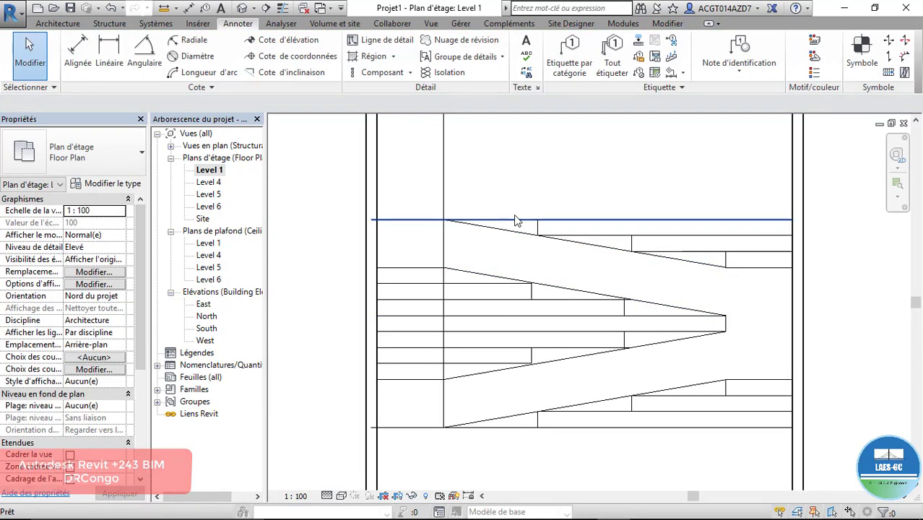
- Inspect the mirrored layout of stepped and diagonal detail lines between the two walls
{"action": "scroll", "coordinate": [518, 238], "scroll_direction": "down", "scroll_amount": 4}
{"action": "scroll", "coordinate": [486, 256], "scroll_direction": "up", "scroll_amount": 3}
{"action": "scroll", "coordinate": [580, 387], "scroll_direction": "up", "scroll_amount": 2}
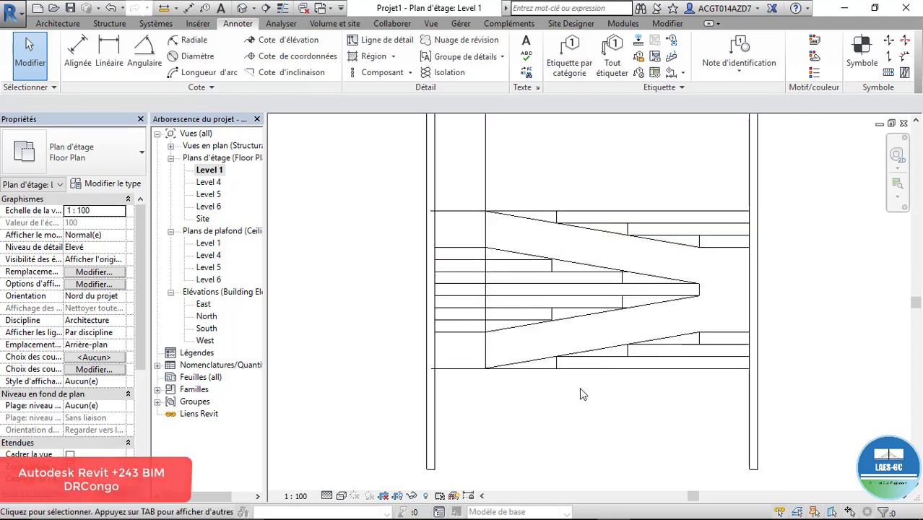
{"action": "scroll", "coordinate": [463, 372], "scroll_direction": "down", "scroll_amount": 2}
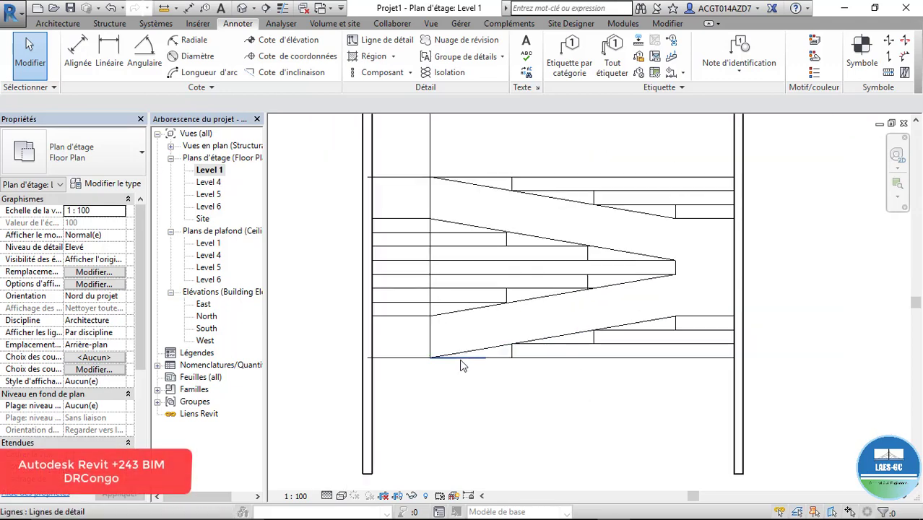
{"action": "scroll", "coordinate": [469, 347], "scroll_direction": "down", "scroll_amount": 3}
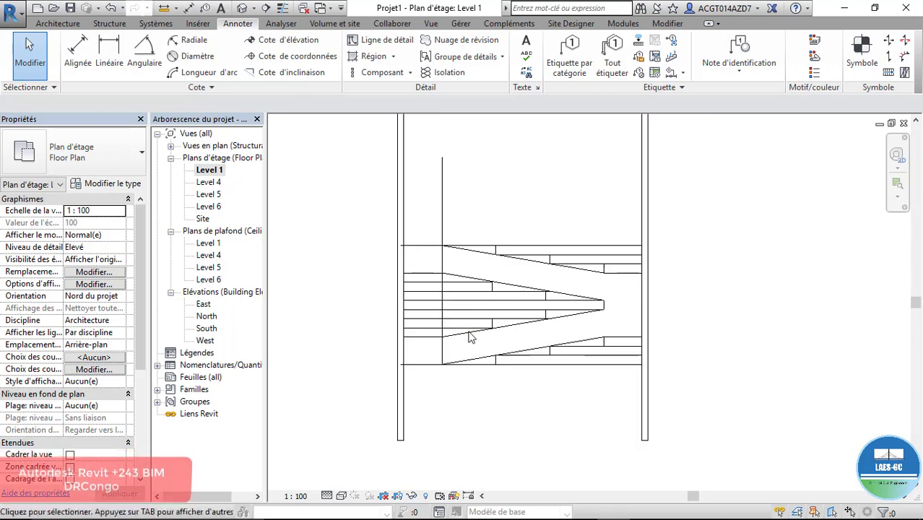
{"action": "scroll", "coordinate": [464, 219], "scroll_direction": "down", "scroll_amount": 2}
{"action": "scroll", "coordinate": [456, 303], "scroll_direction": "up", "scroll_amount": 3}
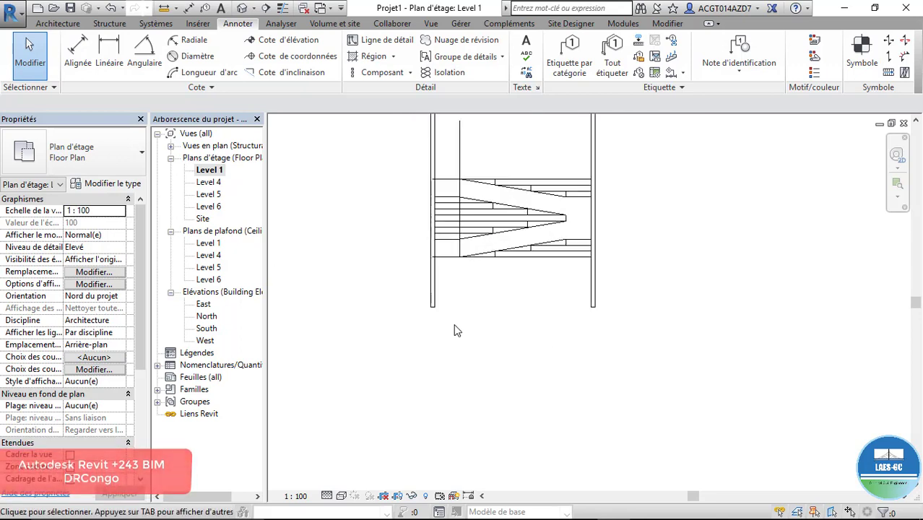
{"action": "scroll", "coordinate": [455, 249], "scroll_direction": "up", "scroll_amount": 3}
{"action": "double_click", "coordinate": [471, 282]}
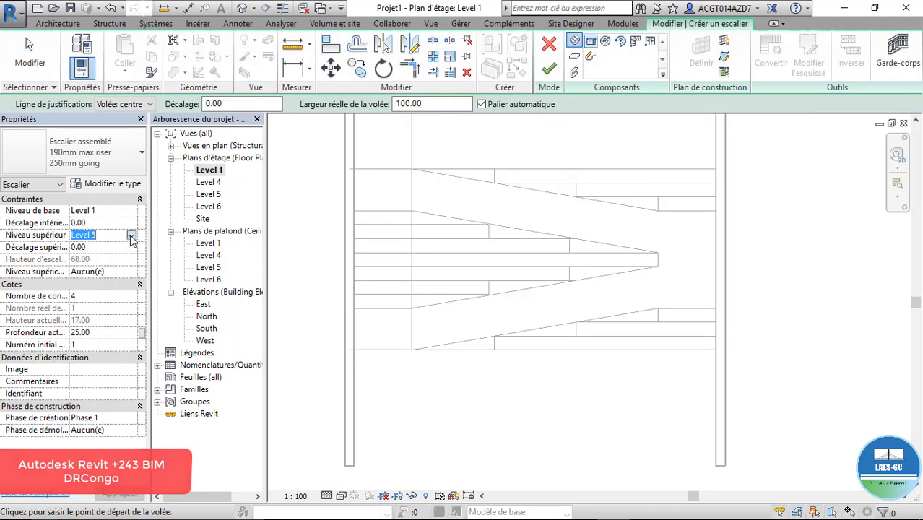
{"action": "left_click", "coordinate": [131, 235]}
{"action": "left_click", "coordinate": [131, 237]}
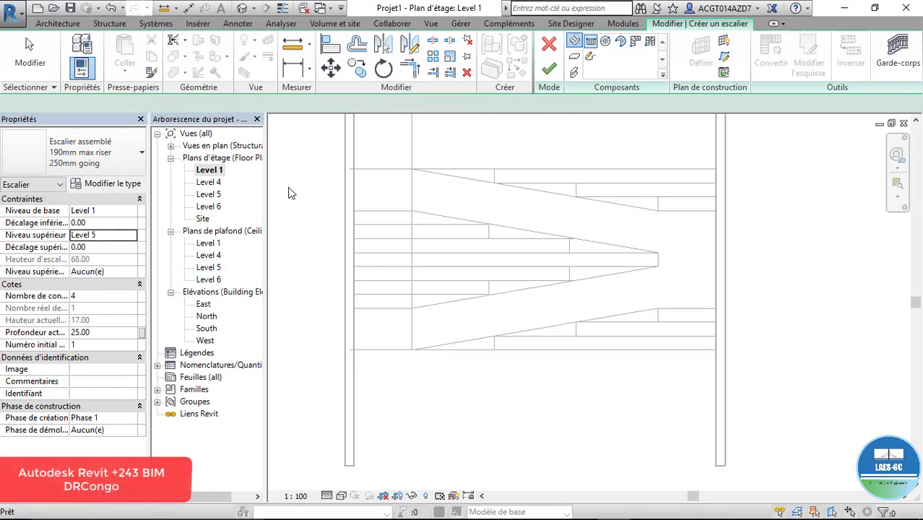
{"action": "key", "text": "Escape"}
{"action": "left_click", "coordinate": [549, 44]}
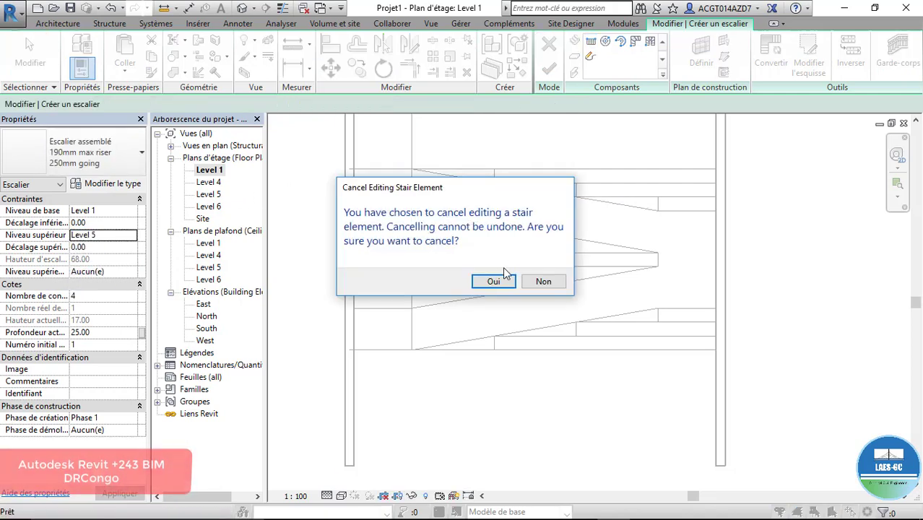
{"action": "left_click", "coordinate": [478, 281]}
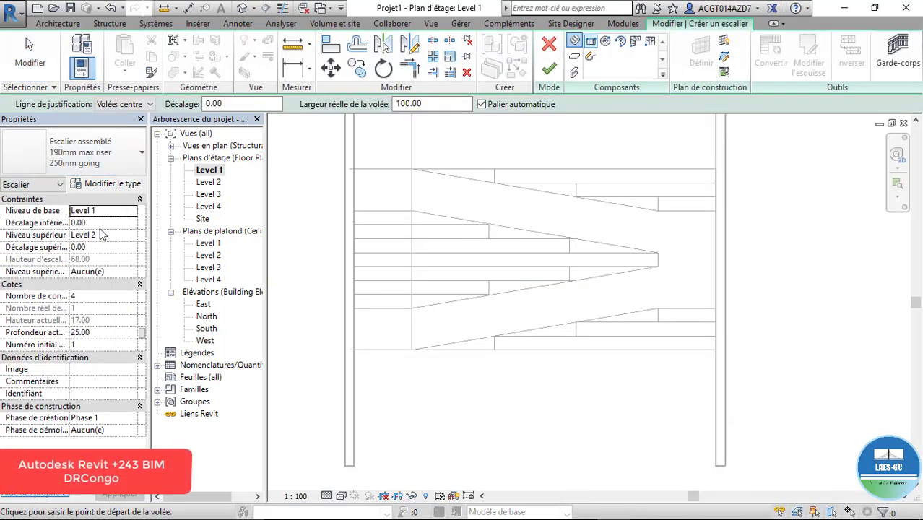
- Start a sketched stair run and draw its stepped boundary over the lowest reference steps, plus a vertical boundary along the adjacent wall face
{"action": "scroll", "coordinate": [492, 346], "scroll_direction": "up", "scroll_amount": 2}
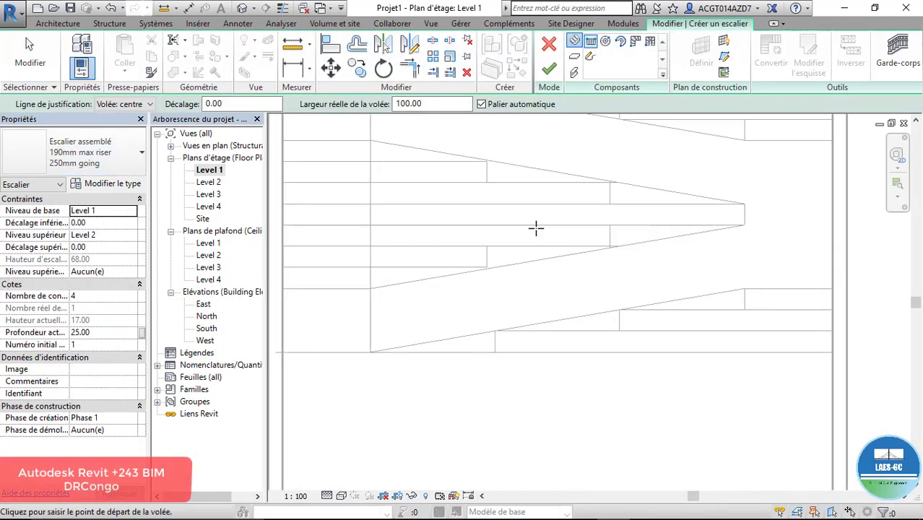
{"action": "left_click", "coordinate": [590, 57]}
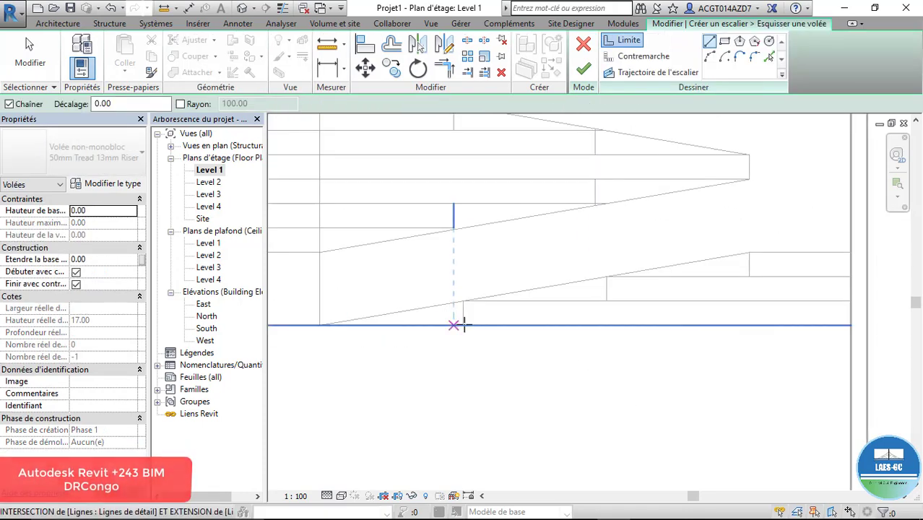
{"action": "left_click", "coordinate": [464, 303]}
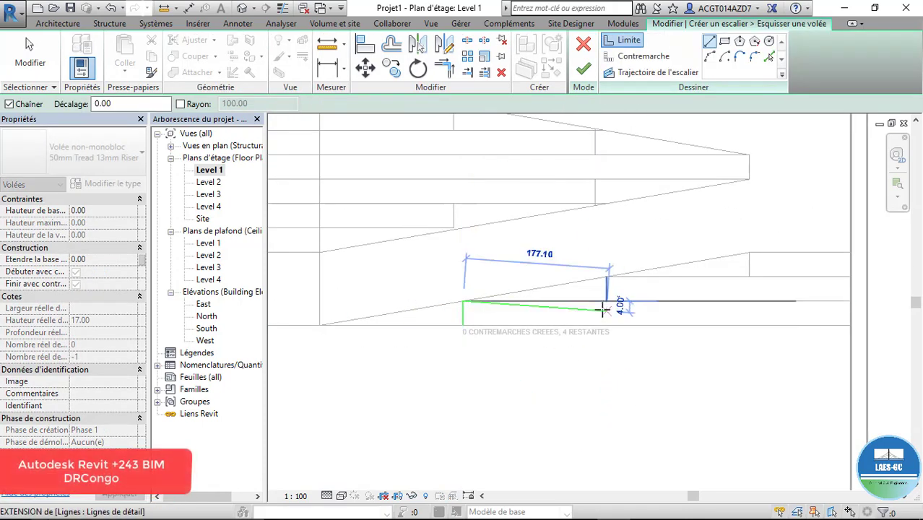
{"action": "left_click", "coordinate": [607, 300]}
{"action": "left_click", "coordinate": [607, 276]}
{"action": "left_click", "coordinate": [749, 277]}
{"action": "left_click", "coordinate": [749, 252]}
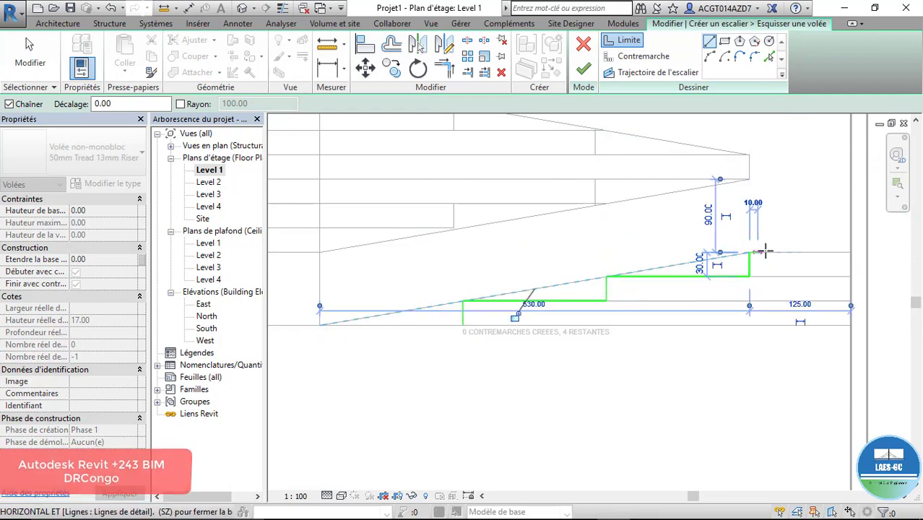
{"action": "left_click", "coordinate": [850, 324]}
{"action": "key", "text": "Escape"}
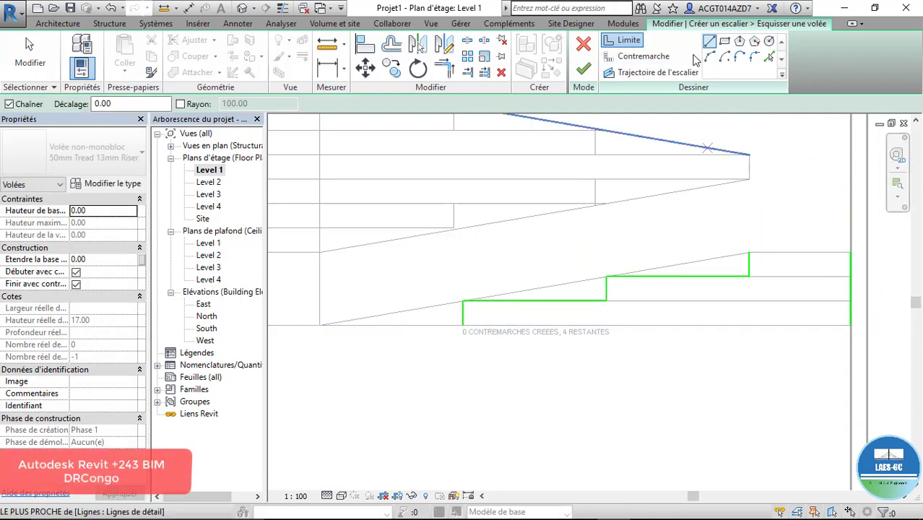
- Draw four horizontal riser lines, from the lowest to the highest, between the stepped boundary and the wall-side boundary
{"action": "left_click", "coordinate": [630, 58]}
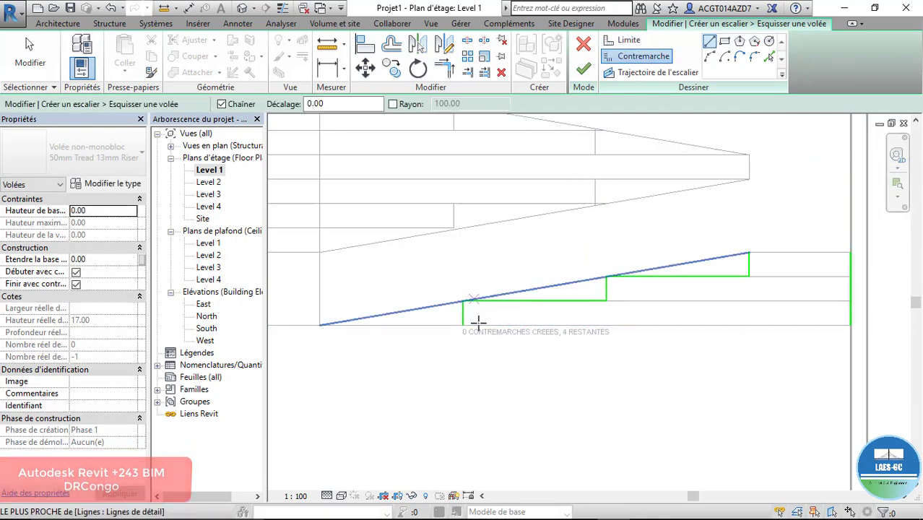
{"action": "scroll", "coordinate": [596, 357], "scroll_direction": "up", "scroll_amount": 1}
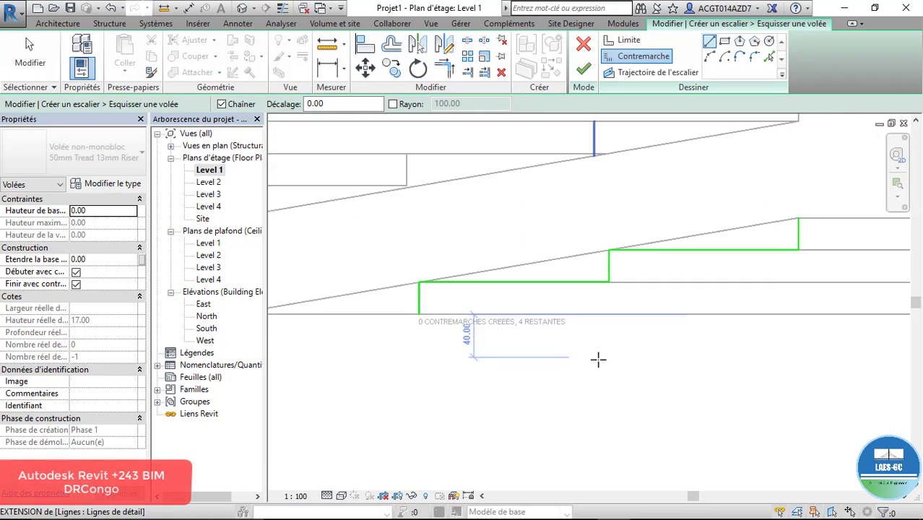
{"action": "left_click", "coordinate": [419, 314]}
{"action": "scroll", "coordinate": [385, 320], "scroll_direction": "down", "scroll_amount": 2}
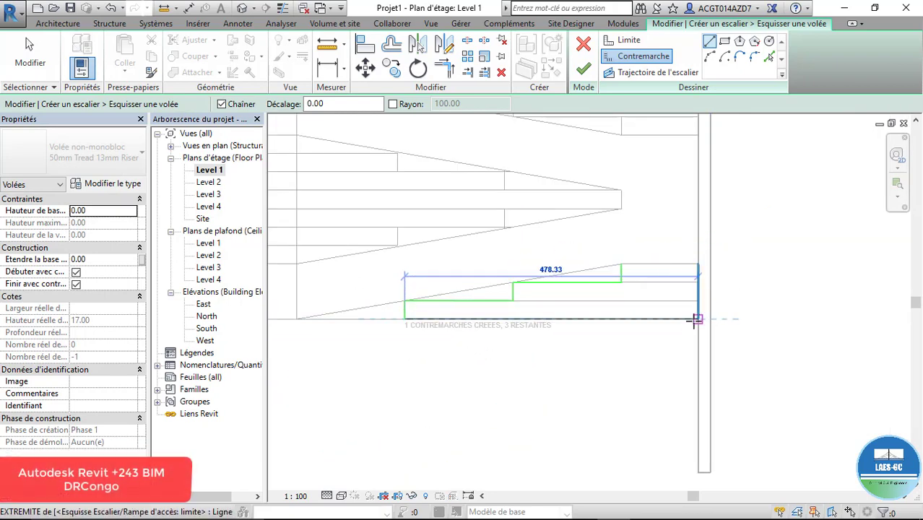
{"action": "left_click", "coordinate": [697, 319]}
{"action": "left_click", "coordinate": [404, 301]}
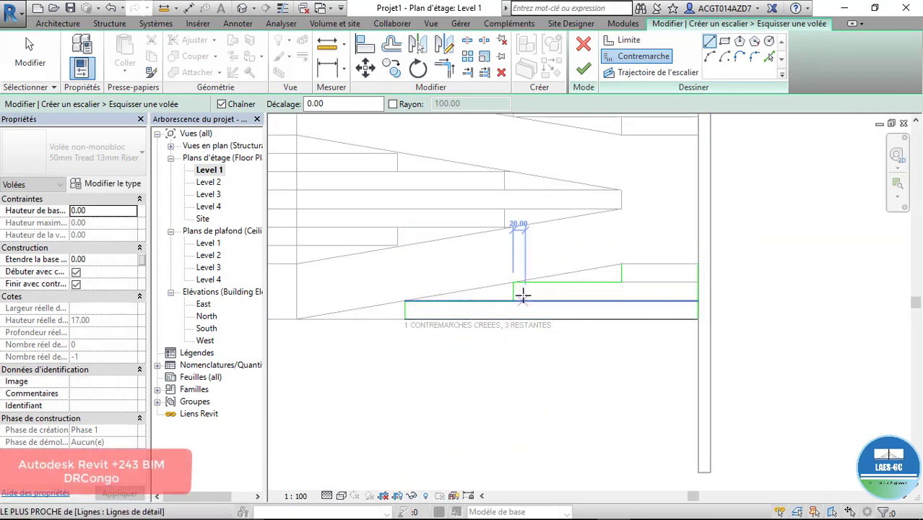
{"action": "left_click", "coordinate": [698, 300]}
{"action": "left_click", "coordinate": [621, 282]}
{"action": "left_click", "coordinate": [697, 282]}
{"action": "left_click", "coordinate": [622, 265]}
{"action": "left_click", "coordinate": [697, 265]}
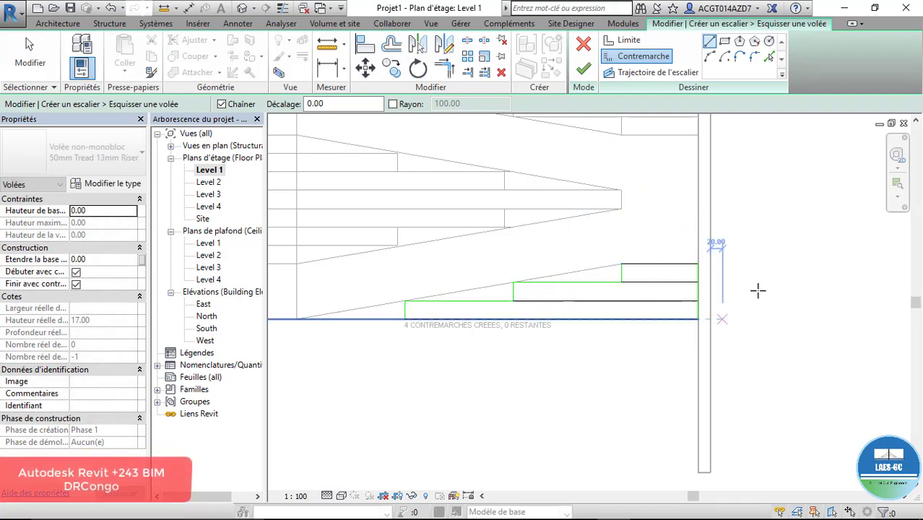
- Draw a 90 cm vertical stair path from the lowest riser up to the highest, and finish the run and the stair
{"action": "scroll", "coordinate": [737, 299], "scroll_direction": "down", "scroll_amount": 2}
{"action": "left_click", "coordinate": [650, 73]}
{"action": "scroll", "coordinate": [736, 304], "scroll_direction": "up", "scroll_amount": 3}
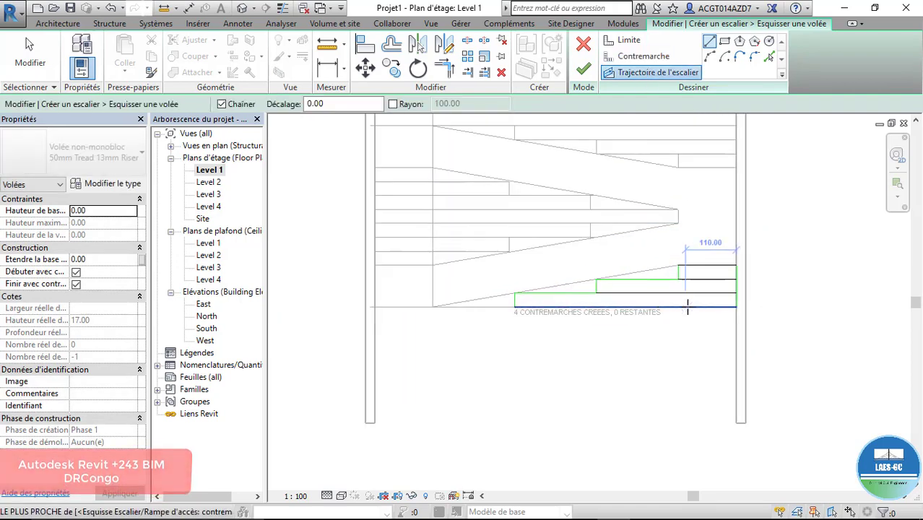
{"action": "left_click", "coordinate": [709, 307]}
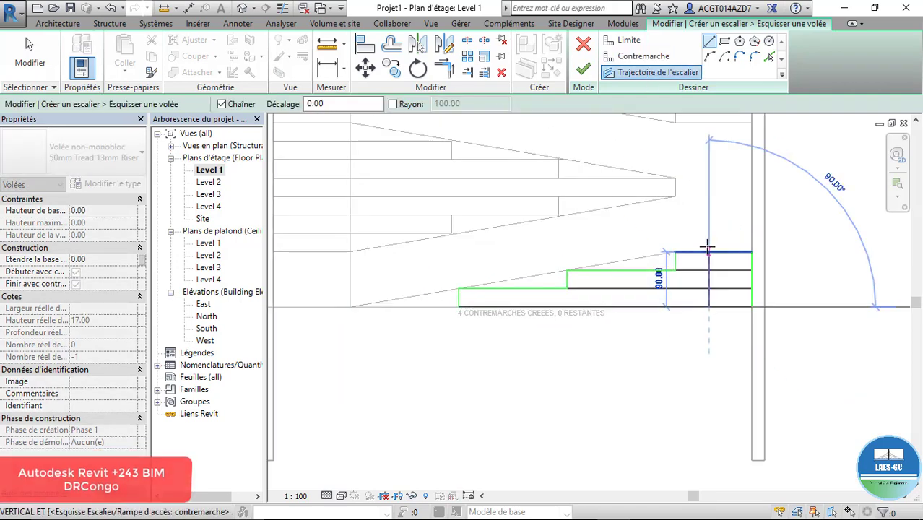
{"action": "left_click", "coordinate": [709, 251]}
{"action": "left_click", "coordinate": [582, 69]}
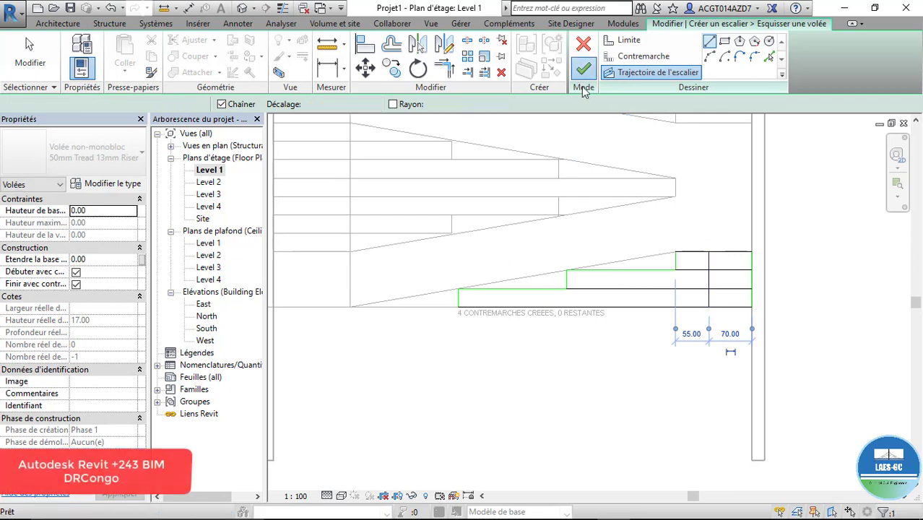
{"action": "scroll", "coordinate": [721, 299], "scroll_direction": "up", "scroll_amount": 2}
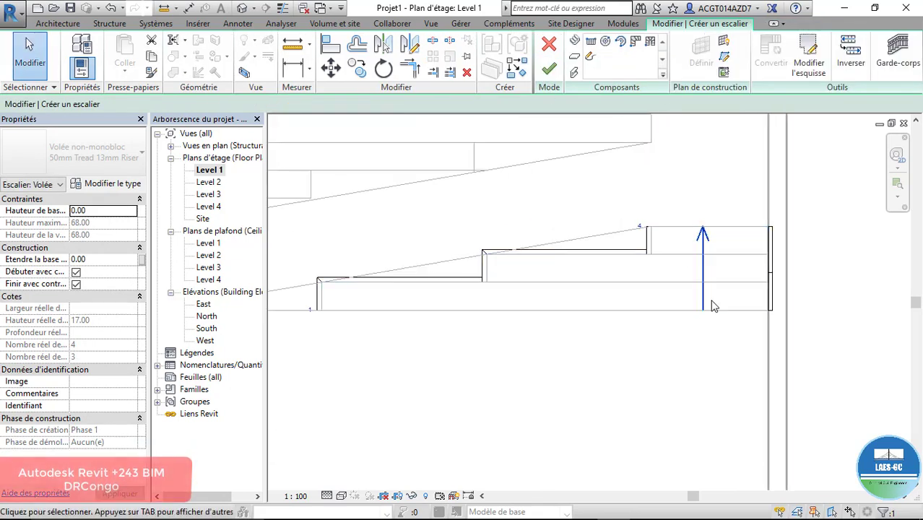
{"action": "scroll", "coordinate": [655, 238], "scroll_direction": "down", "scroll_amount": 1}
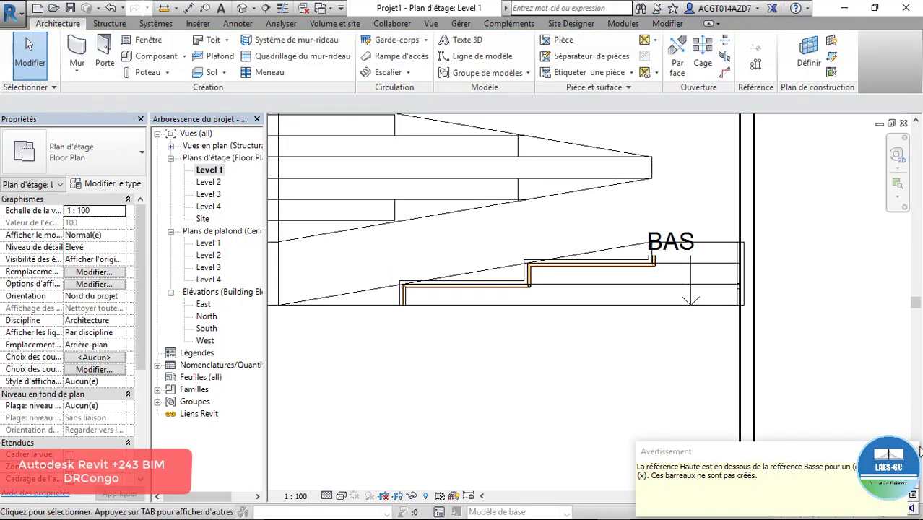
- Delete the railing along the stepped side of the new stair
{"action": "scroll", "coordinate": [532, 311], "scroll_direction": "up", "scroll_amount": 2}
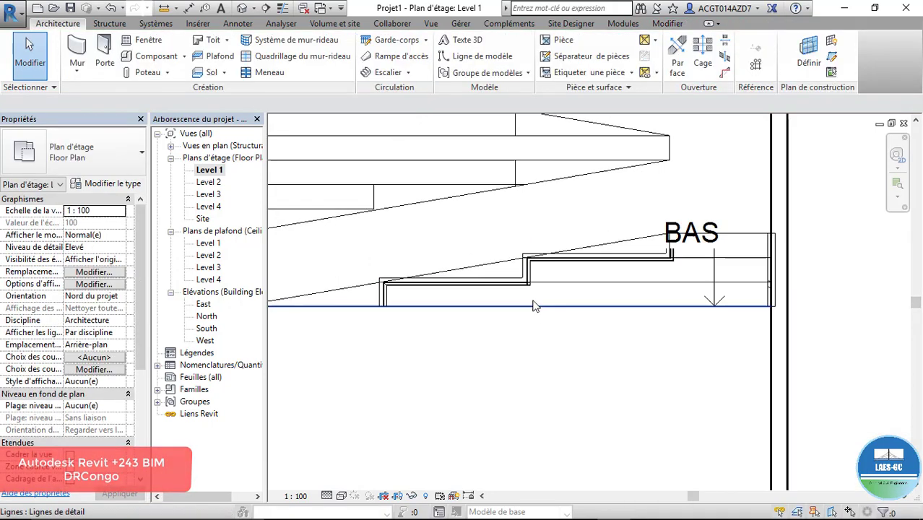
{"action": "left_click", "coordinate": [546, 258]}
{"action": "key", "text": "Delete"}
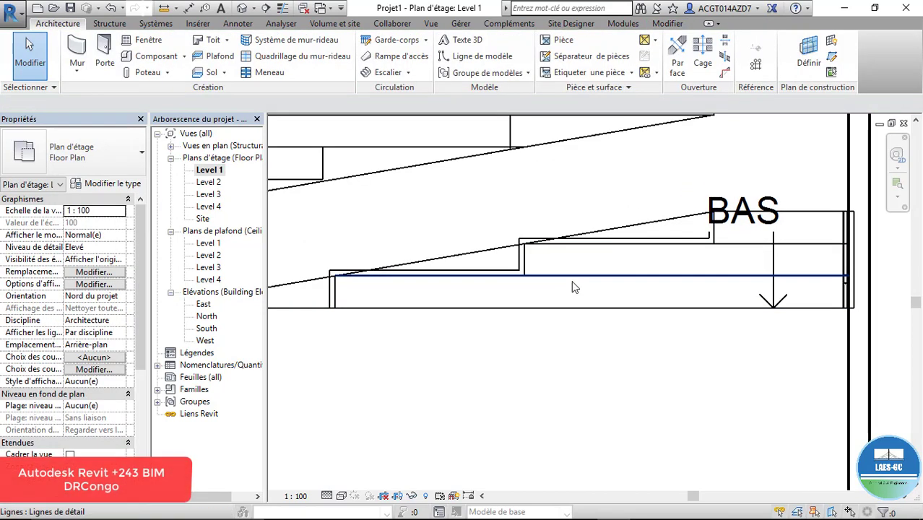
- Inspect the stair between the two walls in the default 3D view, and return to the Level 1 floor plan
{"action": "left_click", "coordinate": [242, 8]}
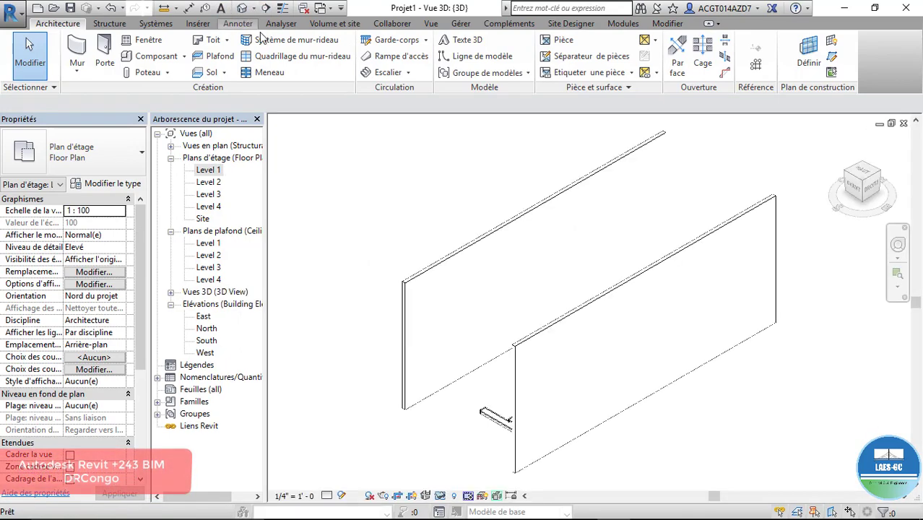
{"action": "left_click", "coordinate": [456, 312]}
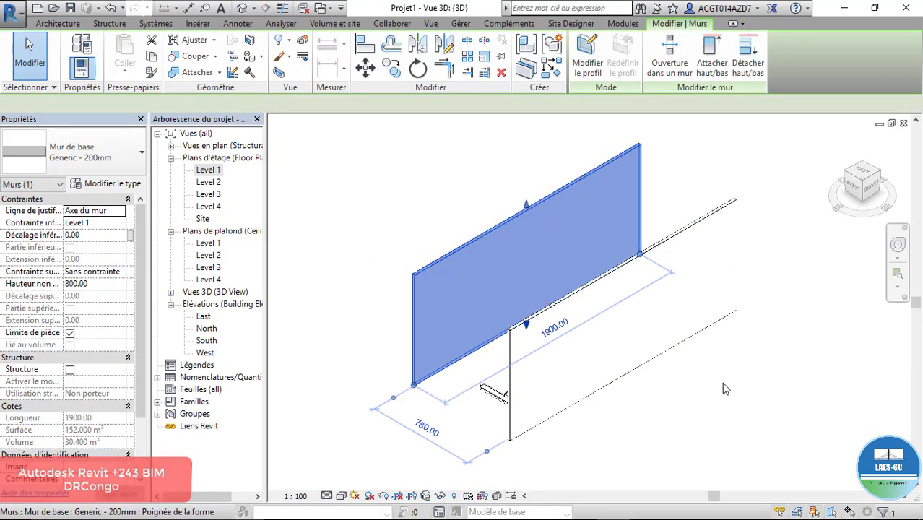
{"action": "left_click", "coordinate": [770, 418]}
{"action": "middle_click_drag", "start_coordinate": [595, 395], "coordinate": [658, 384], "text": "shift"}
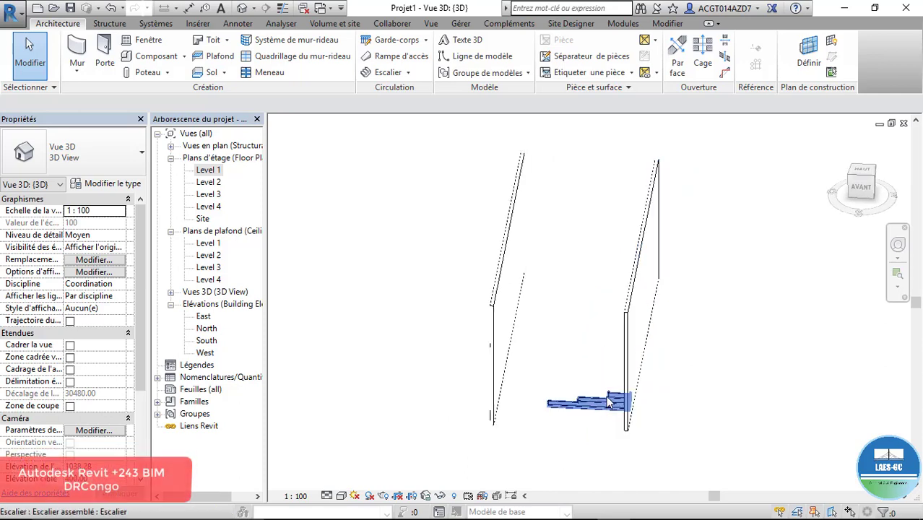
{"action": "double_click", "coordinate": [207, 170]}
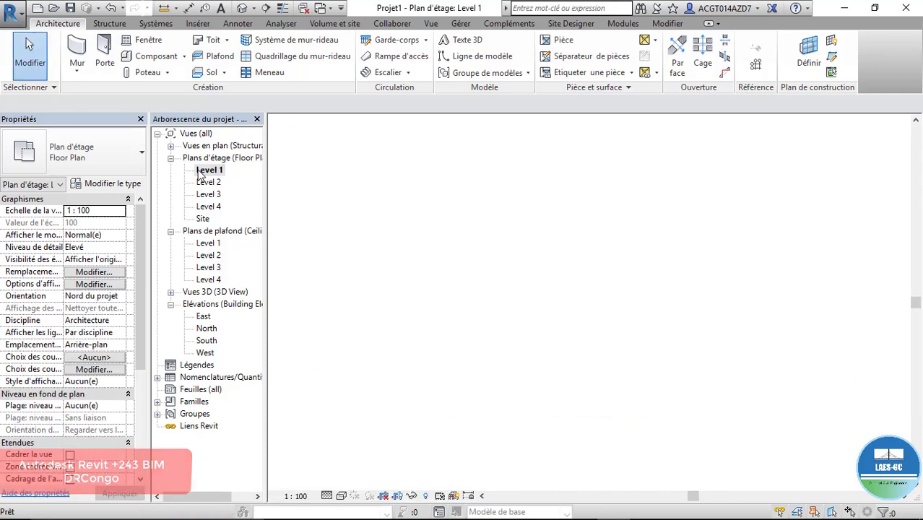
{"action": "scroll", "coordinate": [658, 316], "scroll_direction": "down", "scroll_amount": 3}
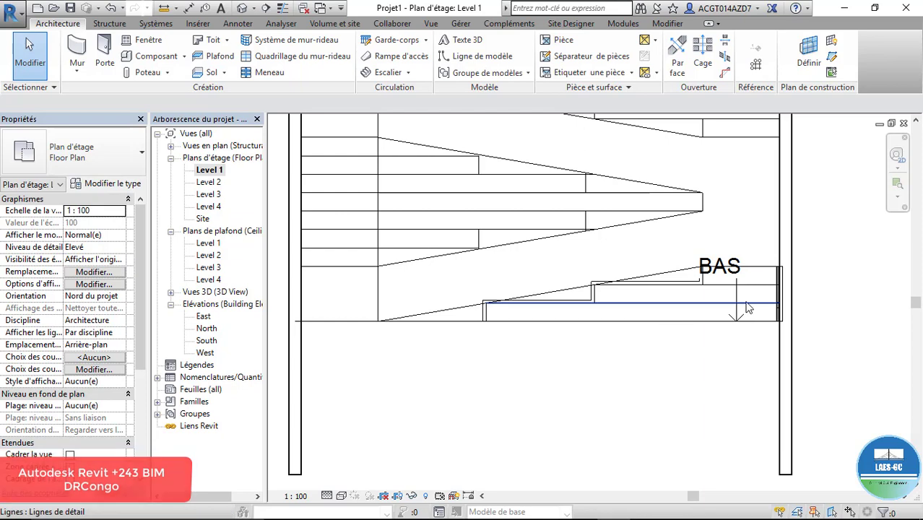
- Reopen the stair and its run for editing, and undo back to the run sketch with only the stepped boundary
{"action": "left_click", "coordinate": [747, 308]}
{"action": "scroll", "coordinate": [728, 302], "scroll_direction": "up", "scroll_amount": 2}
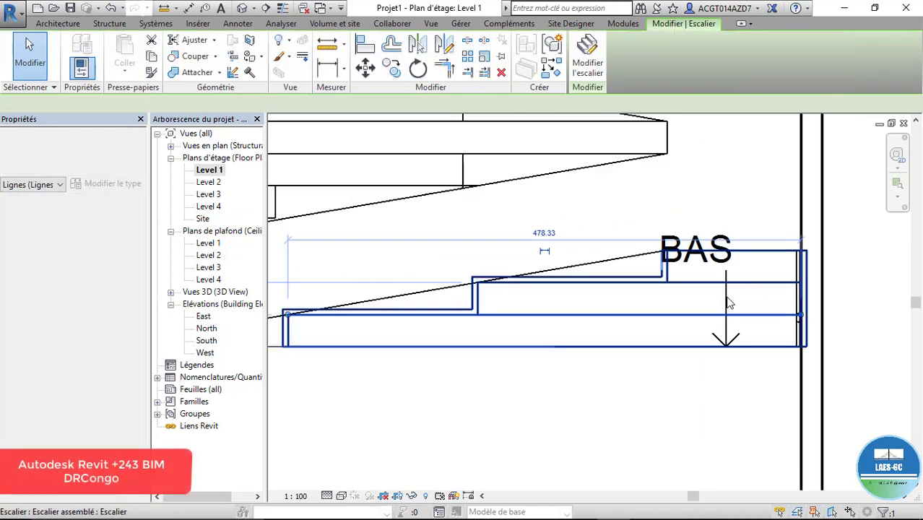
{"action": "double_click", "coordinate": [728, 302]}
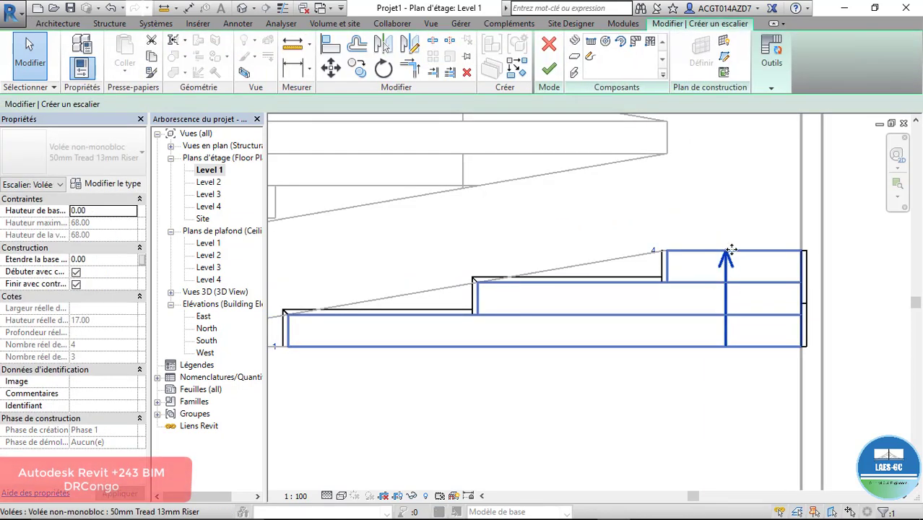
{"action": "scroll", "coordinate": [647, 334], "scroll_direction": "down", "scroll_amount": 2}
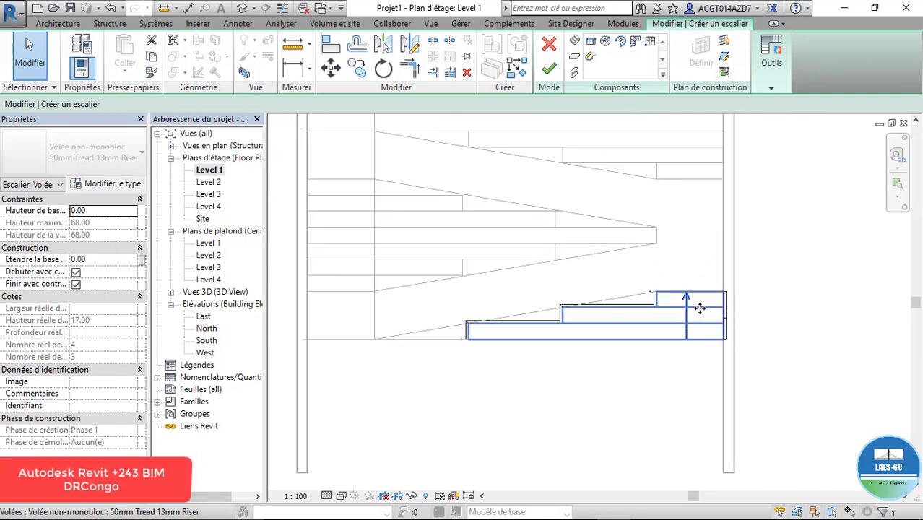
{"action": "double_click", "coordinate": [700, 309]}
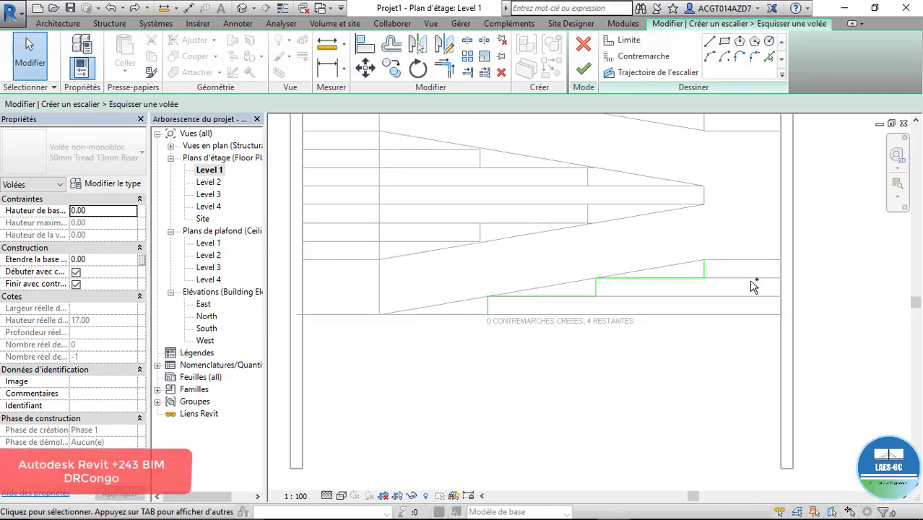
- Draw the run's vertical boundary down the wall face from the upper reference line to the lowest one
{"action": "left_click", "coordinate": [629, 42]}
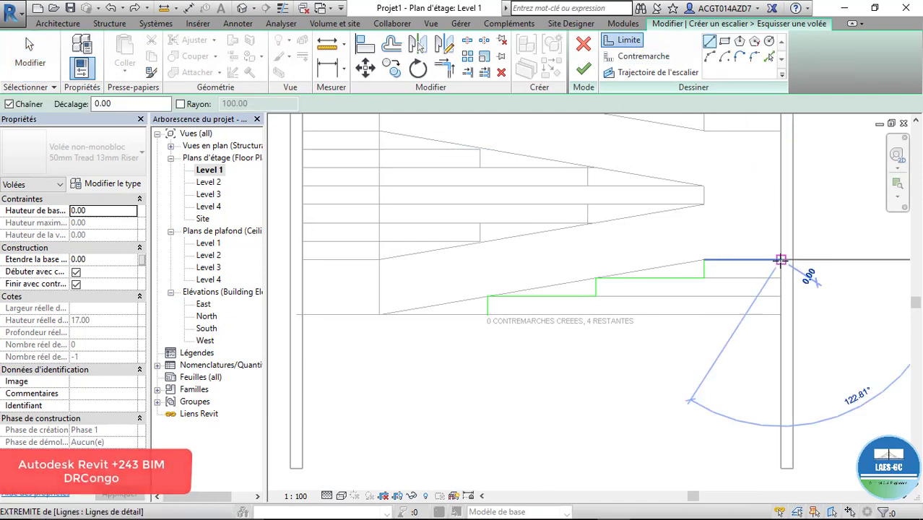
{"action": "left_click", "coordinate": [781, 260]}
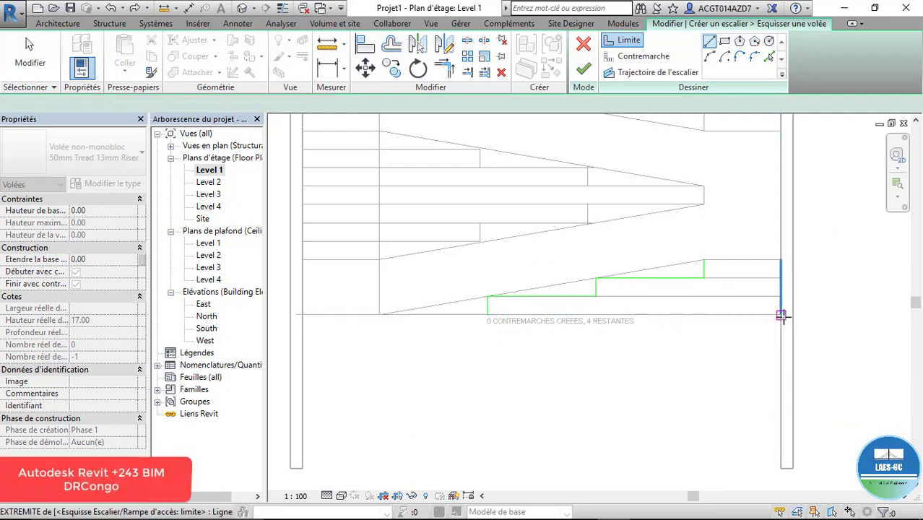
{"action": "scroll", "coordinate": [772, 262], "scroll_direction": "up", "scroll_amount": 2}
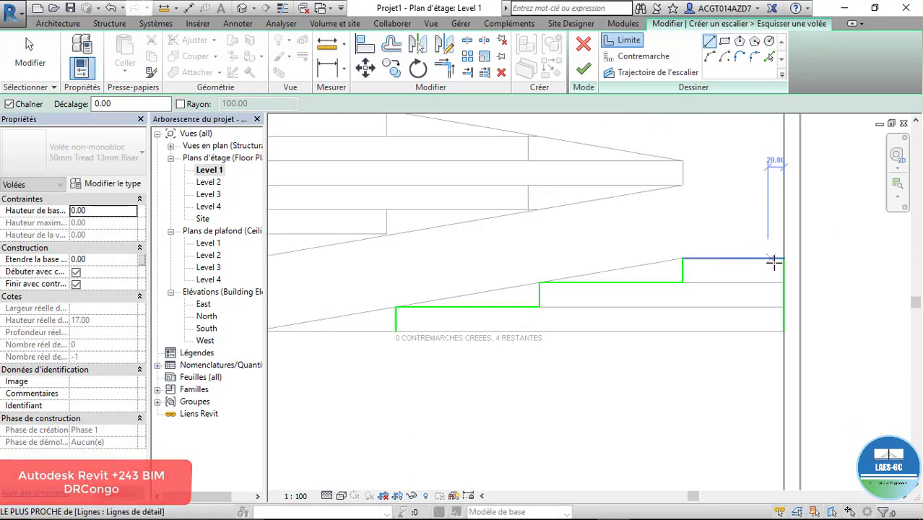
- Draw the four horizontal risers from the top step down to the lowest reference line, each ending at the wall-side boundary
{"action": "left_click", "coordinate": [639, 57]}
{"action": "left_click", "coordinate": [682, 258]}
{"action": "left_click", "coordinate": [783, 258]}
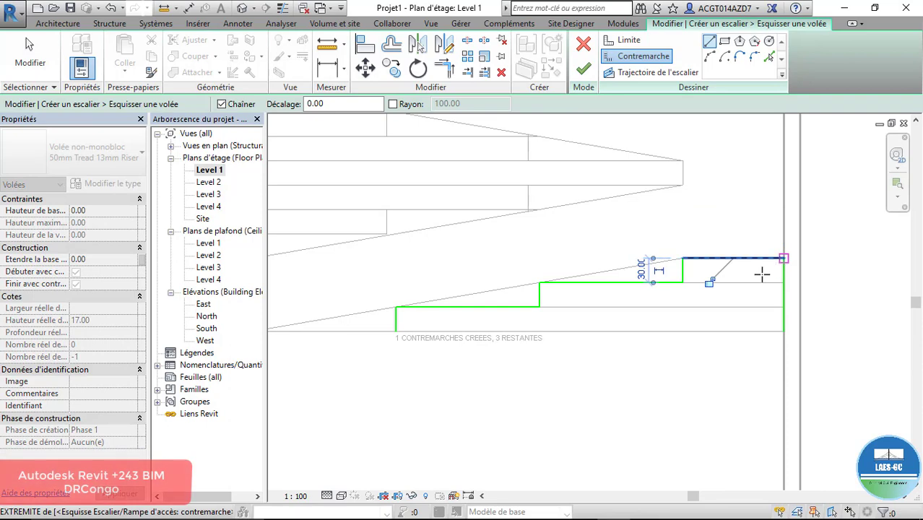
{"action": "left_click", "coordinate": [681, 282]}
{"action": "left_click", "coordinate": [783, 282]}
{"action": "key", "text": "Escape"}
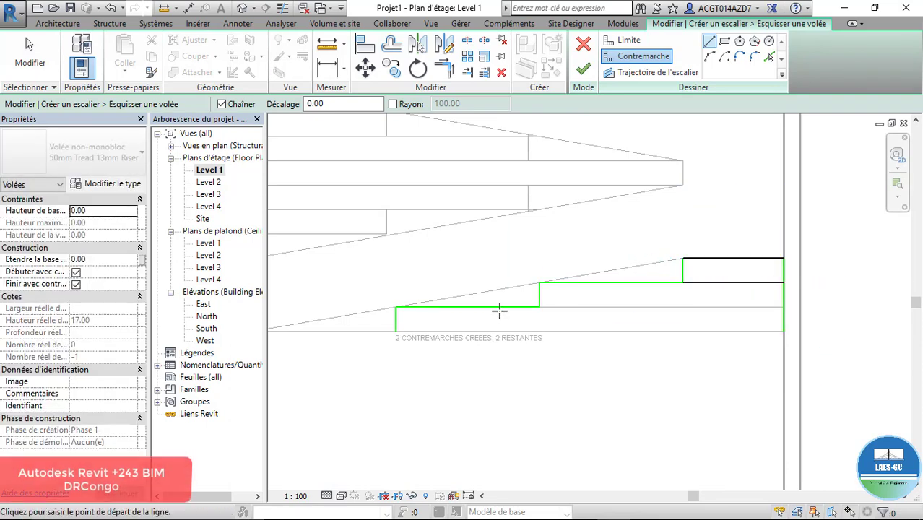
{"action": "left_click", "coordinate": [538, 307]}
{"action": "left_click", "coordinate": [783, 307]}
{"action": "key", "text": "Escape"}
{"action": "left_click", "coordinate": [396, 331]}
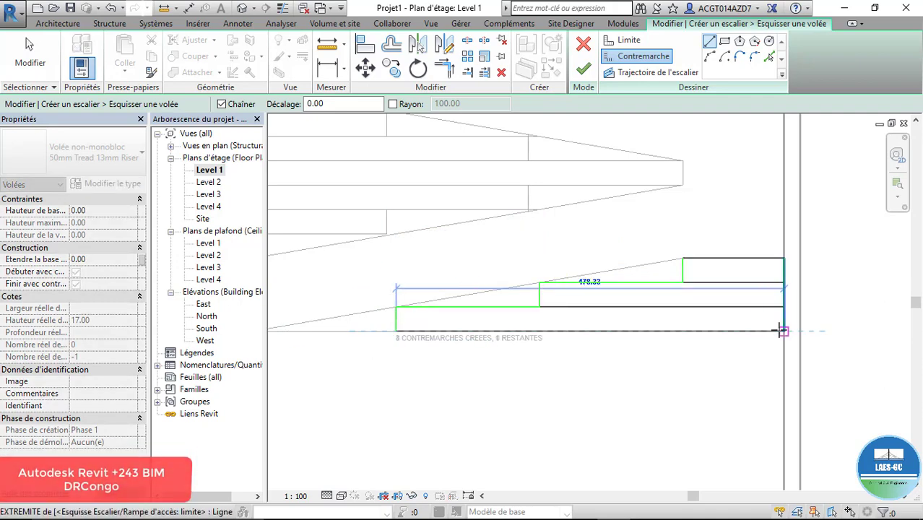
{"action": "left_click", "coordinate": [783, 330]}
{"action": "key", "text": "Escape"}
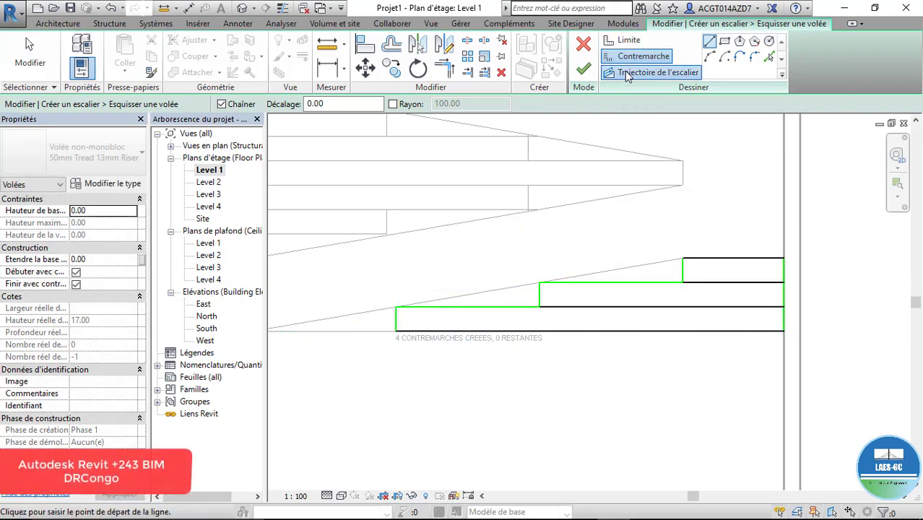
- Draw the vertical stair path from the midpoint of the top riser down to the bottom riser
{"action": "left_click", "coordinate": [627, 76]}
{"action": "left_click", "coordinate": [734, 259]}
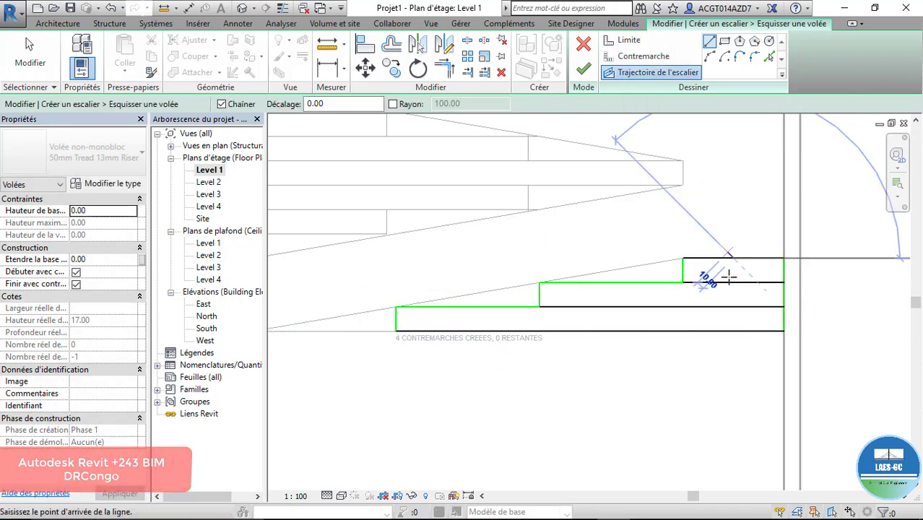
{"action": "left_click", "coordinate": [734, 330]}
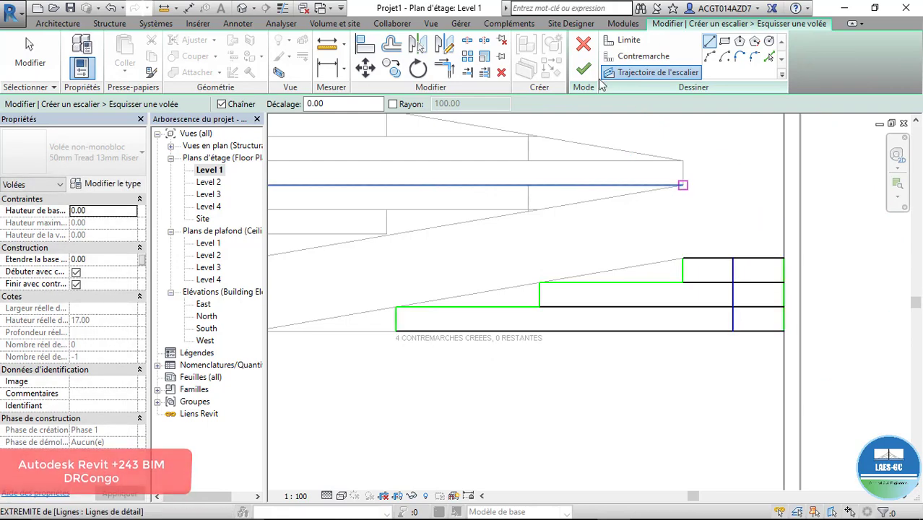
- Finish the run sketch and complete the custom stair
{"action": "left_click", "coordinate": [589, 72]}
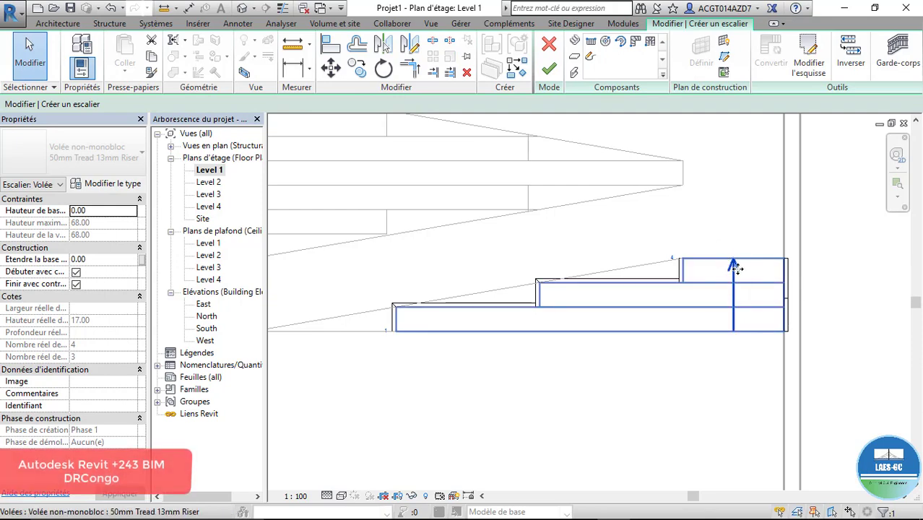
{"action": "left_click", "coordinate": [738, 219]}
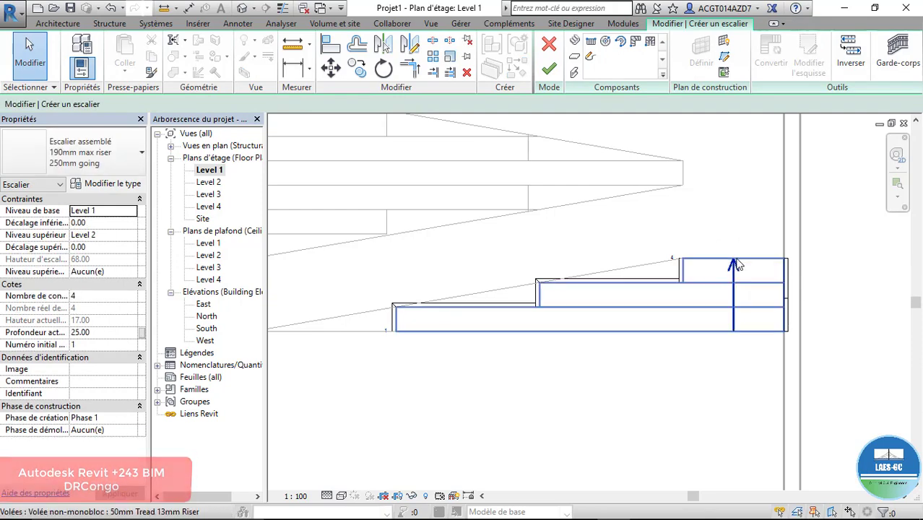
{"action": "left_click", "coordinate": [735, 262]}
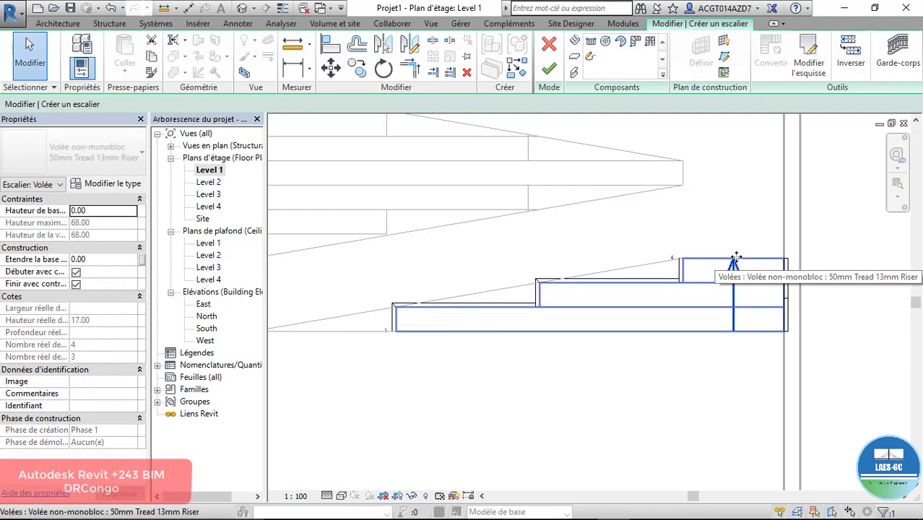
{"action": "left_click", "coordinate": [548, 69]}
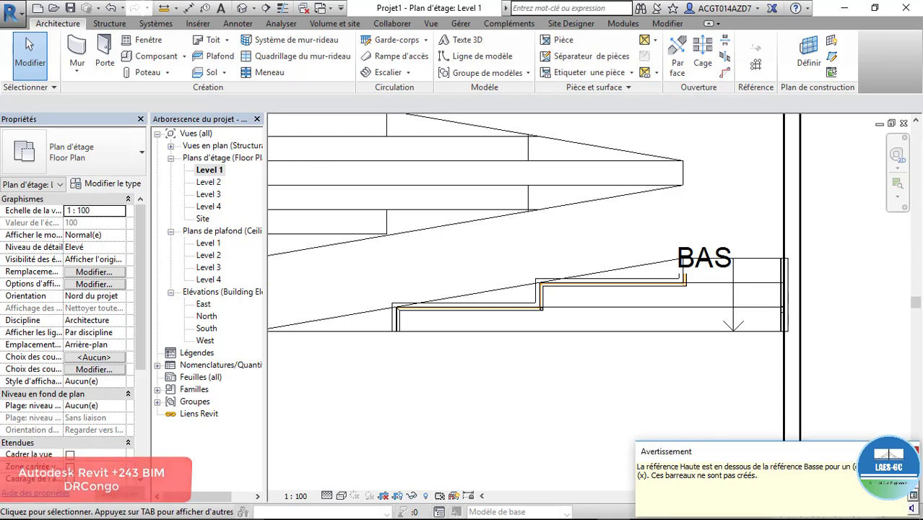
- Show the model in the 3D view with the Realistic visual style and examine the new stair from the front
{"action": "scroll", "coordinate": [619, 374], "scroll_direction": "down", "scroll_amount": 2}
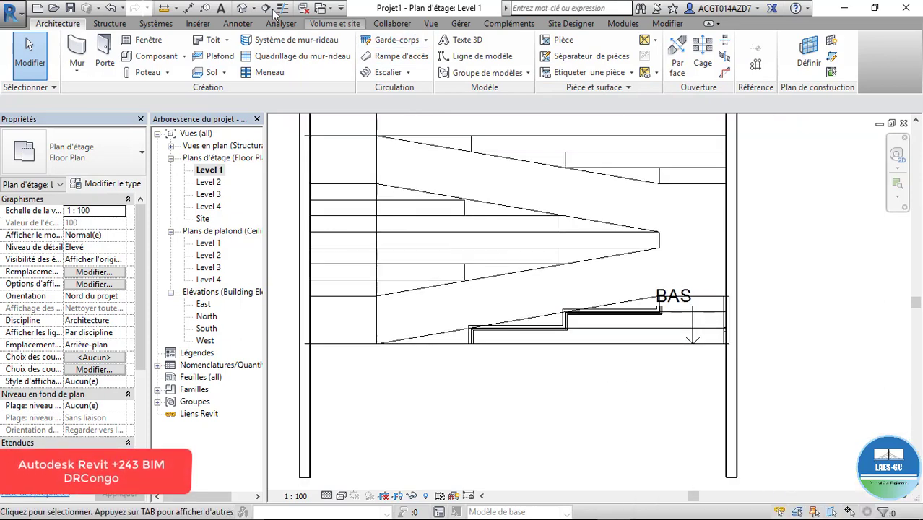
{"action": "left_click", "coordinate": [243, 9]}
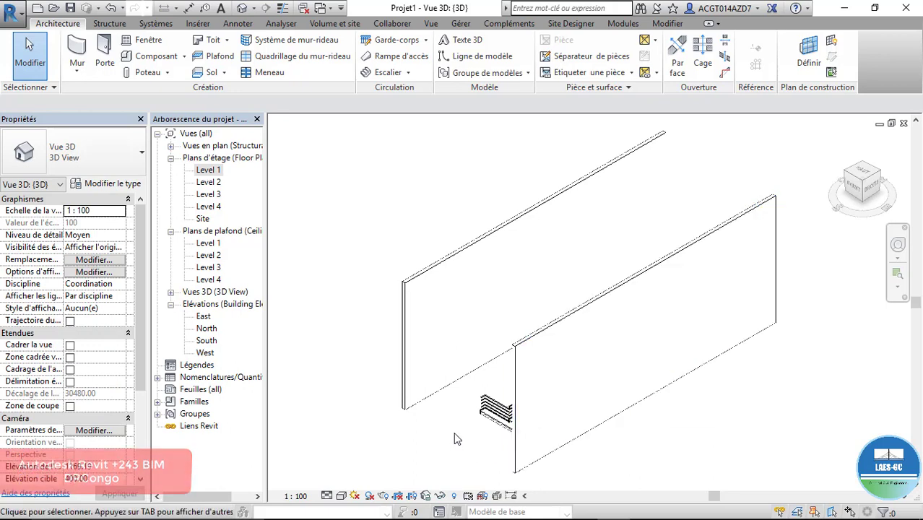
{"action": "middle_click_drag", "start_coordinate": [445, 433], "coordinate": [649, 429], "text": "shift"}
{"action": "scroll", "coordinate": [647, 425], "scroll_direction": "up", "scroll_amount": 2}
{"action": "scroll", "coordinate": [511, 218], "scroll_direction": "down", "scroll_amount": 1}
{"action": "middle_click_drag", "start_coordinate": [639, 350], "coordinate": [578, 271]}
{"action": "scroll", "coordinate": [550, 266], "scroll_direction": "up", "scroll_amount": 3}
{"action": "left_click", "coordinate": [341, 497]}
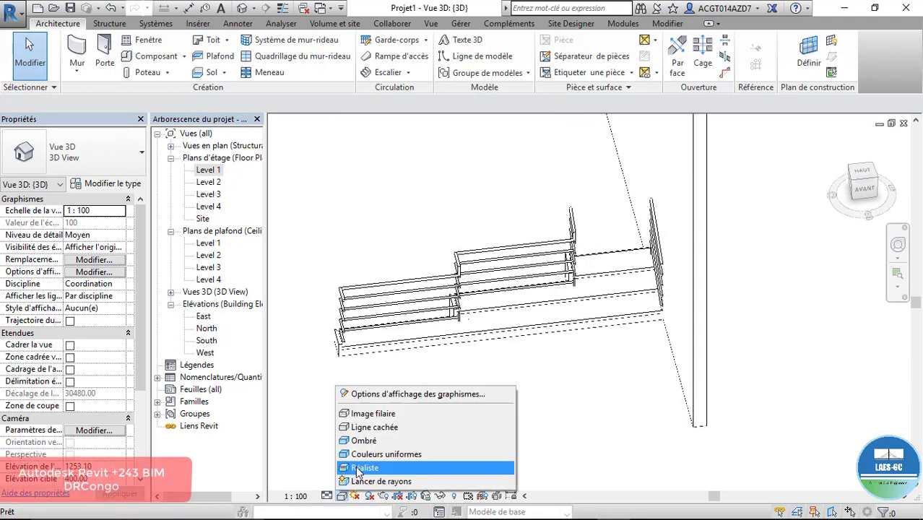
{"action": "left_click", "coordinate": [359, 467]}
{"action": "middle_click_drag", "start_coordinate": [477, 332], "coordinate": [517, 320], "text": "shift"}
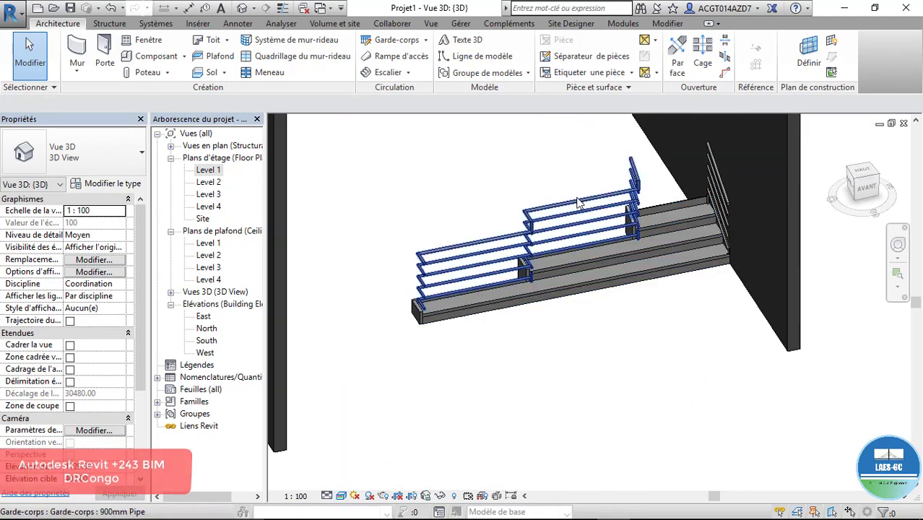
- Delete both 900mm Pipe railings from the stair, on the stepped side and along the wall
{"action": "left_click", "coordinate": [570, 202]}
{"action": "key", "text": "Delete"}
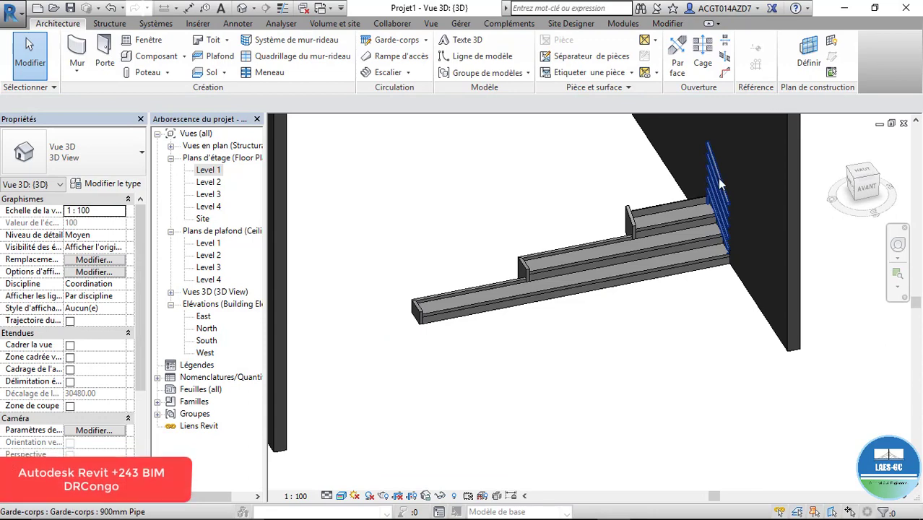
{"action": "left_click", "coordinate": [719, 181]}
{"action": "key", "text": "Delete"}
{"action": "scroll", "coordinate": [641, 221], "scroll_direction": "up", "scroll_amount": 3}
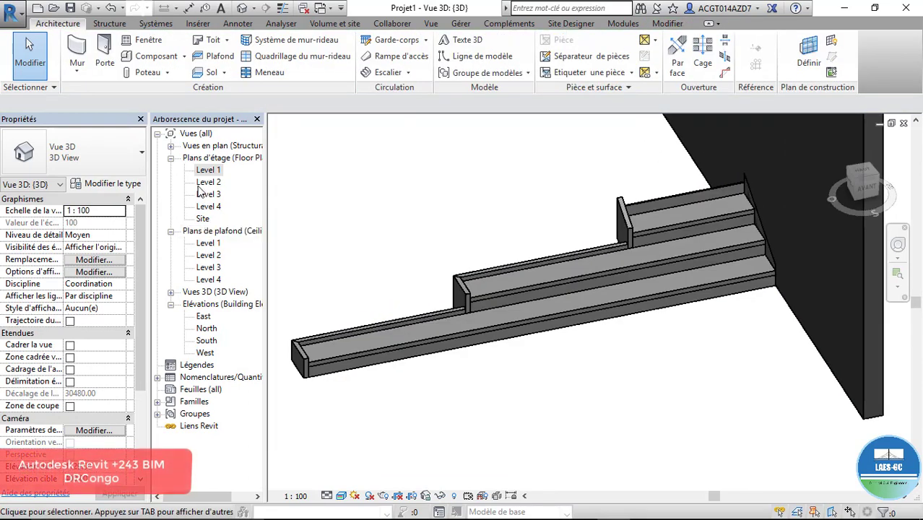
- Return to the Level 1 floor plan and start an architectural floor of type Generic 150mm - Filled
{"action": "double_click", "coordinate": [204, 170]}
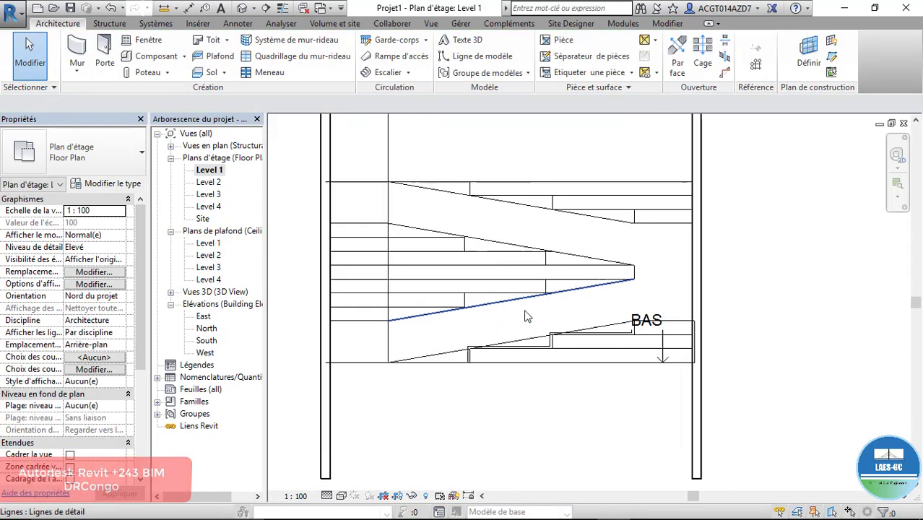
{"action": "left_click", "coordinate": [109, 24]}
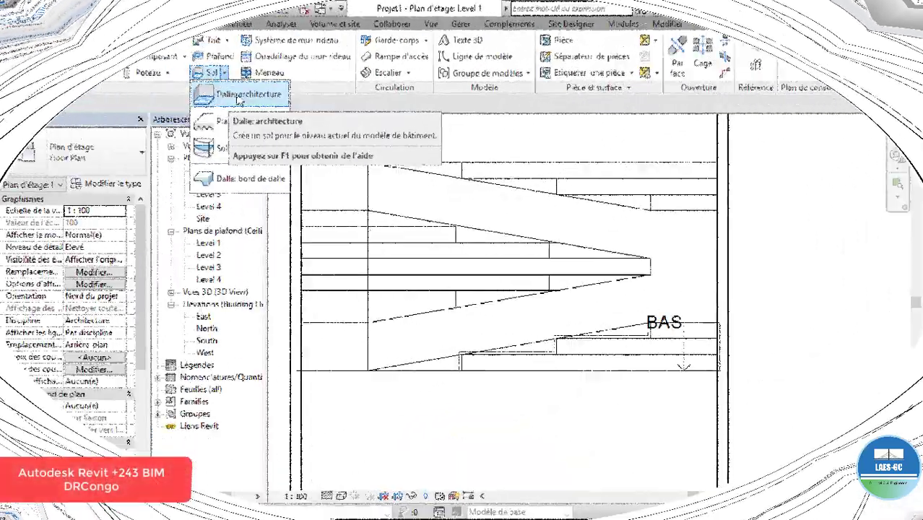
{"action": "left_click", "coordinate": [238, 94]}
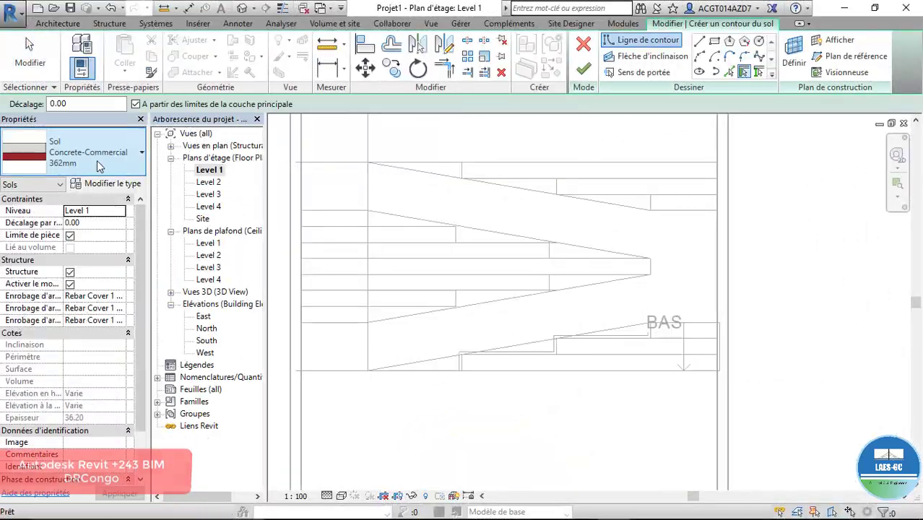
{"action": "left_click", "coordinate": [99, 160]}
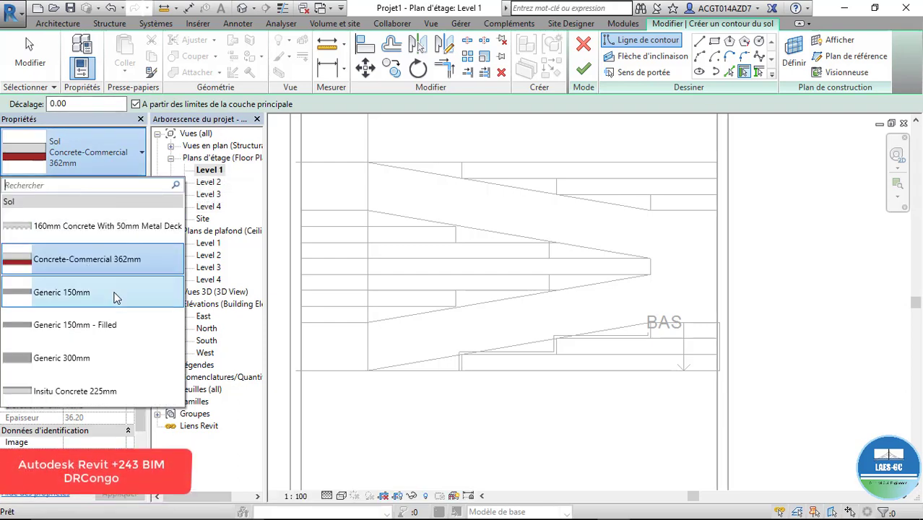
{"action": "left_click", "coordinate": [84, 331]}
- Draw the floor contour's lower stepped edge from the foot of the vertical reference line along the stair's outer outline to its top step
{"action": "left_click", "coordinate": [699, 40]}
{"action": "scroll", "coordinate": [551, 388], "scroll_direction": "up", "scroll_amount": 2}
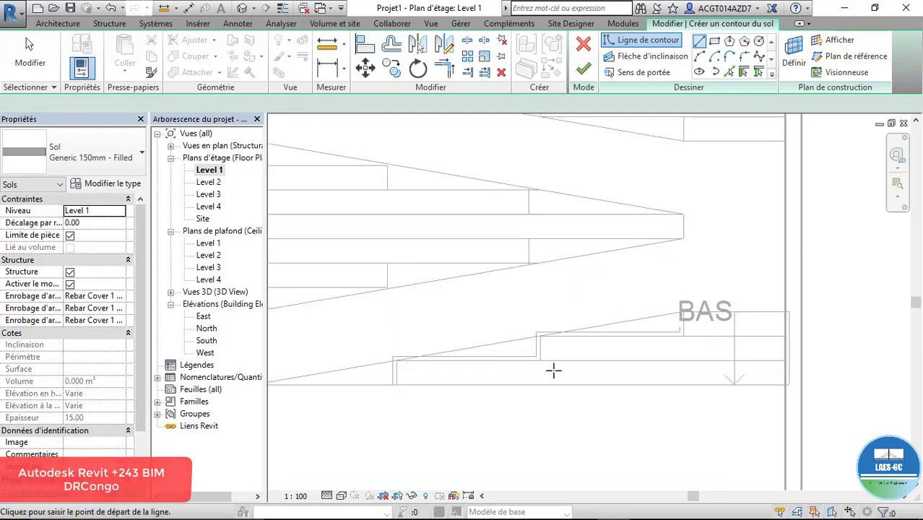
{"action": "scroll", "coordinate": [309, 363], "scroll_direction": "down", "scroll_amount": 2}
{"action": "scroll", "coordinate": [425, 385], "scroll_direction": "down", "scroll_amount": 2}
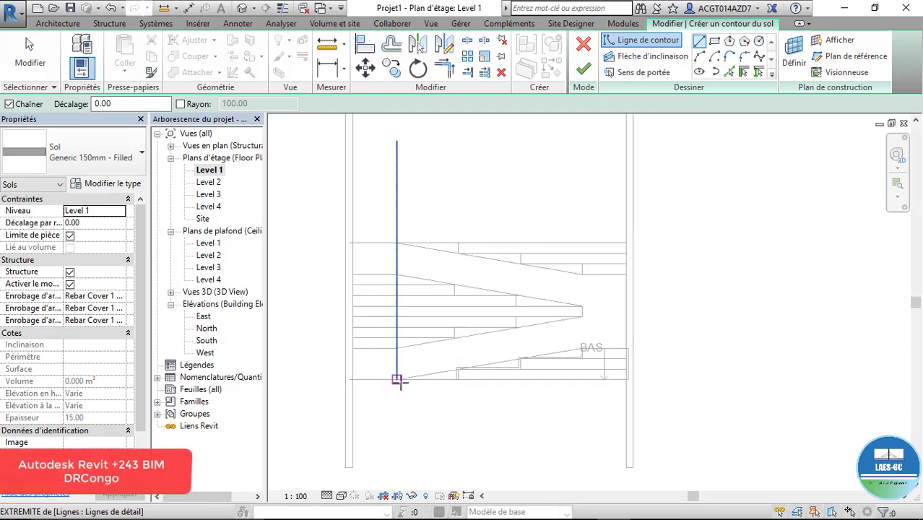
{"action": "left_click", "coordinate": [400, 382]}
{"action": "scroll", "coordinate": [456, 376], "scroll_direction": "up", "scroll_amount": 3}
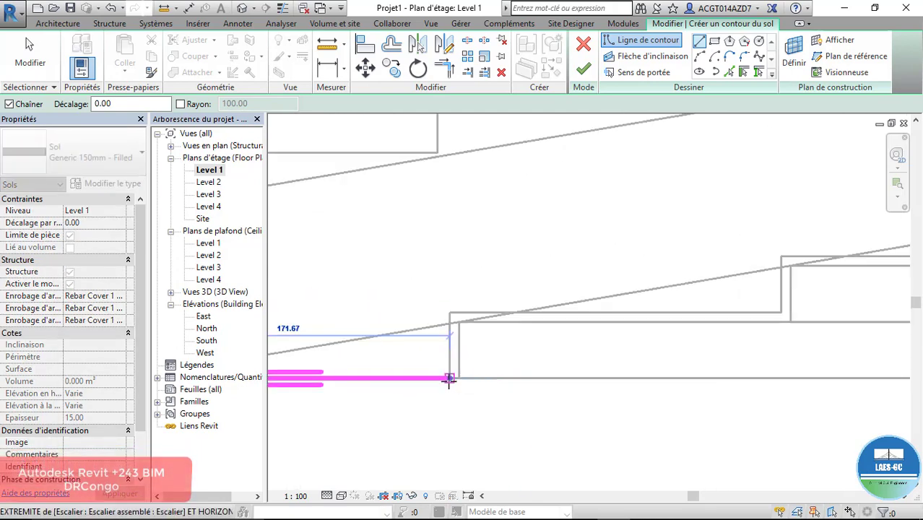
{"action": "left_click", "coordinate": [448, 377]}
{"action": "left_click", "coordinate": [450, 312]}
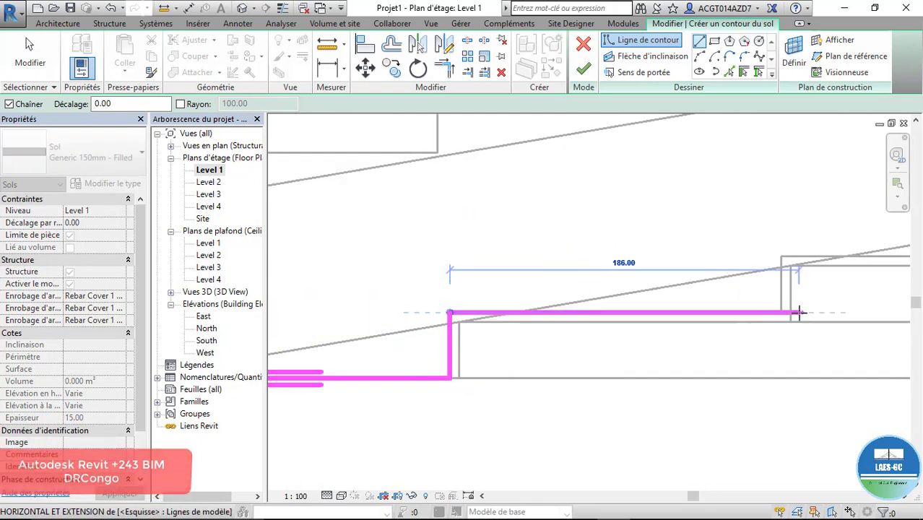
{"action": "left_click", "coordinate": [788, 313]}
{"action": "left_click", "coordinate": [787, 250]}
{"action": "scroll", "coordinate": [600, 354], "scroll_direction": "down", "scroll_amount": 4}
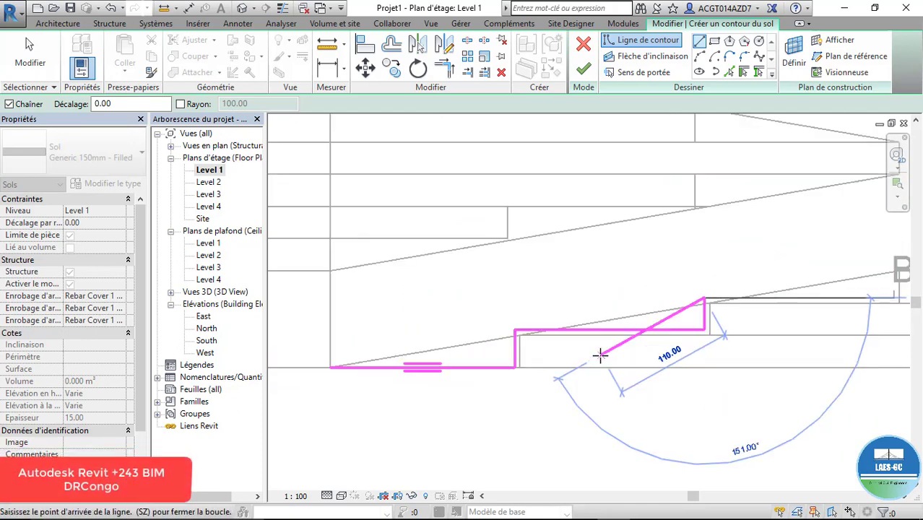
{"action": "scroll", "coordinate": [820, 310], "scroll_direction": "up", "scroll_amount": 1}
{"action": "left_click", "coordinate": [822, 311]}
{"action": "scroll", "coordinate": [557, 391], "scroll_direction": "down", "scroll_amount": 5}
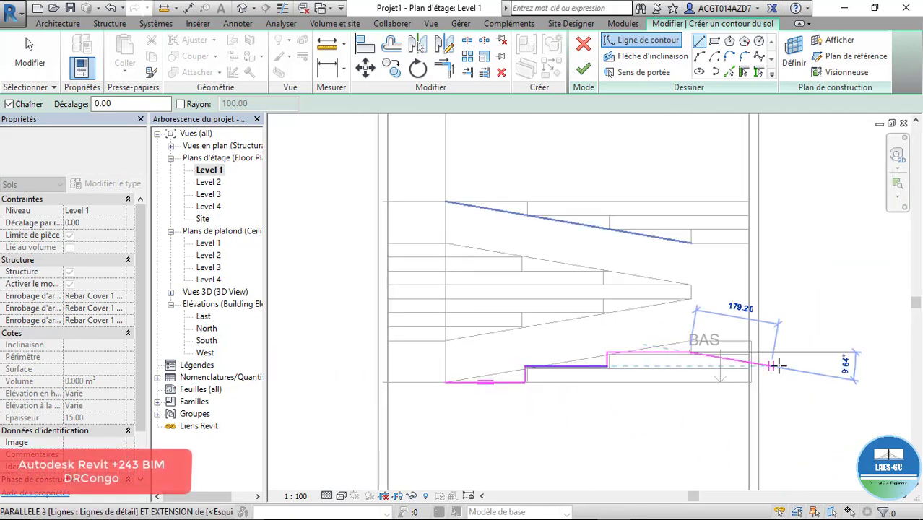
{"action": "scroll", "coordinate": [777, 366], "scroll_direction": "up", "scroll_amount": 3}
{"action": "left_click", "coordinate": [645, 348]}
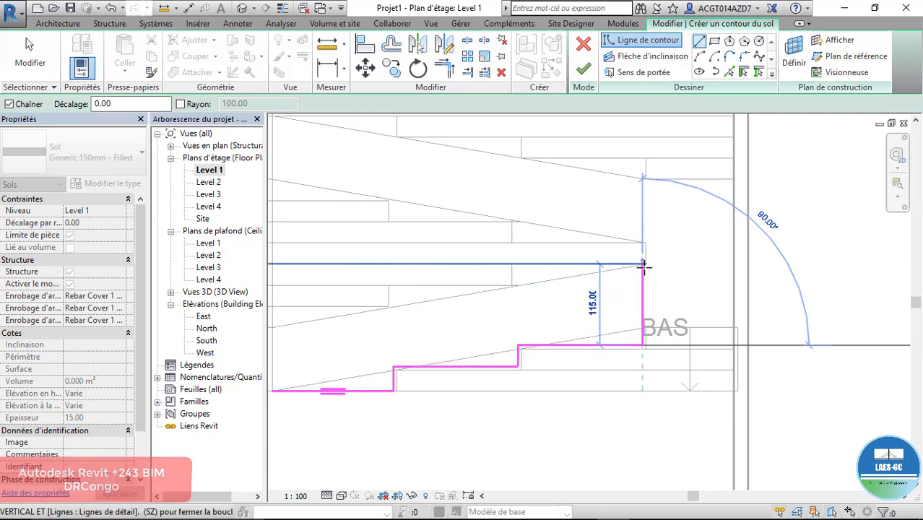
- Draw the floor contour's vertical end edge, 115 long, up from the stair's top step to the tip of the middle reference lines
{"action": "scroll", "coordinate": [642, 321], "scroll_direction": "up", "scroll_amount": 4}
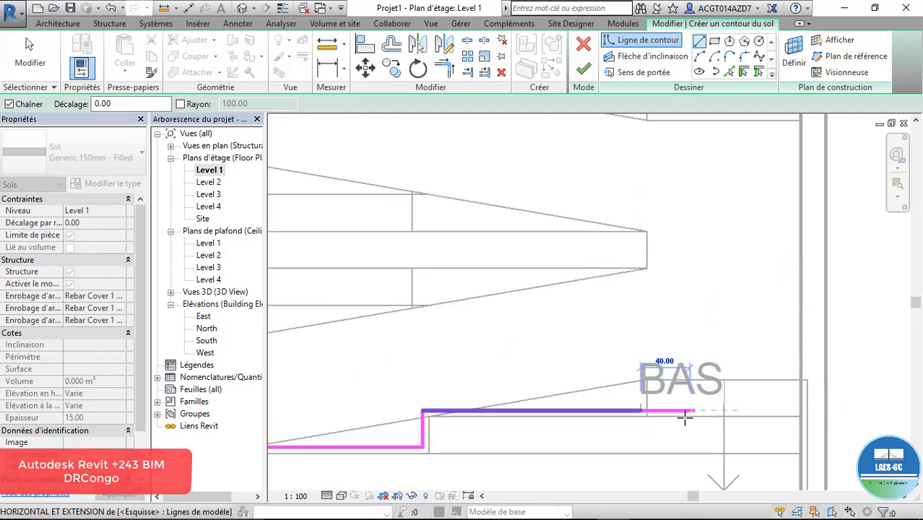
{"action": "scroll", "coordinate": [635, 413], "scroll_direction": "up", "scroll_amount": 1}
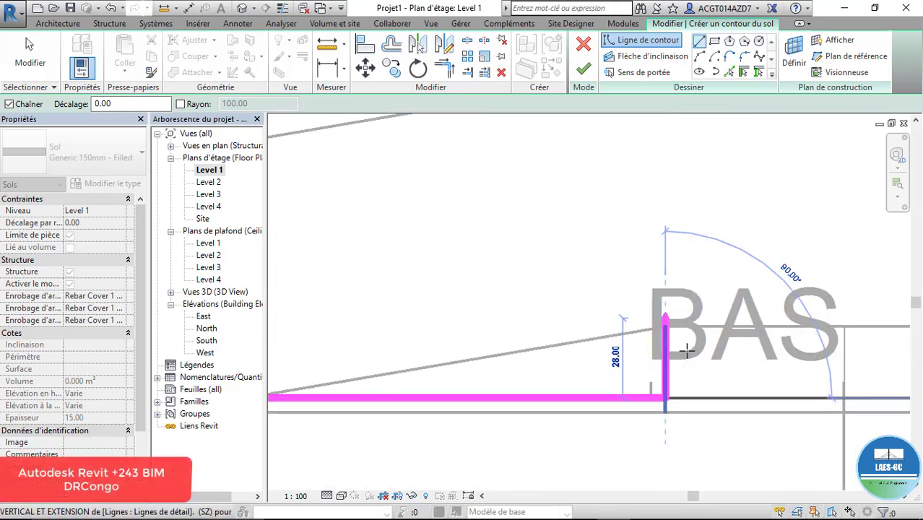
{"action": "scroll", "coordinate": [705, 471], "scroll_direction": "down", "scroll_amount": 3}
{"action": "scroll", "coordinate": [699, 466], "scroll_direction": "down", "scroll_amount": 2}
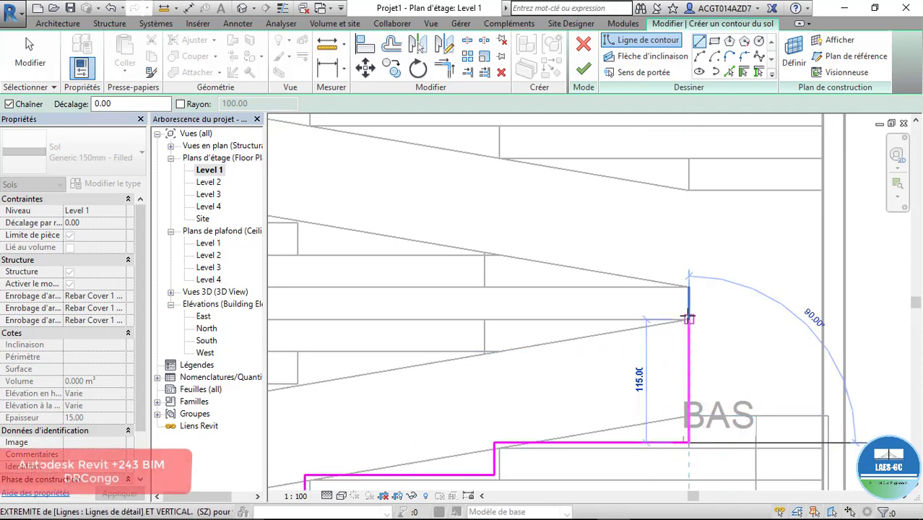
{"action": "scroll", "coordinate": [688, 318], "scroll_direction": "down", "scroll_amount": 1}
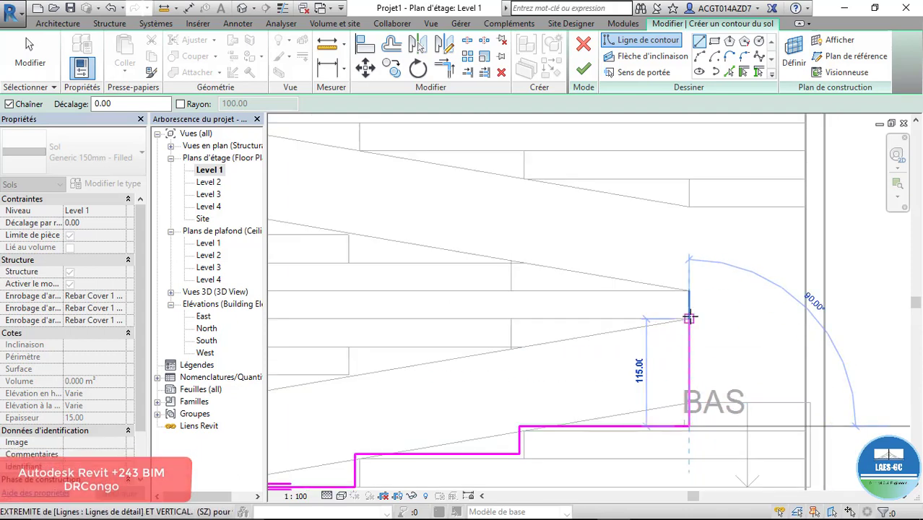
{"action": "scroll", "coordinate": [689, 318], "scroll_direction": "down", "scroll_amount": 1}
{"action": "scroll", "coordinate": [689, 318], "scroll_direction": "down", "scroll_amount": 1}
{"action": "left_click", "coordinate": [690, 317]}
- Draw the floor contour's upper stepped edge back along the middle reference steps and close the loop down the vertical reference line
{"action": "left_click", "coordinate": [573, 318]}
{"action": "left_click", "coordinate": [574, 336]}
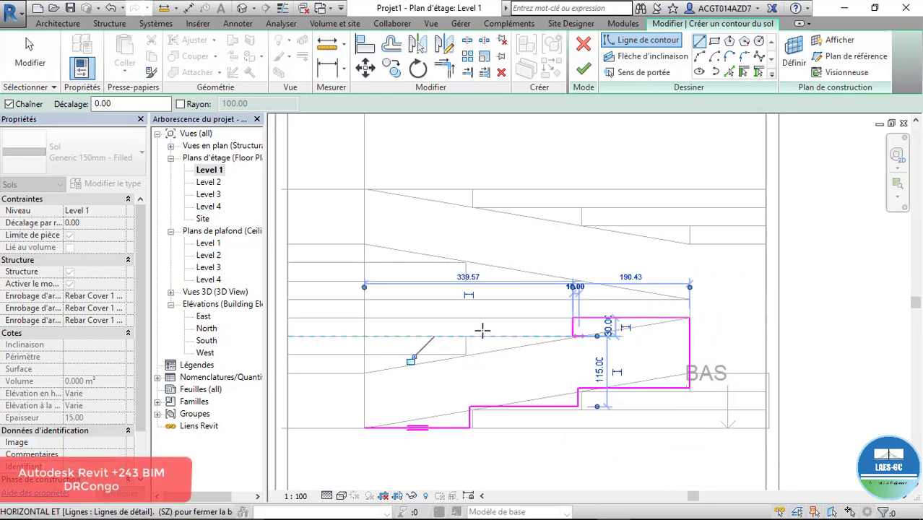
{"action": "left_click", "coordinate": [466, 336]}
{"action": "left_click", "coordinate": [466, 355]}
{"action": "scroll", "coordinate": [546, 320], "scroll_direction": "down", "scroll_amount": 2}
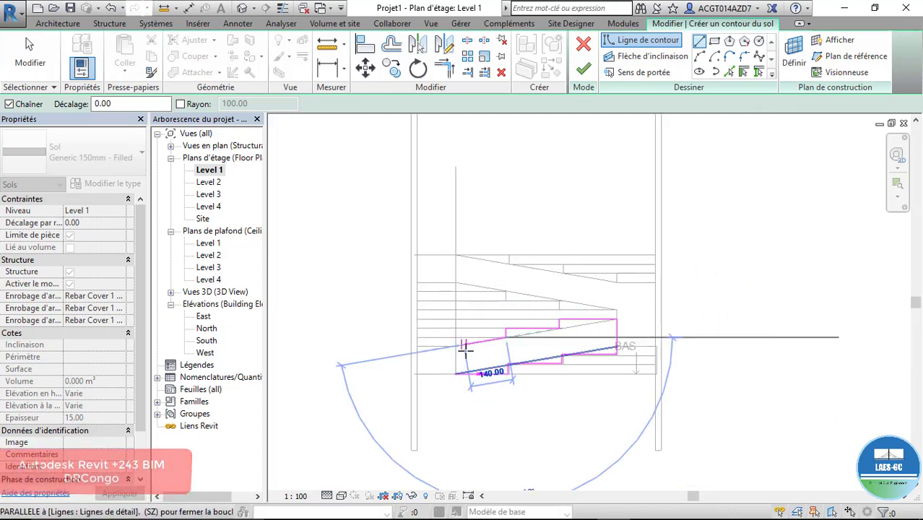
{"action": "scroll", "coordinate": [466, 350], "scroll_direction": "up", "scroll_amount": 2}
{"action": "left_click", "coordinate": [445, 323]}
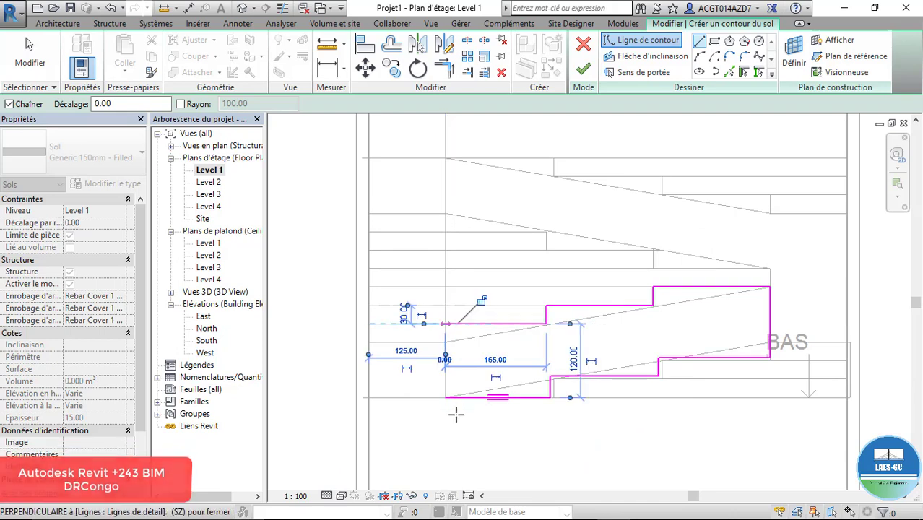
{"action": "left_click", "coordinate": [446, 397]}
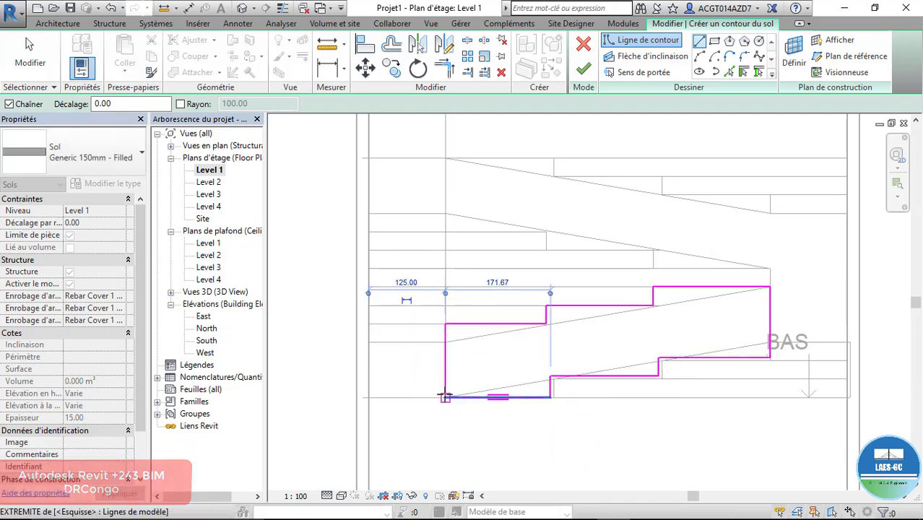
- Add a slope arrow along the inclined reference line, from the contour's lowest starting corner to the vertical end edge
{"action": "left_click", "coordinate": [627, 73]}
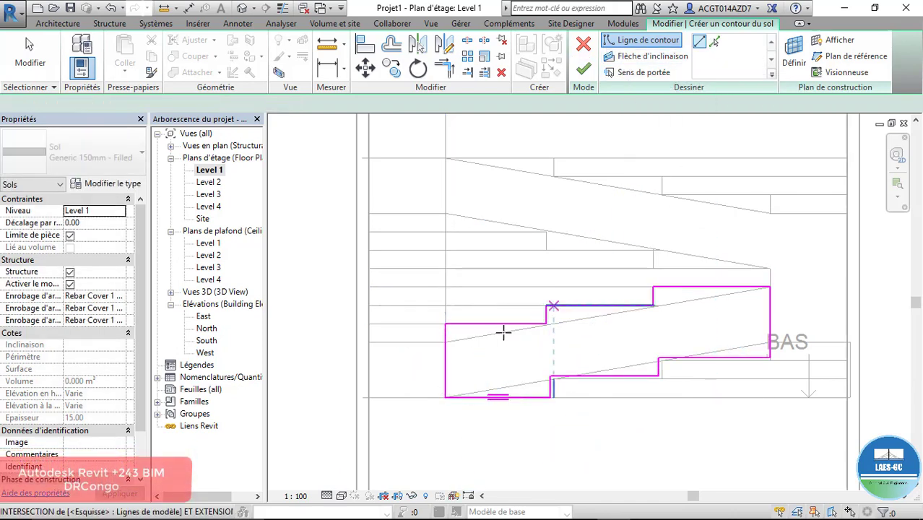
{"action": "left_click", "coordinate": [446, 396]}
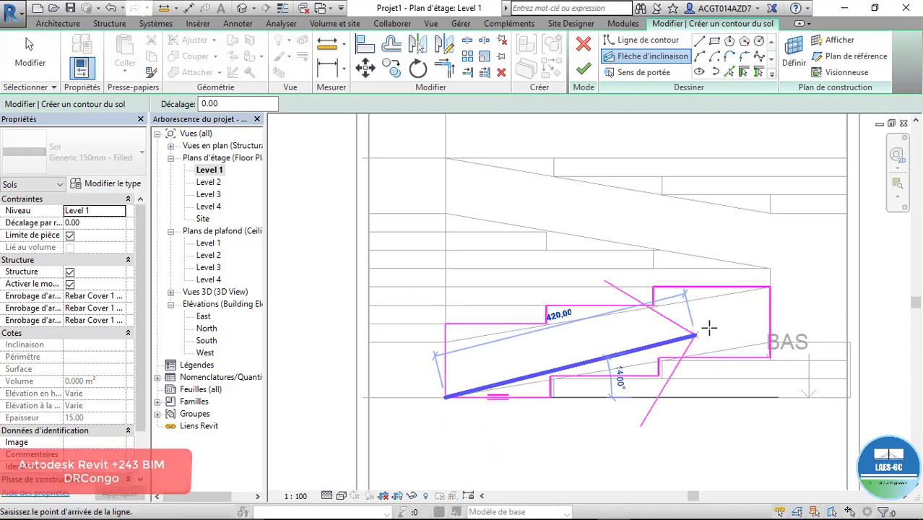
{"action": "left_click", "coordinate": [770, 342]}
{"action": "key", "text": "Escape"}
{"action": "key", "text": "Escape"}
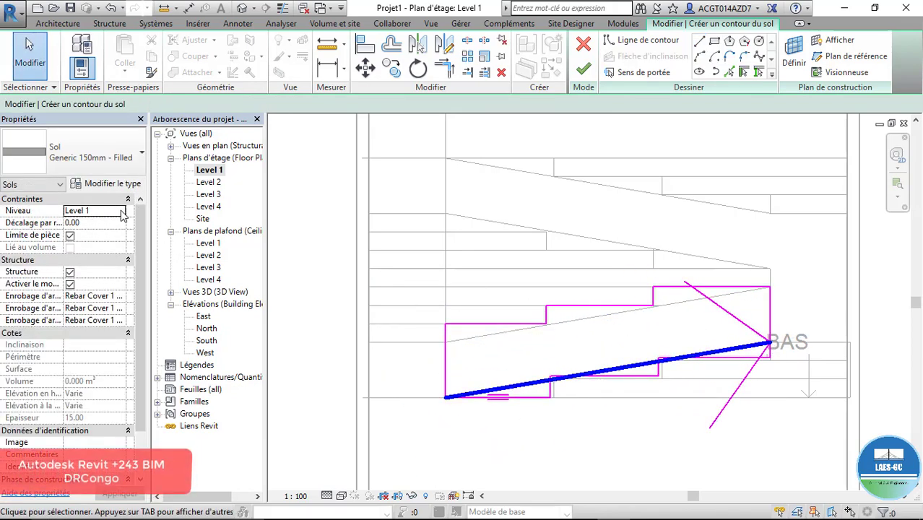
- Examine the level choices offered in the floor's constraints
{"action": "left_click", "coordinate": [15, 260]}
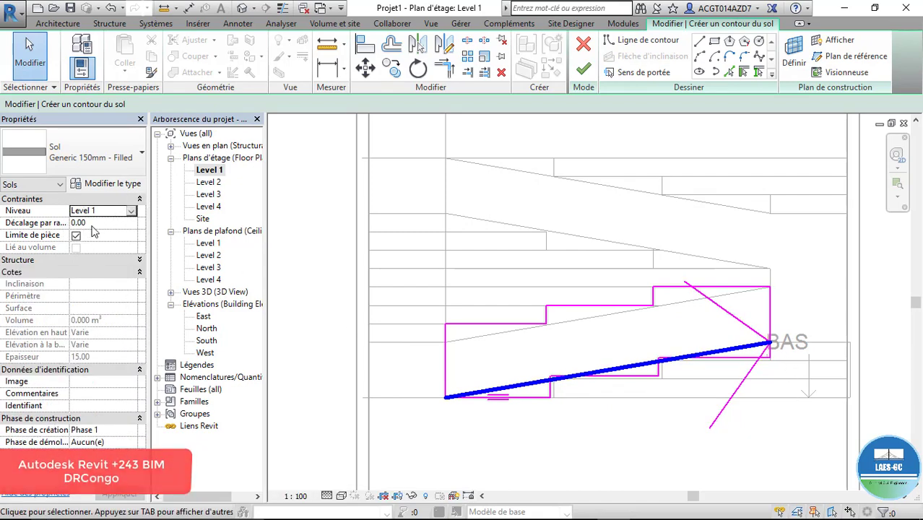
{"action": "left_click", "coordinate": [131, 210]}
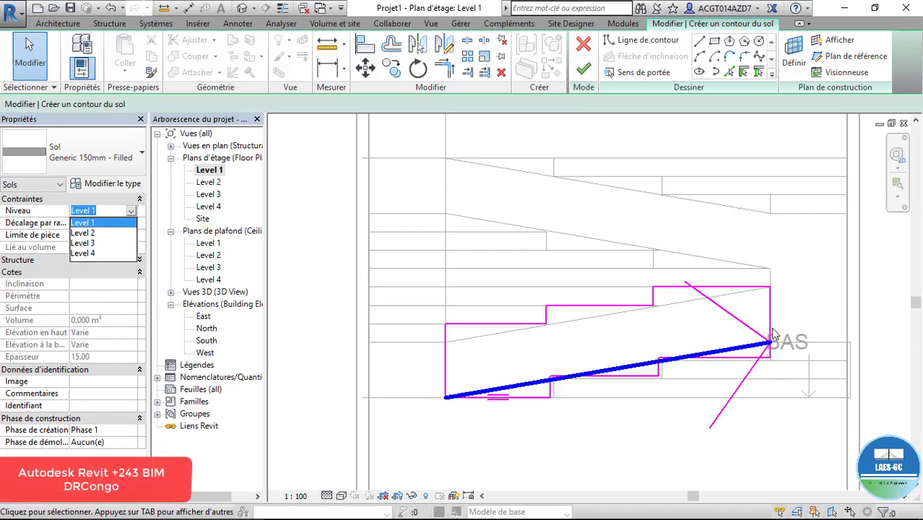
{"action": "left_click", "coordinate": [581, 40]}
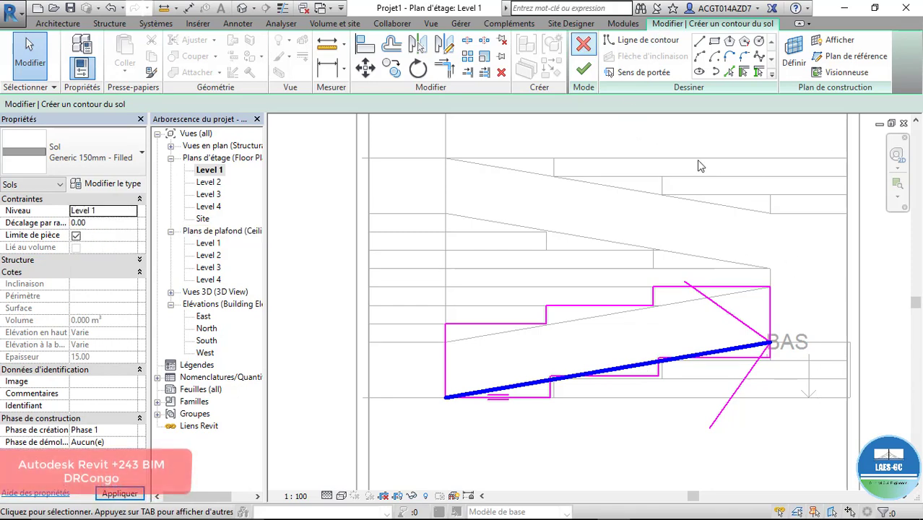
- Replace the slope arrow with a new one along the inclined reference line, from the contour's lowest starting corner to the vertical end edge
{"action": "left_click", "coordinate": [744, 329]}
{"action": "key", "text": "Delete"}
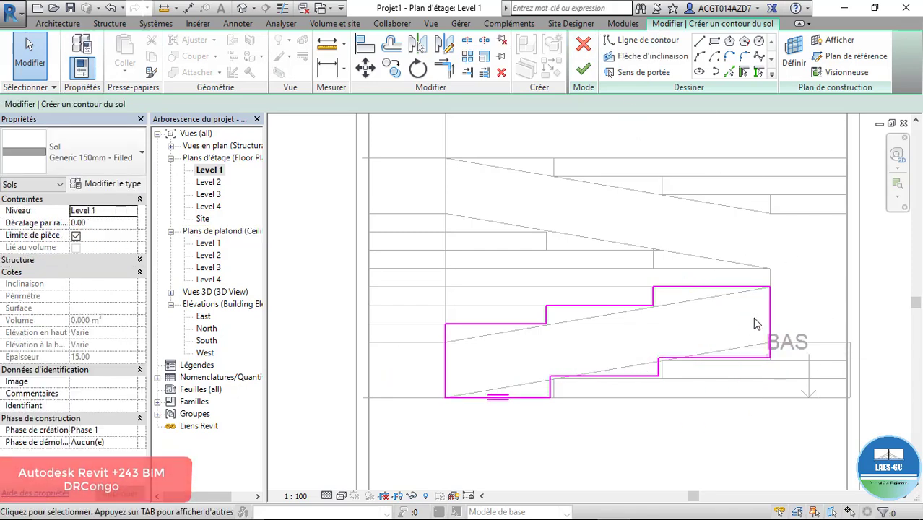
{"action": "left_click", "coordinate": [612, 64]}
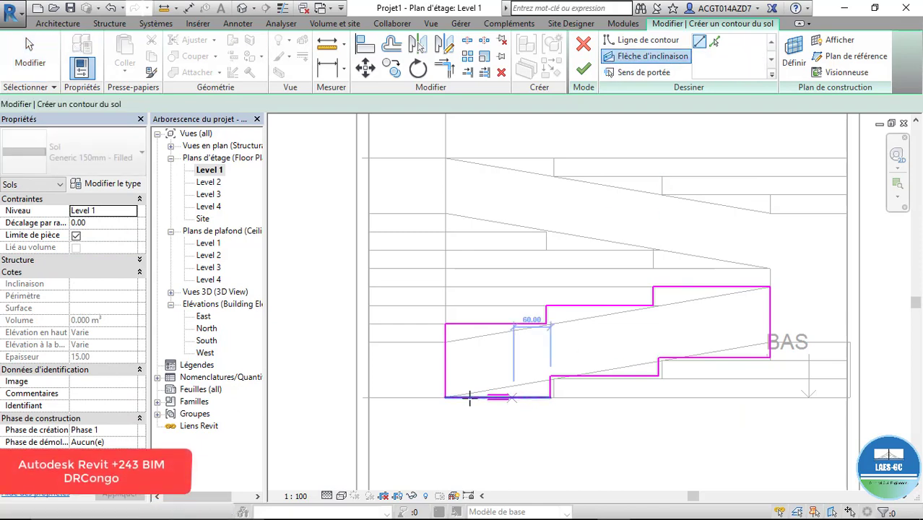
{"action": "left_click", "coordinate": [446, 397]}
{"action": "left_click", "coordinate": [770, 345]}
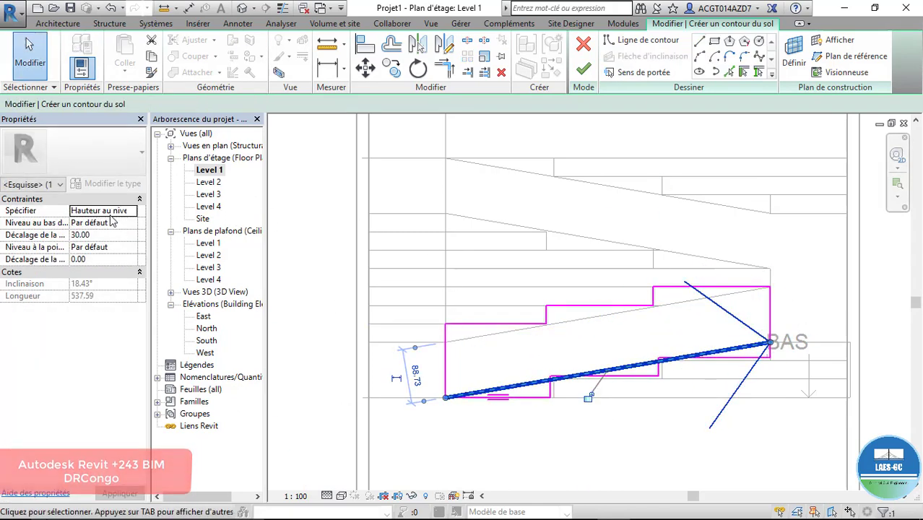
- Set the slope arrow's tail to Level 1 with offset 0 and its head to Level 2, and finish the floor sketch
{"action": "left_click", "coordinate": [102, 234]}
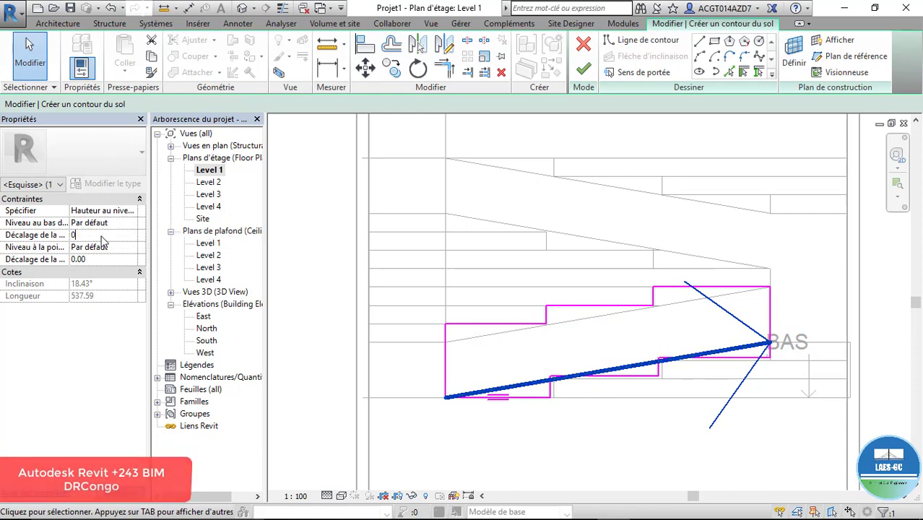
{"action": "left_click", "coordinate": [129, 223]}
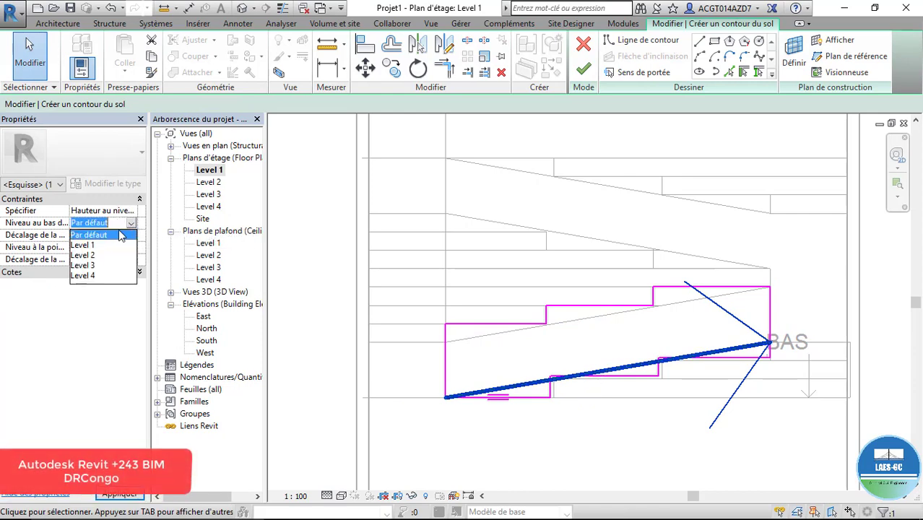
{"action": "left_click", "coordinate": [83, 245]}
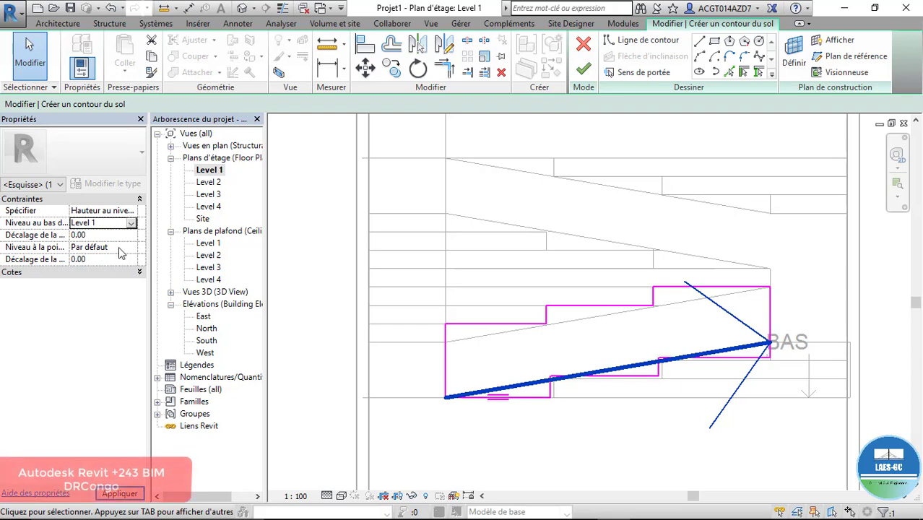
{"action": "left_click", "coordinate": [131, 247]}
{"action": "left_click", "coordinate": [82, 279]}
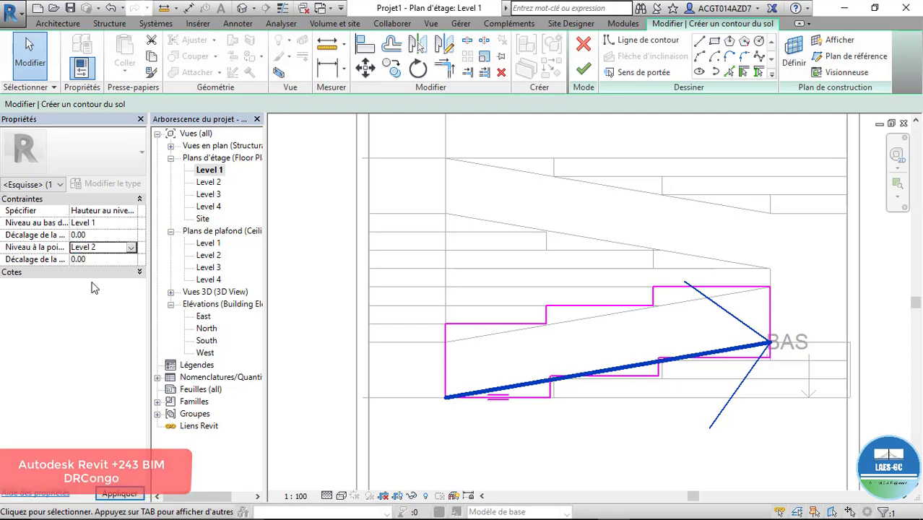
{"action": "left_click", "coordinate": [120, 493]}
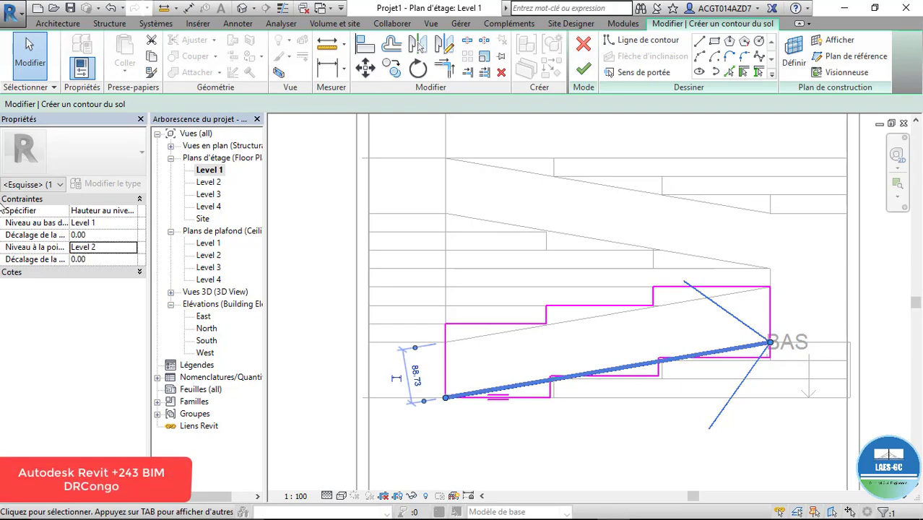
{"action": "left_click", "coordinate": [583, 68]}
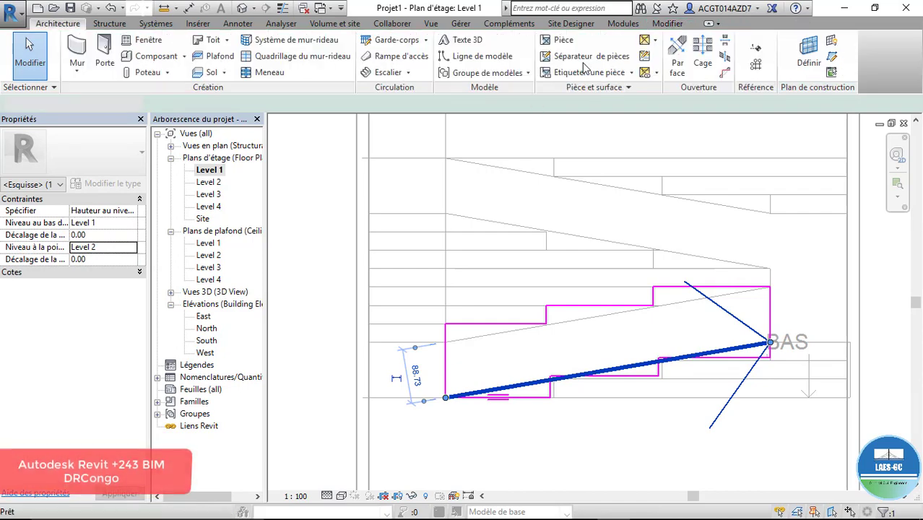
- Inspect the sloped floor beside the stair in the default 3D view
{"action": "scroll", "coordinate": [532, 364], "scroll_direction": "down", "scroll_amount": 2}
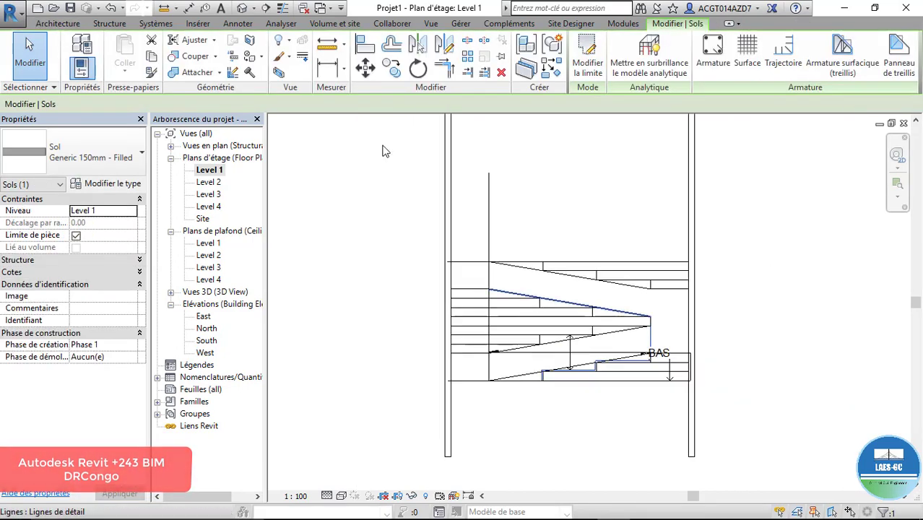
{"action": "left_click", "coordinate": [262, 8]}
{"action": "scroll", "coordinate": [645, 339], "scroll_direction": "down", "scroll_amount": 2}
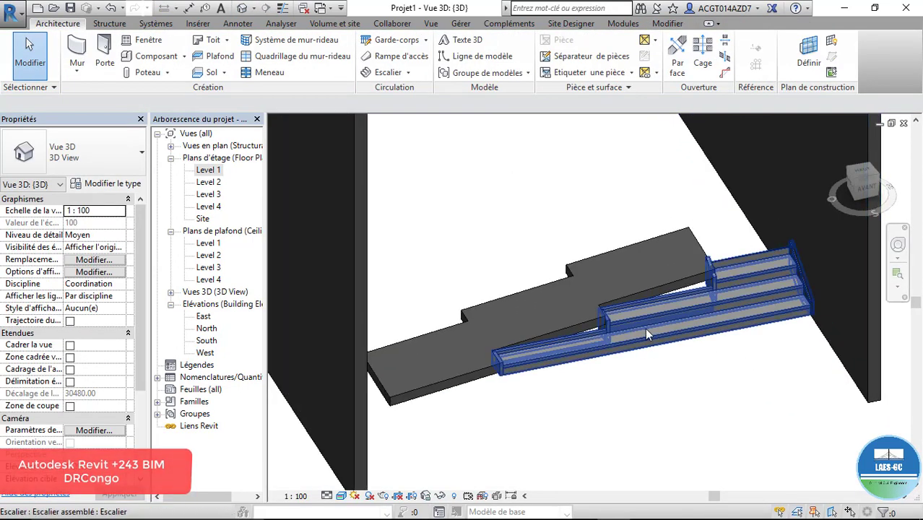
- Reopen the Level 1 floor plan at the stepped reference lines and the new floor
{"action": "double_click", "coordinate": [207, 171]}
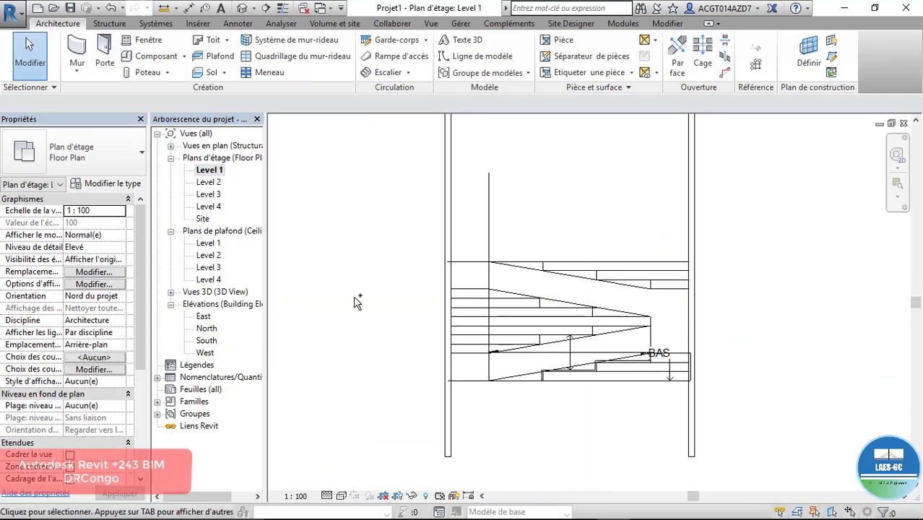
{"action": "scroll", "coordinate": [583, 275], "scroll_direction": "up", "scroll_amount": 4}
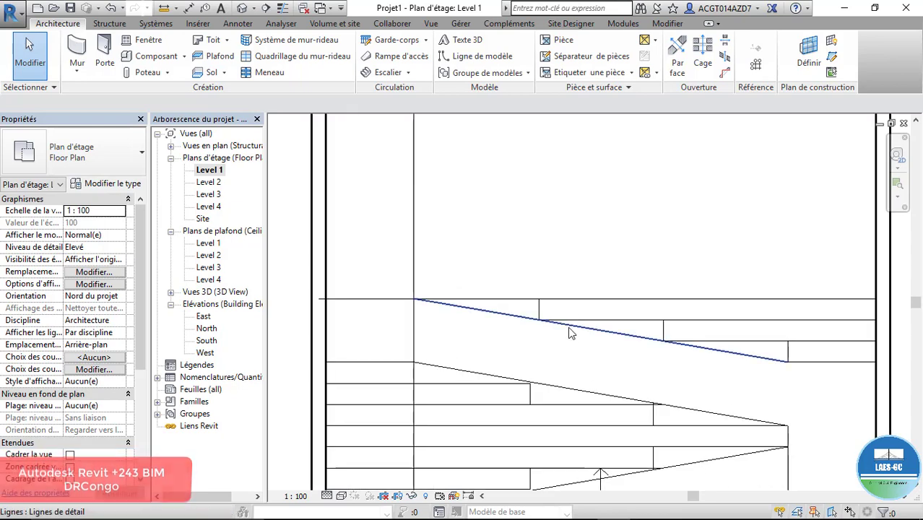
{"action": "scroll", "coordinate": [568, 316], "scroll_direction": "down", "scroll_amount": 2}
{"action": "scroll", "coordinate": [651, 311], "scroll_direction": "up", "scroll_amount": 3}
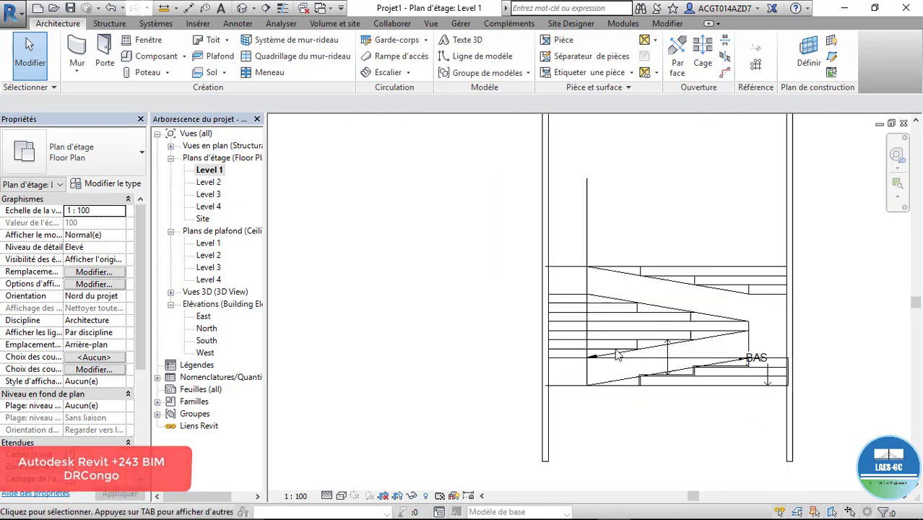
- Start a new component stair with Level 2 as its base level and Level 3 as its top level
{"action": "left_click", "coordinate": [408, 73]}
{"action": "left_click", "coordinate": [405, 94]}
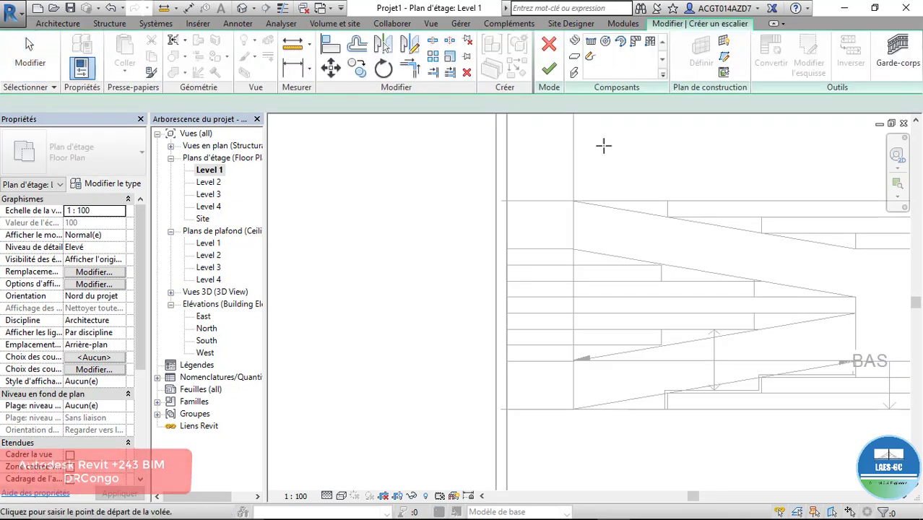
{"action": "left_click", "coordinate": [131, 211]}
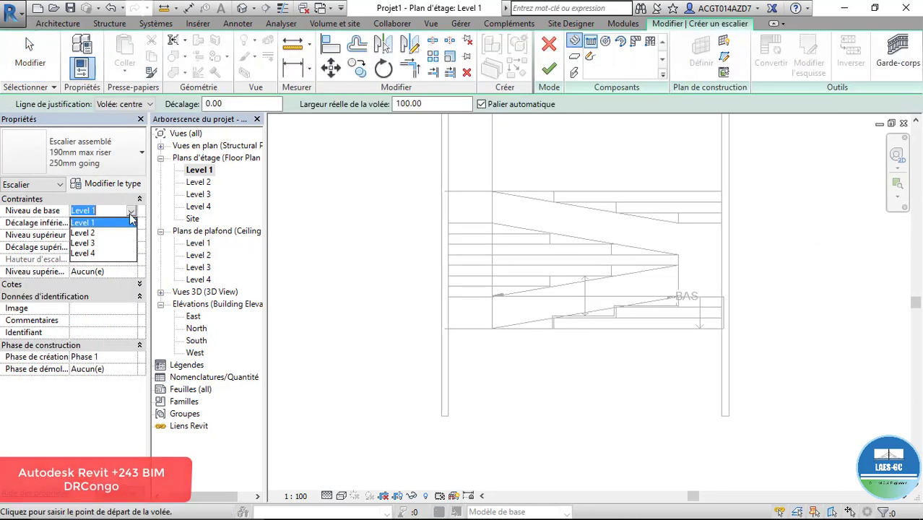
{"action": "left_click", "coordinate": [87, 233]}
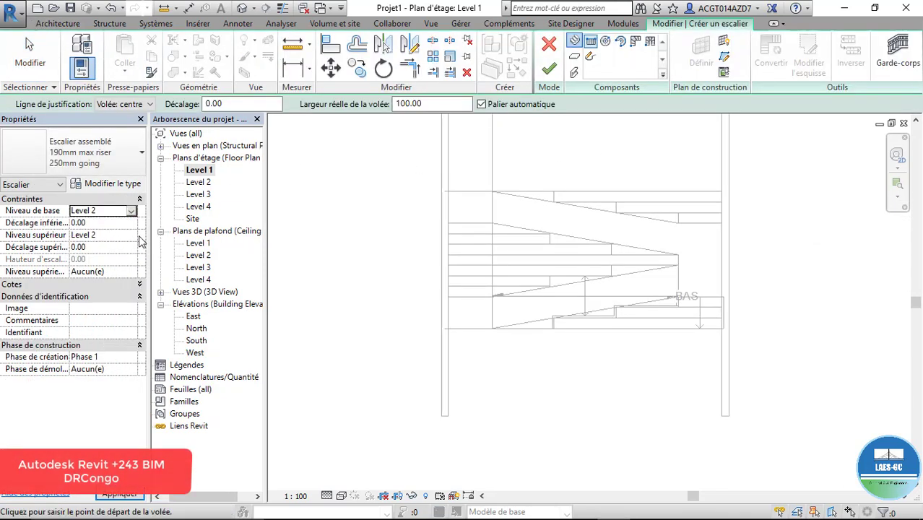
{"action": "left_click", "coordinate": [131, 235]}
{"action": "left_click", "coordinate": [87, 277]}
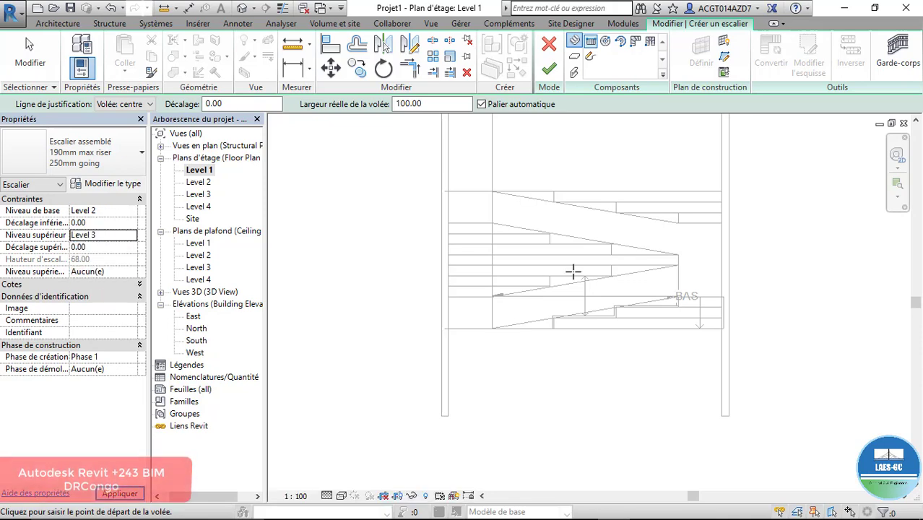
- Begin a sketched run and draw its straight boundary along the inner face of the left wall, spanning the middle flight's guide lines
{"action": "scroll", "coordinate": [583, 270], "scroll_direction": "up", "scroll_amount": 3}
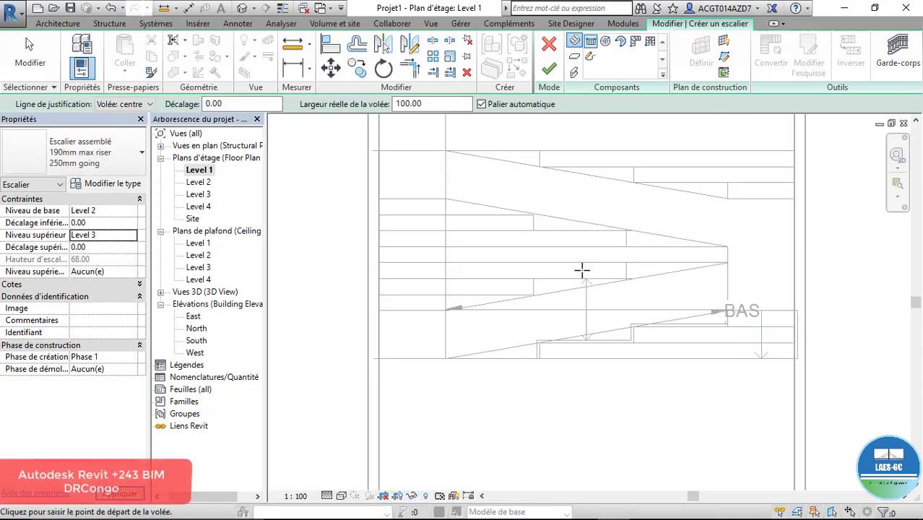
{"action": "left_click", "coordinate": [576, 57]}
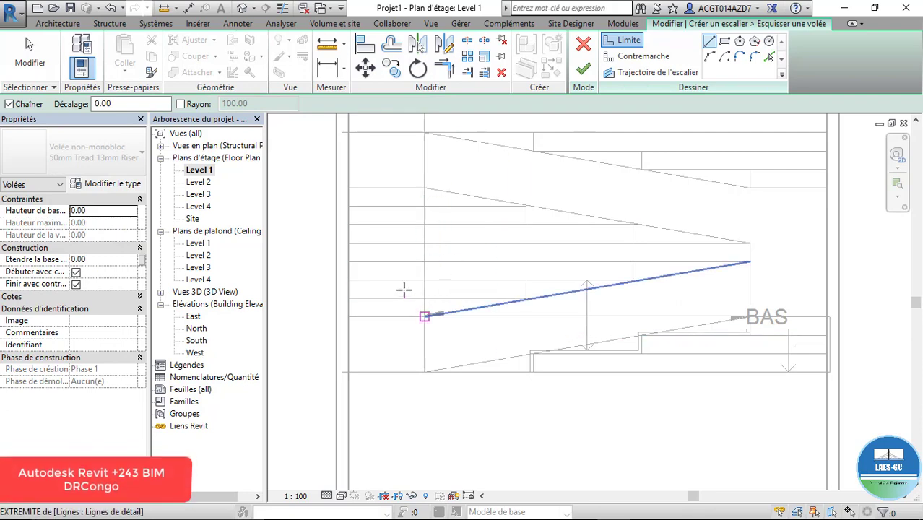
{"action": "left_click", "coordinate": [350, 186]}
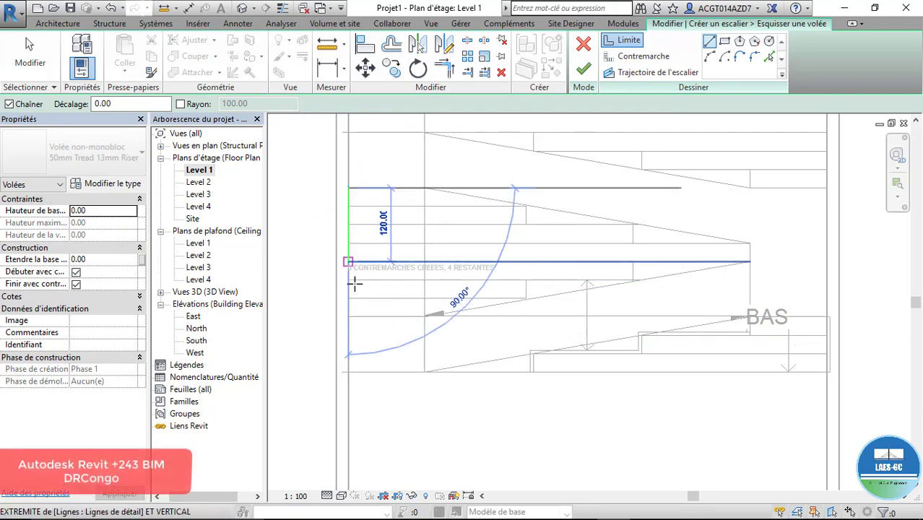
{"action": "left_click", "coordinate": [350, 317]}
{"action": "key", "text": "Escape"}
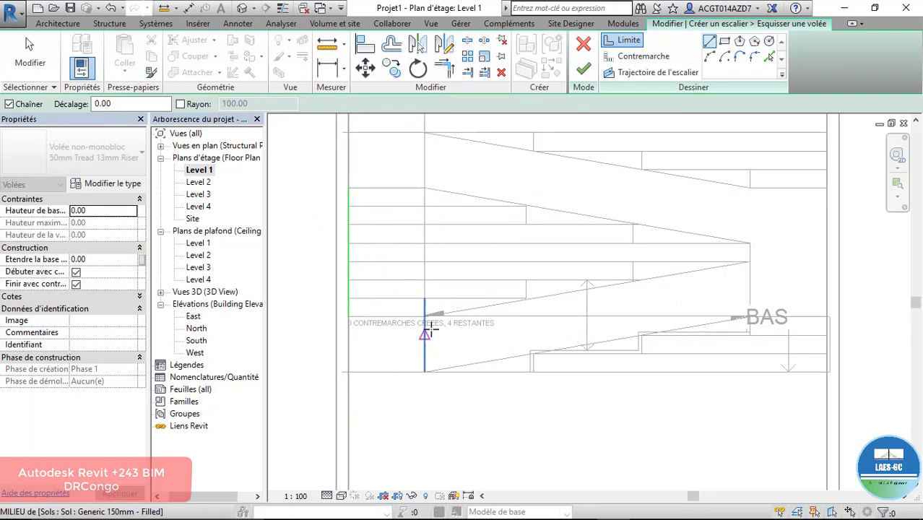
- Draw the run's lower stepped boundary over the guide lines, from the lower inner corner to the flight's pointed end
{"action": "left_click", "coordinate": [426, 316]}
{"action": "left_click", "coordinate": [490, 301]}
{"action": "left_click", "coordinate": [526, 298]}
{"action": "left_click", "coordinate": [526, 280]}
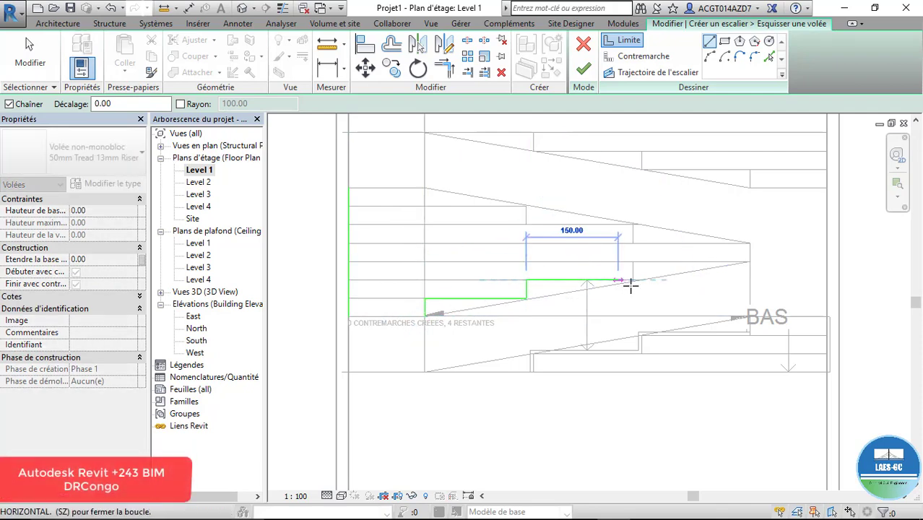
{"action": "left_click", "coordinate": [633, 279]}
{"action": "left_click", "coordinate": [633, 262]}
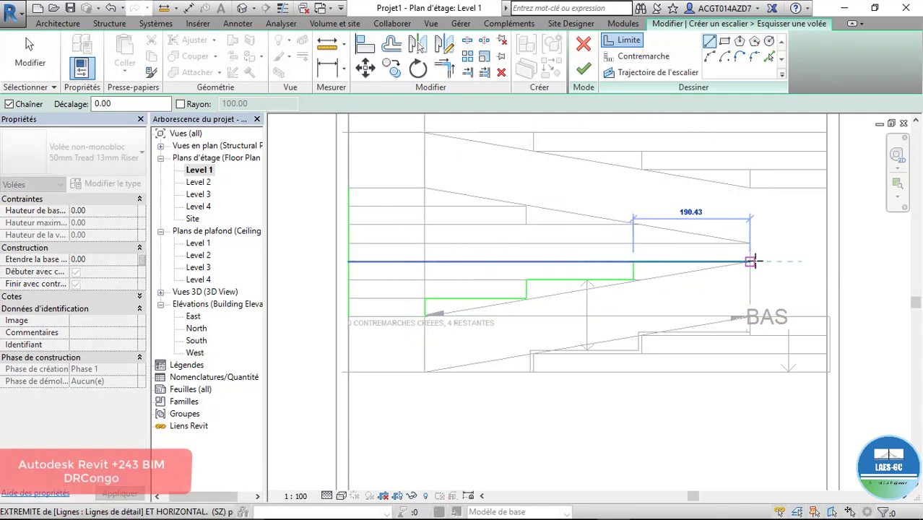
{"action": "left_click", "coordinate": [749, 262]}
- Close the flight's pointed end and draw the upper stepped boundary back to the upper inner corner
{"action": "left_click", "coordinate": [750, 243]}
{"action": "left_click", "coordinate": [633, 243]}
{"action": "left_click", "coordinate": [633, 224]}
{"action": "left_click", "coordinate": [526, 224]}
{"action": "left_click", "coordinate": [526, 207]}
{"action": "left_click", "coordinate": [425, 207]}
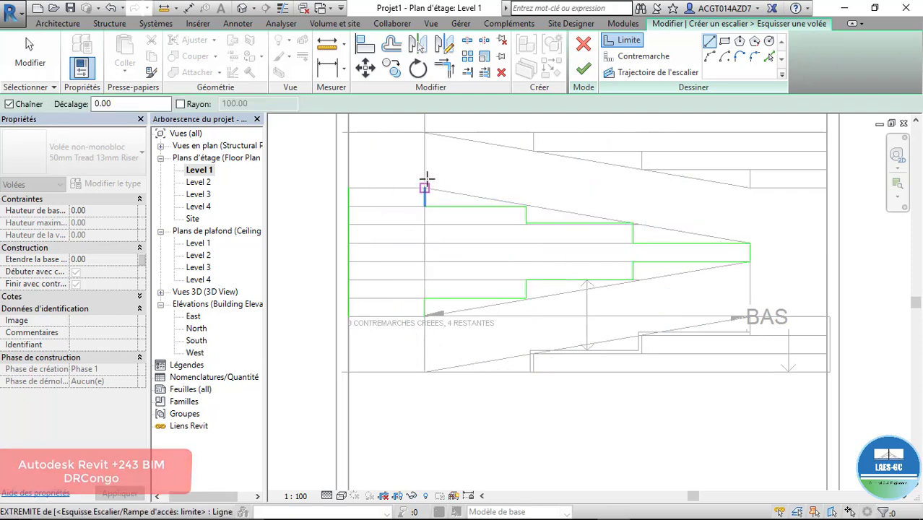
{"action": "left_click", "coordinate": [425, 188]}
- Draw the upper four riser lines from the wall-side boundary to the corners of the stepped boundary
{"action": "left_click", "coordinate": [639, 56]}
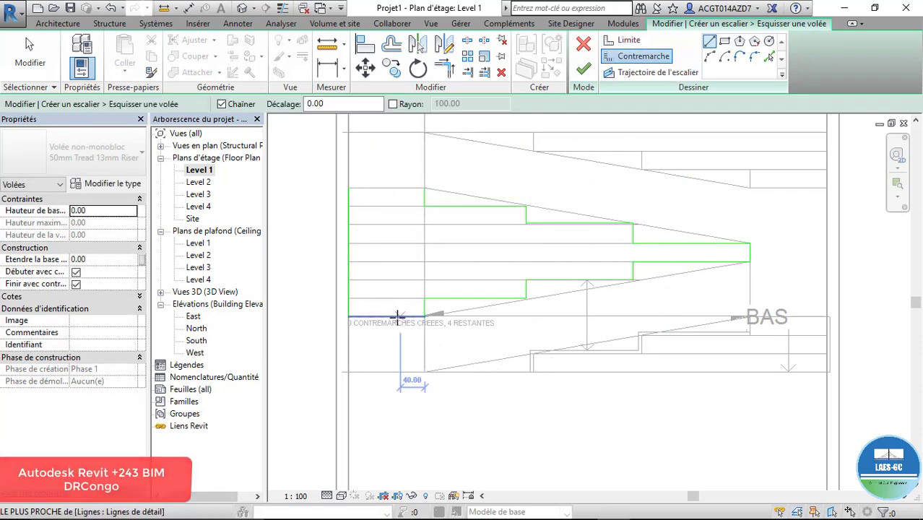
{"action": "scroll", "coordinate": [400, 316], "scroll_direction": "up", "scroll_amount": 1}
{"action": "scroll", "coordinate": [447, 351], "scroll_direction": "down", "scroll_amount": 1}
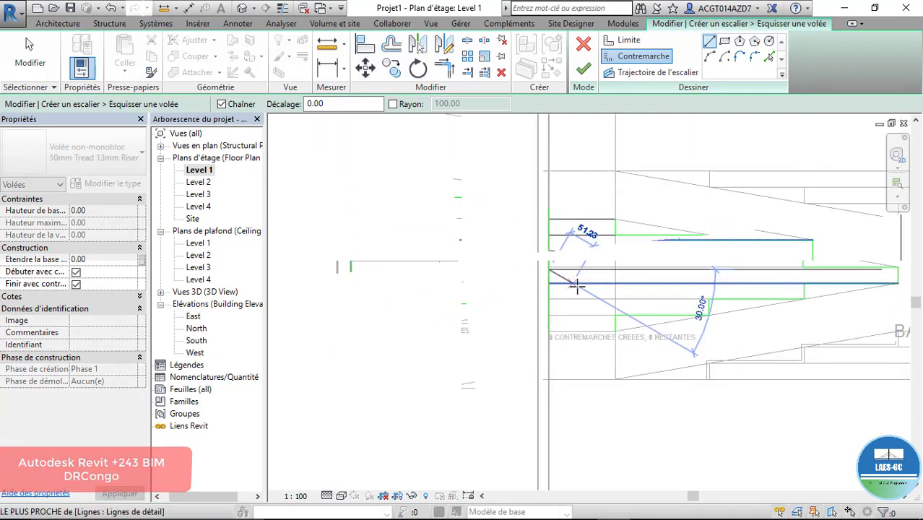
{"action": "key", "text": "Escape"}
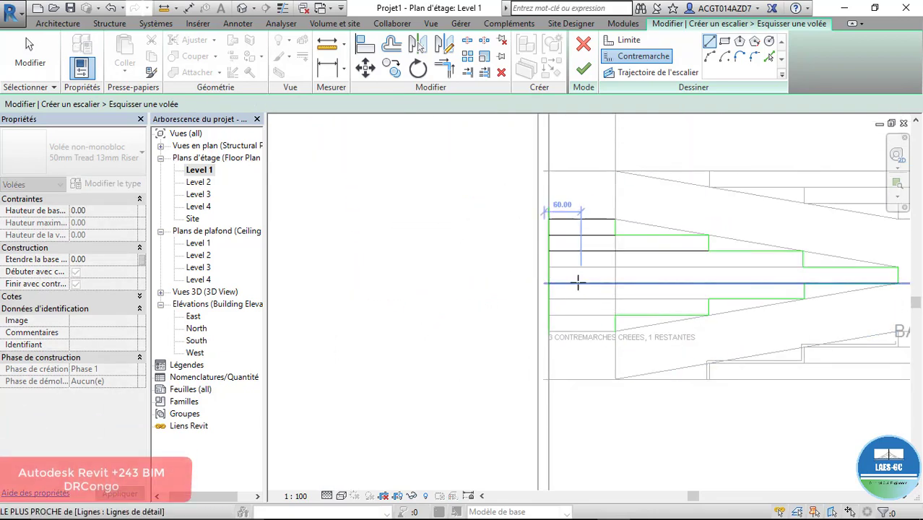
{"action": "scroll", "coordinate": [576, 283], "scroll_direction": "up", "scroll_amount": 6}
{"action": "left_click", "coordinate": [405, 231]}
{"action": "scroll", "coordinate": [370, 268], "scroll_direction": "down", "scroll_amount": 3}
{"action": "scroll", "coordinate": [521, 282], "scroll_direction": "up", "scroll_amount": 2}
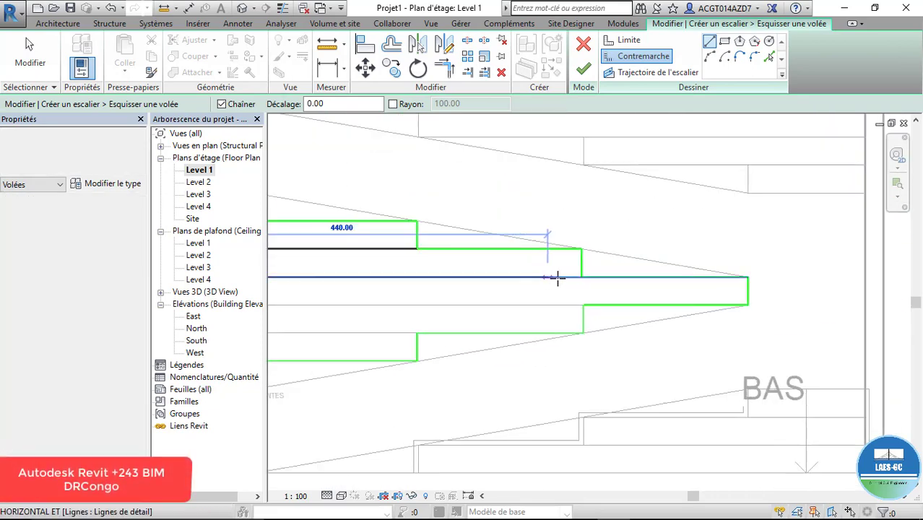
{"action": "left_click", "coordinate": [582, 277]}
{"action": "scroll", "coordinate": [671, 268], "scroll_direction": "down", "scroll_amount": 2}
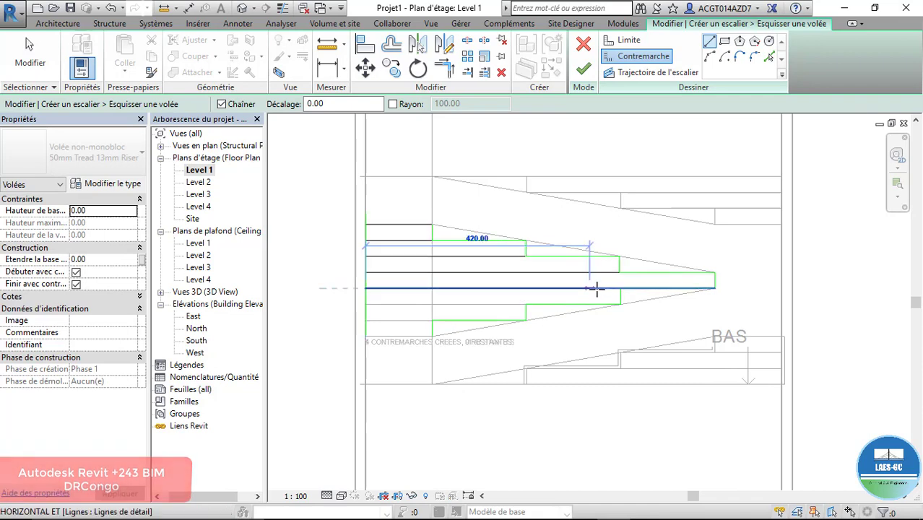
- Draw the lower four riser lines between the wall-side boundary and the lower stepped boundary, down to the run's bottom edge
{"action": "scroll", "coordinate": [622, 288], "scroll_direction": "up", "scroll_amount": 2}
{"action": "left_click", "coordinate": [644, 304]}
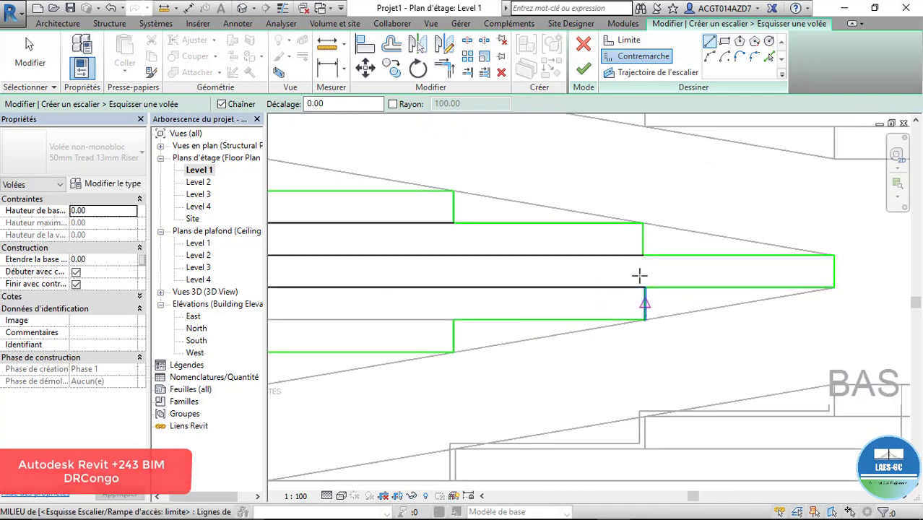
{"action": "scroll", "coordinate": [365, 312], "scroll_direction": "down", "scroll_amount": 2}
{"action": "scroll", "coordinate": [401, 285], "scroll_direction": "up", "scroll_amount": 2}
{"action": "left_click", "coordinate": [414, 248]}
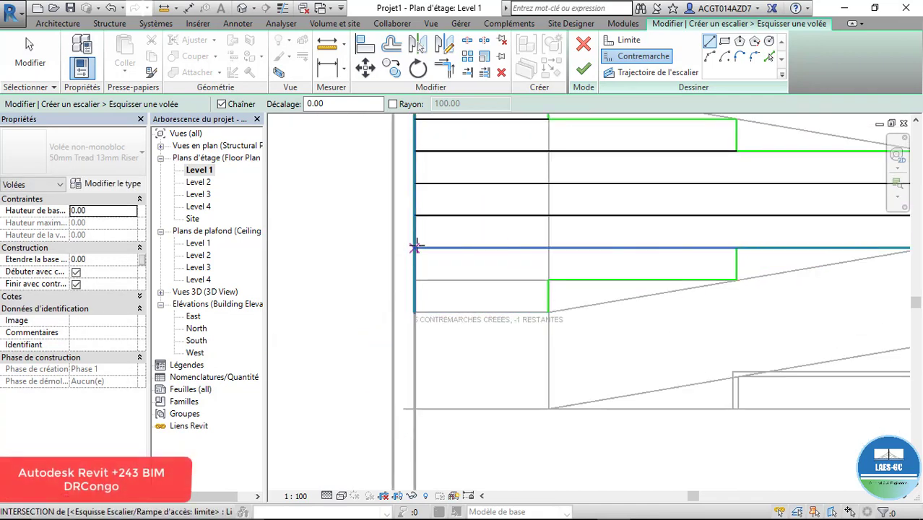
{"action": "left_click", "coordinate": [736, 249]}
{"action": "key", "text": "Escape"}
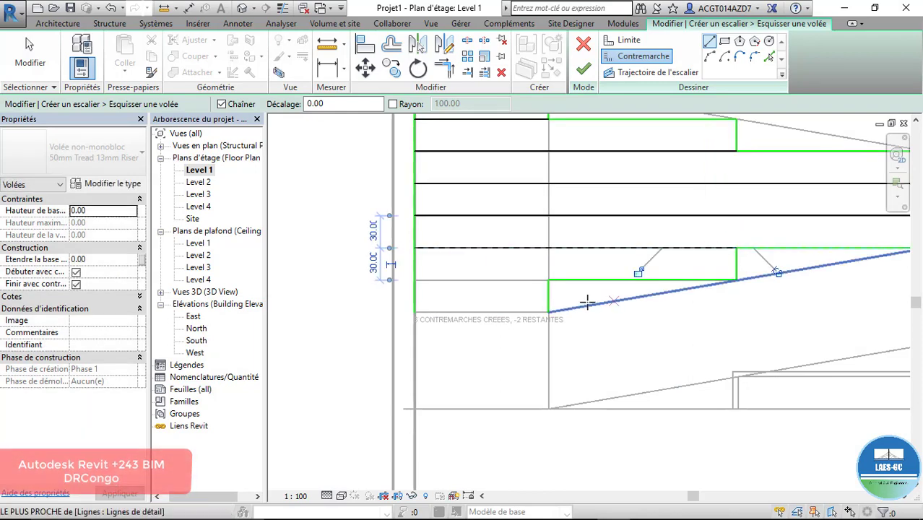
{"action": "left_click", "coordinate": [415, 279]}
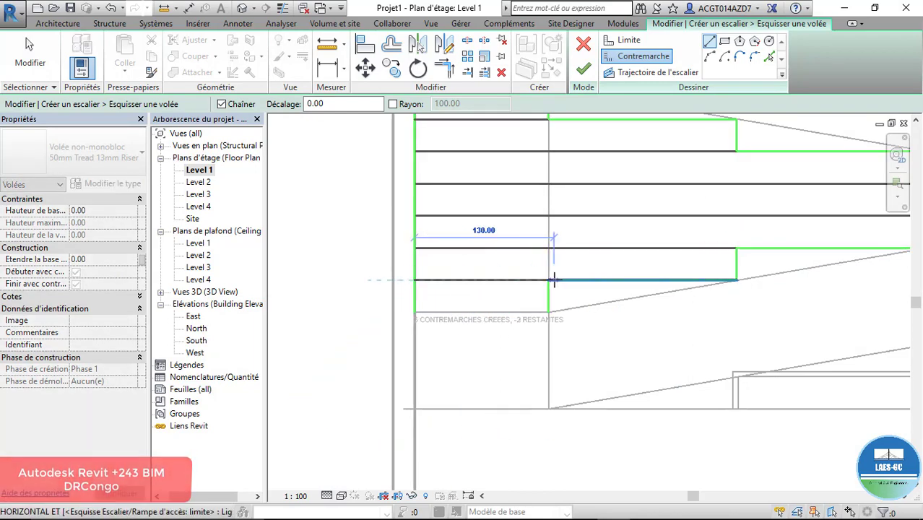
{"action": "left_click", "coordinate": [548, 280]}
{"action": "key", "text": "Escape"}
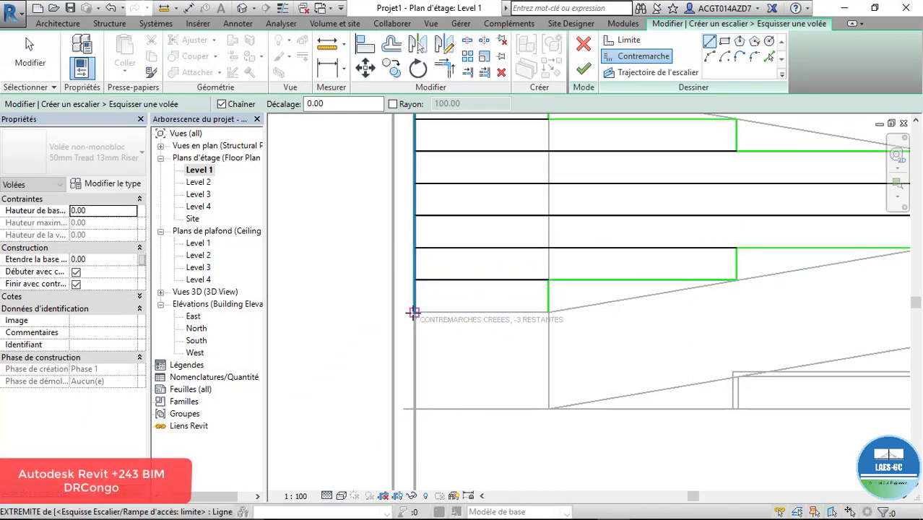
{"action": "left_click", "coordinate": [549, 312]}
- Delete the third riser line from the upper end of the run sketch
{"action": "scroll", "coordinate": [485, 352], "scroll_direction": "down", "scroll_amount": 2}
{"action": "scroll", "coordinate": [580, 287], "scroll_direction": "up", "scroll_amount": 8}
{"action": "key", "text": "Escape"}
{"action": "left_click", "coordinate": [632, 284]}
{"action": "key", "text": "Delete"}
{"action": "scroll", "coordinate": [702, 297], "scroll_direction": "down", "scroll_amount": 3}
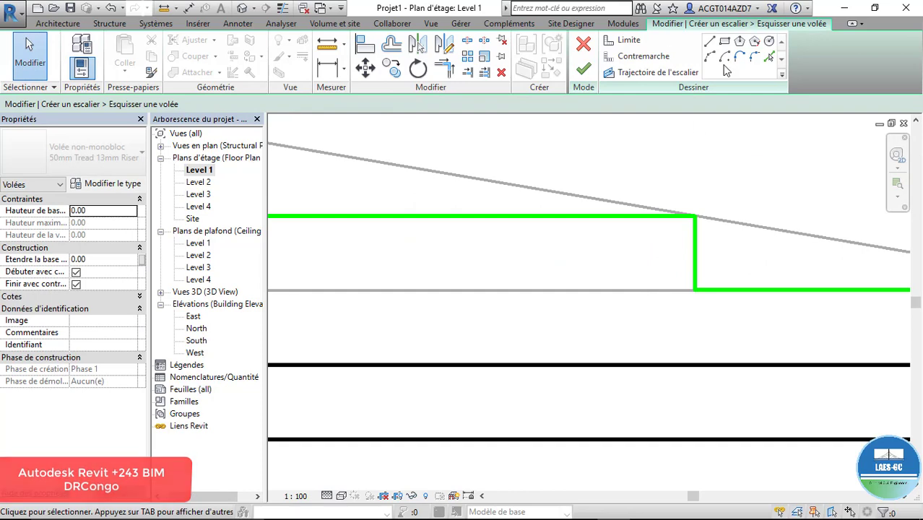
- Redraw the third riser line from the stepped boundary's corner to the wall-side boundary
{"action": "left_click", "coordinate": [710, 42]}
{"action": "left_click", "coordinate": [643, 57]}
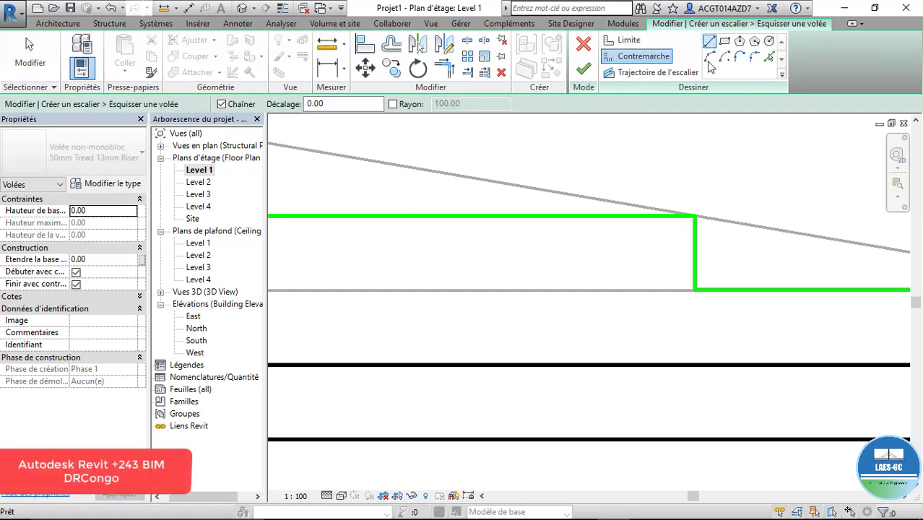
{"action": "left_click", "coordinate": [695, 289]}
{"action": "scroll", "coordinate": [488, 314], "scroll_direction": "down", "scroll_amount": 3}
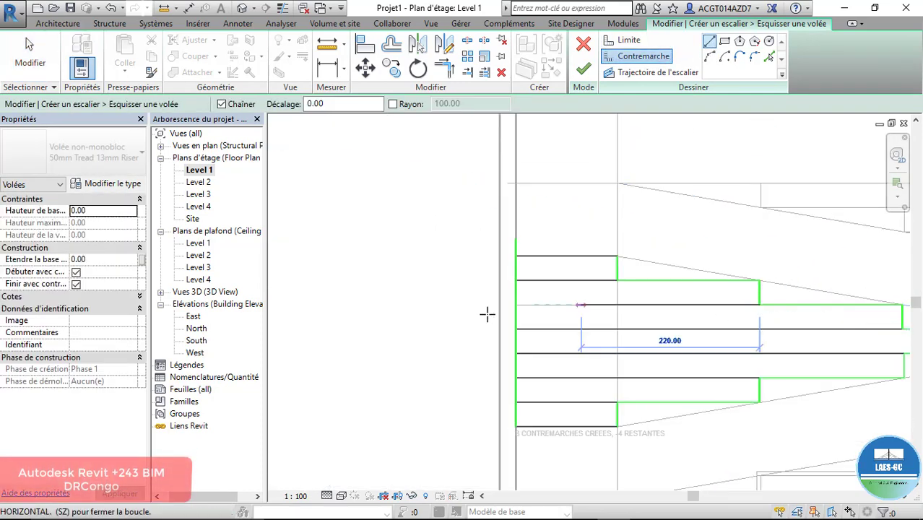
{"action": "scroll", "coordinate": [513, 305], "scroll_direction": "up", "scroll_amount": 5}
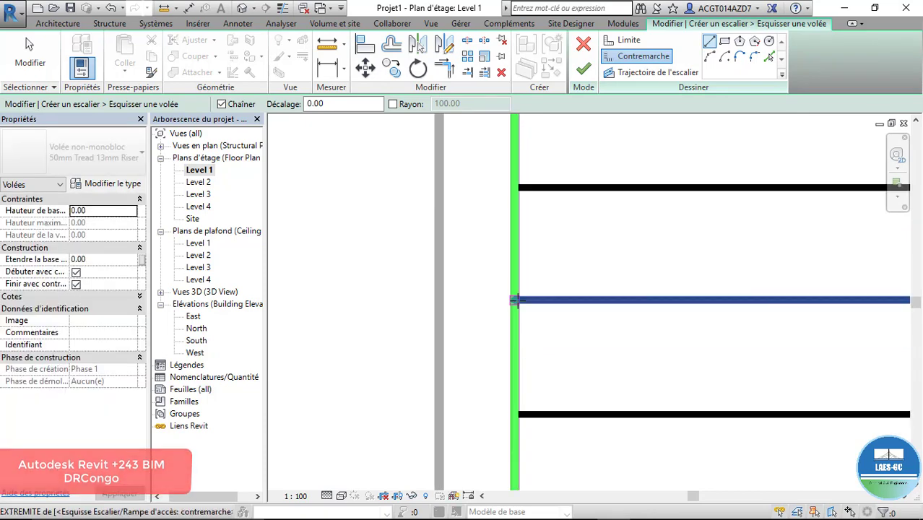
{"action": "scroll", "coordinate": [435, 254], "scroll_direction": "down", "scroll_amount": 5}
{"action": "scroll", "coordinate": [473, 341], "scroll_direction": "up", "scroll_amount": 2}
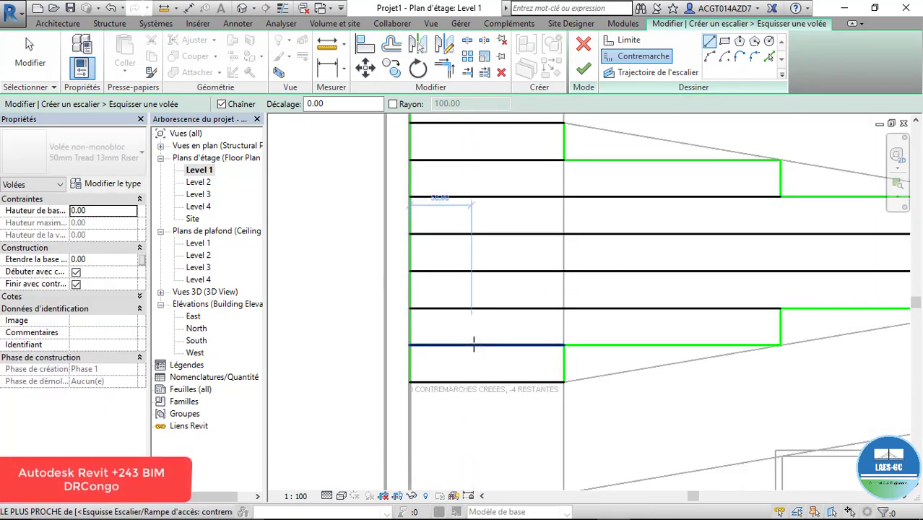
{"action": "scroll", "coordinate": [567, 387], "scroll_direction": "down", "scroll_amount": 2}
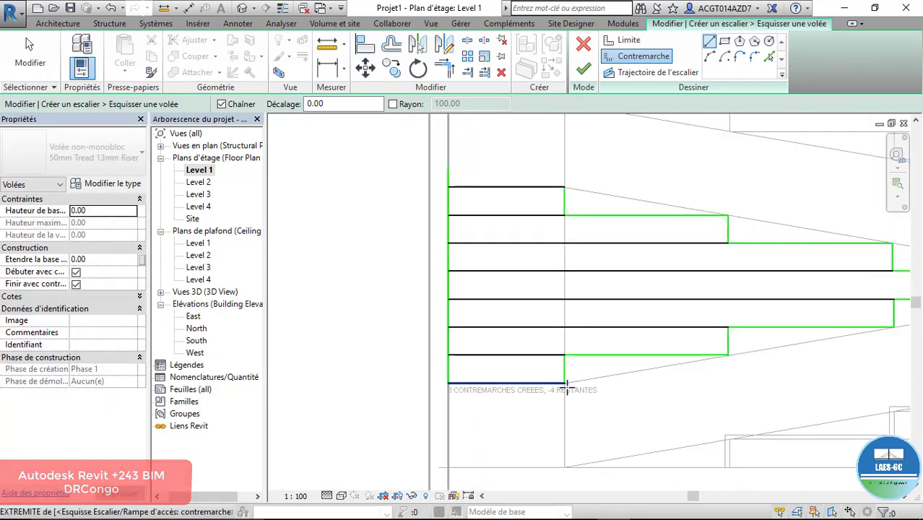
- Draw the stair path from the uppermost to the lowest riser, 50 from the wall-side boundary, and finish the run sketch
{"action": "left_click", "coordinate": [640, 73]}
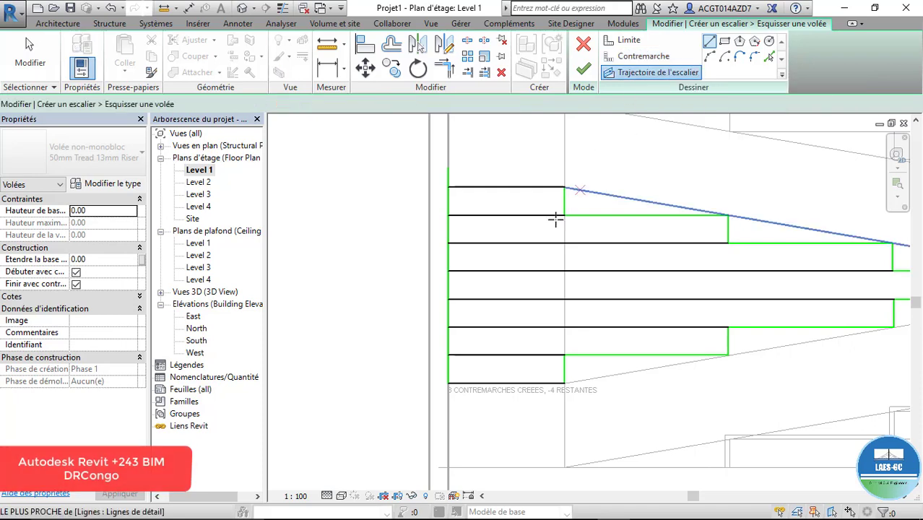
{"action": "left_click", "coordinate": [494, 187]}
{"action": "left_click", "coordinate": [495, 383]}
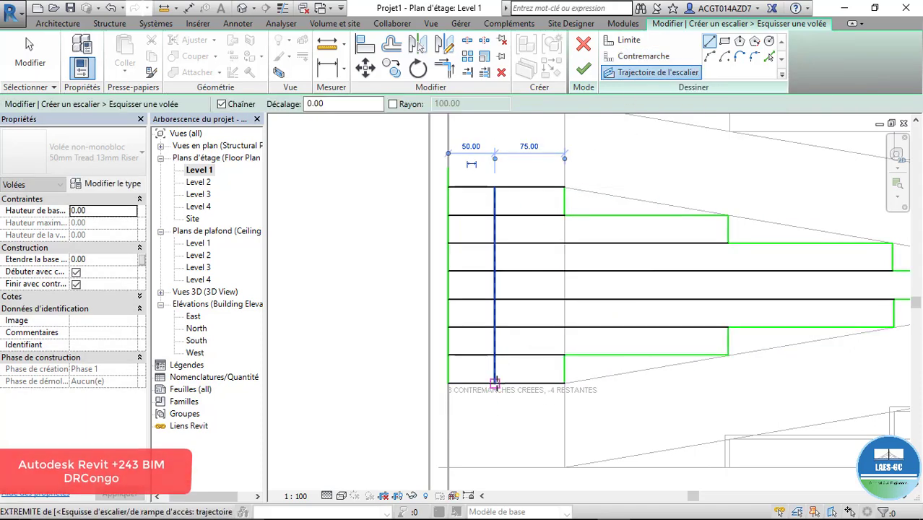
{"action": "left_click", "coordinate": [585, 69]}
{"action": "scroll", "coordinate": [421, 393], "scroll_direction": "down", "scroll_amount": 2}
{"action": "scroll", "coordinate": [447, 404], "scroll_direction": "up", "scroll_amount": 1}
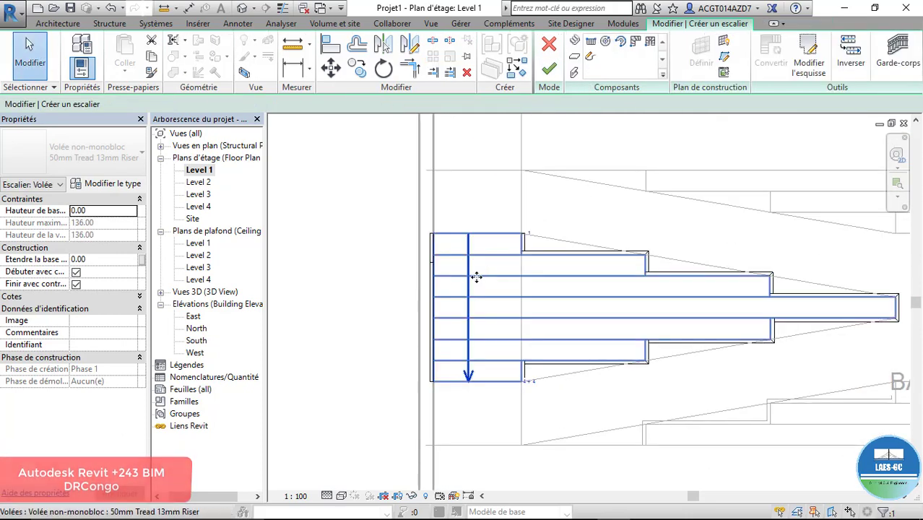
- Finish the Level 2 to Level 3 stair and show the model in the default 3D view
{"action": "left_click", "coordinate": [473, 381]}
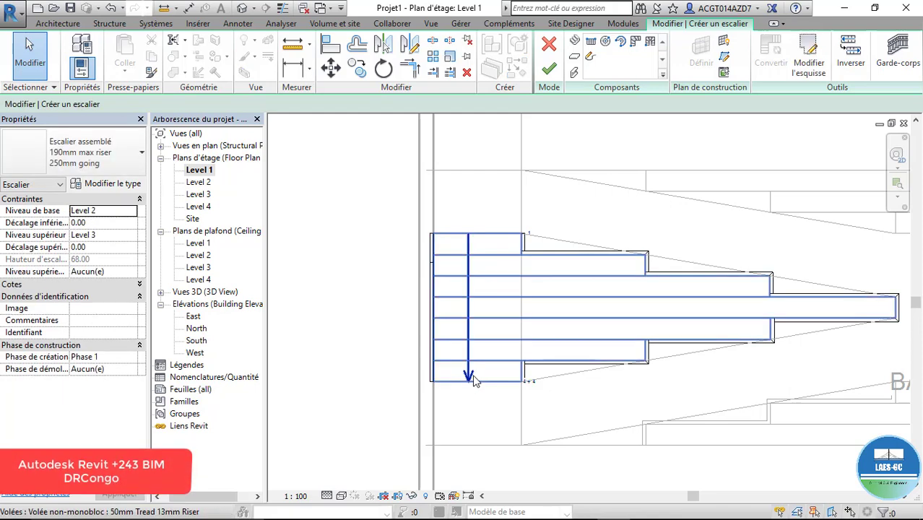
{"action": "left_click", "coordinate": [557, 194]}
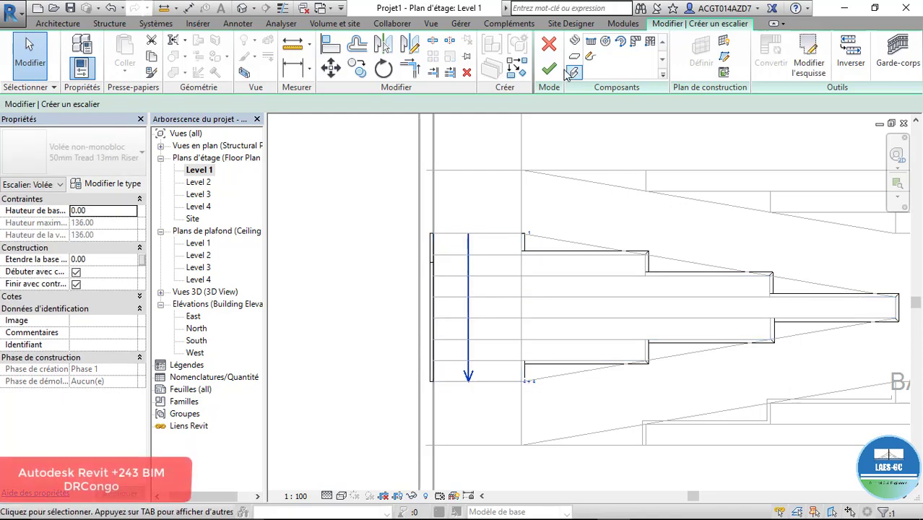
{"action": "left_click", "coordinate": [549, 70]}
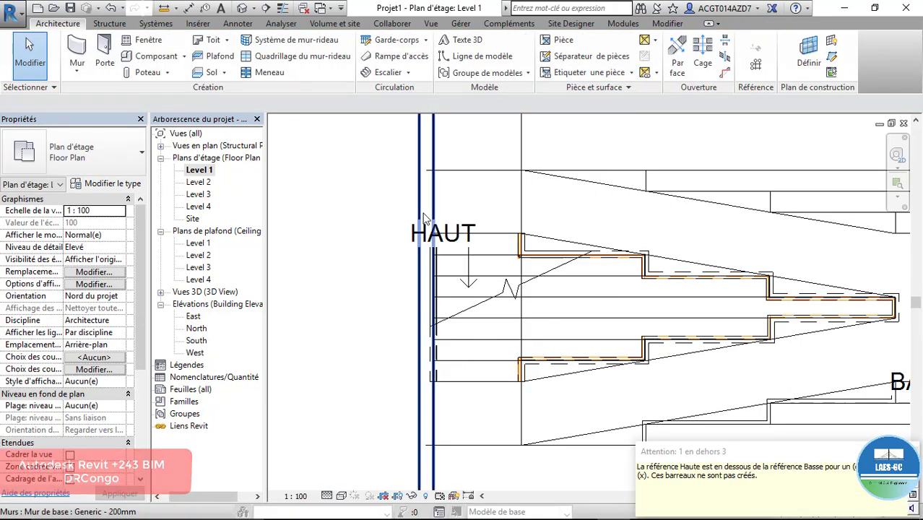
{"action": "scroll", "coordinate": [436, 247], "scroll_direction": "down", "scroll_amount": 2}
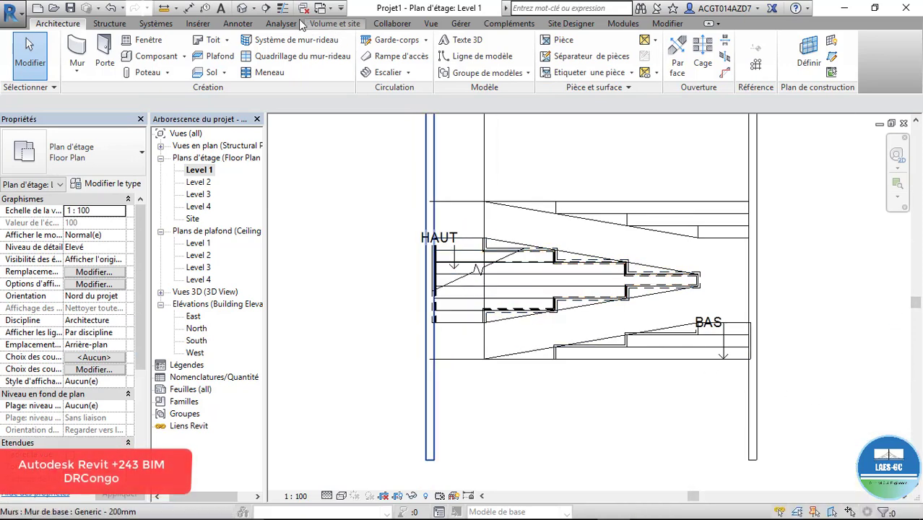
{"action": "left_click", "coordinate": [244, 9]}
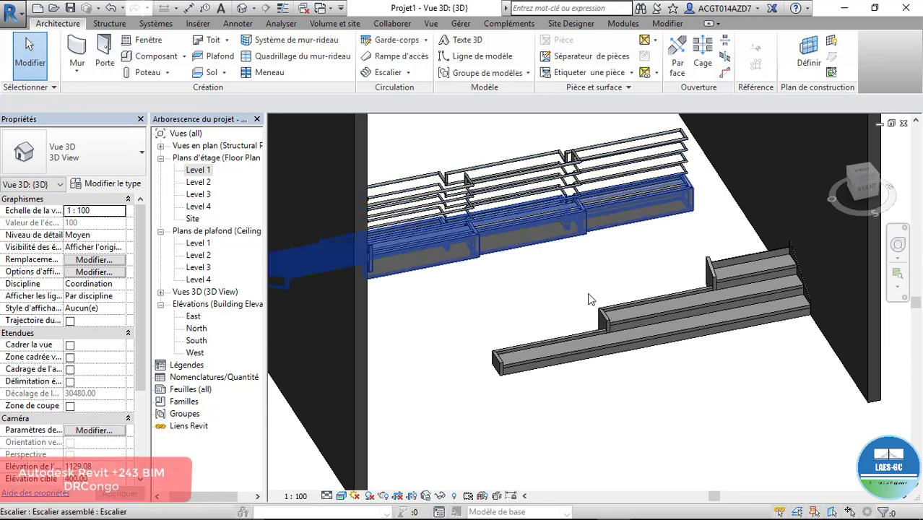
- In the Level 1 plan, reverse the direction of the Level 2 to Level 3 stair
{"action": "scroll", "coordinate": [590, 300], "scroll_direction": "down", "scroll_amount": 2}
{"action": "scroll", "coordinate": [582, 239], "scroll_direction": "up", "scroll_amount": 2}
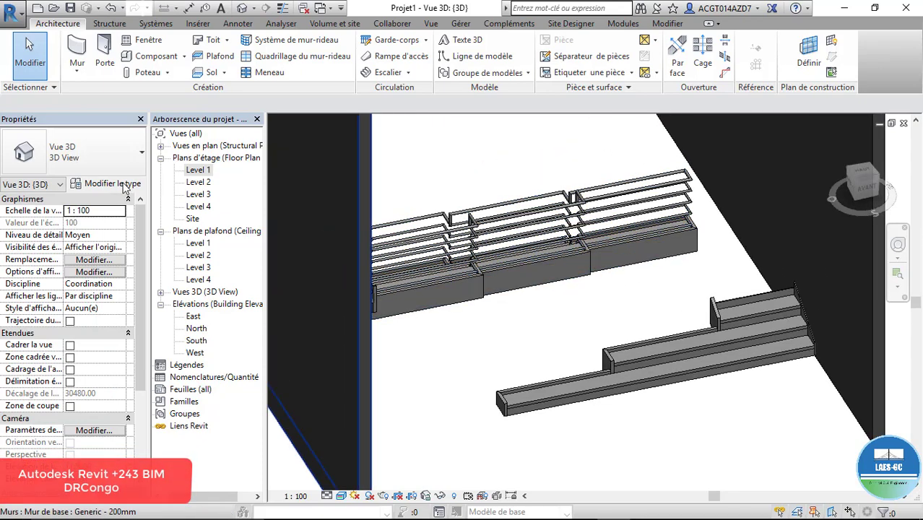
{"action": "double_click", "coordinate": [196, 172]}
{"action": "left_click", "coordinate": [516, 251]}
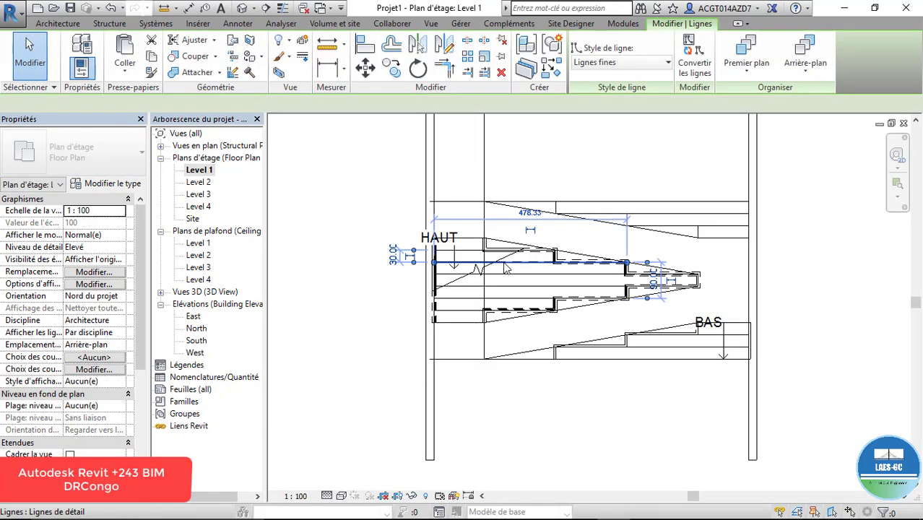
{"action": "left_click", "coordinate": [344, 202]}
{"action": "scroll", "coordinate": [430, 251], "scroll_direction": "up", "scroll_amount": 2}
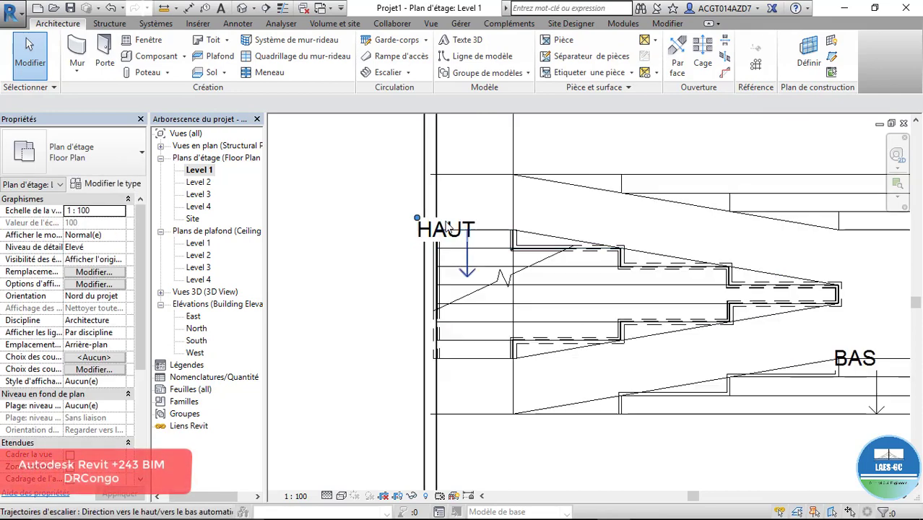
{"action": "left_click", "coordinate": [444, 230]}
{"action": "scroll", "coordinate": [505, 340], "scroll_direction": "up", "scroll_amount": 2}
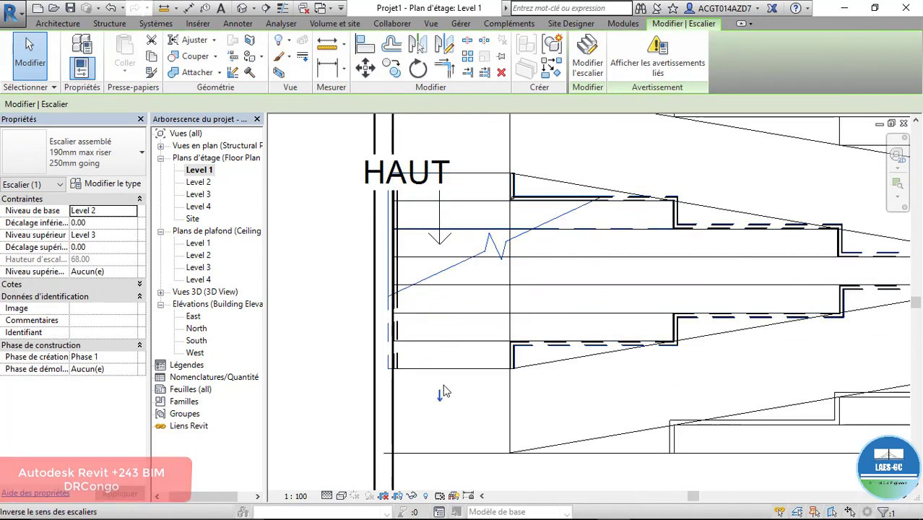
{"action": "left_click", "coordinate": [439, 399]}
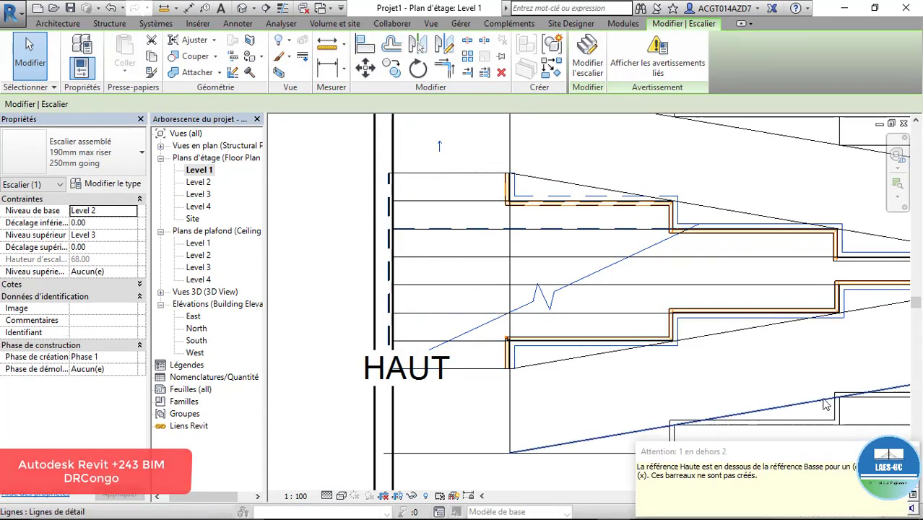
- In the default 3D view, delete the 900mm Pipe railing along the stepped side of the Level 2 to Level 3 stair
{"action": "left_click", "coordinate": [244, 8]}
{"action": "scroll", "coordinate": [585, 304], "scroll_direction": "down", "scroll_amount": 4}
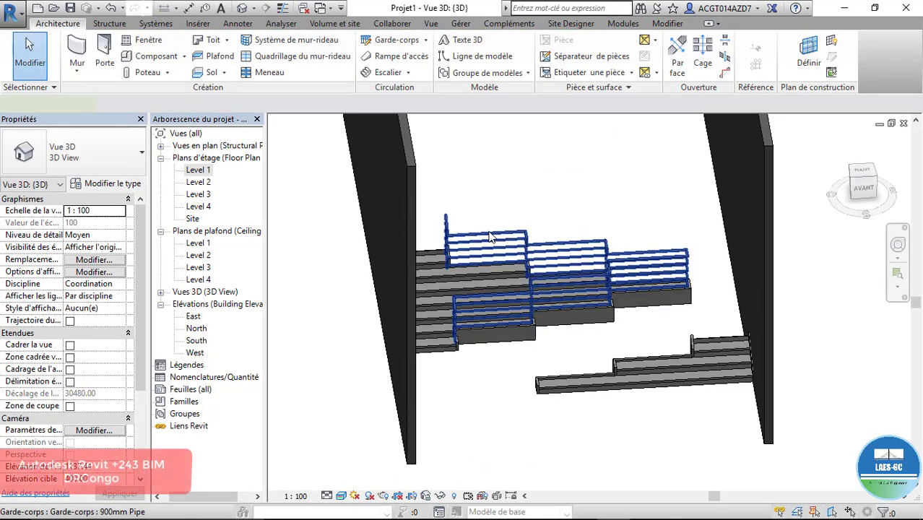
{"action": "left_click", "coordinate": [491, 238]}
{"action": "key", "text": "Delete"}
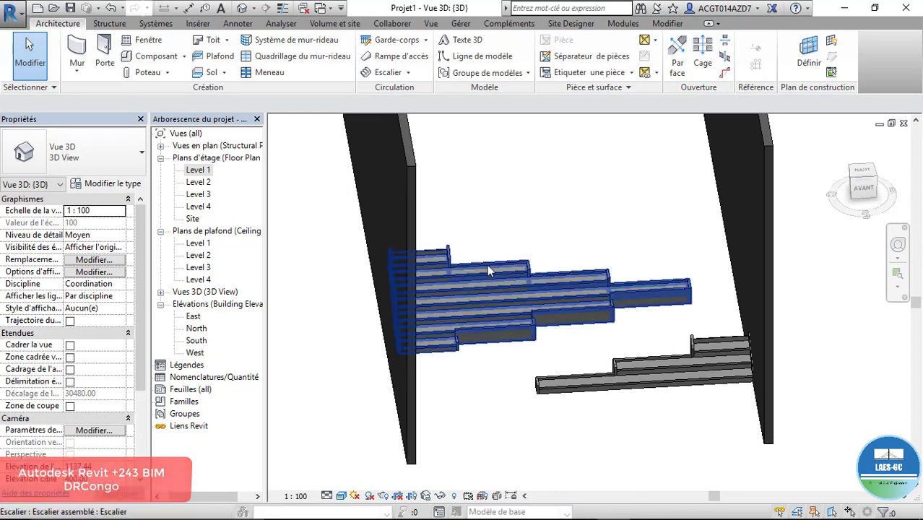
- Start an architectural floor in the Level 1 plan and sketch its stepped edge along the lower flight's guide lines from the left wall to the right wall
{"action": "double_click", "coordinate": [197, 176]}
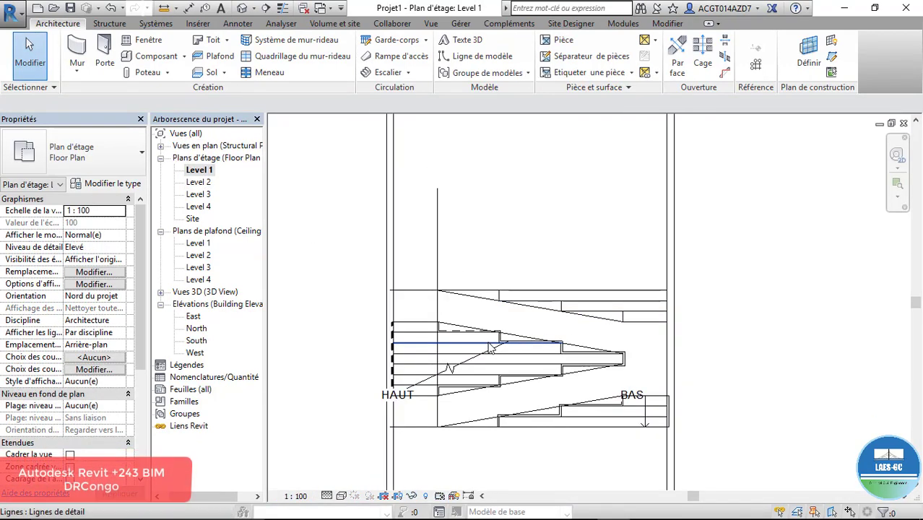
{"action": "scroll", "coordinate": [611, 363], "scroll_direction": "up", "scroll_amount": 1}
{"action": "scroll", "coordinate": [613, 311], "scroll_direction": "down", "scroll_amount": 3}
{"action": "scroll", "coordinate": [574, 415], "scroll_direction": "up", "scroll_amount": 2}
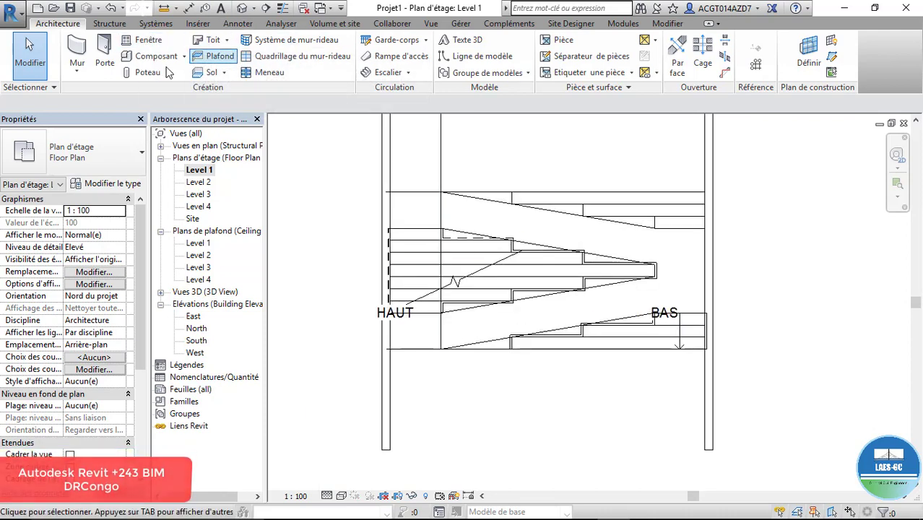
{"action": "left_click", "coordinate": [225, 73]}
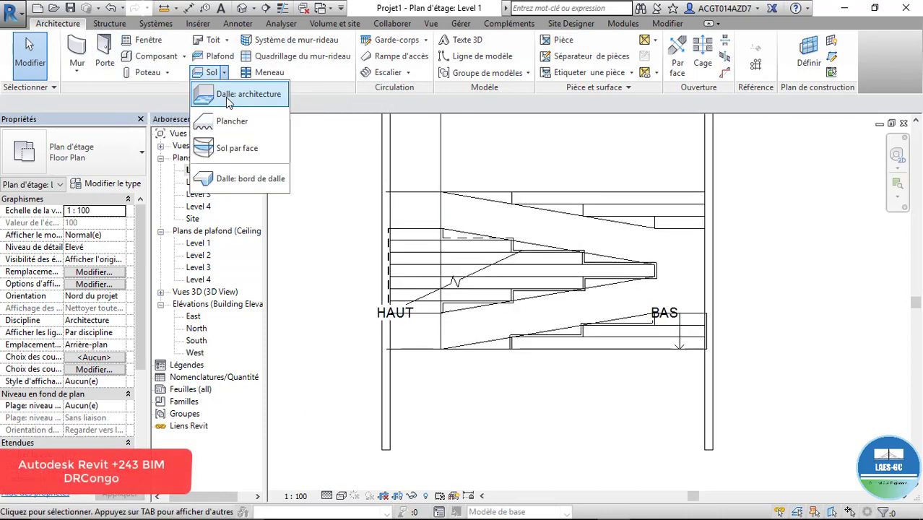
{"action": "left_click", "coordinate": [242, 91]}
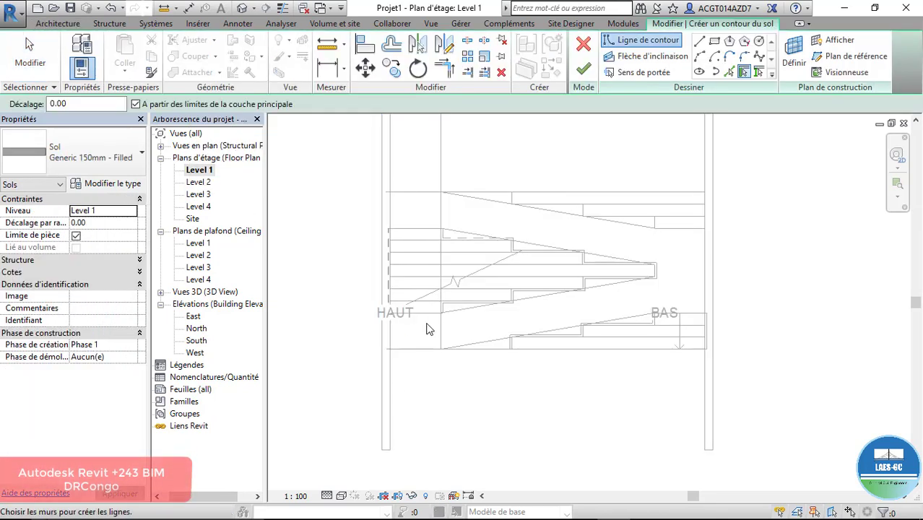
{"action": "left_click", "coordinate": [699, 41]}
{"action": "scroll", "coordinate": [383, 297], "scroll_direction": "up", "scroll_amount": 3}
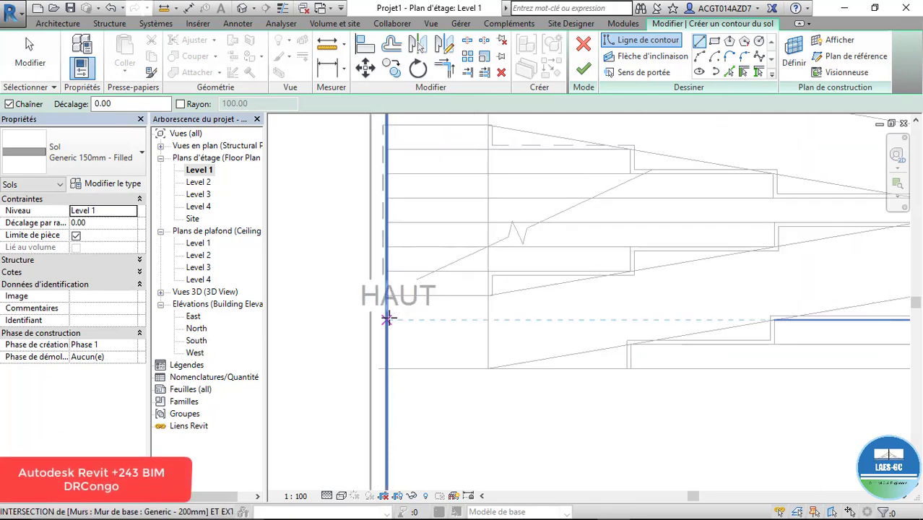
{"action": "left_click", "coordinate": [486, 293]}
{"action": "left_click", "coordinate": [485, 367]}
{"action": "scroll", "coordinate": [383, 273], "scroll_direction": "down", "scroll_amount": 3}
{"action": "left_click", "coordinate": [698, 321]}
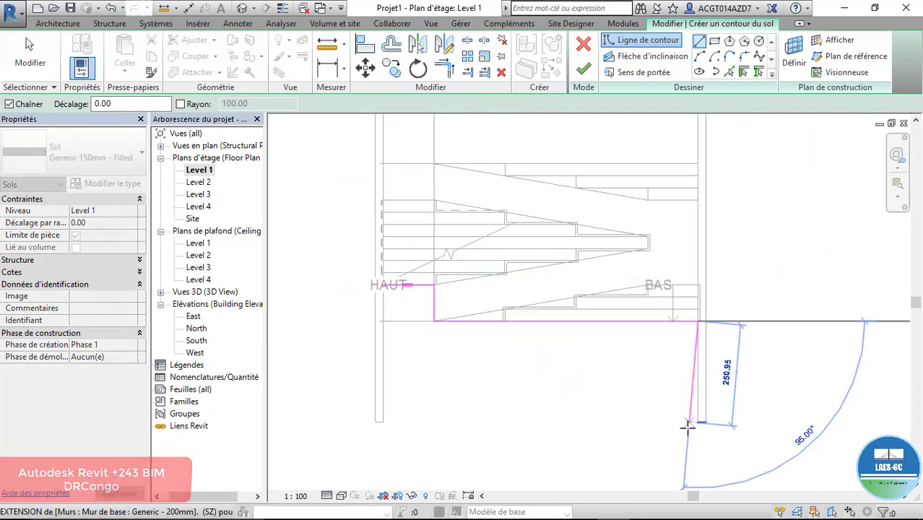
- Close the floor boundary along the inner wall faces and across the lower wall ends, 780 wide and 250 deep, and finish the Level 1 floor
{"action": "left_click", "coordinate": [698, 422]}
{"action": "left_click", "coordinate": [383, 422]}
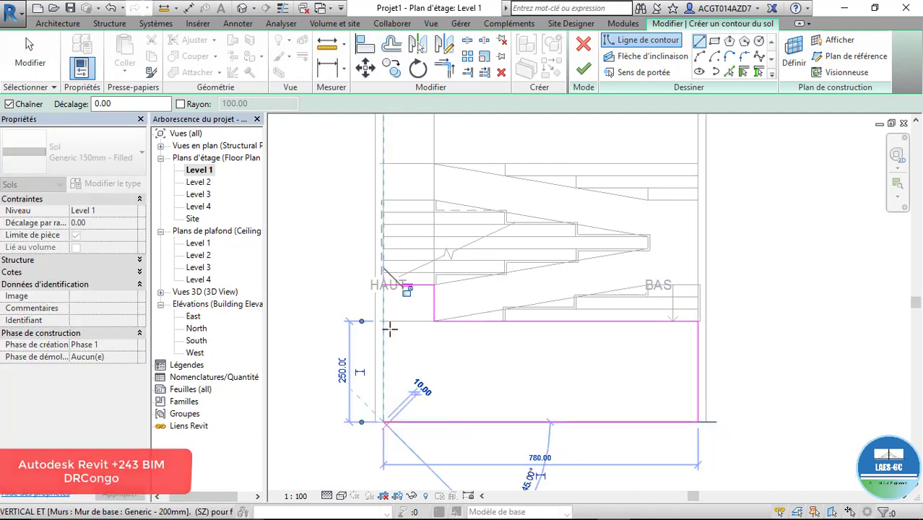
{"action": "left_click", "coordinate": [383, 286]}
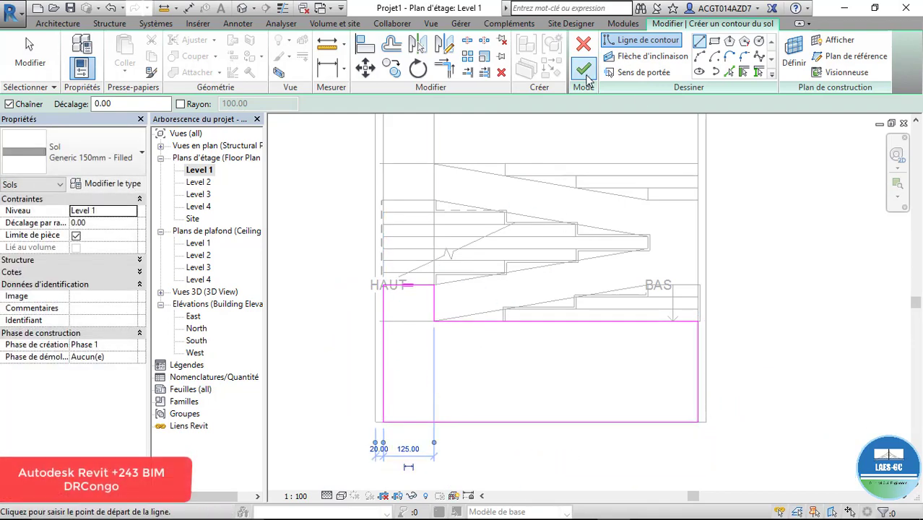
{"action": "left_click", "coordinate": [584, 69]}
{"action": "scroll", "coordinate": [470, 386], "scroll_direction": "down", "scroll_amount": 5}
{"action": "scroll", "coordinate": [469, 234], "scroll_direction": "up", "scroll_amount": 3}
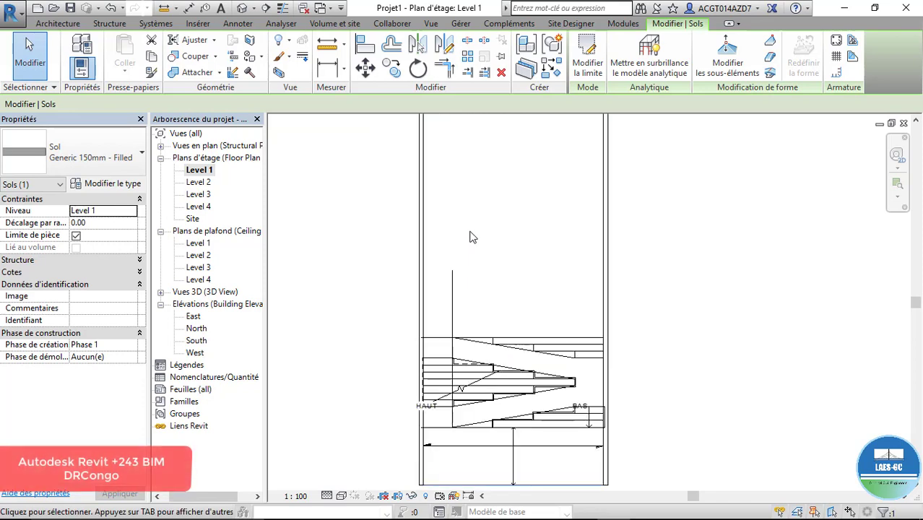
{"action": "double_click", "coordinate": [208, 202]}
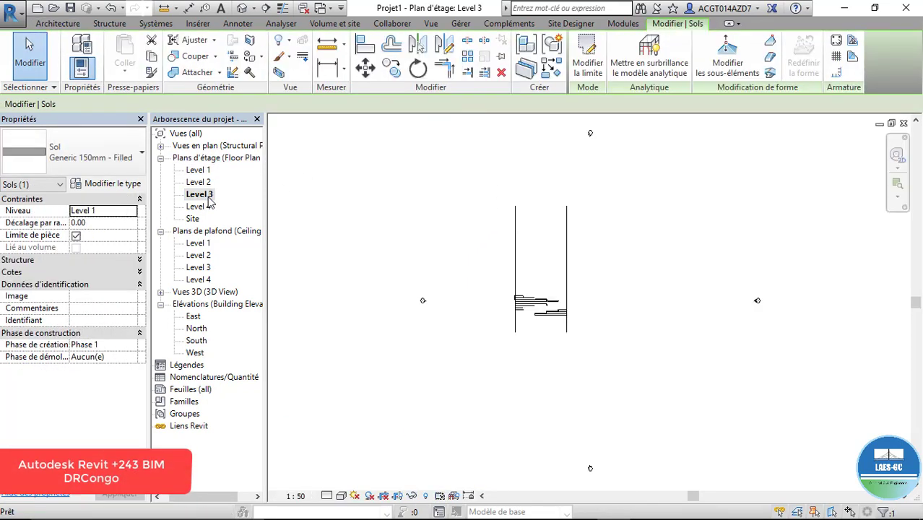
{"action": "double_click", "coordinate": [198, 170]}
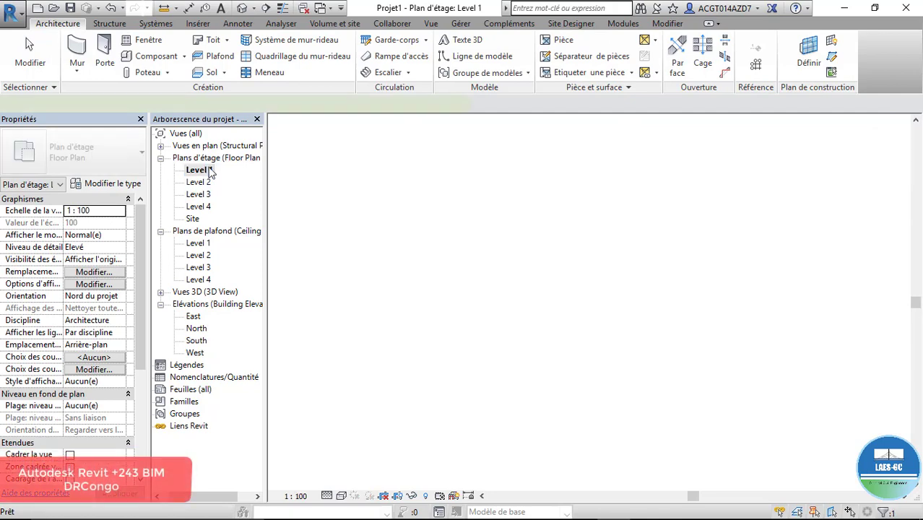
{"action": "scroll", "coordinate": [521, 369], "scroll_direction": "down", "scroll_amount": 2}
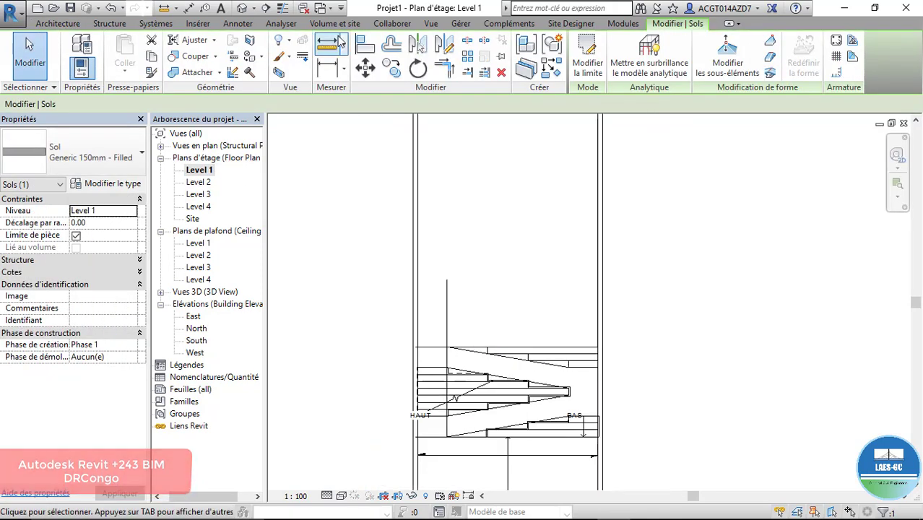
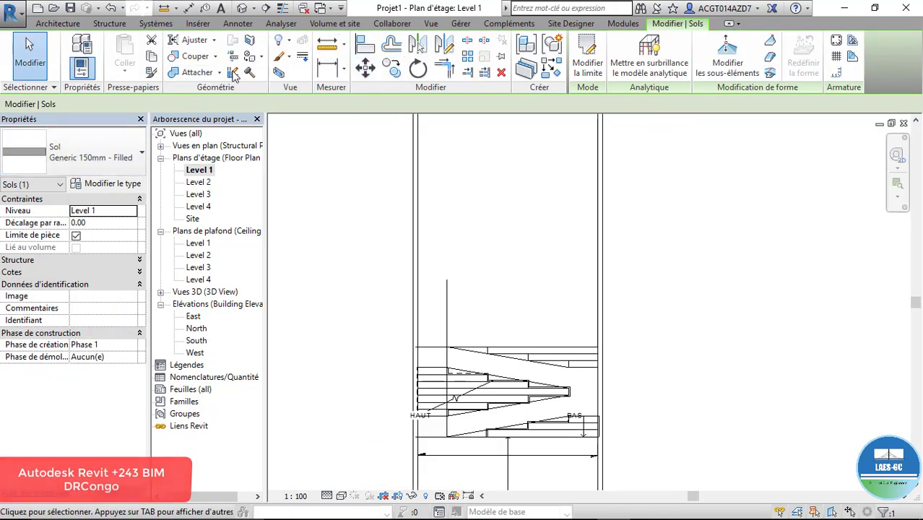
- Start another architectural floor and sketch its stepped edge above the stair: 125 from the left wall, 90 up, and 655 across to the right wall
{"action": "left_click", "coordinate": [58, 23]}
{"action": "left_click", "coordinate": [224, 74]}
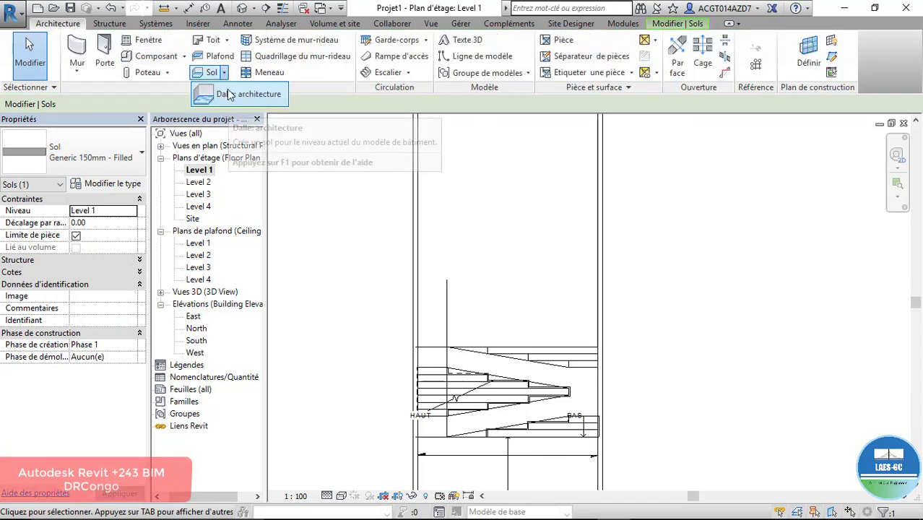
{"action": "left_click", "coordinate": [224, 74]}
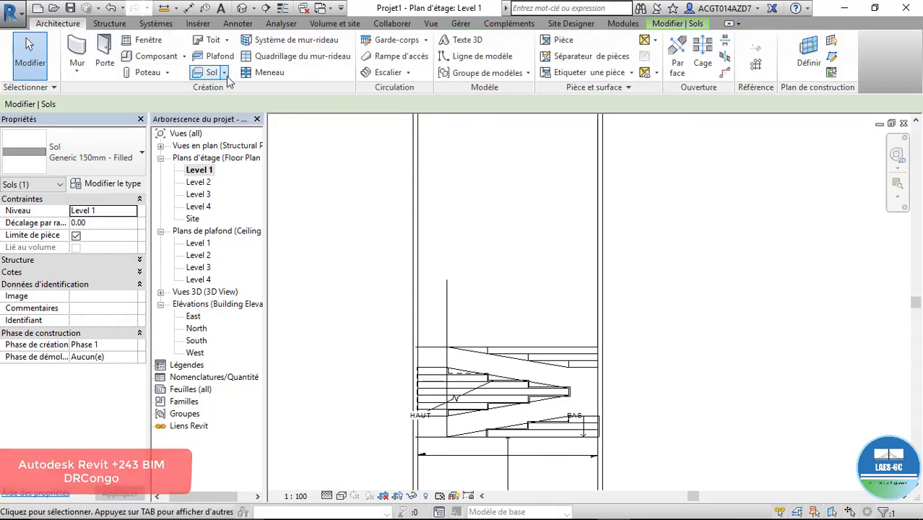
{"action": "left_click", "coordinate": [224, 75]}
{"action": "left_click", "coordinate": [229, 120]}
{"action": "scroll", "coordinate": [497, 385], "scroll_direction": "up", "scroll_amount": 2}
{"action": "scroll", "coordinate": [497, 385], "scroll_direction": "up", "scroll_amount": 2}
{"action": "left_click", "coordinate": [699, 40]}
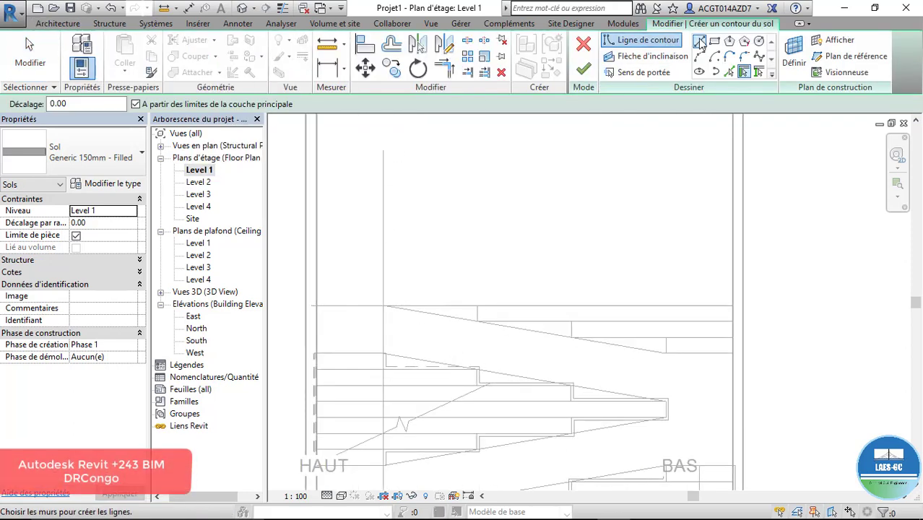
{"action": "left_click", "coordinate": [317, 353]}
{"action": "left_click", "coordinate": [384, 353]}
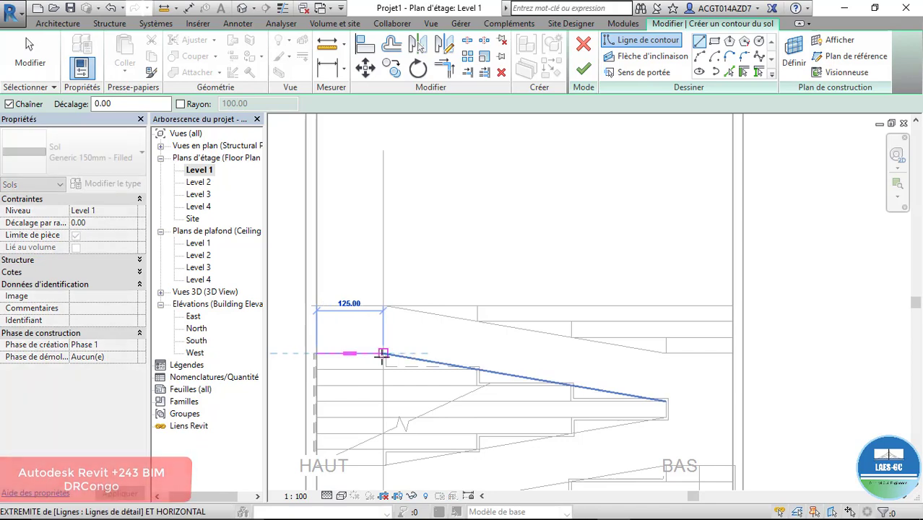
{"action": "left_click", "coordinate": [384, 305]}
{"action": "left_click", "coordinate": [728, 305]}
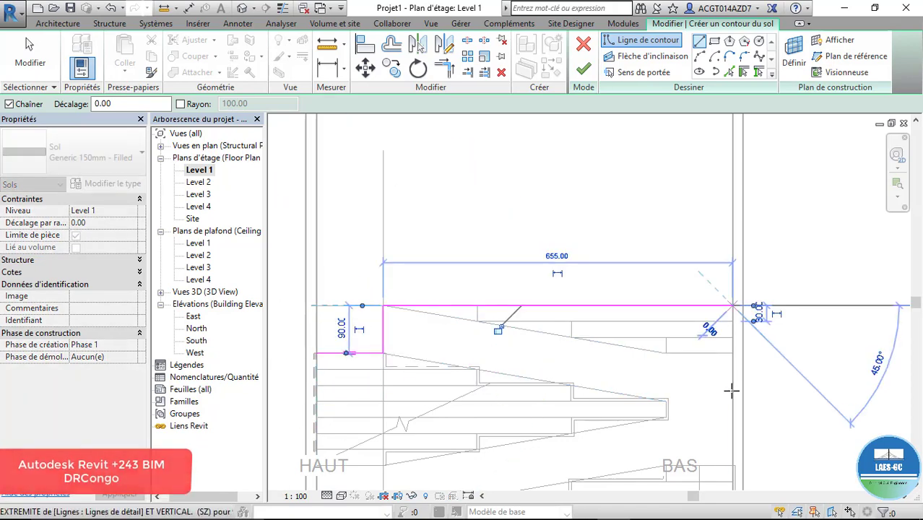
- Close the second floor's boundary up the right wall, across to the left wall, and back down to the starting corner
{"action": "scroll", "coordinate": [731, 289], "scroll_direction": "down", "scroll_amount": 3}
{"action": "left_click", "coordinate": [732, 237]}
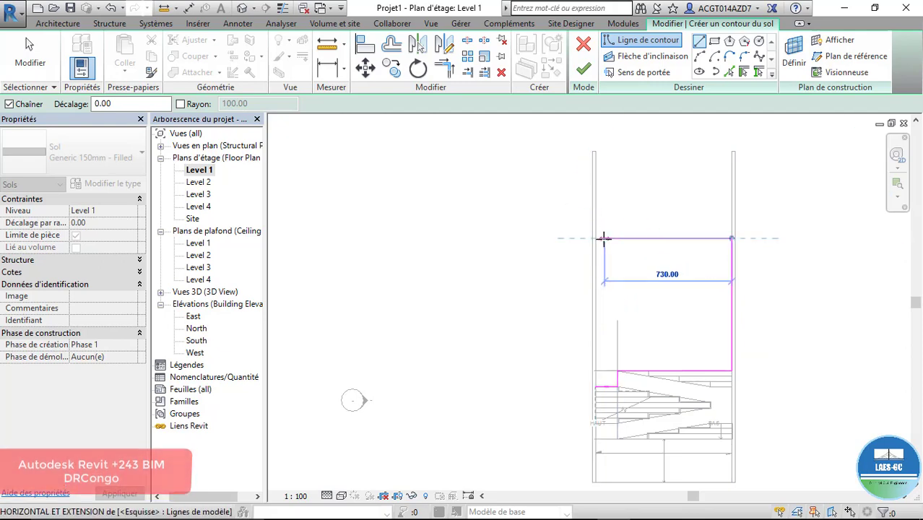
{"action": "left_click", "coordinate": [596, 238]}
{"action": "scroll", "coordinate": [607, 394], "scroll_direction": "up", "scroll_amount": 5}
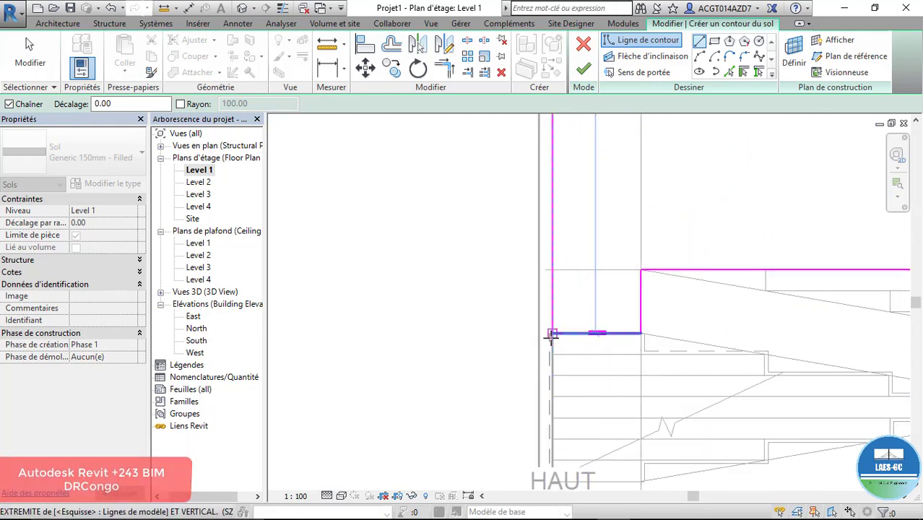
{"action": "left_click", "coordinate": [528, 342]}
{"action": "scroll", "coordinate": [528, 343], "scroll_direction": "down", "scroll_amount": 3}
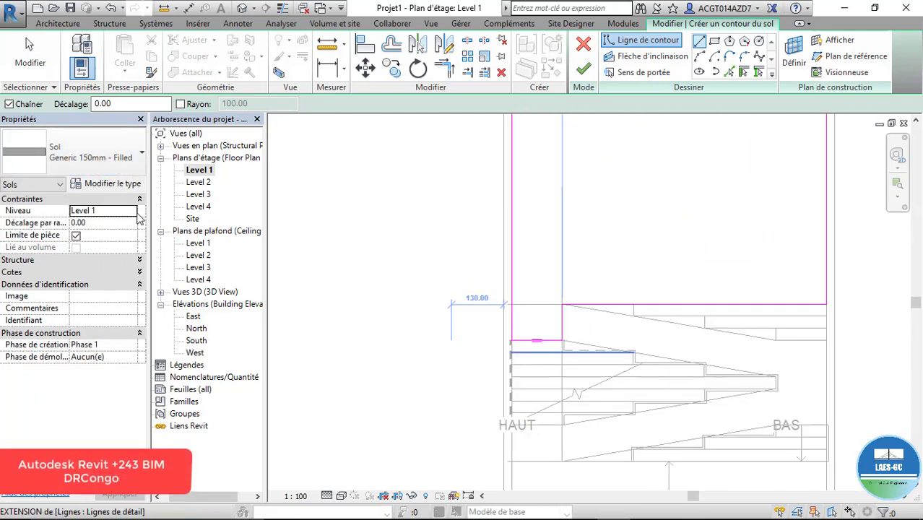
- Place the second floor on Level 3, finish its sketch, and show the model in the default 3D view
{"action": "left_click", "coordinate": [136, 214]}
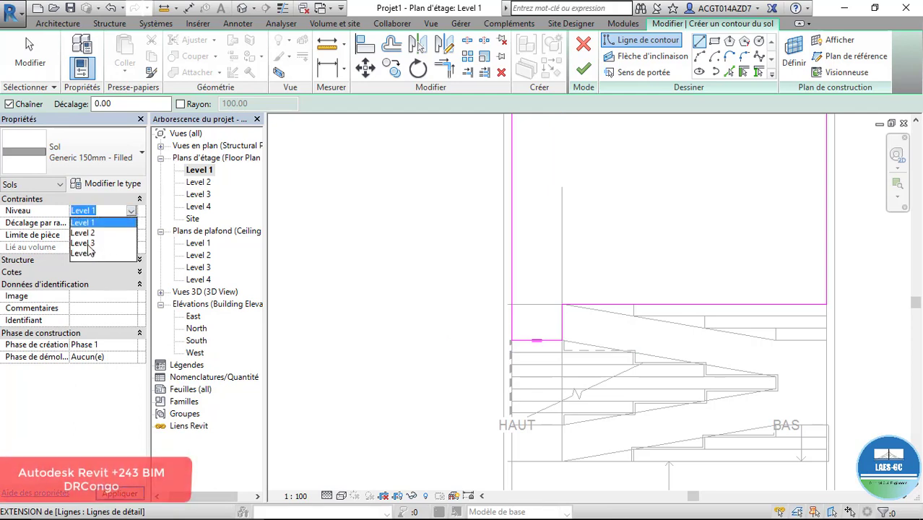
{"action": "left_click", "coordinate": [85, 244]}
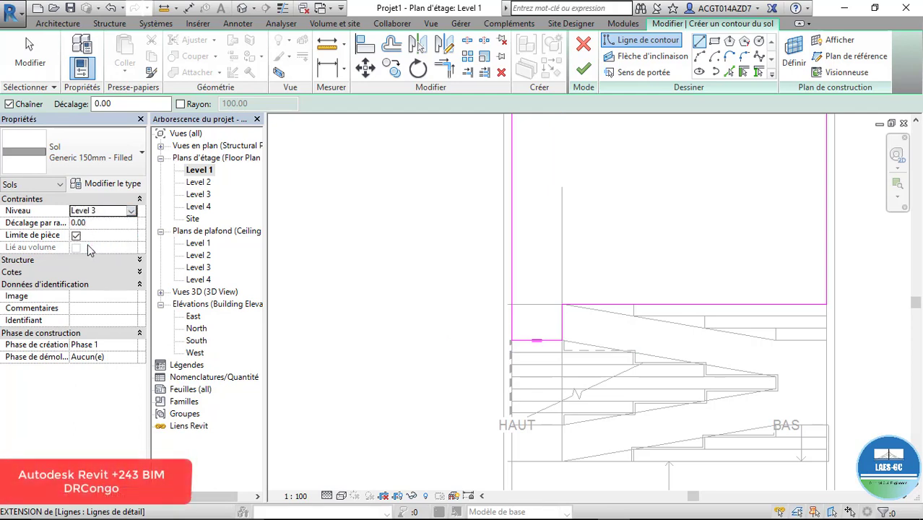
{"action": "left_click", "coordinate": [583, 71]}
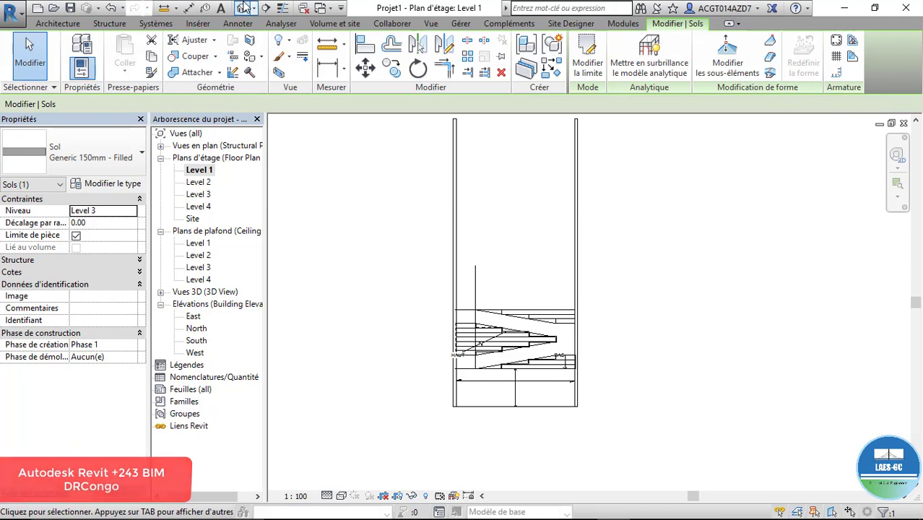
{"action": "left_click", "coordinate": [243, 8]}
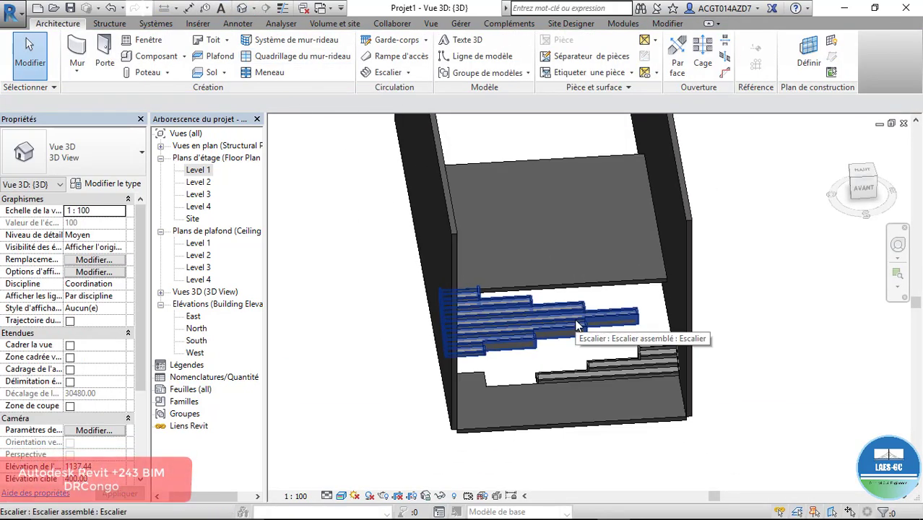
- Examine the middle stair flight and the railing lines beside the left wall in the 3D view
{"action": "left_click", "coordinate": [576, 326]}
{"action": "right_click", "coordinate": [548, 317]}
{"action": "key", "text": "Escape"}
{"action": "middle_click_drag", "start_coordinate": [546, 298], "coordinate": [457, 286], "text": "shift"}
{"action": "scroll", "coordinate": [463, 278], "scroll_direction": "up", "scroll_amount": 3}
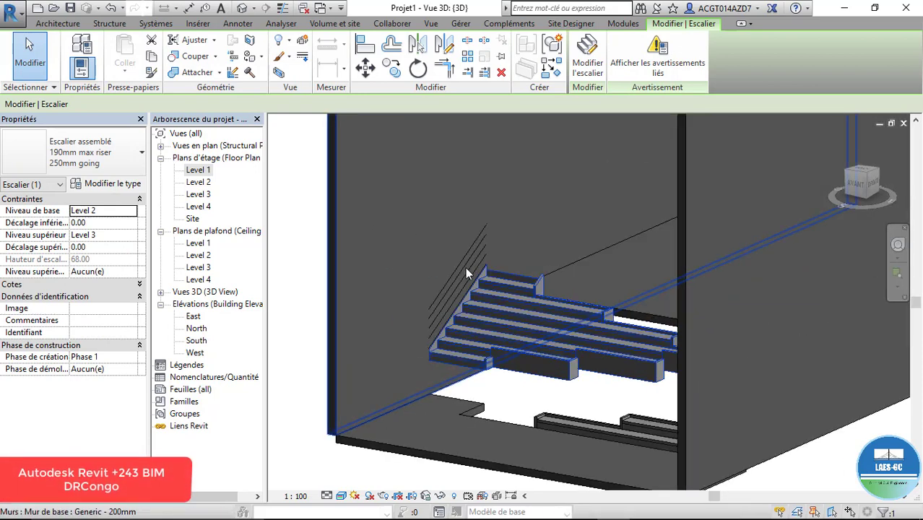
{"action": "left_click", "coordinate": [466, 258]}
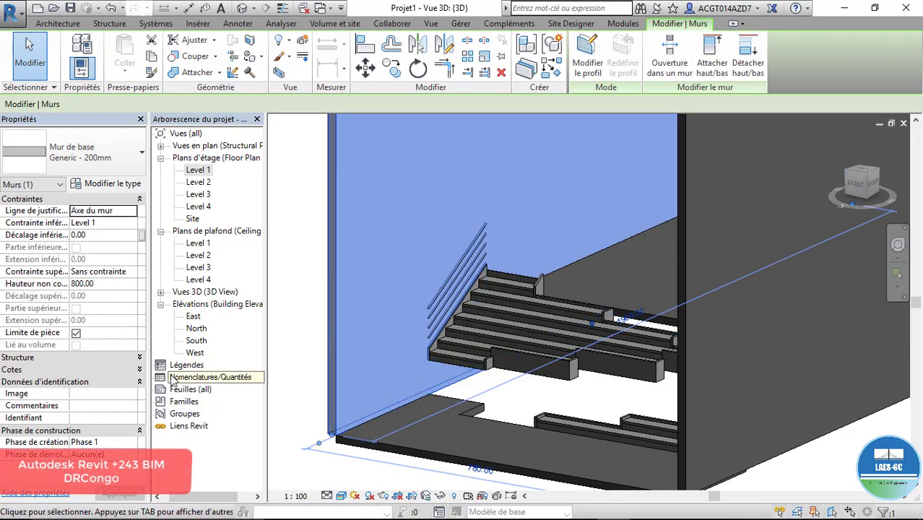
{"action": "left_click", "coordinate": [278, 411]}
{"action": "scroll", "coordinate": [605, 335], "scroll_direction": "up", "scroll_amount": 3}
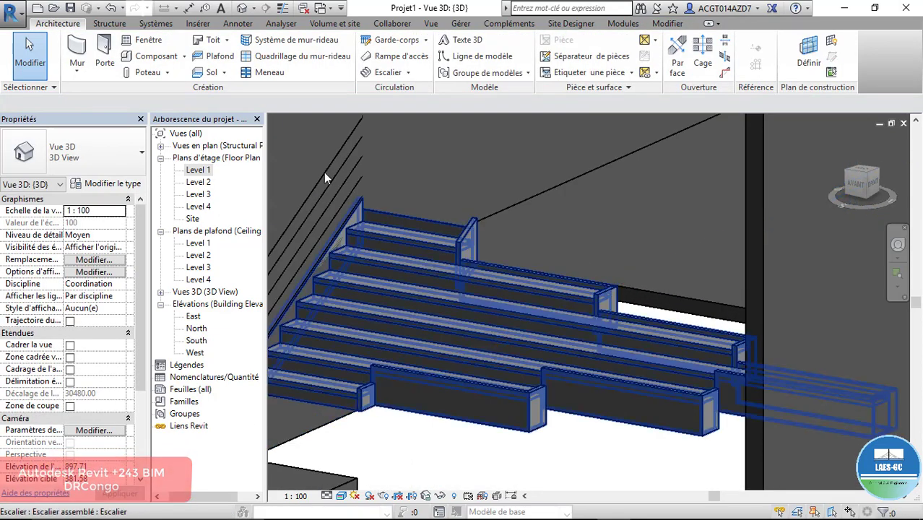
{"action": "left_click", "coordinate": [340, 175]}
{"action": "scroll", "coordinate": [758, 422], "scroll_direction": "down", "scroll_amount": 5}
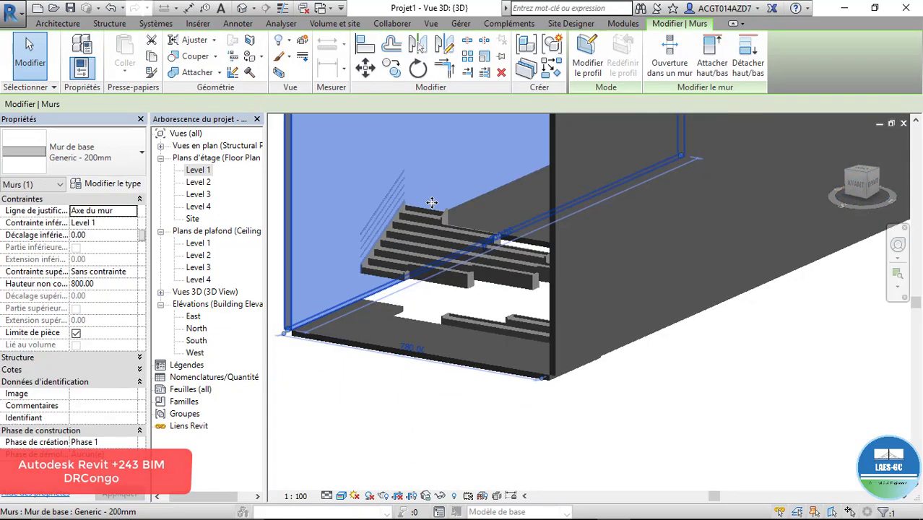
{"action": "left_click", "coordinate": [271, 277]}
- Open the Level 1 floor plan and start a structural floor with a straight-line boundary
{"action": "double_click", "coordinate": [198, 171]}
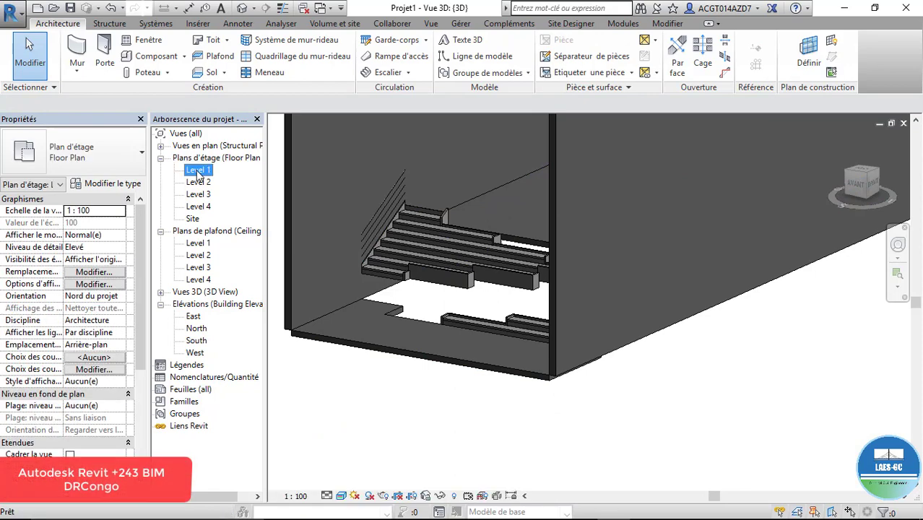
{"action": "scroll", "coordinate": [475, 308], "scroll_direction": "up", "scroll_amount": 5}
{"action": "scroll", "coordinate": [453, 252], "scroll_direction": "down", "scroll_amount": 4}
{"action": "scroll", "coordinate": [518, 334], "scroll_direction": "up", "scroll_amount": 6}
{"action": "scroll", "coordinate": [667, 301], "scroll_direction": "up", "scroll_amount": 3}
{"action": "scroll", "coordinate": [637, 311], "scroll_direction": "down", "scroll_amount": 4}
{"action": "scroll", "coordinate": [571, 303], "scroll_direction": "up", "scroll_amount": 4}
{"action": "scroll", "coordinate": [676, 363], "scroll_direction": "down", "scroll_amount": 3}
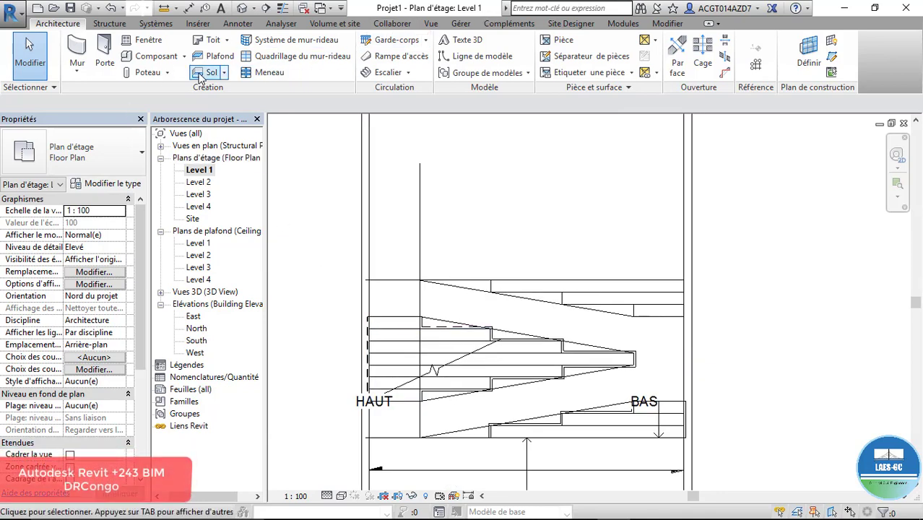
{"action": "left_click", "coordinate": [228, 74]}
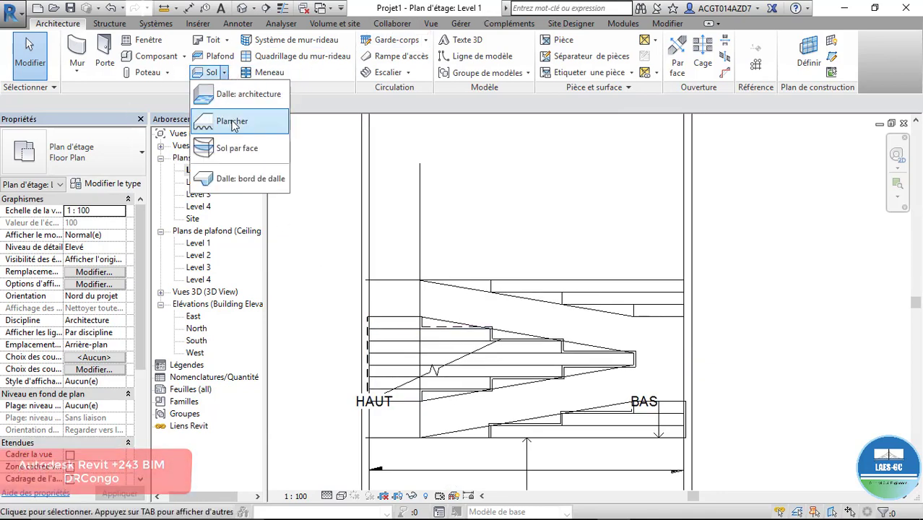
{"action": "left_click", "coordinate": [278, 121]}
{"action": "scroll", "coordinate": [668, 385], "scroll_direction": "up", "scroll_amount": 2}
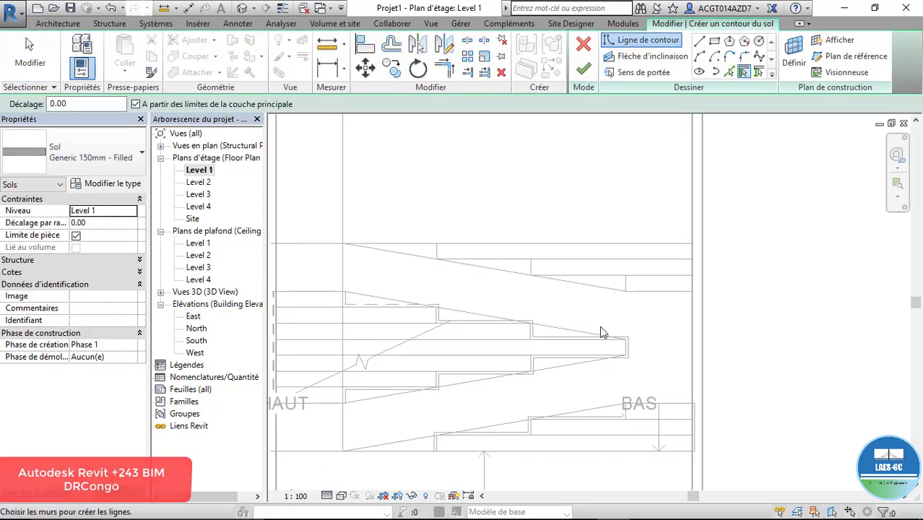
{"action": "left_click", "coordinate": [699, 41]}
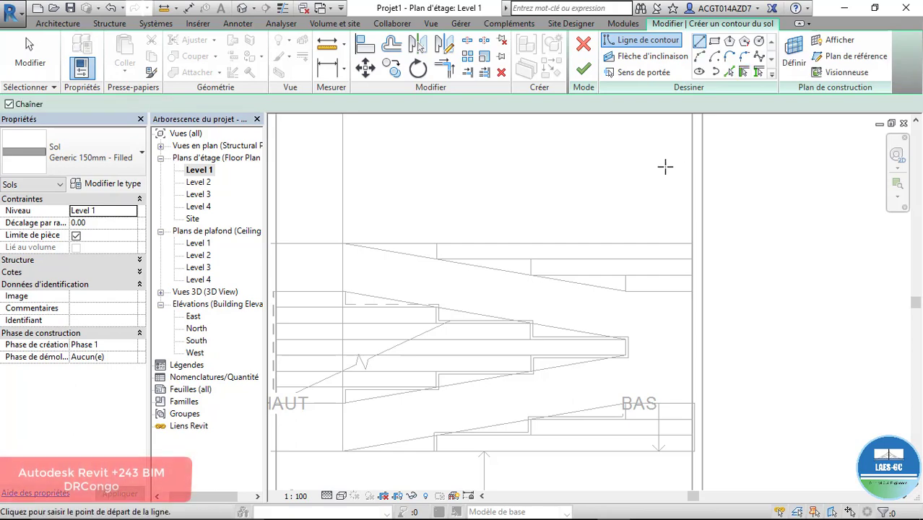
{"action": "scroll", "coordinate": [783, 266], "scroll_direction": "down", "scroll_amount": 2}
{"action": "scroll", "coordinate": [671, 348], "scroll_direction": "up", "scroll_amount": 2}
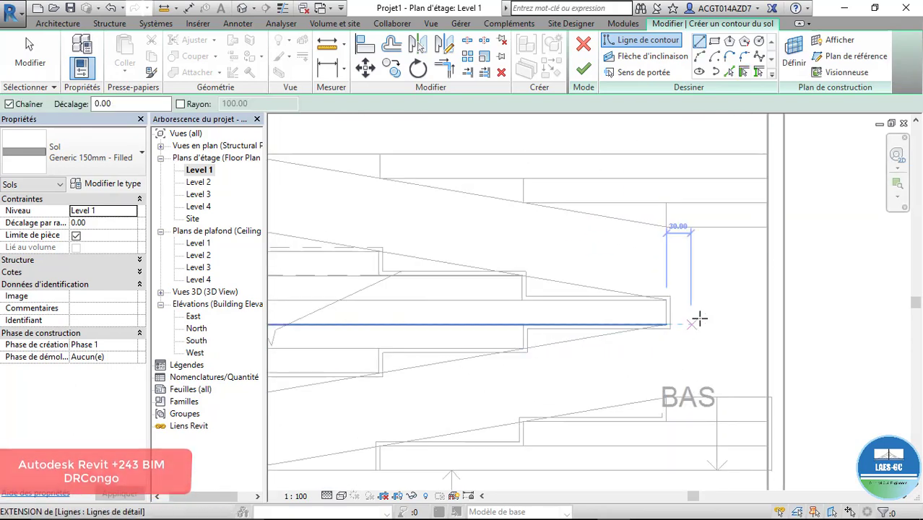
{"action": "scroll", "coordinate": [692, 283], "scroll_direction": "down", "scroll_amount": 2}
{"action": "scroll", "coordinate": [385, 350], "scroll_direction": "up", "scroll_amount": 3}
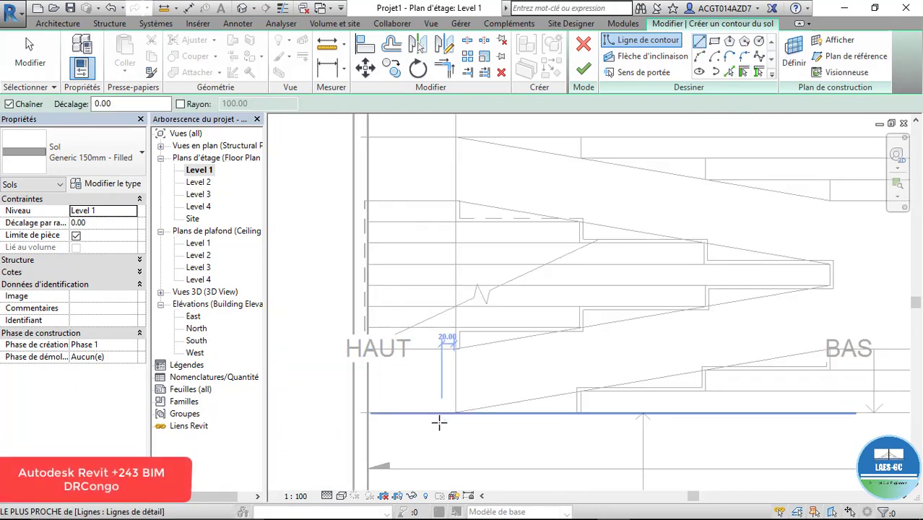
{"action": "scroll", "coordinate": [442, 419], "scroll_direction": "down", "scroll_amount": 2}
{"action": "scroll", "coordinate": [486, 260], "scroll_direction": "up", "scroll_amount": 2}
{"action": "scroll", "coordinate": [356, 250], "scroll_direction": "down", "scroll_amount": 1}
{"action": "left_click", "coordinate": [423, 266]}
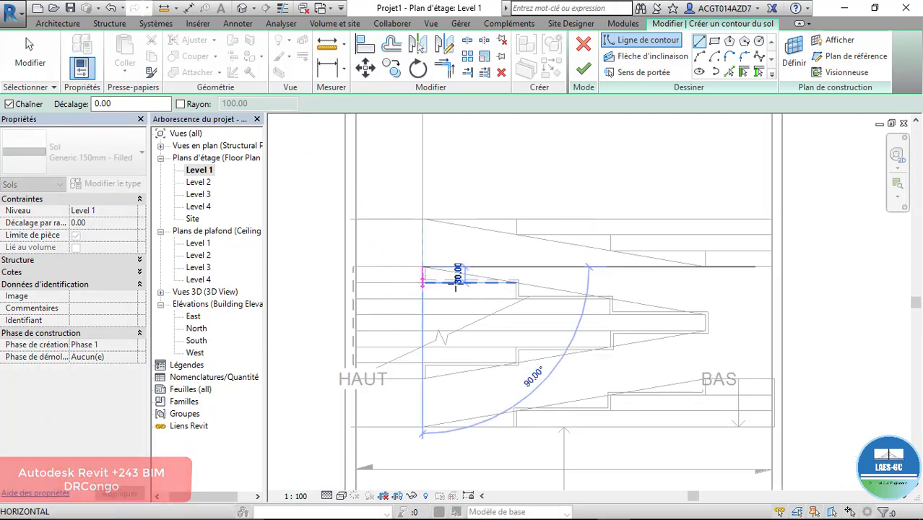
{"action": "scroll", "coordinate": [477, 267], "scroll_direction": "up", "scroll_amount": 2}
{"action": "left_click", "coordinate": [517, 274]}
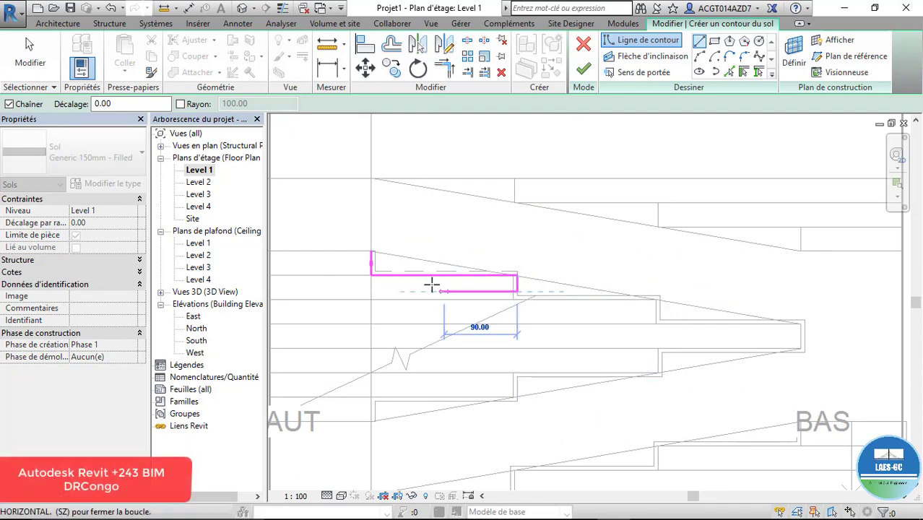
{"action": "scroll", "coordinate": [431, 283], "scroll_direction": "up", "scroll_amount": 2}
{"action": "key", "text": "Escape"}
{"action": "key", "text": "Escape"}
{"action": "left_click", "coordinate": [570, 270]}
{"action": "key", "text": "Delete"}
{"action": "left_click", "coordinate": [329, 251]}
{"action": "key", "text": "Delete"}
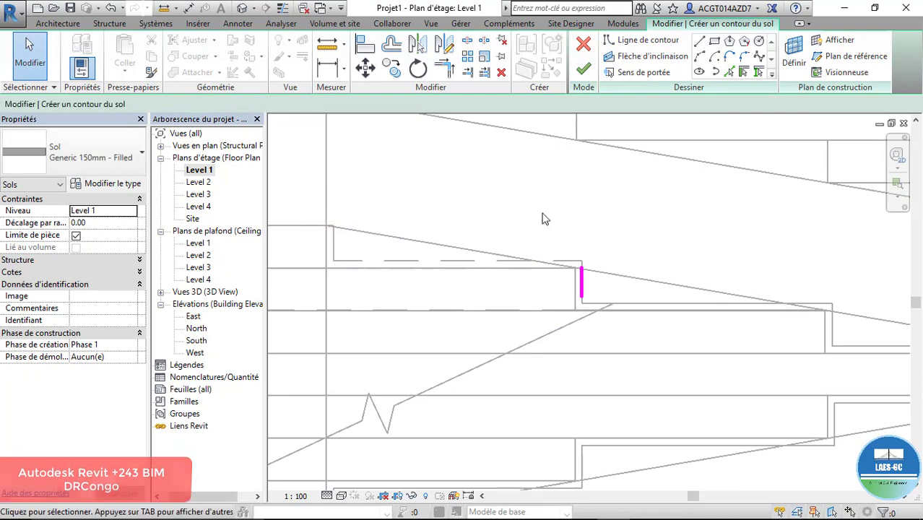
{"action": "left_click", "coordinate": [583, 282]}
{"action": "key", "text": "Delete"}
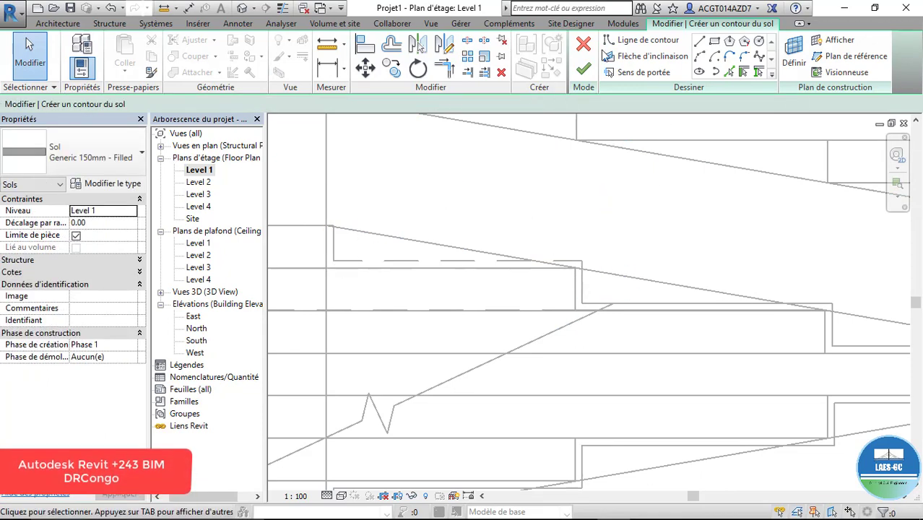
- Sketch the floor's lower stepped edge along the middle flight's treads: 30 down, 175.33 across, and on in two more steps to the flight's tip
{"action": "left_click", "coordinate": [699, 40]}
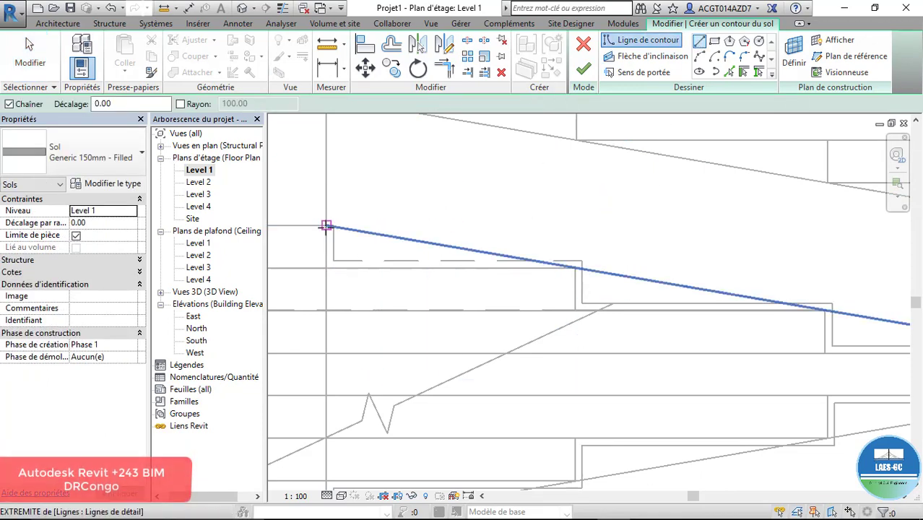
{"action": "left_click", "coordinate": [325, 227]}
{"action": "left_click", "coordinate": [327, 268]}
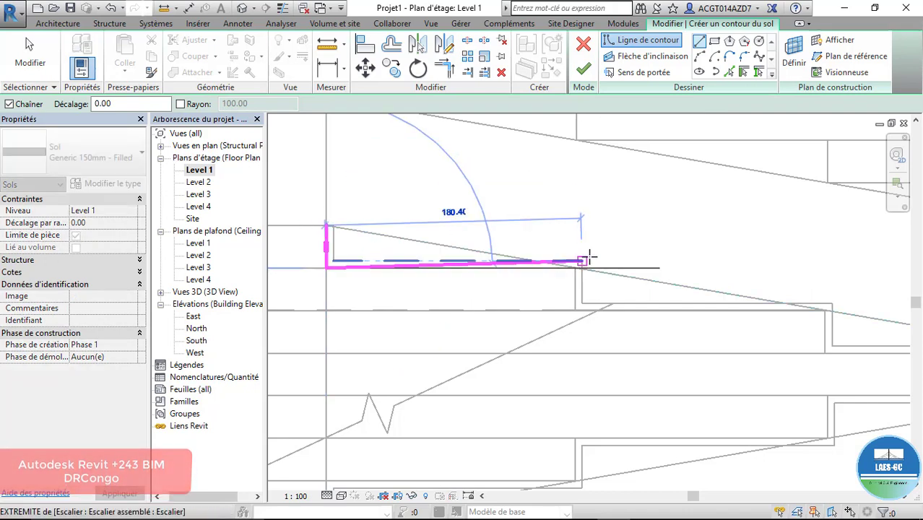
{"action": "left_click", "coordinate": [575, 267]}
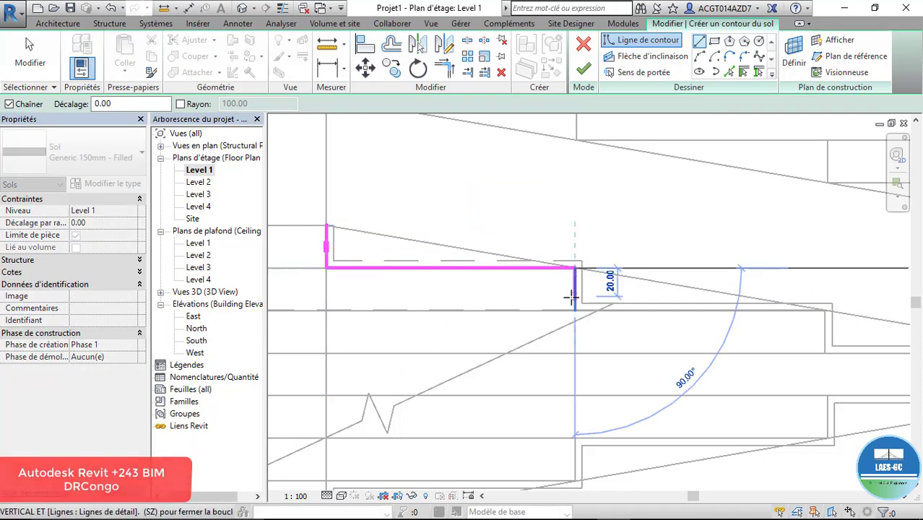
{"action": "left_click", "coordinate": [576, 310]}
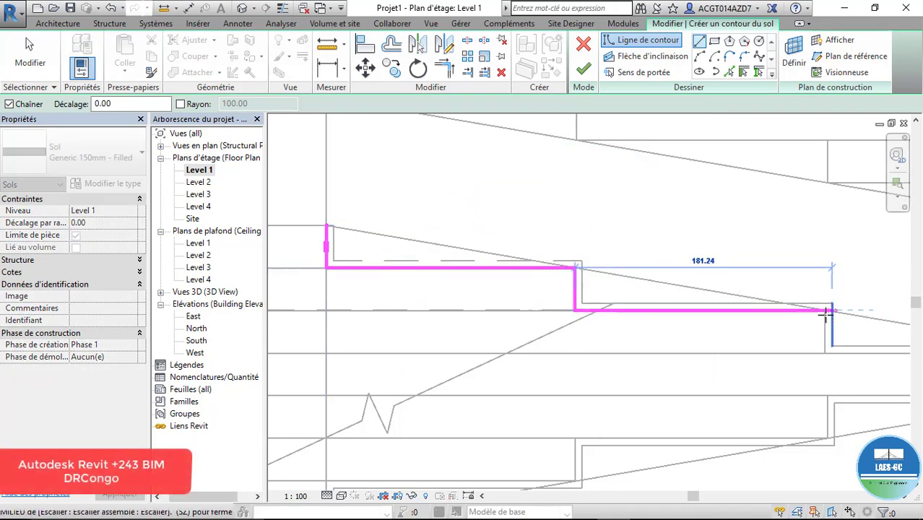
{"action": "left_click", "coordinate": [825, 310]}
{"action": "scroll", "coordinate": [629, 311], "scroll_direction": "down", "scroll_amount": 2}
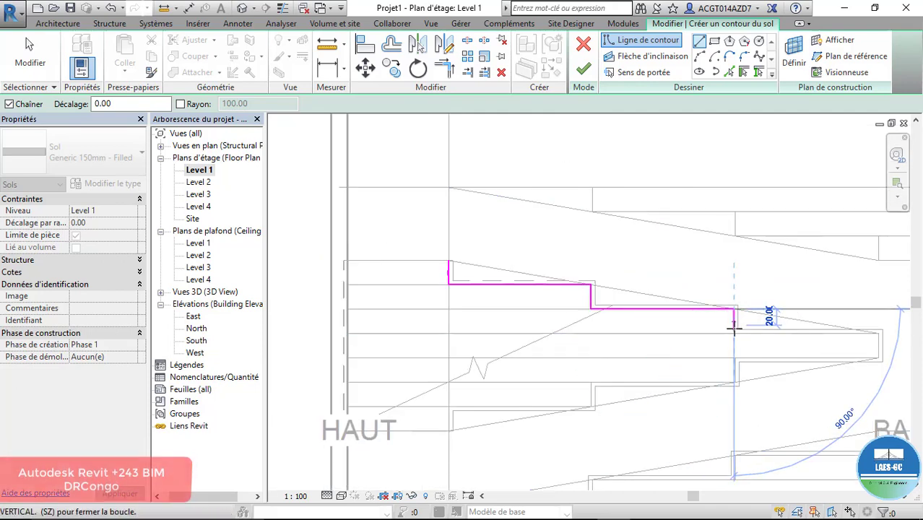
{"action": "left_click", "coordinate": [734, 333]}
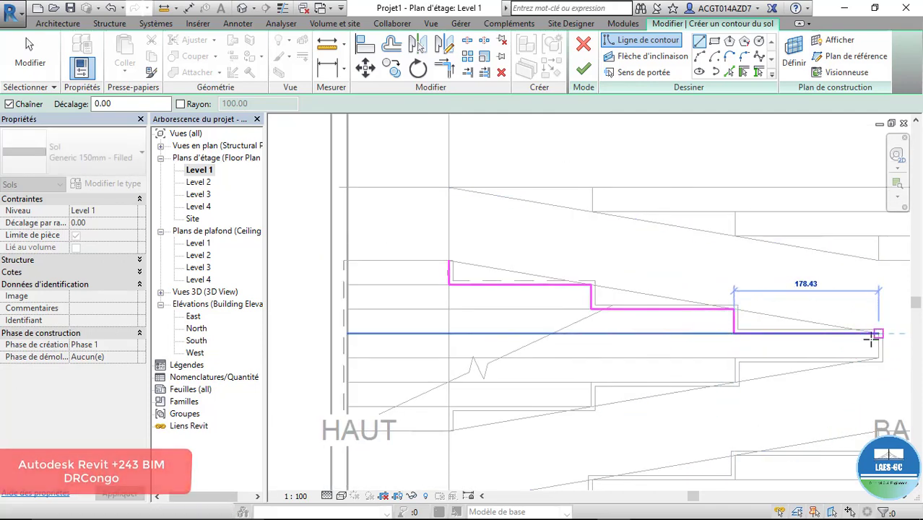
{"action": "left_click", "coordinate": [879, 334]}
{"action": "scroll", "coordinate": [737, 386], "scroll_direction": "down", "scroll_amount": 5}
{"action": "scroll", "coordinate": [831, 372], "scroll_direction": "up", "scroll_amount": 4}
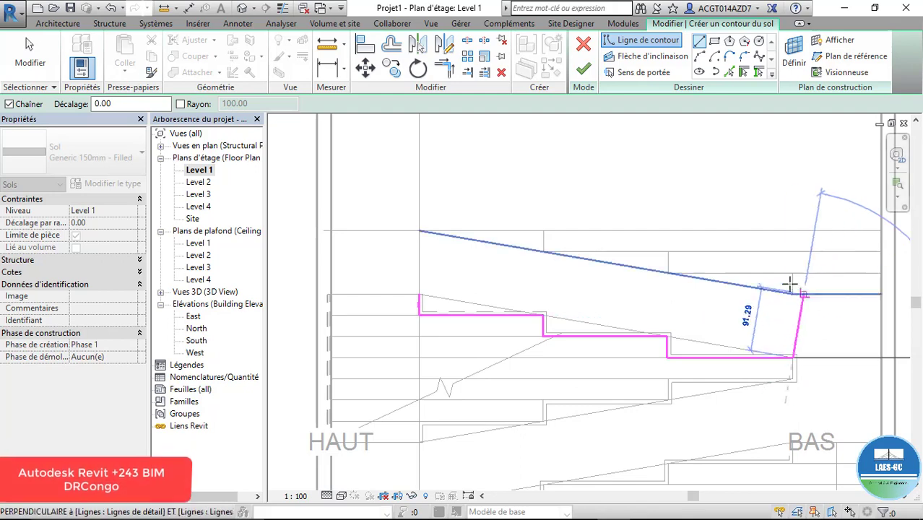
- Continue the boundary vertically from the tip to the upper flight, and follow its stepped edge back to the left corner
{"action": "left_click", "coordinate": [793, 273]}
{"action": "left_click", "coordinate": [667, 273]}
{"action": "left_click", "coordinate": [669, 251]}
{"action": "left_click", "coordinate": [543, 251]}
{"action": "left_click", "coordinate": [543, 231]}
{"action": "left_click", "coordinate": [419, 231]}
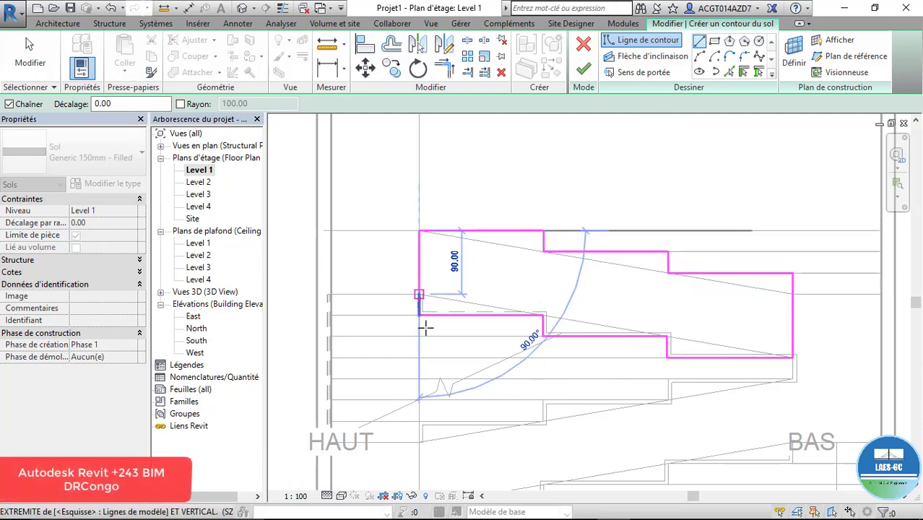
- Replace the overlapping lines on the boundary's left edge with one vertical line that closes the loop
{"action": "scroll", "coordinate": [424, 321], "scroll_direction": "up", "scroll_amount": 3}
{"action": "left_click", "coordinate": [413, 297]}
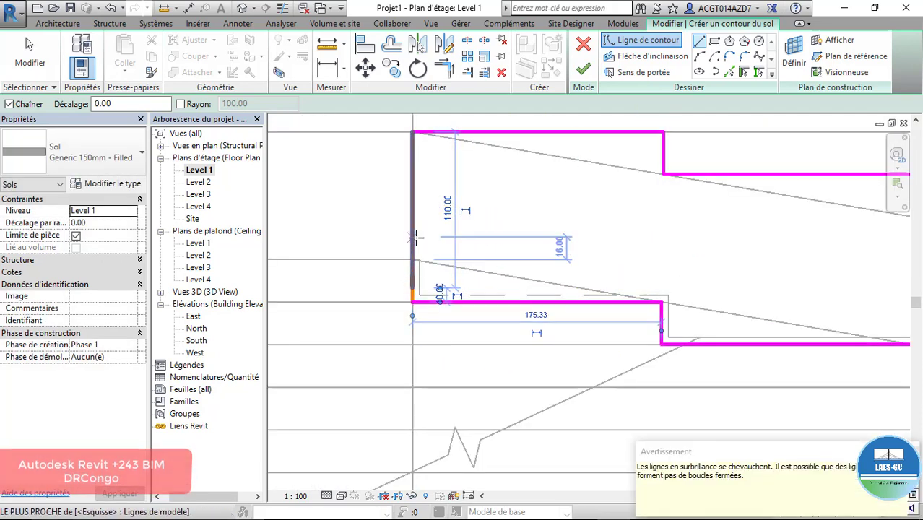
{"action": "key", "text": "Escape"}
{"action": "left_click", "coordinate": [413, 290]}
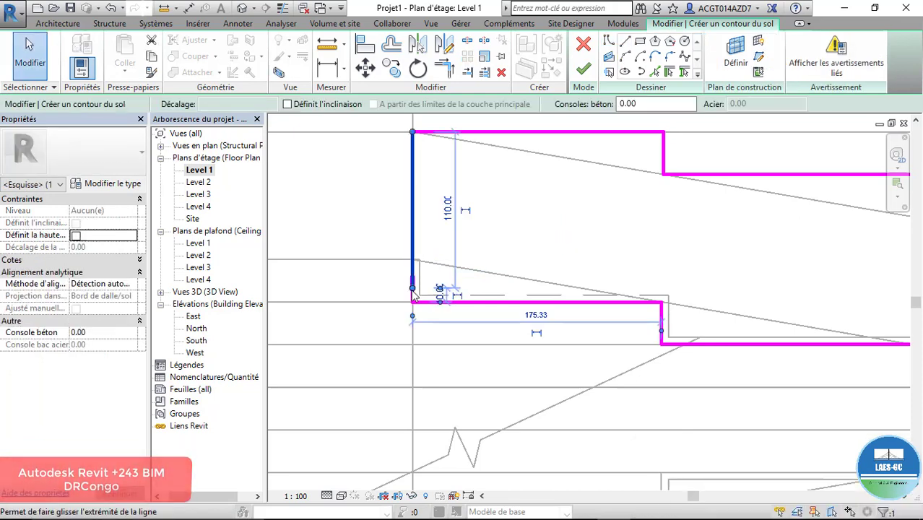
{"action": "key", "text": "Delete"}
{"action": "left_click", "coordinate": [410, 283]}
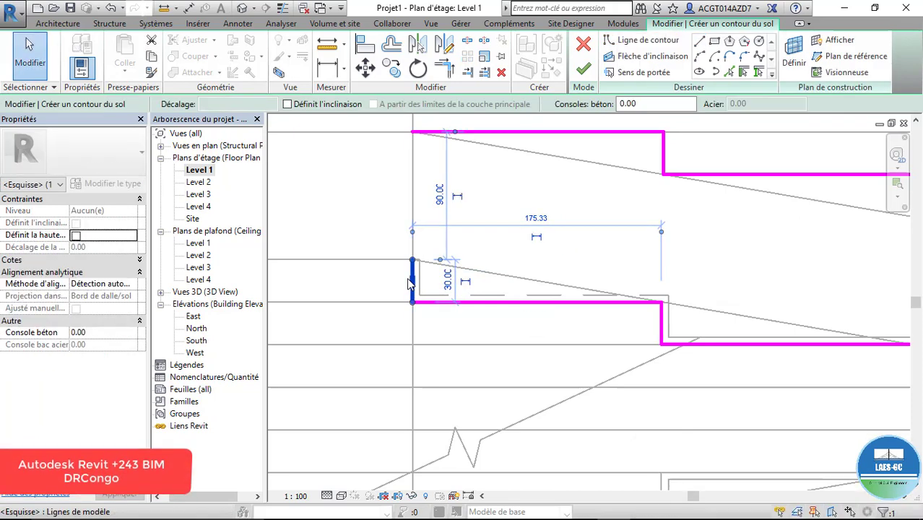
{"action": "key", "text": "Delete"}
{"action": "left_click", "coordinate": [648, 40]}
{"action": "left_click", "coordinate": [412, 132]}
{"action": "left_click", "coordinate": [412, 302]}
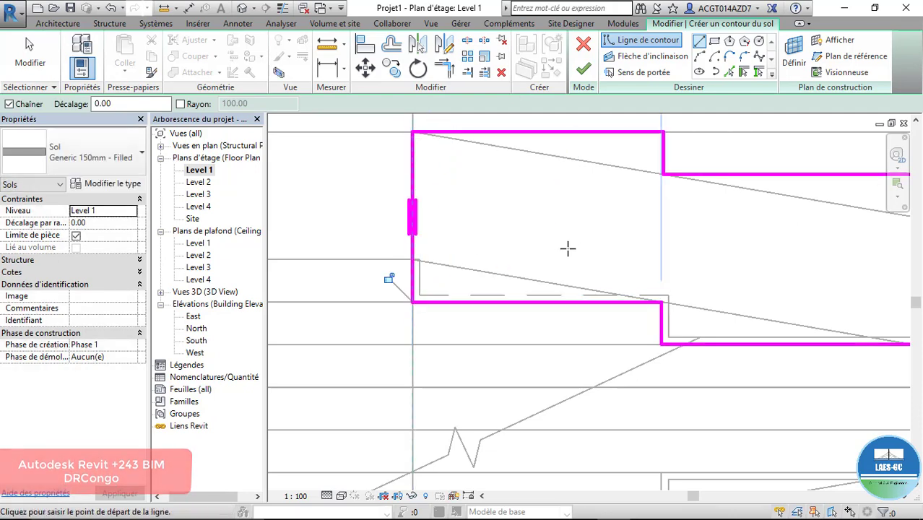
- Add a slope arrow from the boundary's lower-right corner along the diagonal guide line to the left edge, about 538 long
{"action": "scroll", "coordinate": [376, 351], "scroll_direction": "down", "scroll_amount": 4}
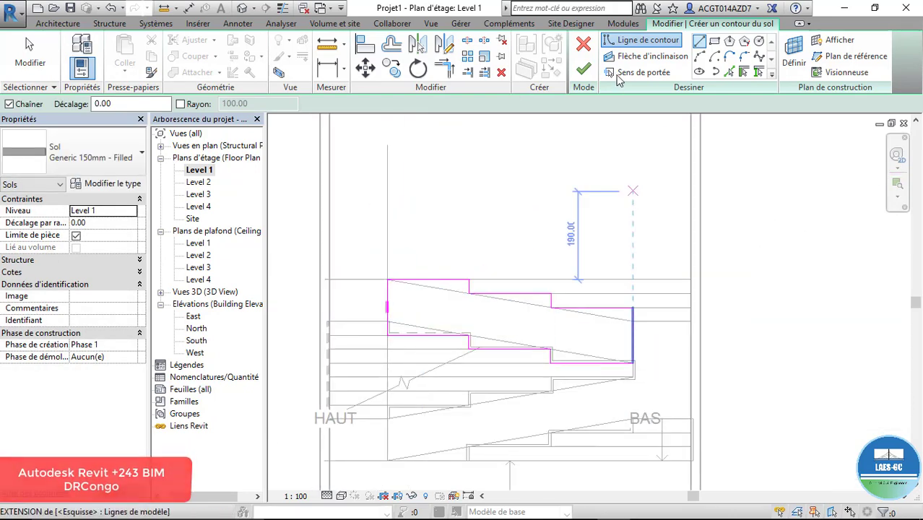
{"action": "left_click", "coordinate": [633, 57]}
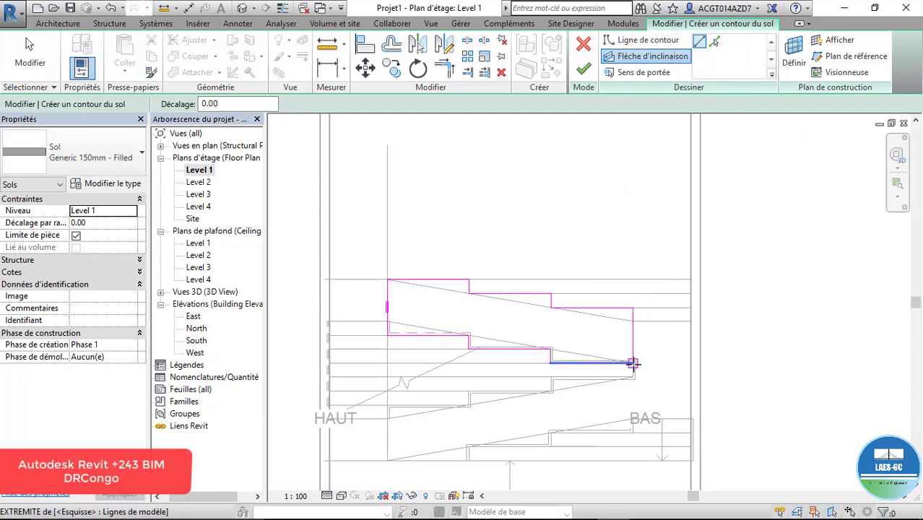
{"action": "left_click", "coordinate": [633, 363]}
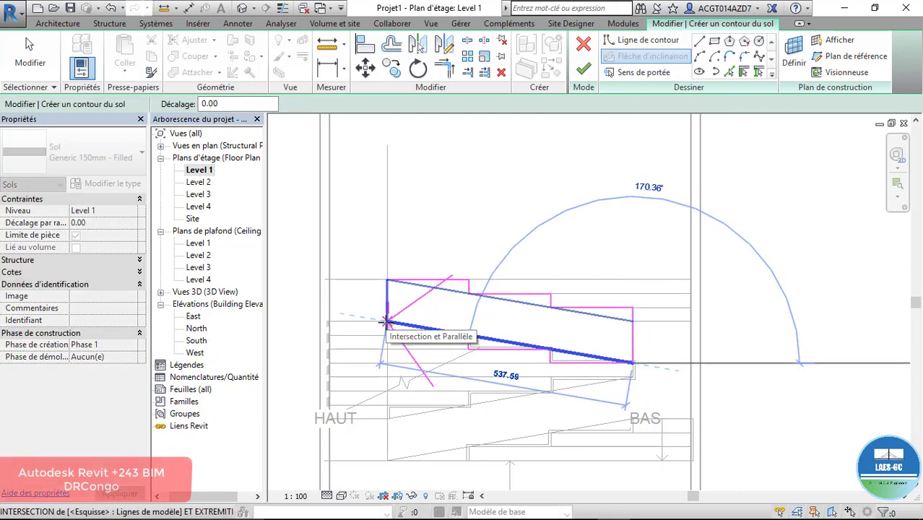
{"action": "left_click", "coordinate": [387, 322]}
{"action": "scroll", "coordinate": [430, 260], "scroll_direction": "up", "scroll_amount": 3}
{"action": "scroll", "coordinate": [429, 260], "scroll_direction": "down", "scroll_amount": 2}
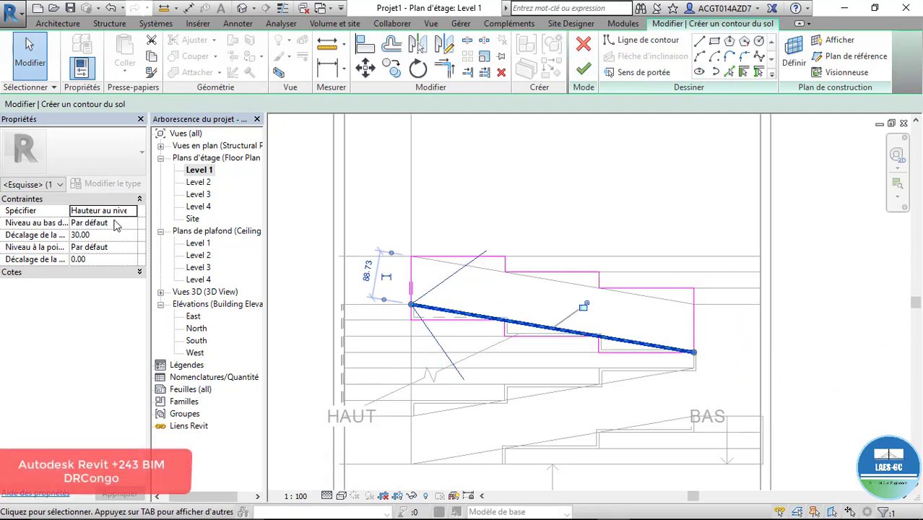
- Set the slope arrow's tail to Level 2 with a 0.00 offset and its head to Level 3
{"action": "left_click", "coordinate": [115, 223]}
{"action": "left_click", "coordinate": [131, 223]}
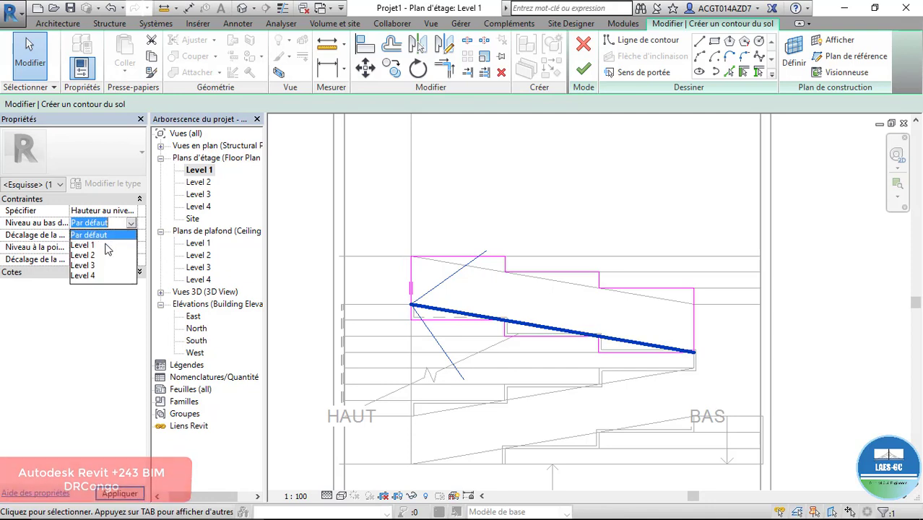
{"action": "left_click", "coordinate": [87, 255]}
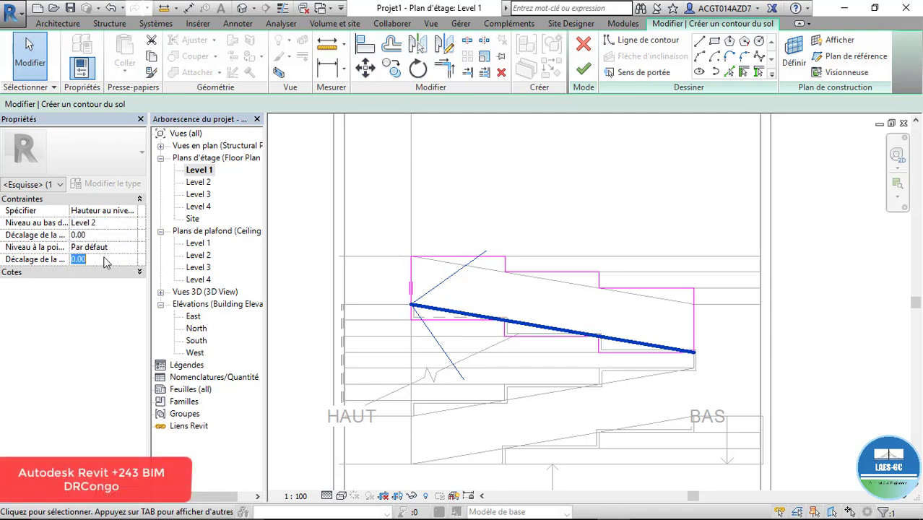
{"action": "left_click", "coordinate": [129, 247]}
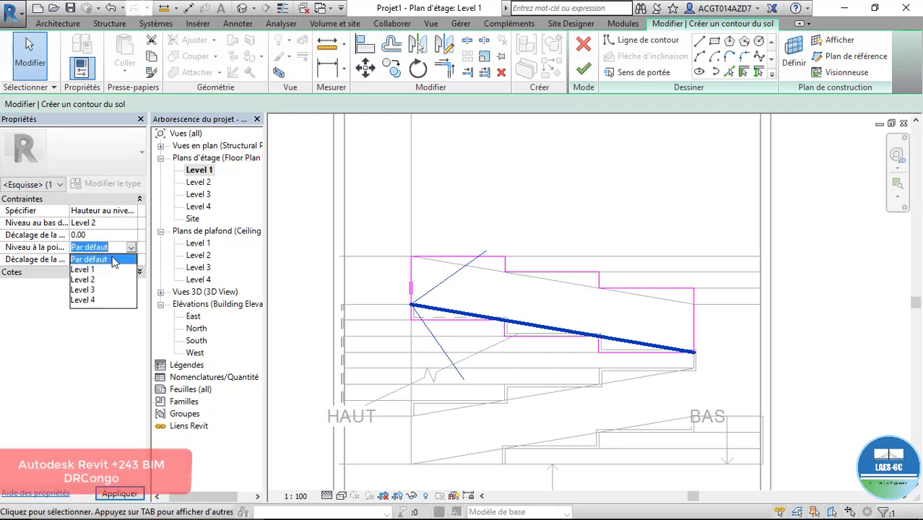
{"action": "left_click", "coordinate": [90, 290]}
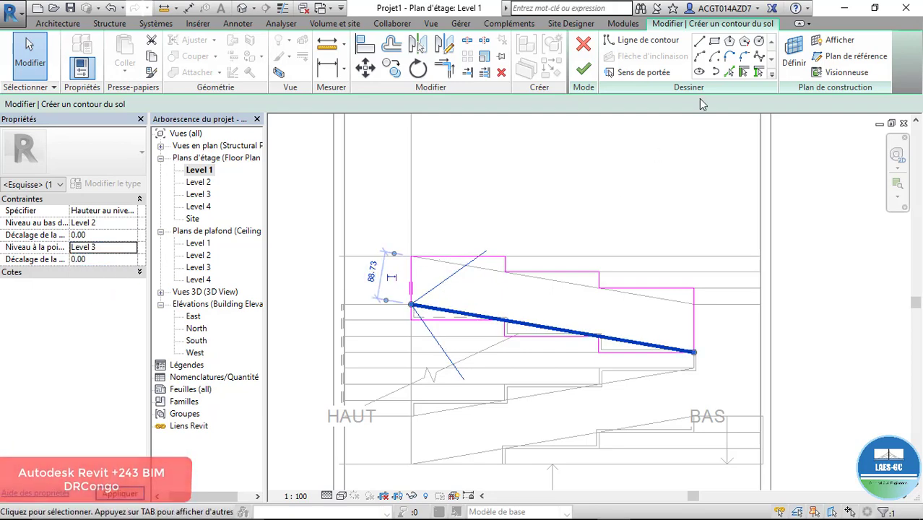
- Finish the sloped floor's boundary sketch
{"action": "left_click", "coordinate": [582, 68]}
{"action": "scroll", "coordinate": [483, 215], "scroll_direction": "down", "scroll_amount": 3}
{"action": "scroll", "coordinate": [581, 293], "scroll_direction": "up", "scroll_amount": 4}
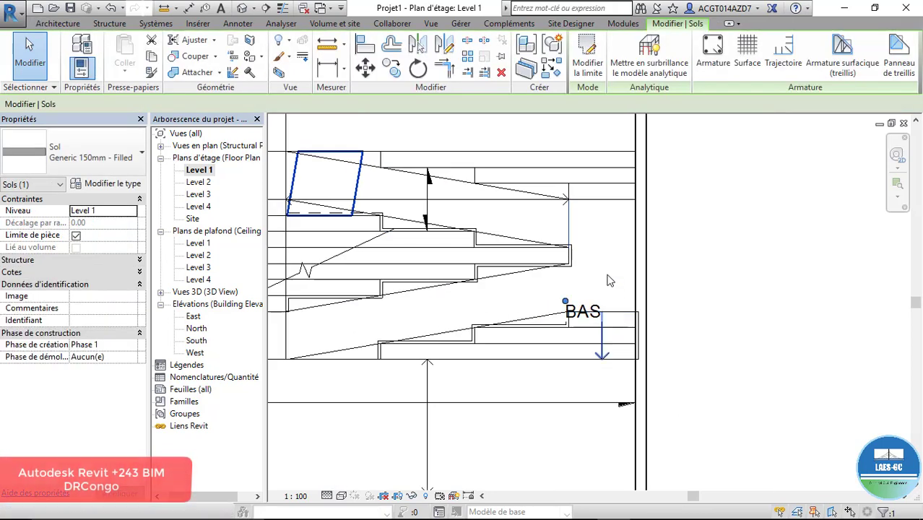
- Start a new floor and sketch a 125 by 210 rectangular landing boundary against the right wall, between the flights
{"action": "left_click", "coordinate": [65, 23]}
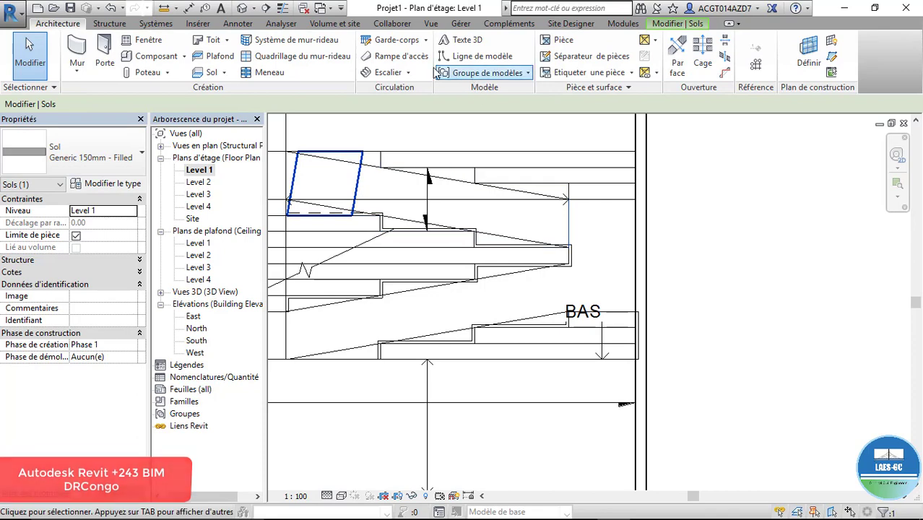
{"action": "left_click", "coordinate": [225, 72]}
{"action": "left_click", "coordinate": [210, 91]}
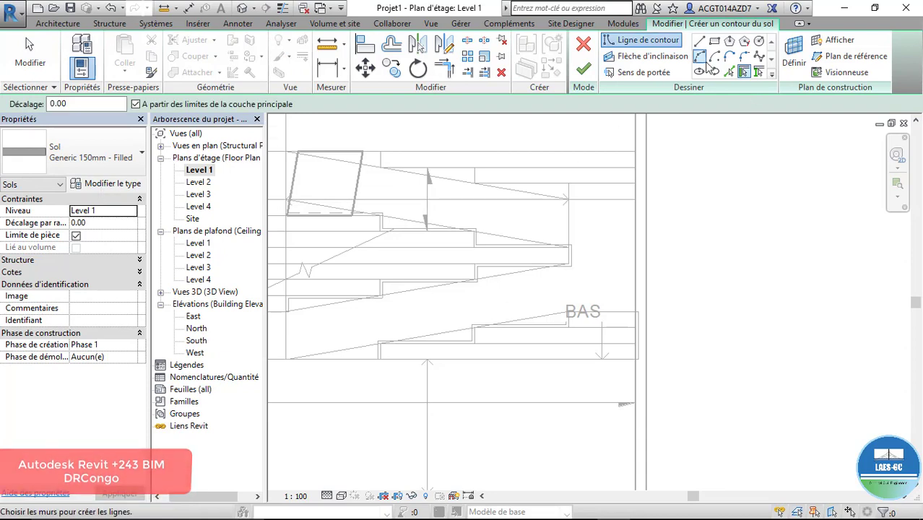
{"action": "left_click", "coordinate": [714, 41]}
{"action": "left_click", "coordinate": [569, 200]}
{"action": "left_click", "coordinate": [636, 327]}
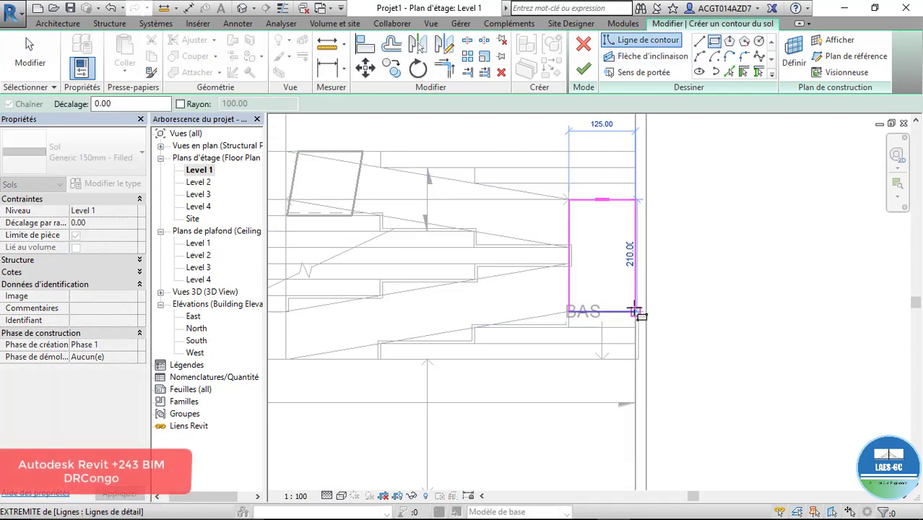
{"action": "left_click", "coordinate": [636, 312]}
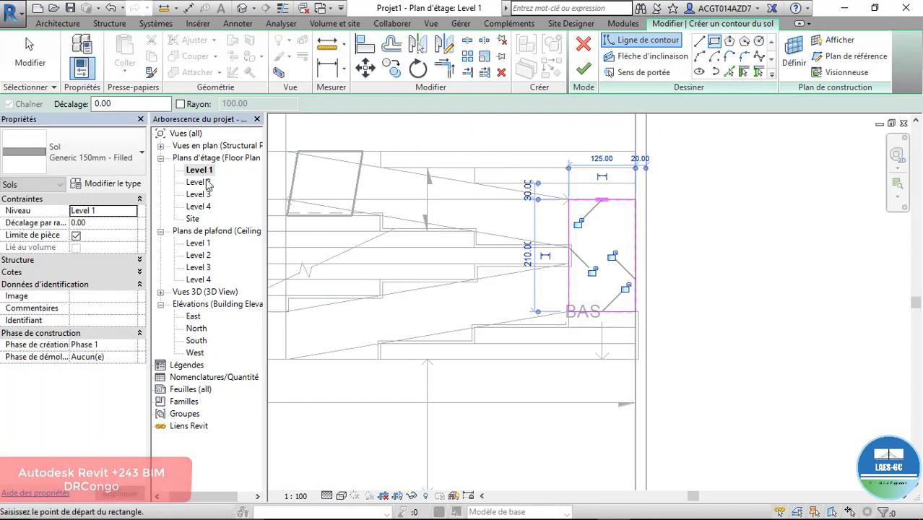
- Assign the landing floor to Level 2 and finish its sketch
{"action": "left_click", "coordinate": [131, 211]}
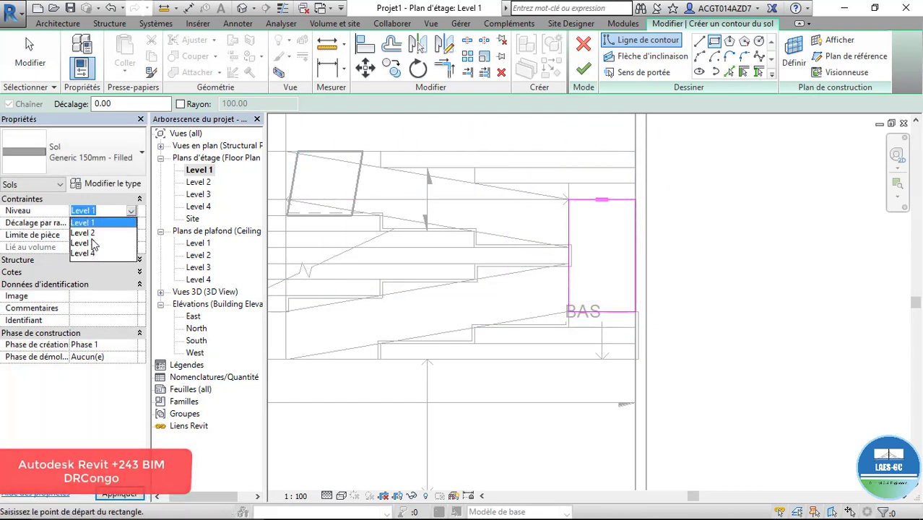
{"action": "left_click", "coordinate": [87, 233]}
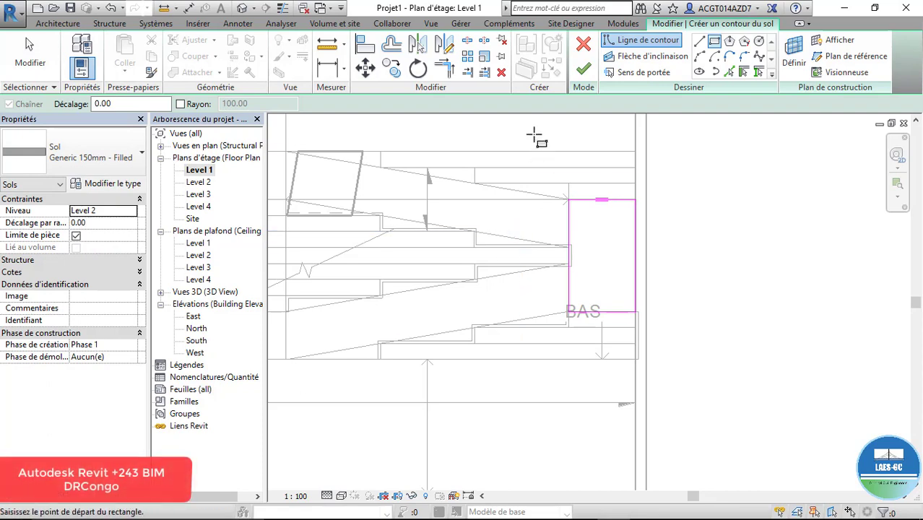
{"action": "left_click", "coordinate": [583, 69]}
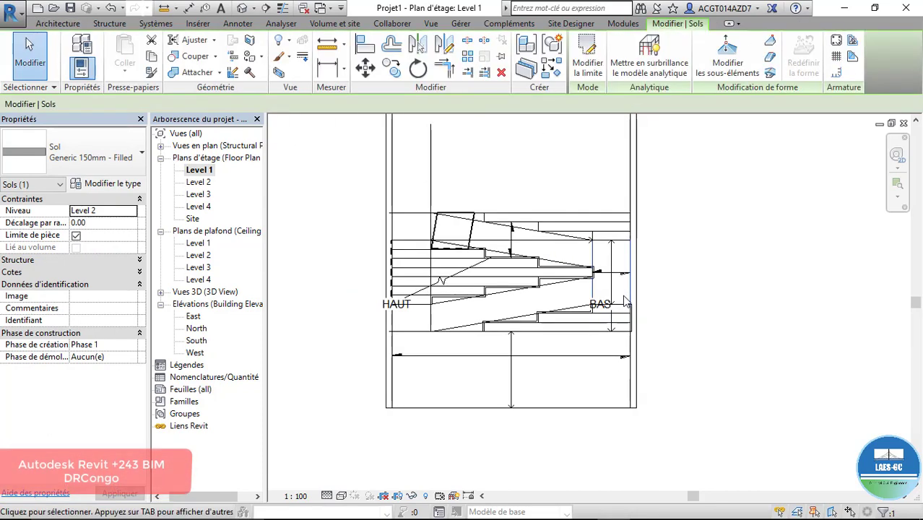
- Examine the stair flights and the adjoining floors between the walls from several angles in the 3D view
{"action": "left_click", "coordinate": [242, 9]}
{"action": "scroll", "coordinate": [514, 269], "scroll_direction": "down", "scroll_amount": 3}
{"action": "left_click", "coordinate": [514, 270]}
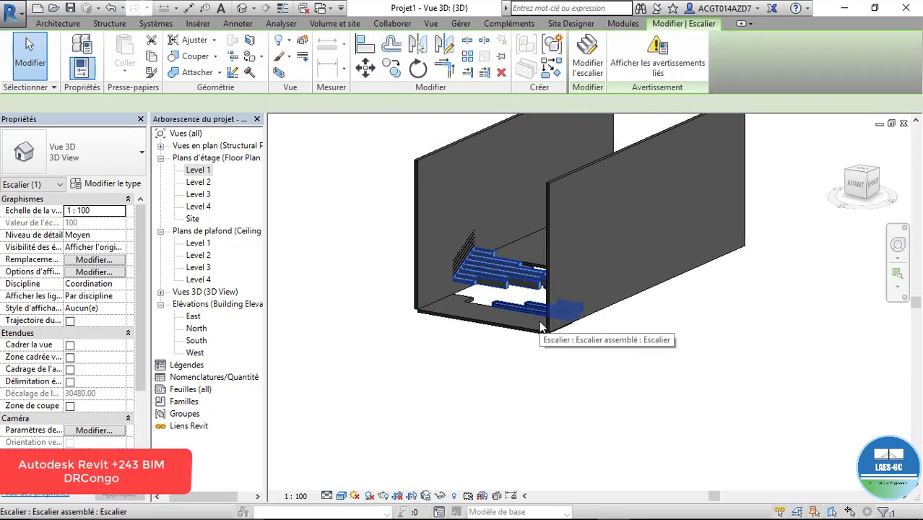
{"action": "right_click", "coordinate": [540, 321]}
{"action": "left_click", "coordinate": [619, 398]}
{"action": "middle_click_drag", "start_coordinate": [534, 309], "coordinate": [627, 438], "text": "shift"}
{"action": "scroll", "coordinate": [573, 254], "scroll_direction": "up", "scroll_amount": 3}
{"action": "middle_click_drag", "start_coordinate": [567, 254], "coordinate": [455, 340], "text": "shift"}
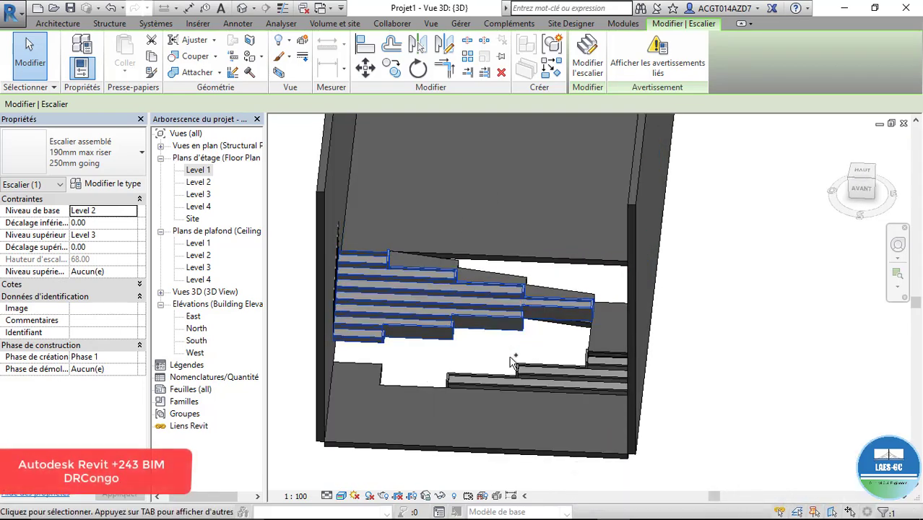
{"action": "right_click", "coordinate": [490, 338]}
{"action": "key", "text": "Escape"}
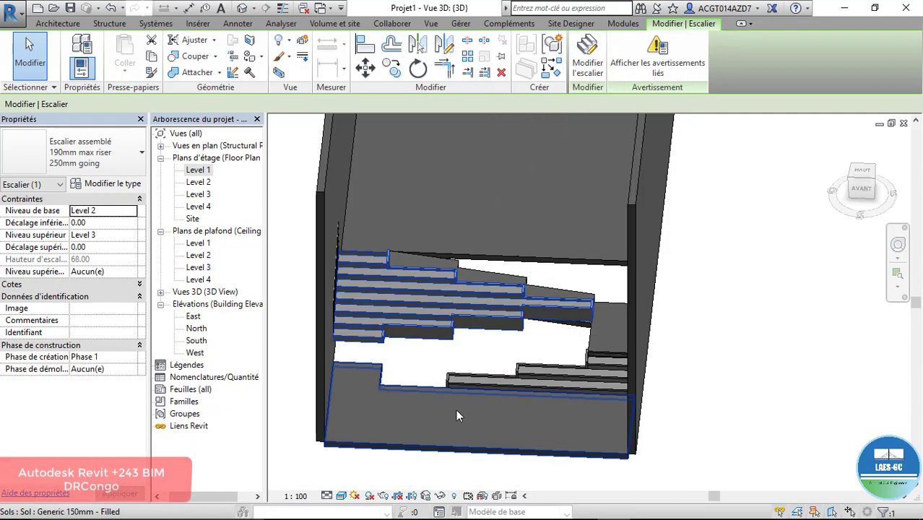
{"action": "mouse_move", "coordinate": [459, 367]}
{"action": "middle_mouse_down", "text": "shift"}
{"action": "mouse_move", "coordinate": [469, 339]}
{"action": "mouse_move", "coordinate": [463, 318]}
{"action": "mouse_move", "coordinate": [508, 363]}
{"action": "mouse_move", "coordinate": [472, 361]}
{"action": "mouse_move", "coordinate": [470, 353]}
{"action": "middle_mouse_up", "text": "shift"}
{"action": "left_click", "coordinate": [422, 448]}
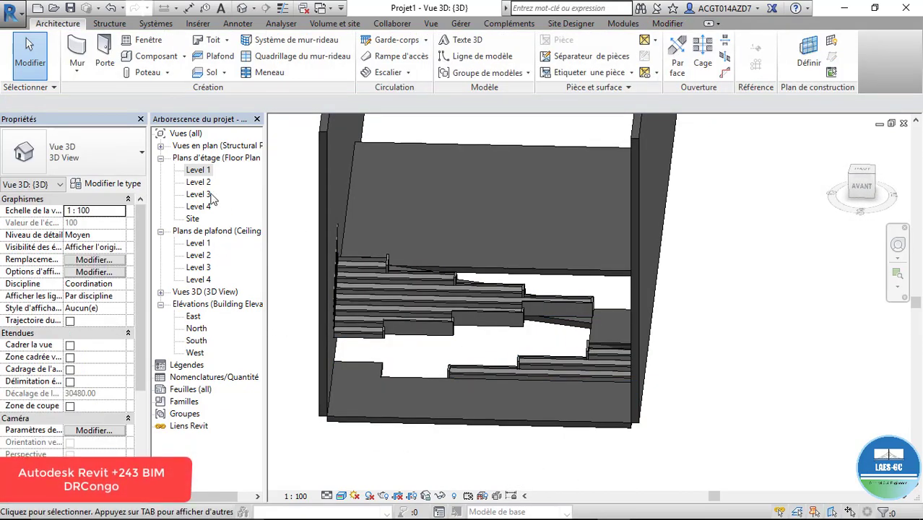
- Return to the Level 1 floor plan and start a new stair, dismissing the save reminder
{"action": "left_click", "coordinate": [189, 170]}
{"action": "double_click", "coordinate": [189, 170]}
{"action": "scroll", "coordinate": [438, 323], "scroll_direction": "up", "scroll_amount": 3}
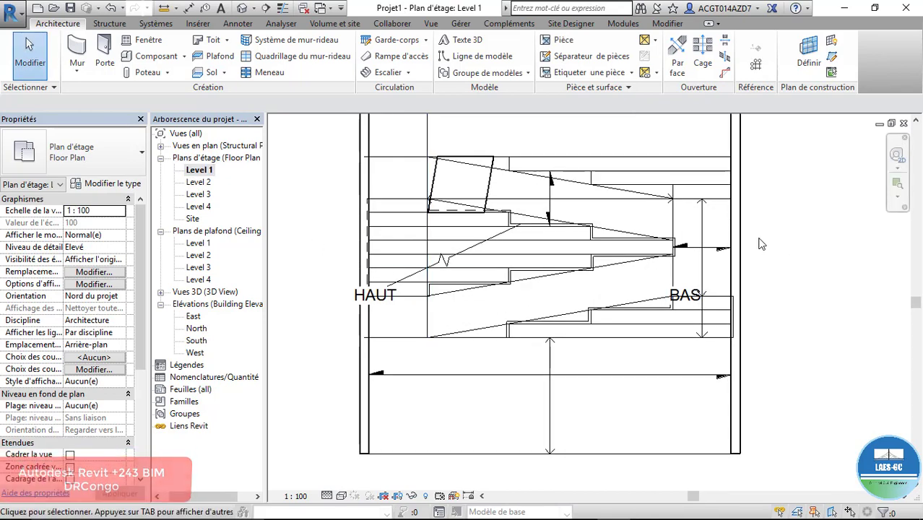
{"action": "scroll", "coordinate": [747, 241], "scroll_direction": "up", "scroll_amount": 2}
{"action": "scroll", "coordinate": [641, 376], "scroll_direction": "down", "scroll_amount": 2}
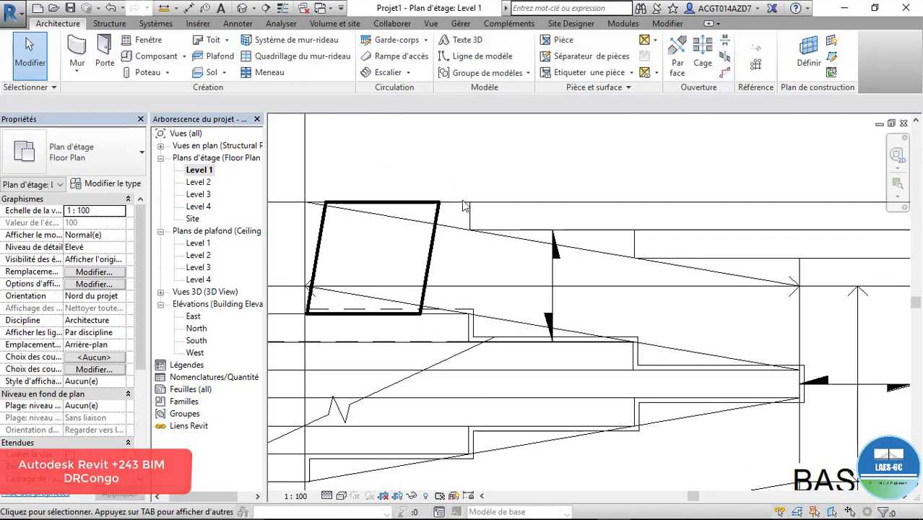
{"action": "scroll", "coordinate": [455, 162], "scroll_direction": "up", "scroll_amount": 3}
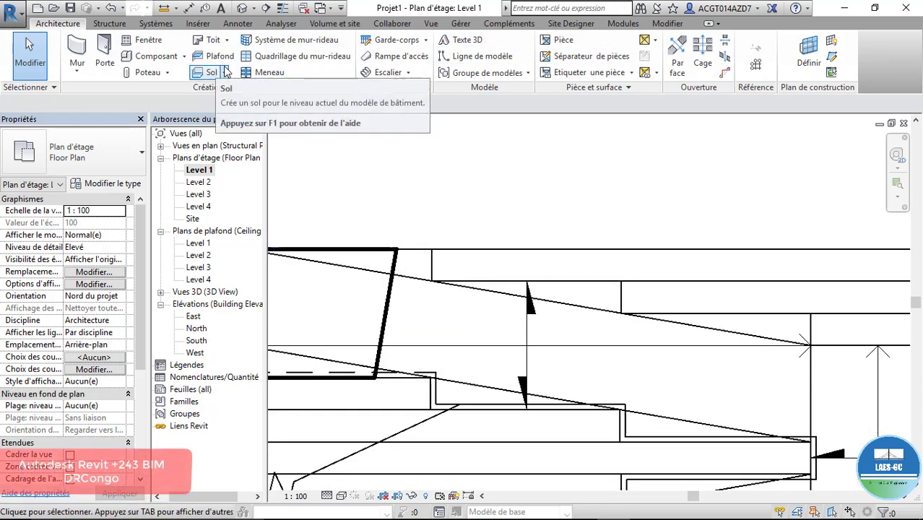
{"action": "left_click", "coordinate": [408, 73]}
{"action": "left_click", "coordinate": [390, 101]}
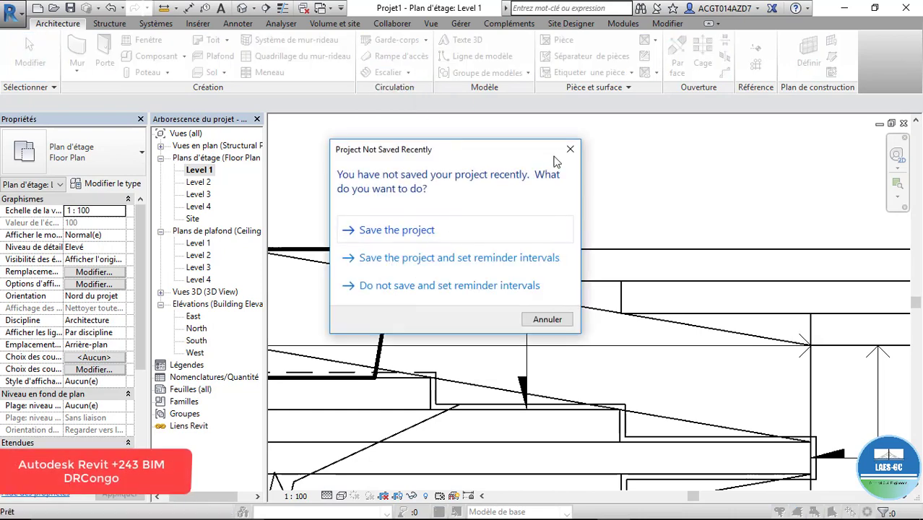
{"action": "key", "text": "Escape"}
{"action": "scroll", "coordinate": [540, 252], "scroll_direction": "up", "scroll_amount": 3}
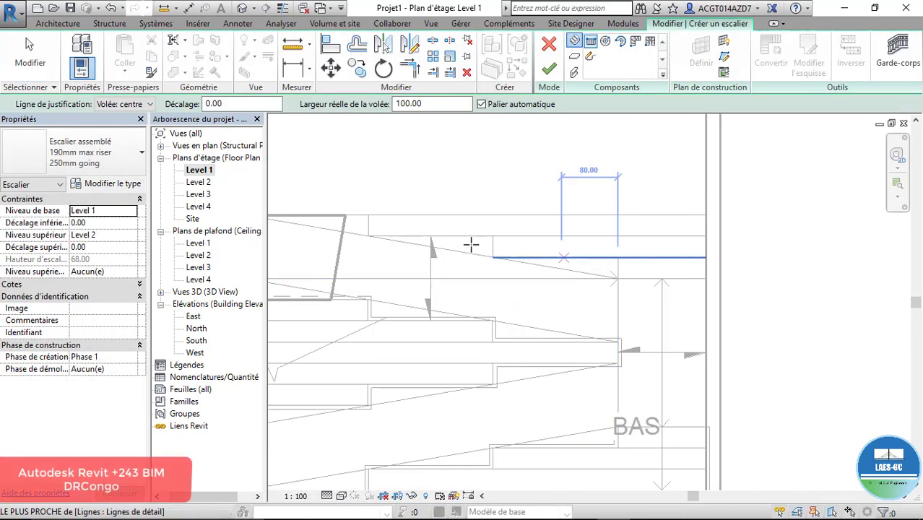
{"action": "scroll", "coordinate": [368, 240], "scroll_direction": "up", "scroll_amount": 2}
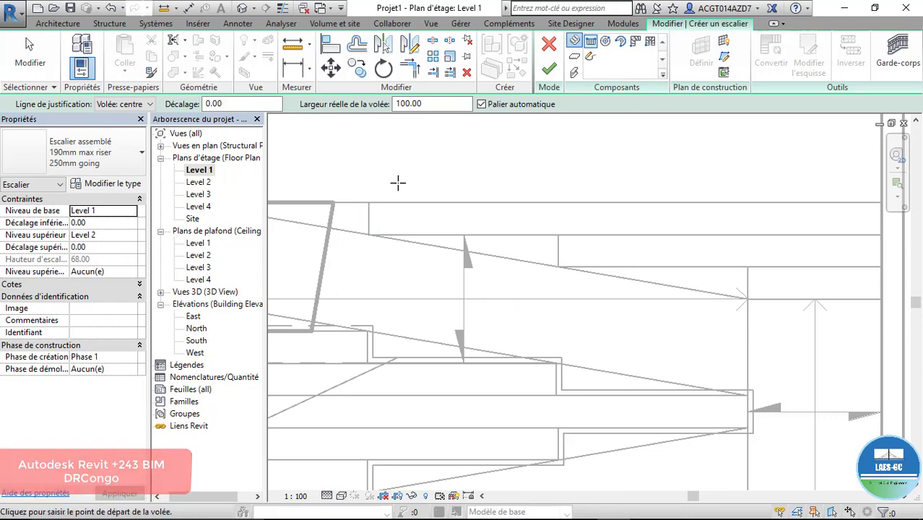
{"action": "left_click", "coordinate": [369, 202]}
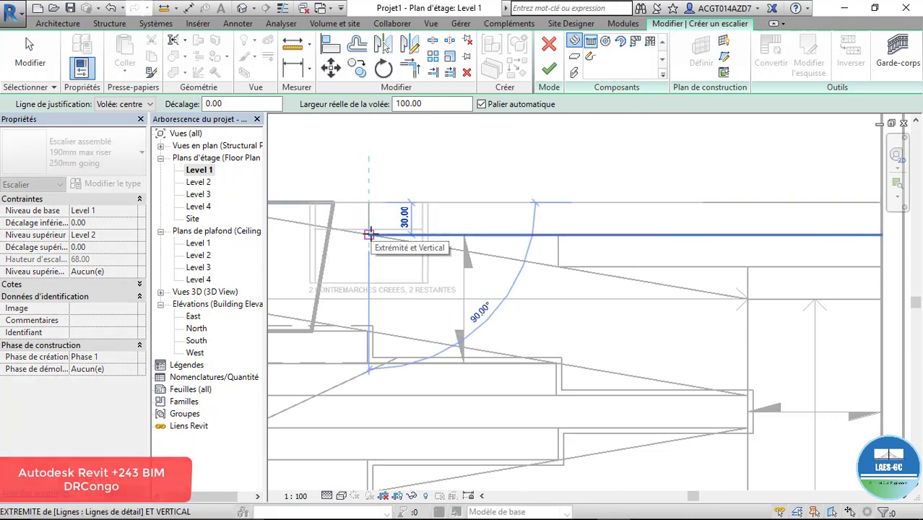
{"action": "left_click", "coordinate": [575, 72]}
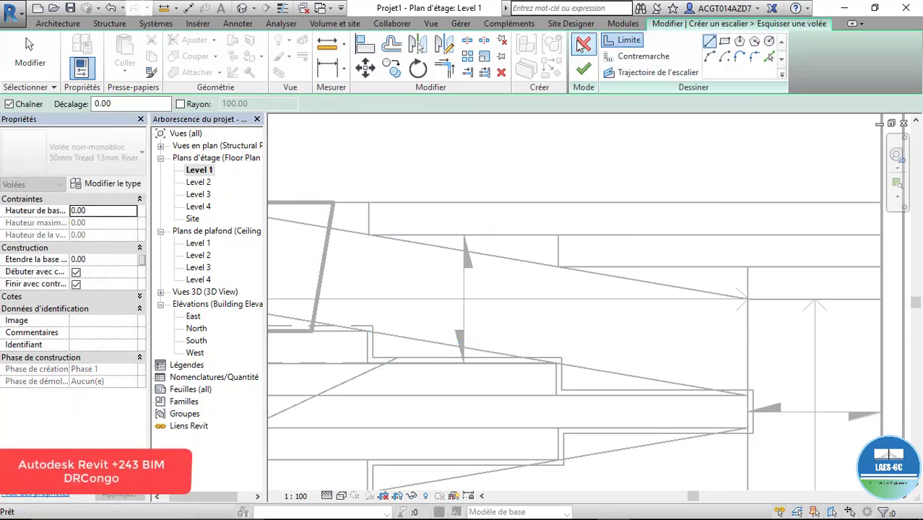
{"action": "left_click", "coordinate": [585, 45]}
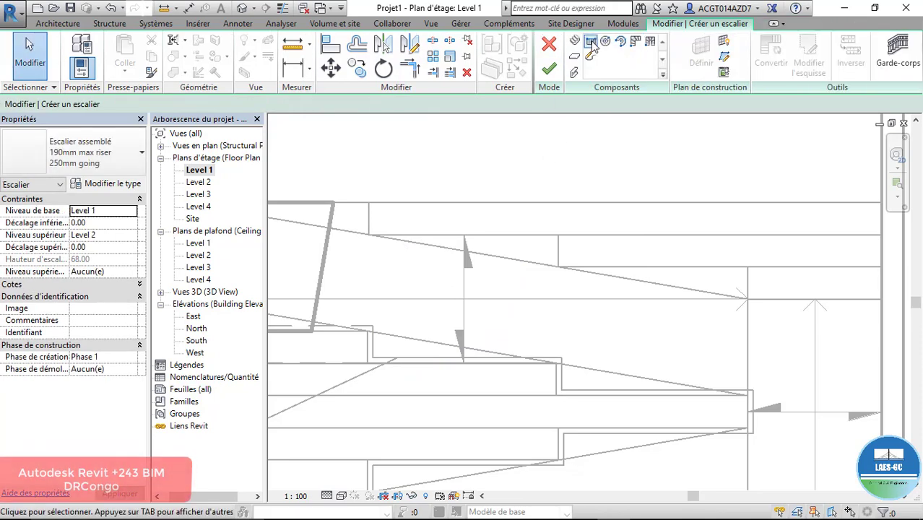
- Set the new stair's base level to Level 2 and its top level to Level 3
{"action": "left_click", "coordinate": [131, 210]}
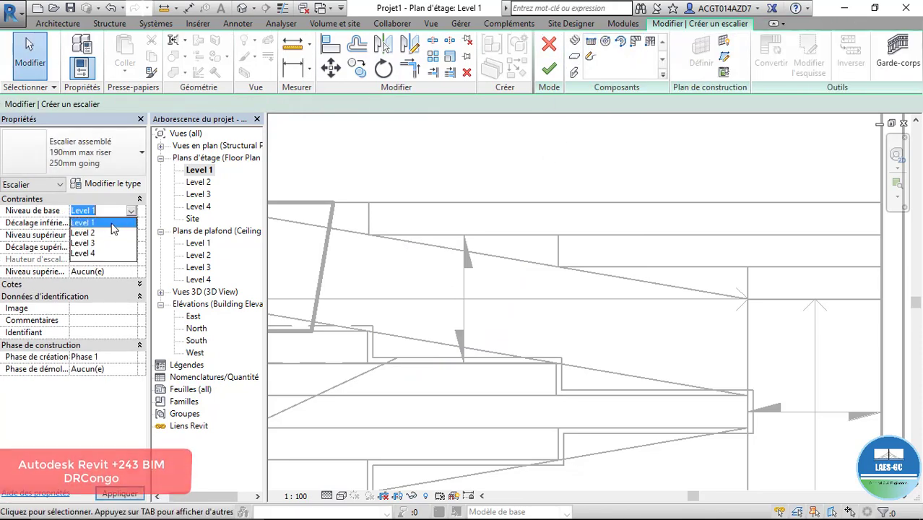
{"action": "left_click", "coordinate": [83, 232]}
{"action": "left_click", "coordinate": [131, 237]}
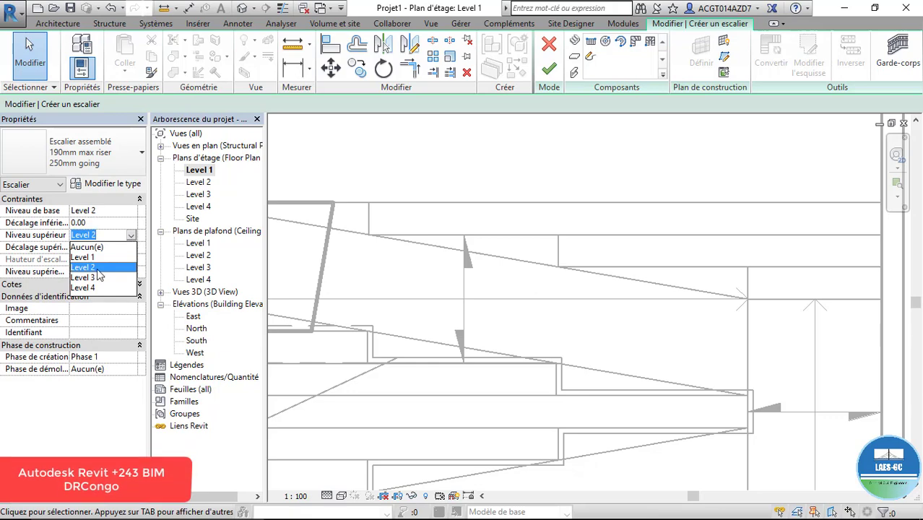
{"action": "left_click", "coordinate": [84, 277]}
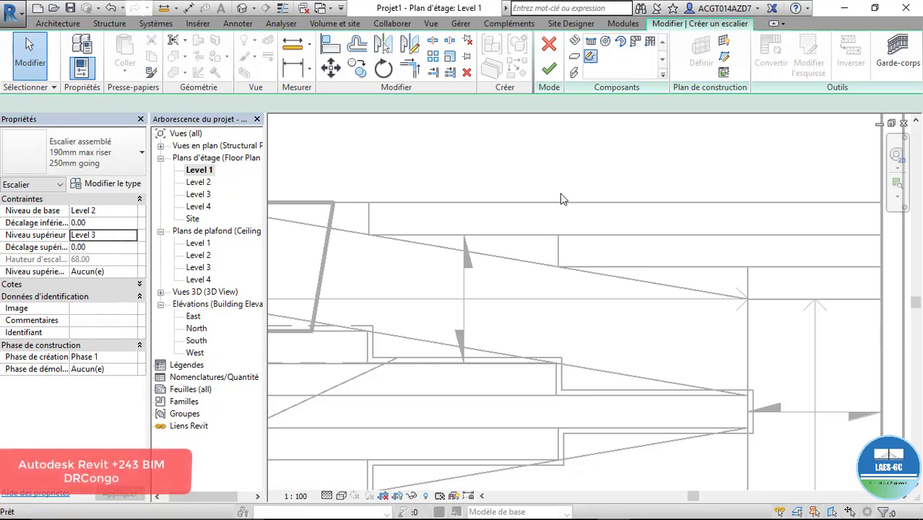
- Sketch the flight's boundaries: a stepped line along the guide lines with drops about 30 long, and a straight line along the right wall
{"action": "left_click", "coordinate": [368, 235]}
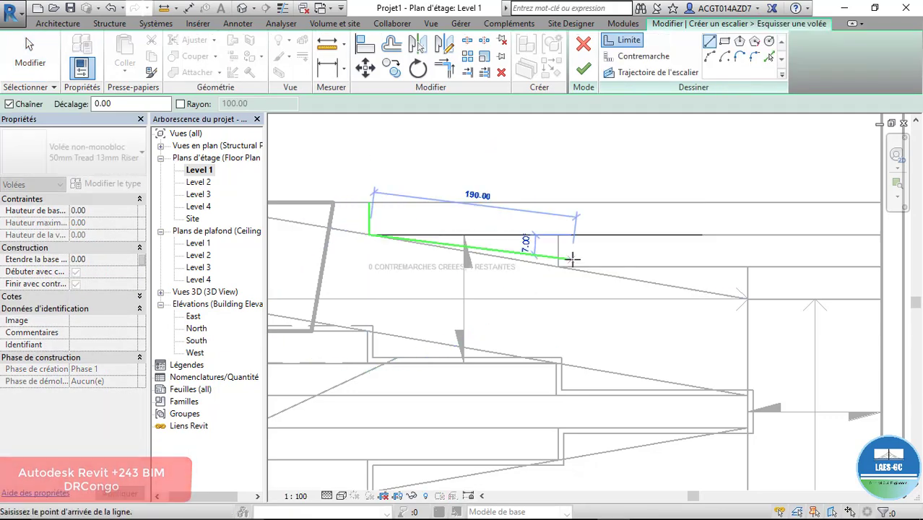
{"action": "left_click", "coordinate": [557, 235]}
{"action": "left_click", "coordinate": [558, 267]}
{"action": "left_click", "coordinate": [747, 268]}
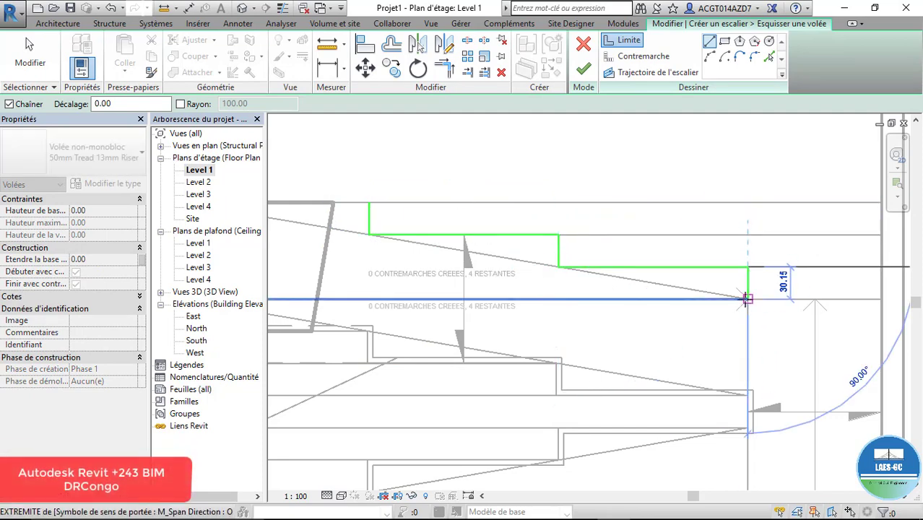
{"action": "left_click", "coordinate": [747, 300]}
{"action": "scroll", "coordinate": [577, 391], "scroll_direction": "down", "scroll_amount": 2}
{"action": "key", "text": "Escape"}
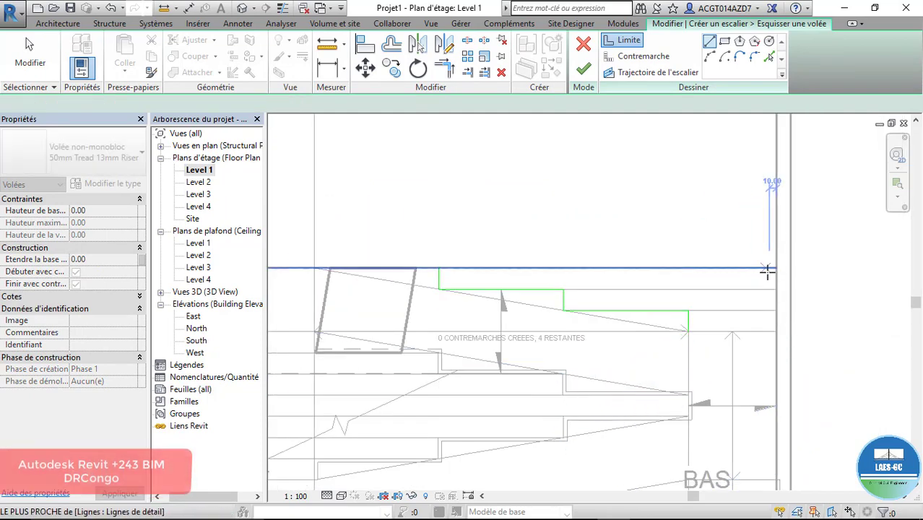
{"action": "left_click", "coordinate": [776, 268]}
{"action": "left_click", "coordinate": [774, 326]}
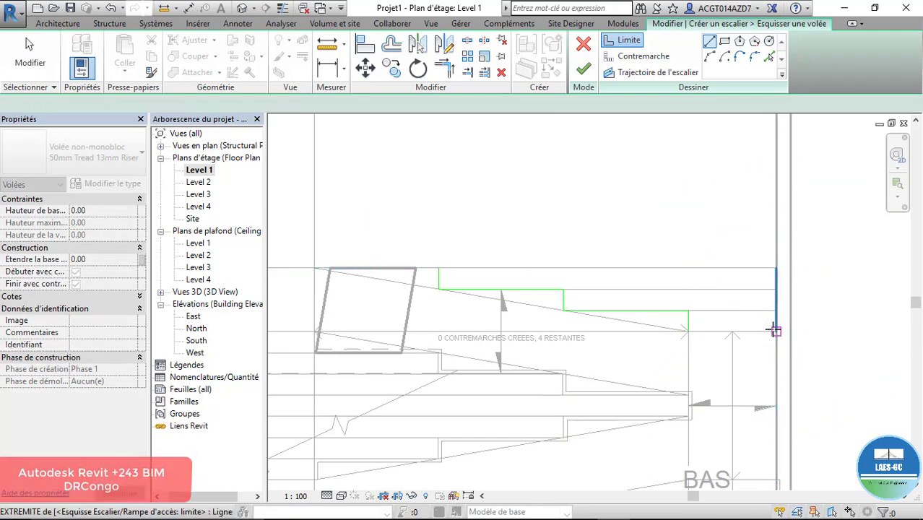
- Sketch four horizontal riser lines from the corners of the stepped boundary to the right wall
{"action": "left_click", "coordinate": [645, 57]}
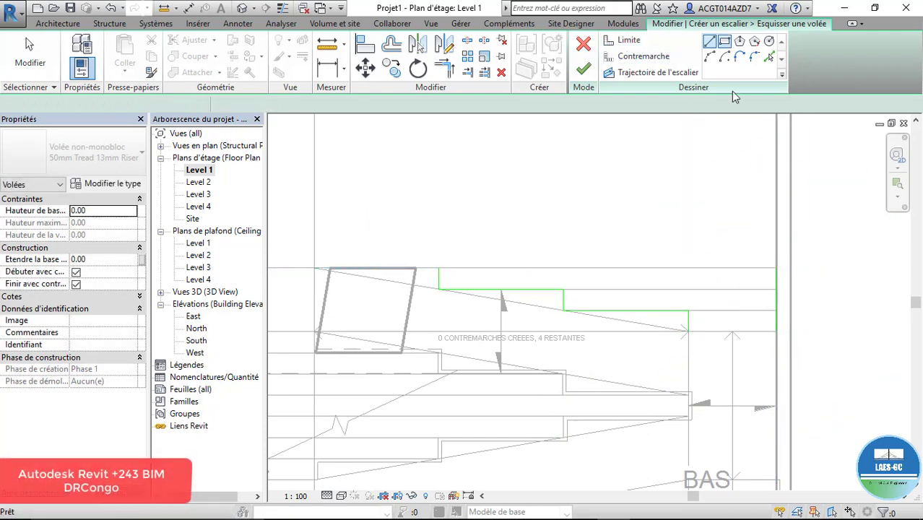
{"action": "left_click", "coordinate": [688, 330]}
{"action": "left_click", "coordinate": [777, 331]}
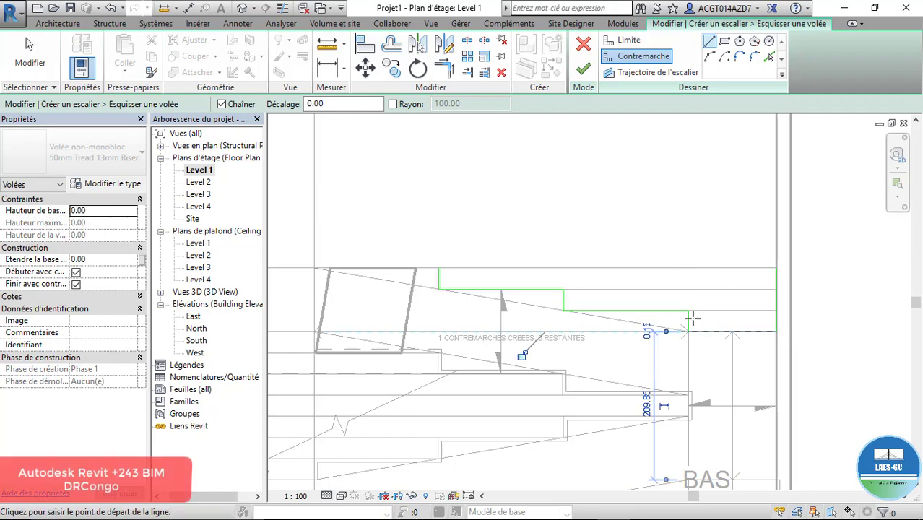
{"action": "left_click", "coordinate": [688, 310]}
{"action": "left_click", "coordinate": [775, 310]}
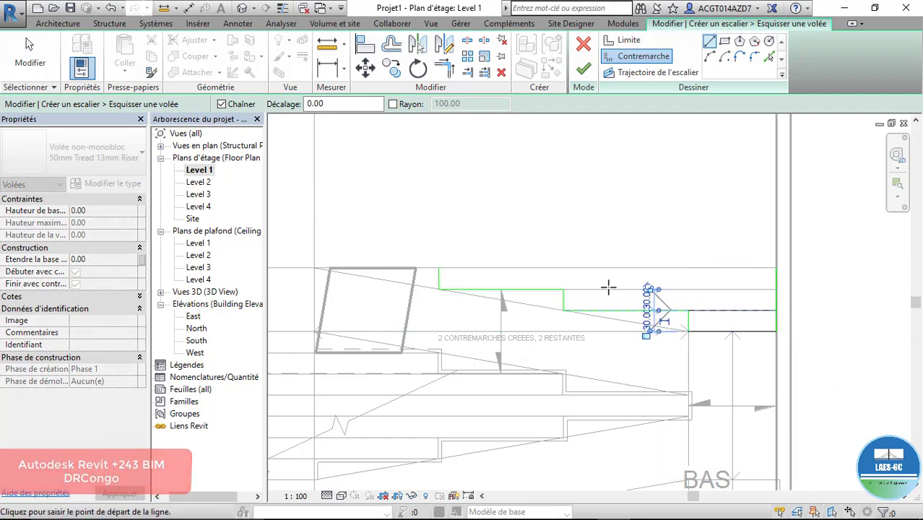
{"action": "left_click", "coordinate": [565, 290]}
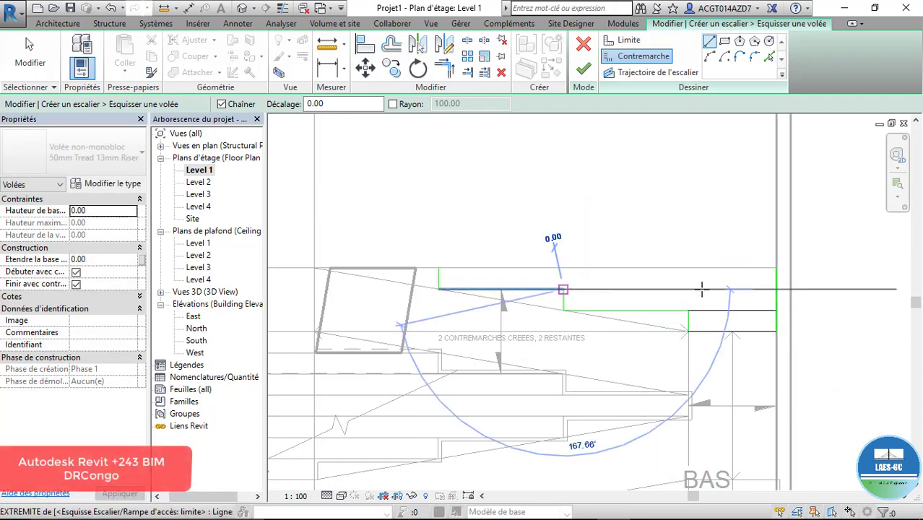
{"action": "left_click", "coordinate": [777, 289]}
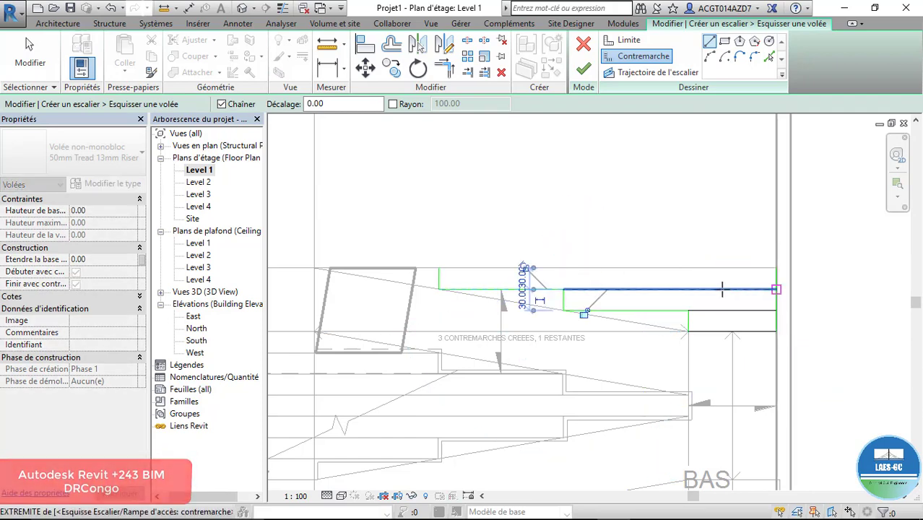
{"action": "left_click", "coordinate": [439, 269]}
{"action": "left_click", "coordinate": [776, 269]}
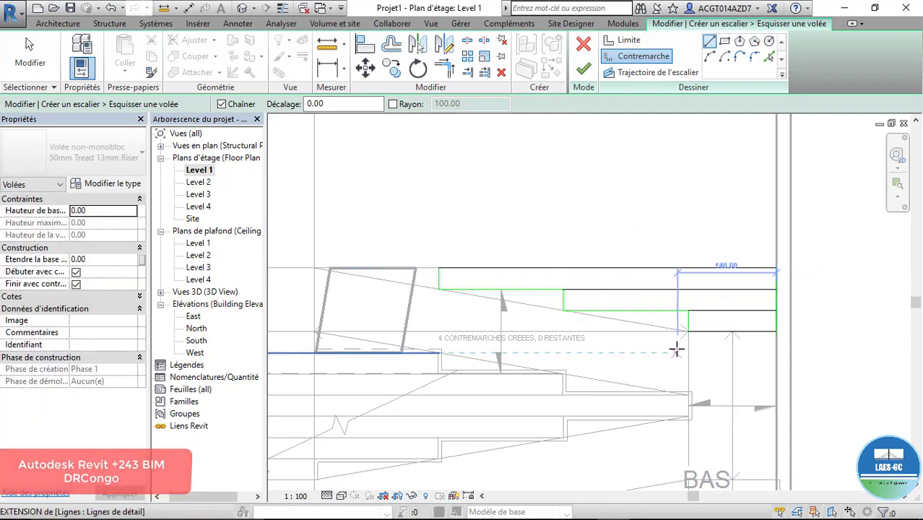
- Draw the stair path straight down from the uppermost riser to the lowest riser, and finish the flight sketch and the stair
{"action": "scroll", "coordinate": [705, 320], "scroll_direction": "up", "scroll_amount": 1}
{"action": "left_click", "coordinate": [612, 75]}
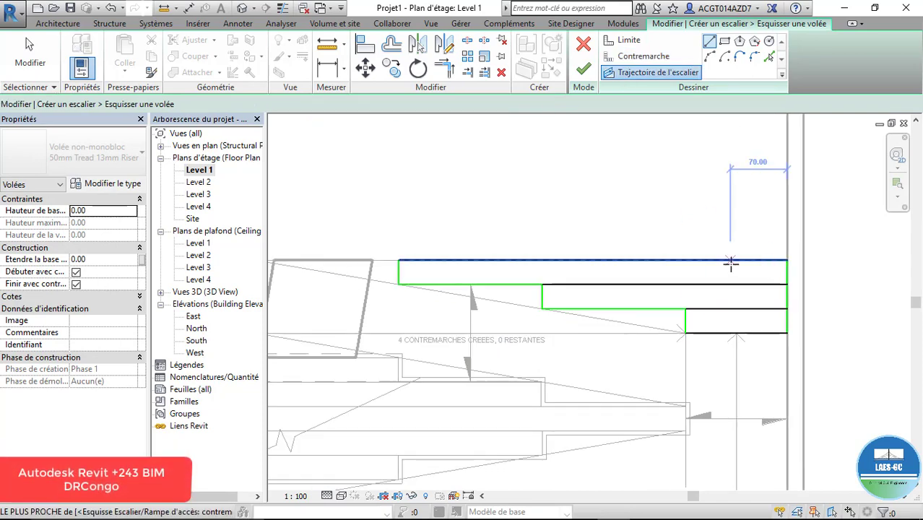
{"action": "left_click", "coordinate": [729, 259]}
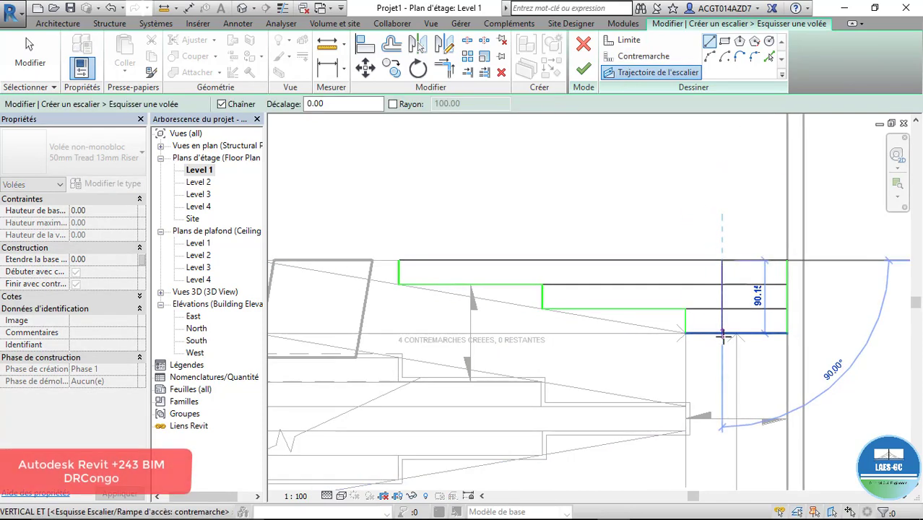
{"action": "left_click", "coordinate": [723, 333]}
{"action": "left_click", "coordinate": [585, 71]}
{"action": "scroll", "coordinate": [639, 303], "scroll_direction": "down", "scroll_amount": 1}
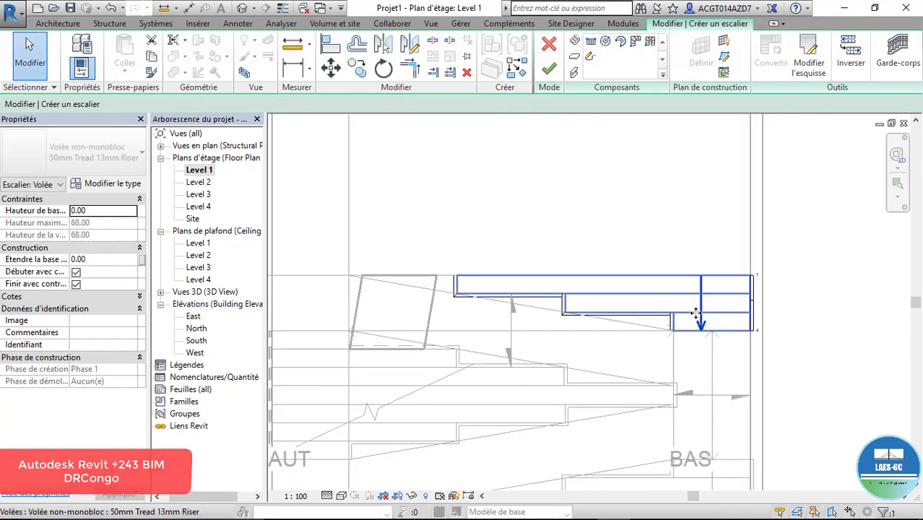
{"action": "left_click", "coordinate": [556, 75]}
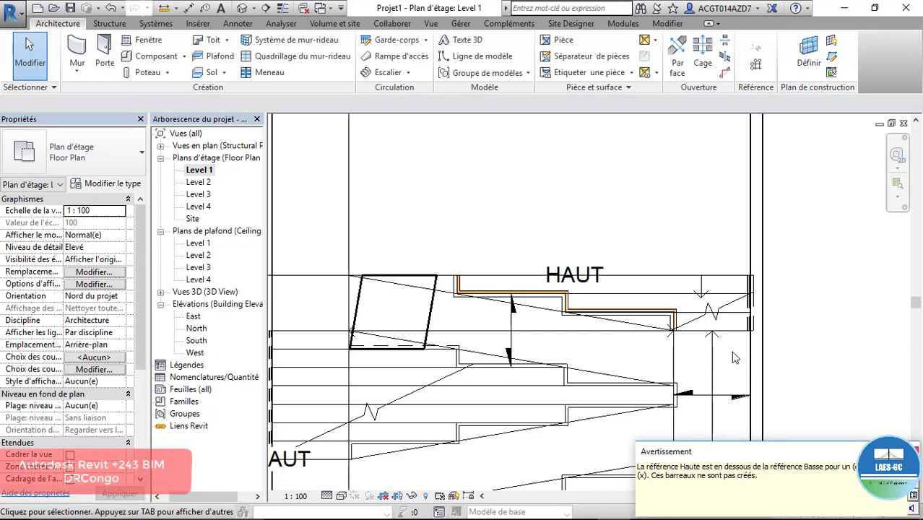
- Reverse the climbing direction of the new Level 2 to Level 3 stair
{"action": "scroll", "coordinate": [729, 340], "scroll_direction": "up", "scroll_amount": 2}
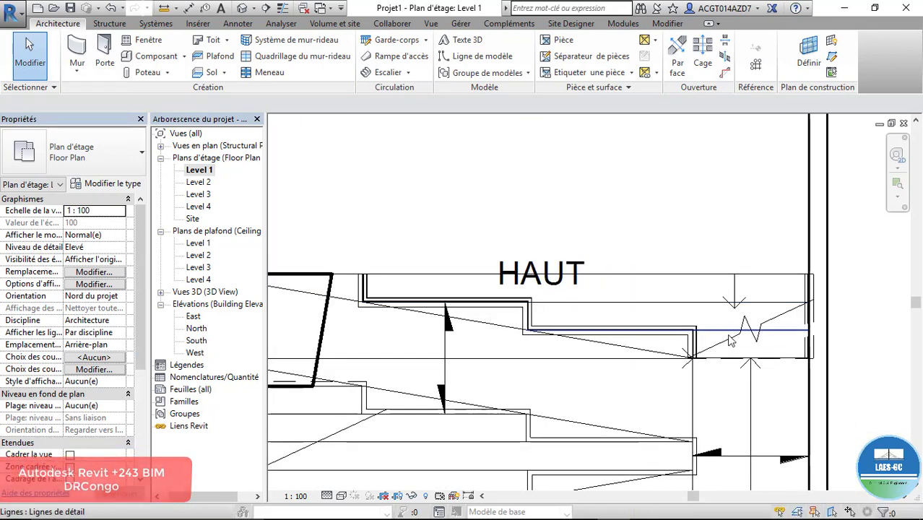
{"action": "left_click", "coordinate": [770, 323]}
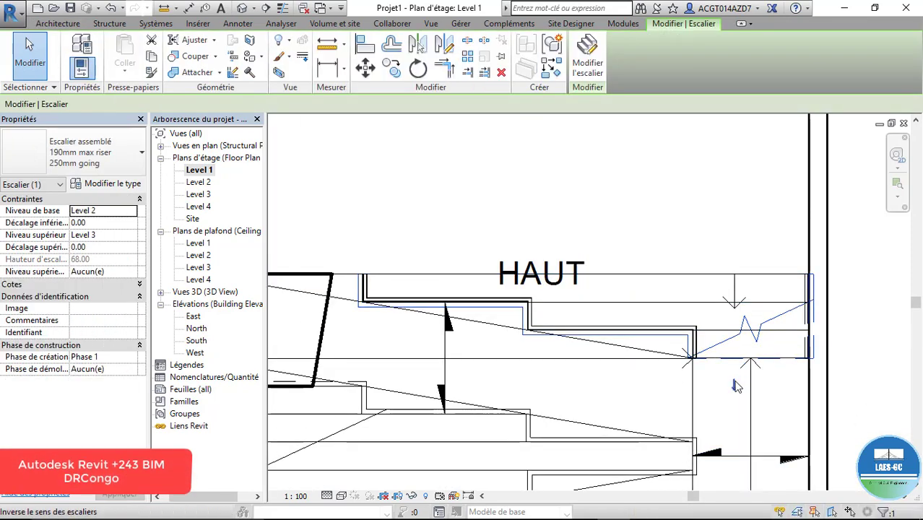
{"action": "left_click", "coordinate": [734, 387]}
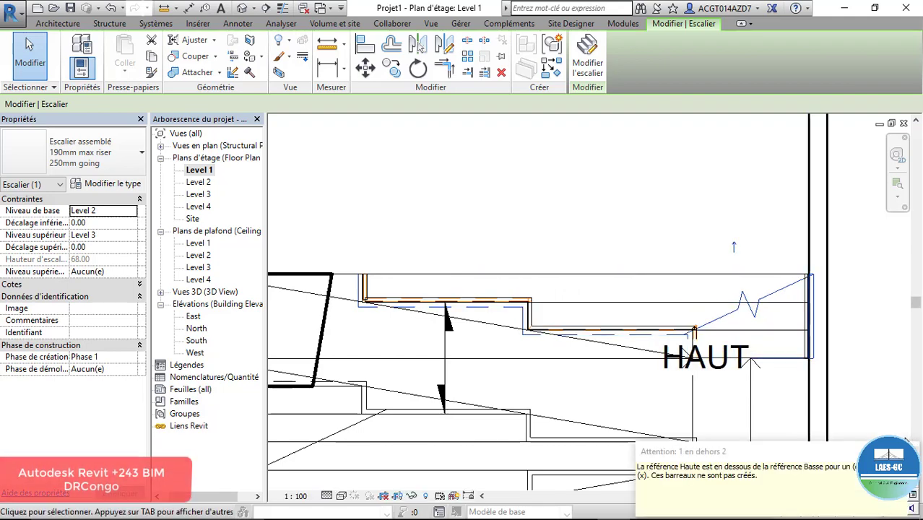
{"action": "scroll", "coordinate": [643, 259], "scroll_direction": "down", "scroll_amount": 2}
{"action": "scroll", "coordinate": [521, 284], "scroll_direction": "up", "scroll_amount": 2}
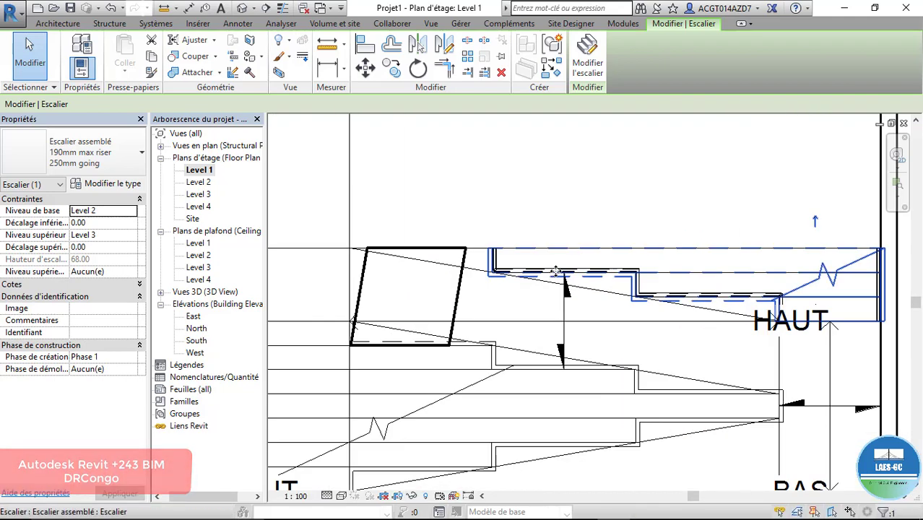
- Delete the 900mm Pipe railing along the new flight's stepped edge
{"action": "scroll", "coordinate": [539, 276], "scroll_direction": "up", "scroll_amount": 2}
{"action": "left_click", "coordinate": [527, 249]}
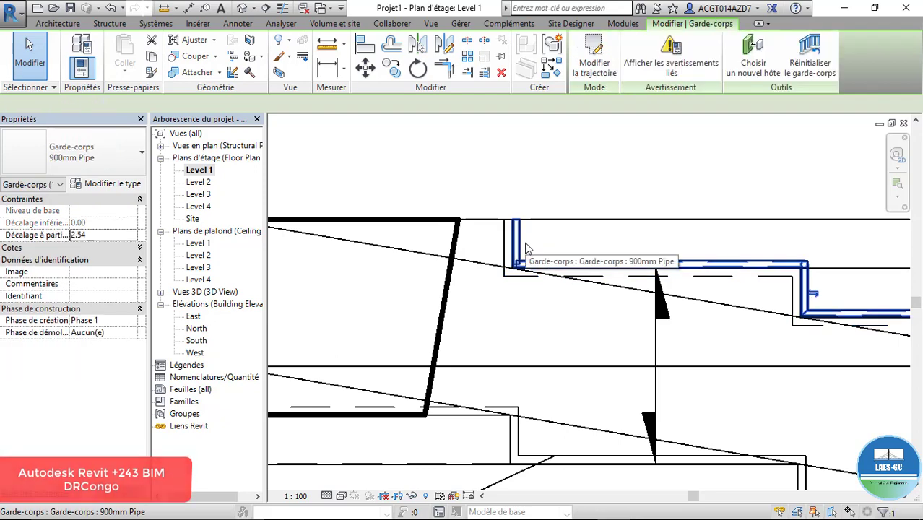
{"action": "left_click", "coordinate": [538, 212]}
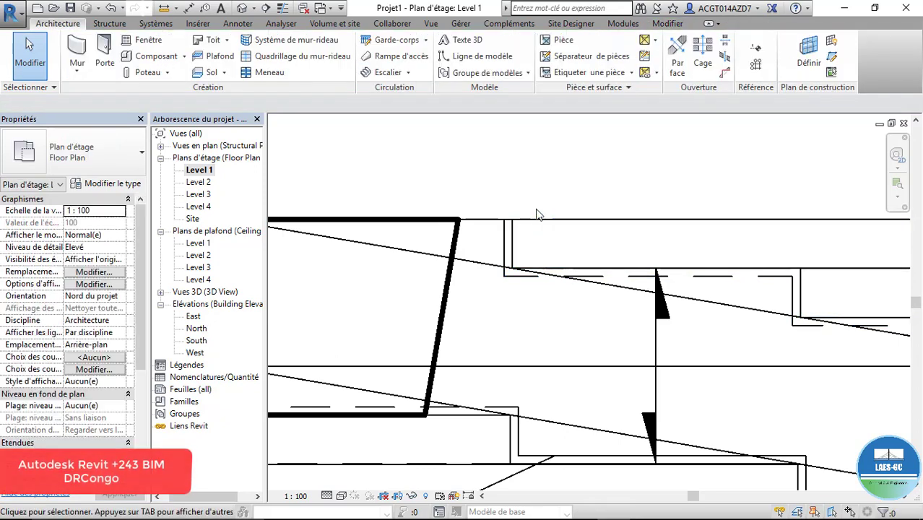
{"action": "scroll", "coordinate": [533, 248], "scroll_direction": "down", "scroll_amount": 3}
- Start a Generic 150mm - Filled floor on Level 1 and sketch its 90 long left edge and the lower stepped boundary's first two treads
{"action": "scroll", "coordinate": [466, 270], "scroll_direction": "up", "scroll_amount": 5}
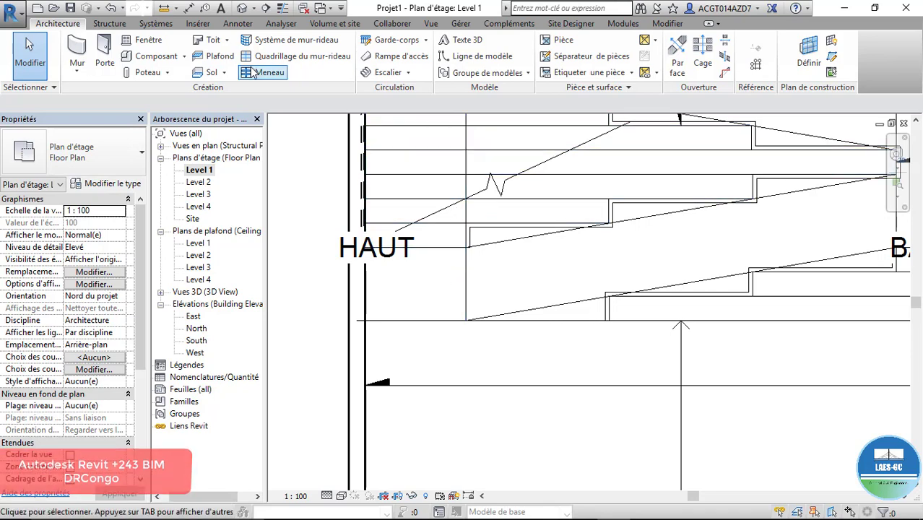
{"action": "left_click", "coordinate": [223, 75]}
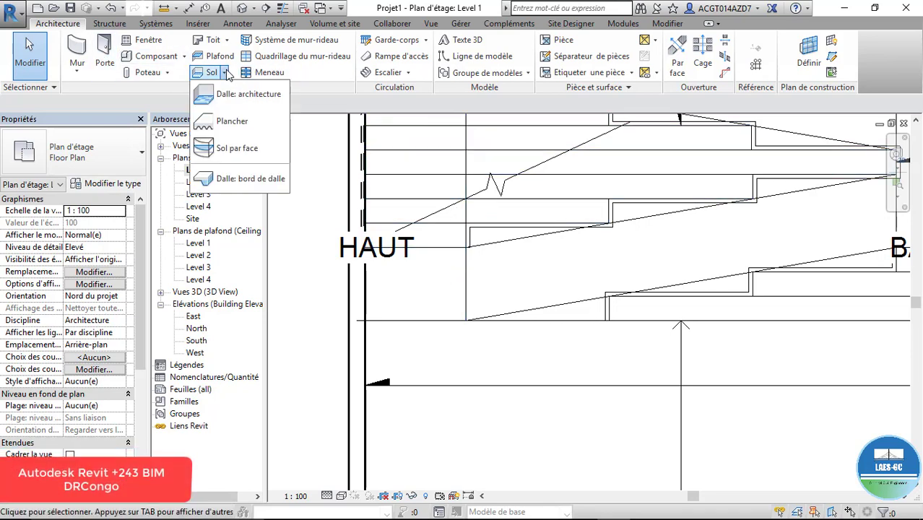
{"action": "left_click", "coordinate": [245, 121]}
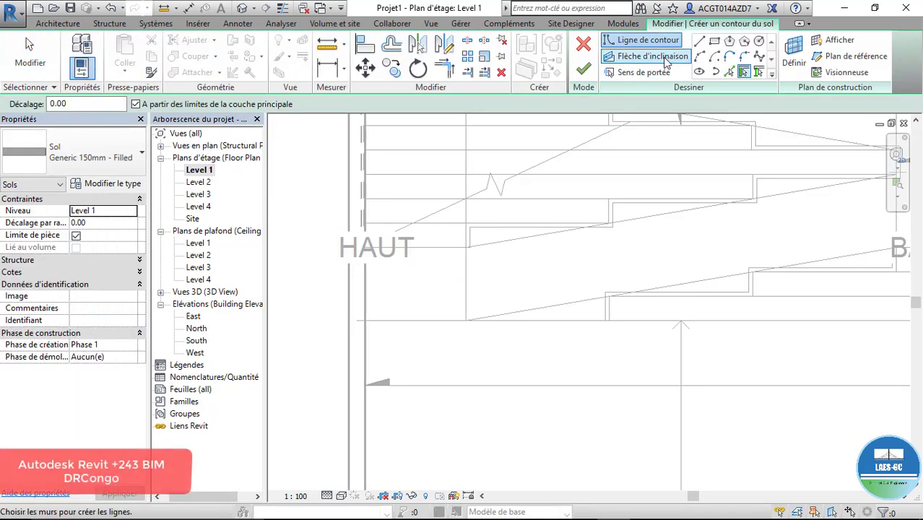
{"action": "left_click", "coordinate": [699, 40]}
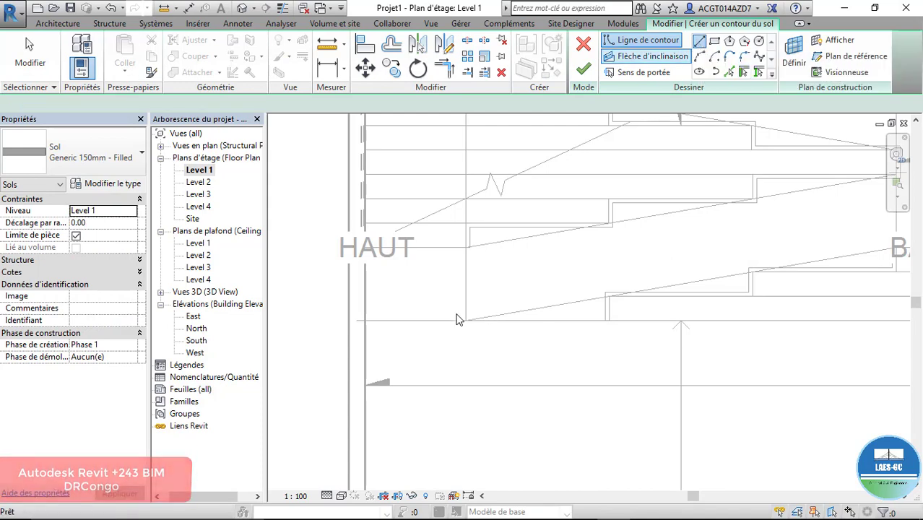
{"action": "left_click", "coordinate": [466, 248]}
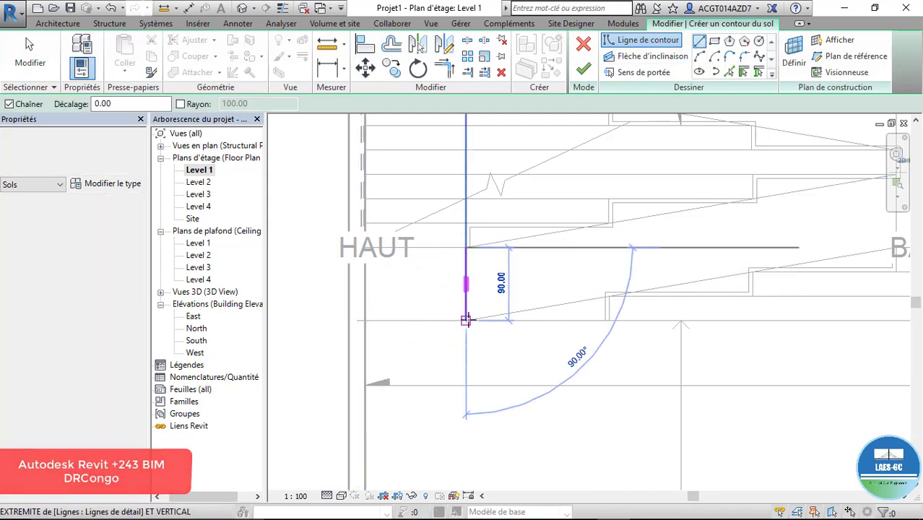
{"action": "left_click", "coordinate": [466, 320]}
{"action": "left_click", "coordinate": [605, 320]}
{"action": "left_click", "coordinate": [606, 293]}
{"action": "left_click", "coordinate": [748, 291]}
{"action": "left_click", "coordinate": [748, 273]}
- Extend the floor's lower boundary about 182 to the right guide line, and draw the right edge straight up to the middle flight's end
{"action": "scroll", "coordinate": [369, 355], "scroll_direction": "down", "scroll_amount": 3}
{"action": "scroll", "coordinate": [578, 327], "scroll_direction": "up", "scroll_amount": 5}
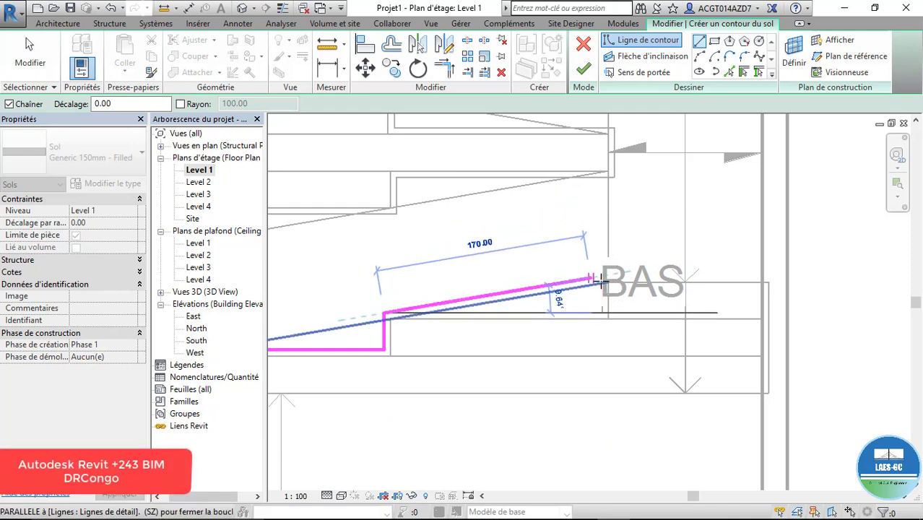
{"action": "left_click", "coordinate": [606, 313]}
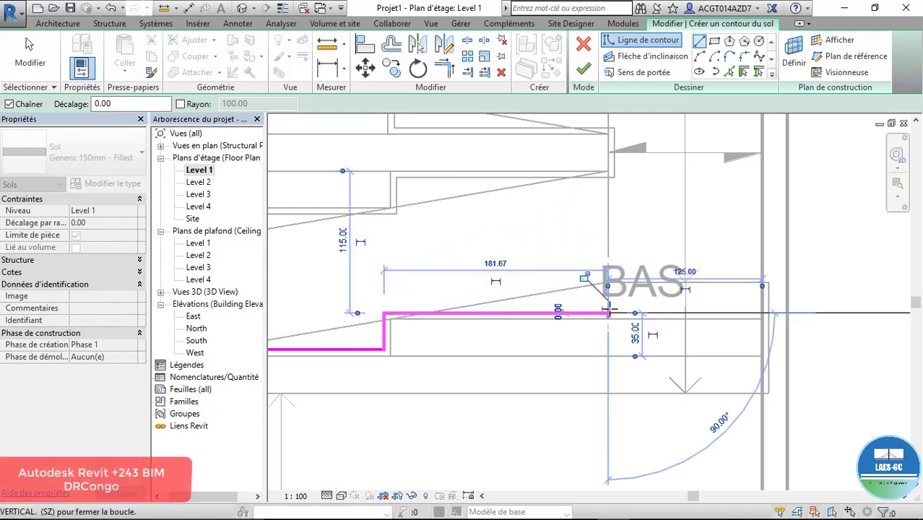
{"action": "left_click", "coordinate": [607, 134]}
{"action": "scroll", "coordinate": [738, 415], "scroll_direction": "down", "scroll_amount": 3}
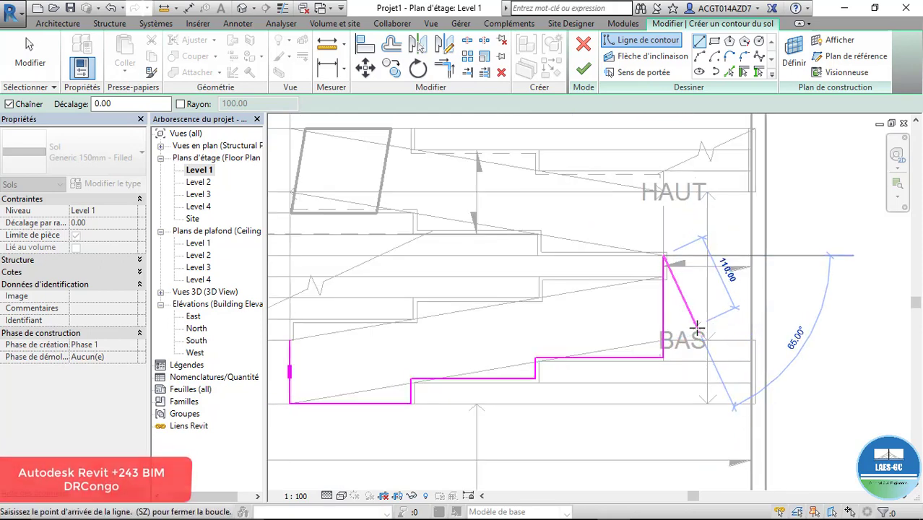
- Shorten the floor's right edge so it ends at the lower corner of the middle flight's narrow end
{"action": "scroll", "coordinate": [678, 307], "scroll_direction": "up", "scroll_amount": 2}
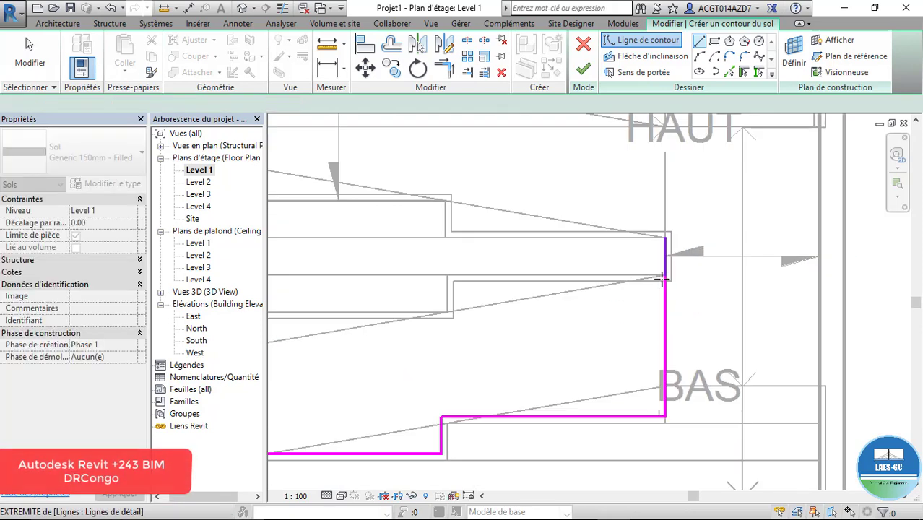
{"action": "key", "text": "Escape"}
{"action": "key", "text": "Escape"}
{"action": "left_click", "coordinate": [665, 261]}
{"action": "left_click_drag", "start_coordinate": [665, 239], "coordinate": [665, 275]}
{"action": "left_click", "coordinate": [699, 41]}
{"action": "left_click", "coordinate": [665, 275]}
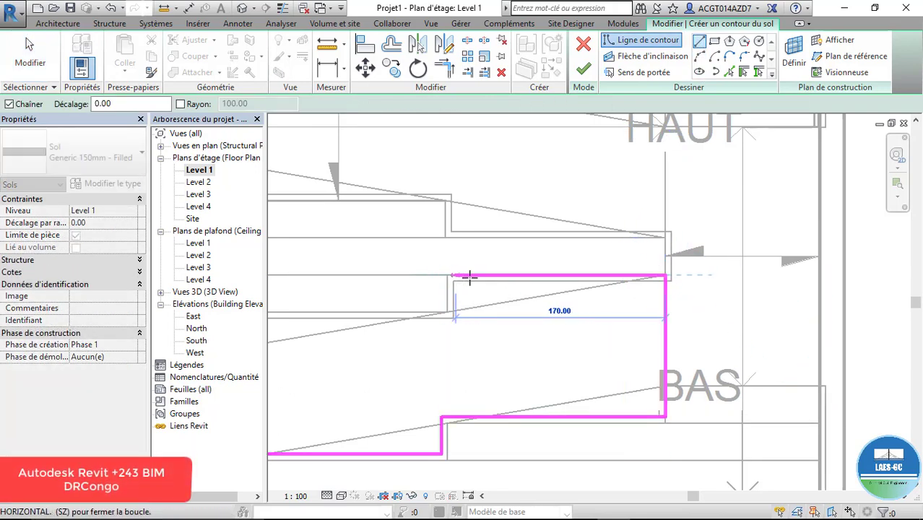
{"action": "key", "text": "Escape"}
{"action": "scroll", "coordinate": [655, 291], "scroll_direction": "up", "scroll_amount": 2}
{"action": "key", "text": "Escape"}
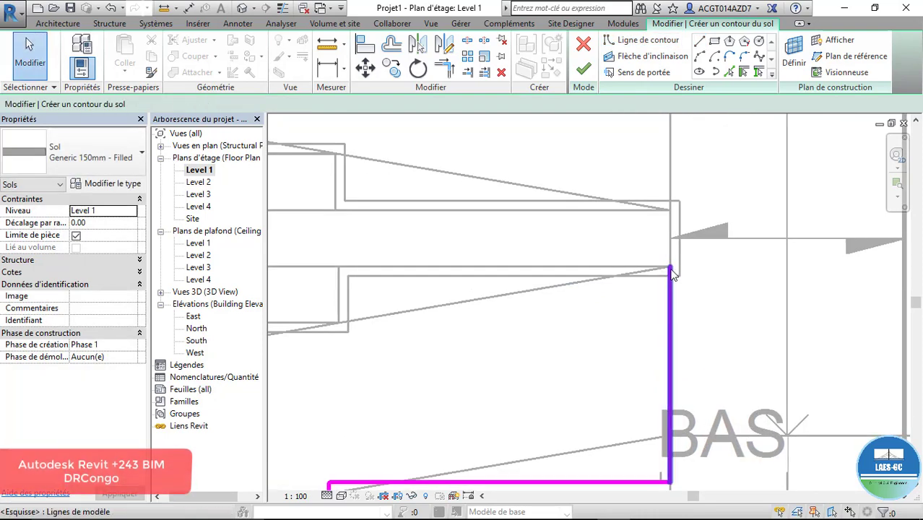
{"action": "scroll", "coordinate": [678, 271], "scroll_direction": "down", "scroll_amount": 2}
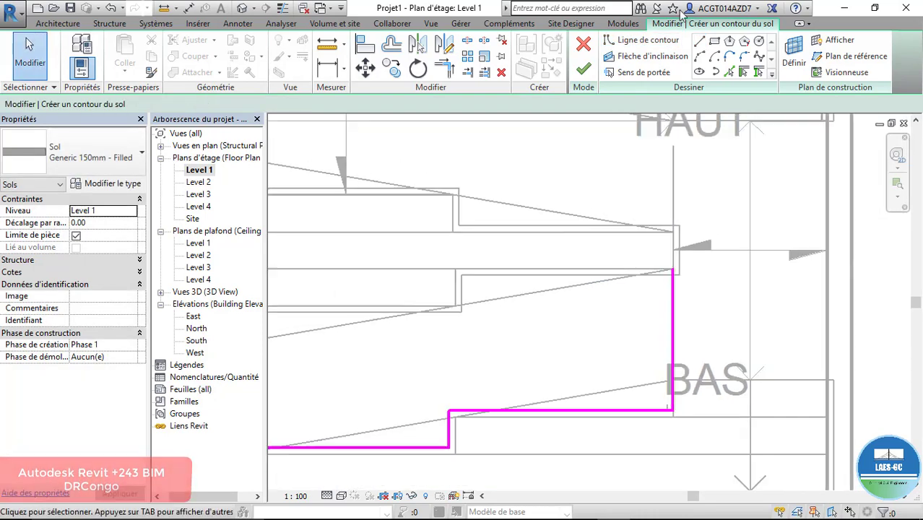
- Sketch the floor's upper boundary stepping down along the middle flight from the right edge to the left guide line, with 30 drops
{"action": "left_click", "coordinate": [699, 40]}
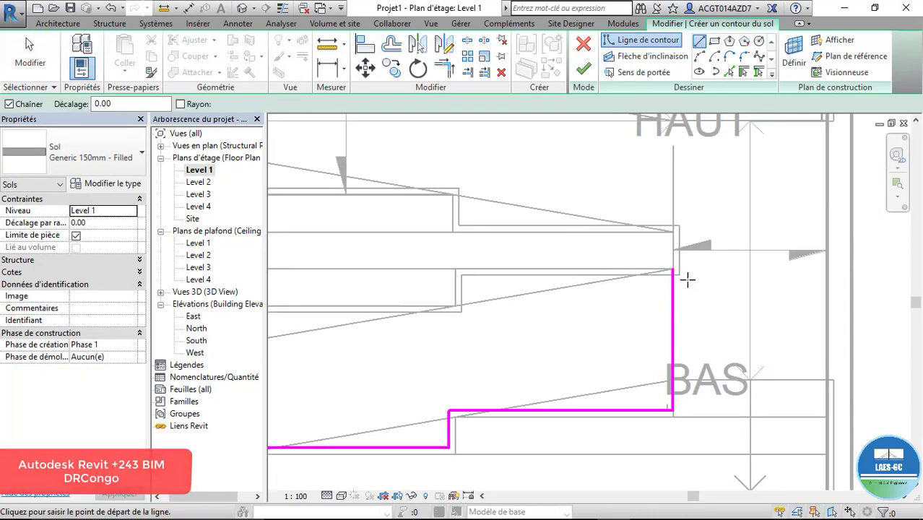
{"action": "left_click", "coordinate": [673, 270]}
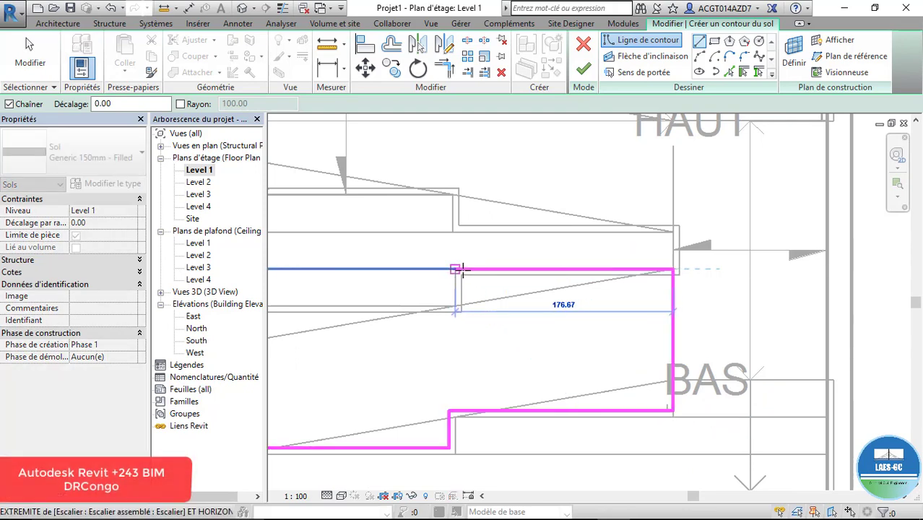
{"action": "left_click", "coordinate": [455, 304]}
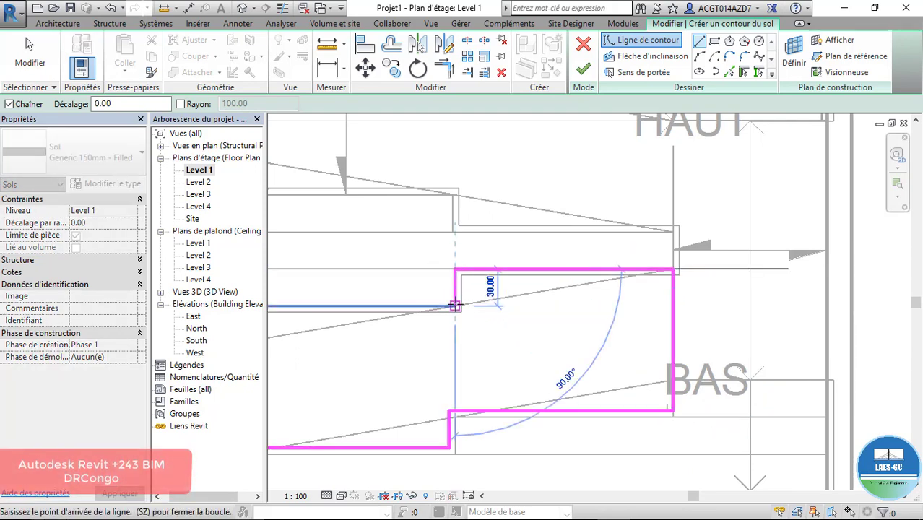
{"action": "scroll", "coordinate": [462, 318], "scroll_direction": "down", "scroll_amount": 3}
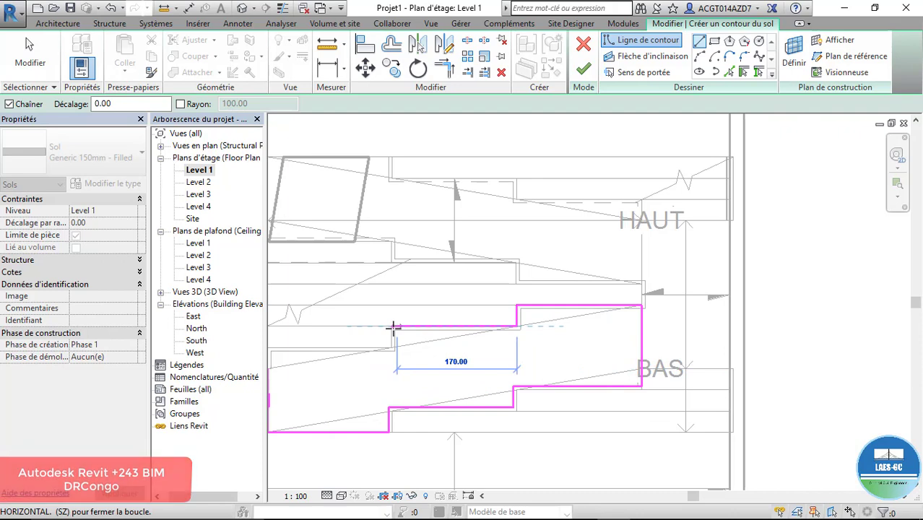
{"action": "left_click", "coordinate": [391, 327]}
{"action": "scroll", "coordinate": [394, 352], "scroll_direction": "up", "scroll_amount": 3}
{"action": "left_click", "coordinate": [389, 348]}
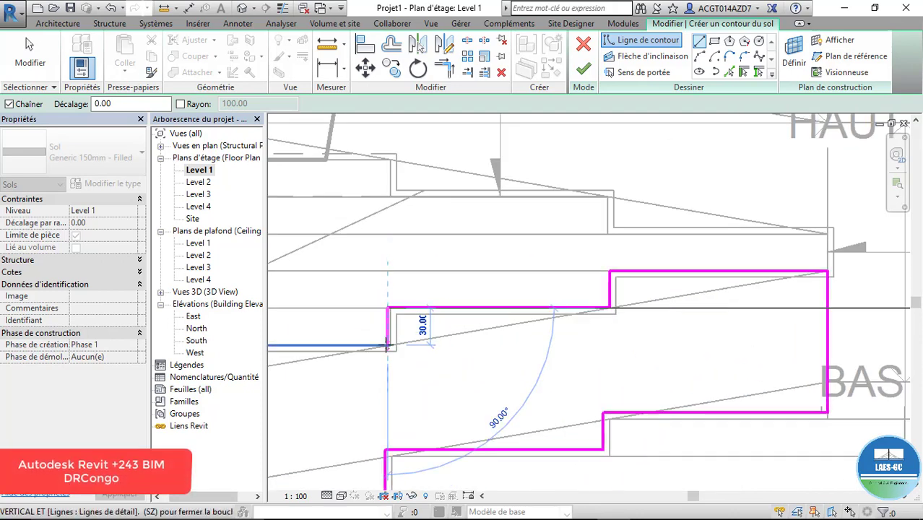
{"action": "scroll", "coordinate": [599, 390], "scroll_direction": "down", "scroll_amount": 3}
{"action": "scroll", "coordinate": [449, 371], "scroll_direction": "up", "scroll_amount": 3}
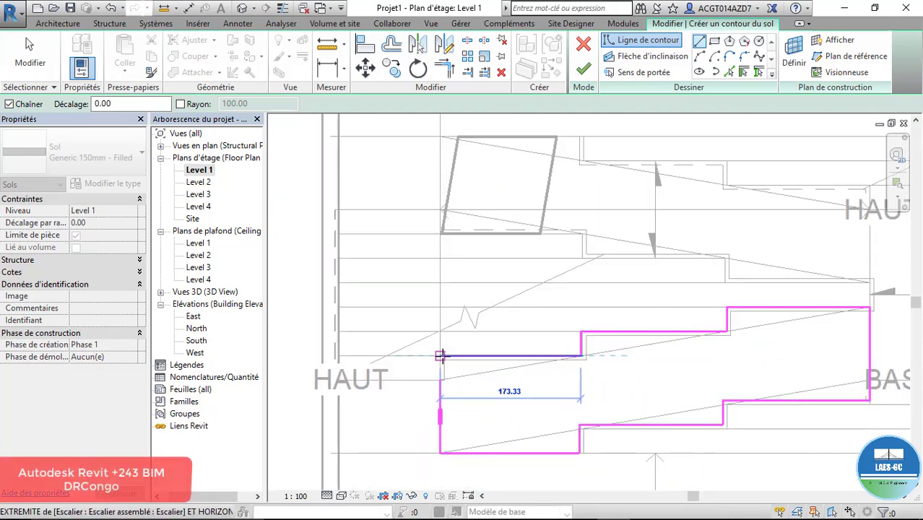
{"action": "left_click", "coordinate": [439, 355]}
{"action": "key", "text": "Escape"}
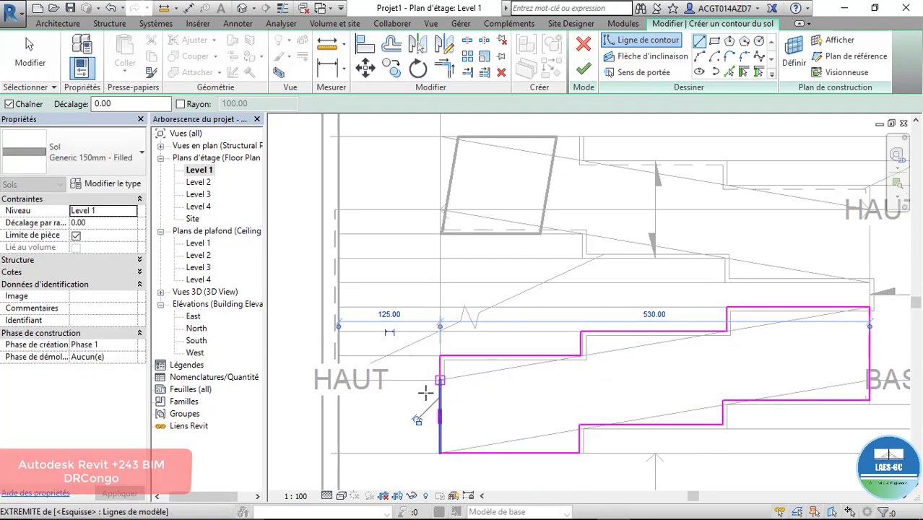
- Draw a slope arrow along the lower guide line, from the floor's lower-left corner to its right edge
{"action": "scroll", "coordinate": [396, 331], "scroll_direction": "down", "scroll_amount": 3}
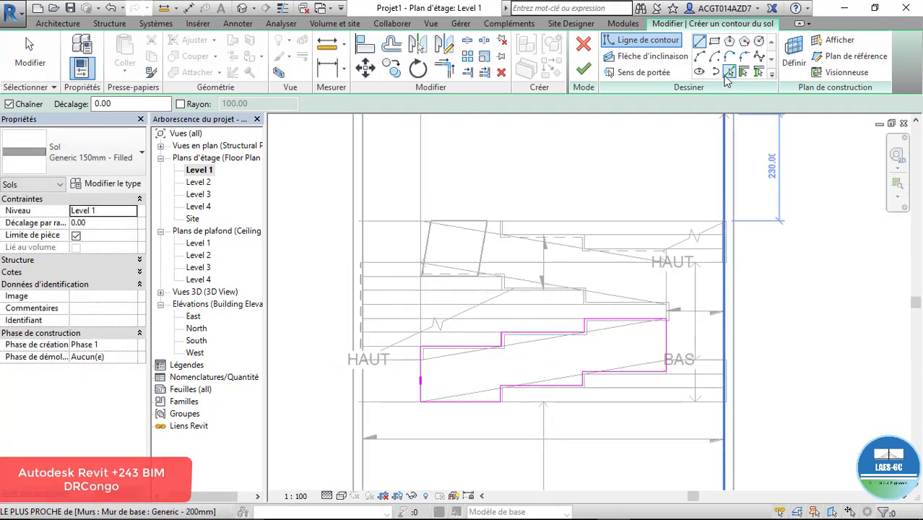
{"action": "left_click", "coordinate": [646, 57]}
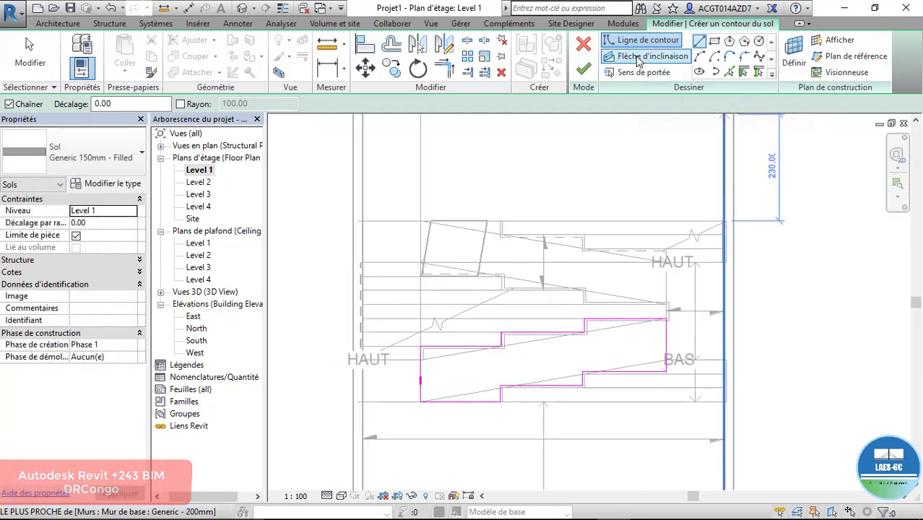
{"action": "left_click", "coordinate": [421, 402]}
{"action": "left_click", "coordinate": [665, 360]}
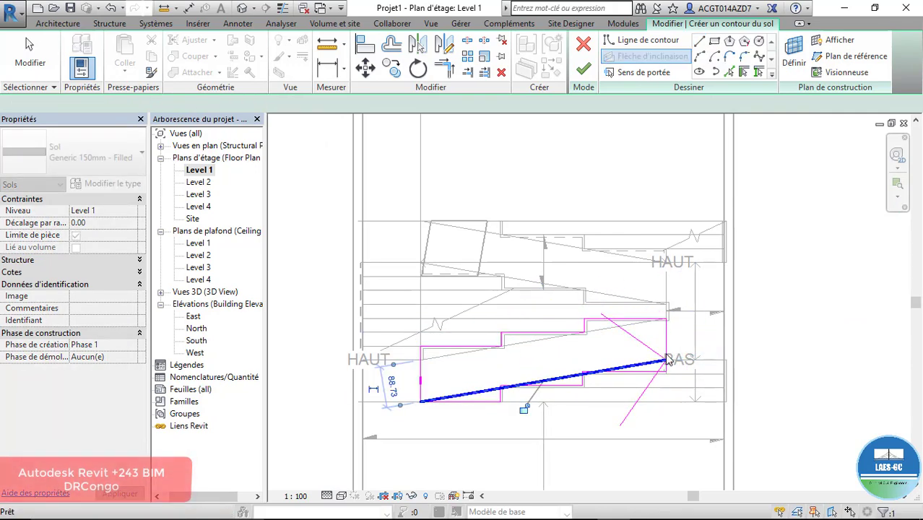
{"action": "key", "text": "Escape"}
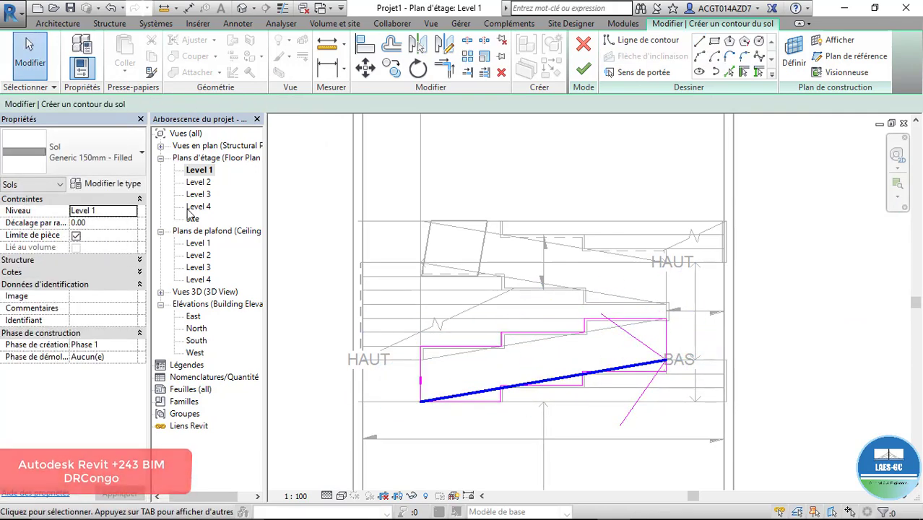
- Set the slope arrow to start at Level 1 with a 0 offset and end at Level 2
{"action": "left_click", "coordinate": [625, 415]}
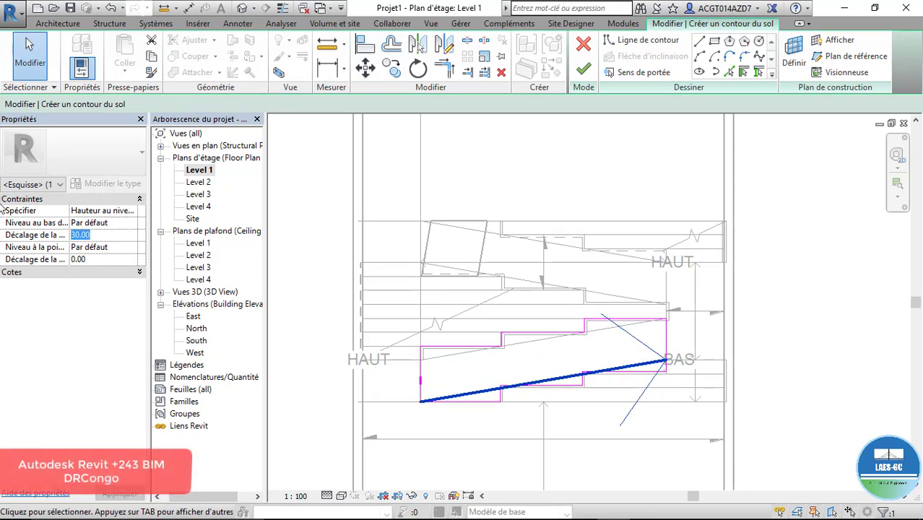
{"action": "left_click", "coordinate": [129, 250]}
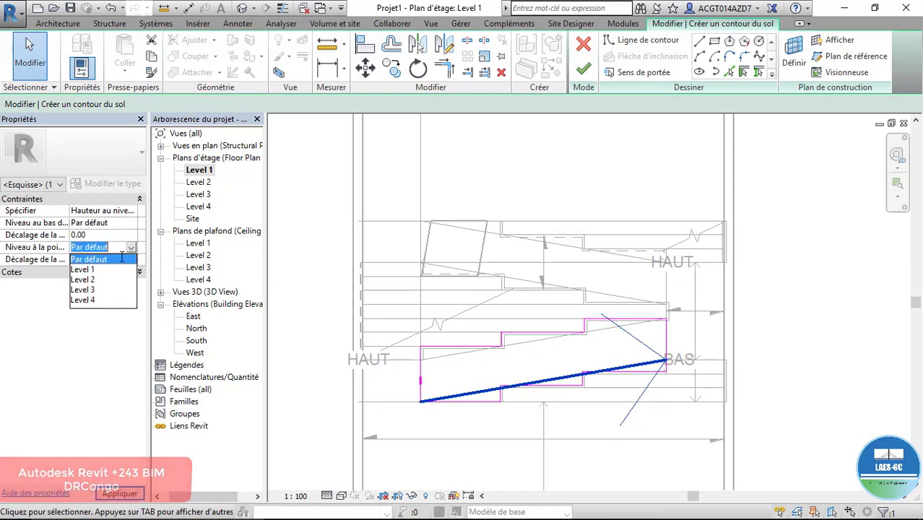
{"action": "left_click", "coordinate": [93, 290]}
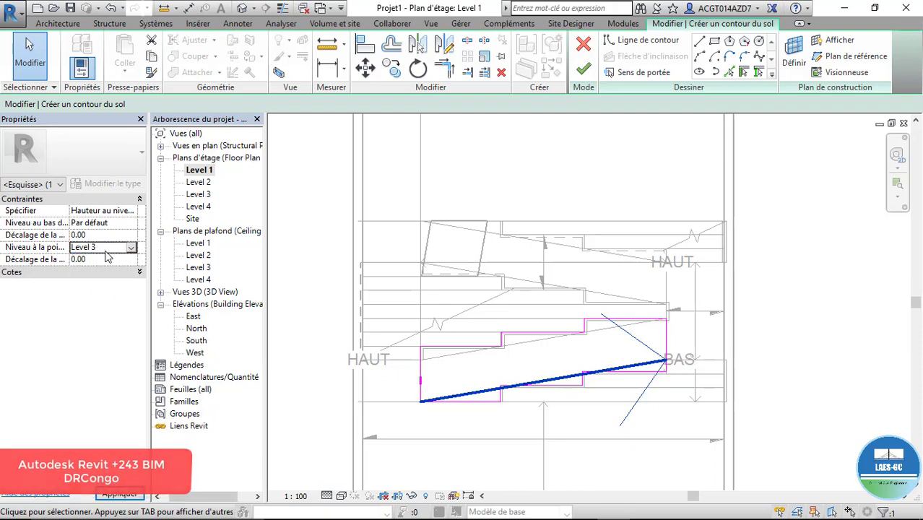
{"action": "left_click", "coordinate": [132, 248]}
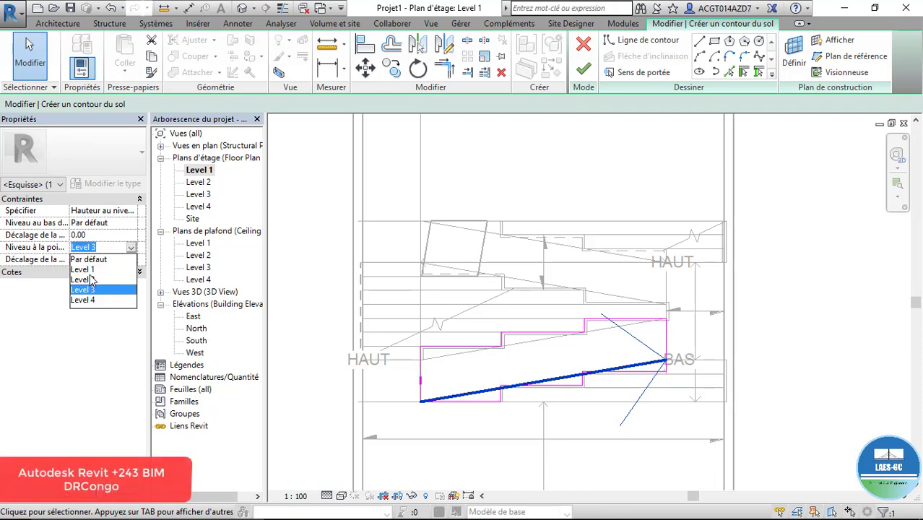
{"action": "left_click", "coordinate": [93, 280]}
{"action": "left_click", "coordinate": [132, 225]}
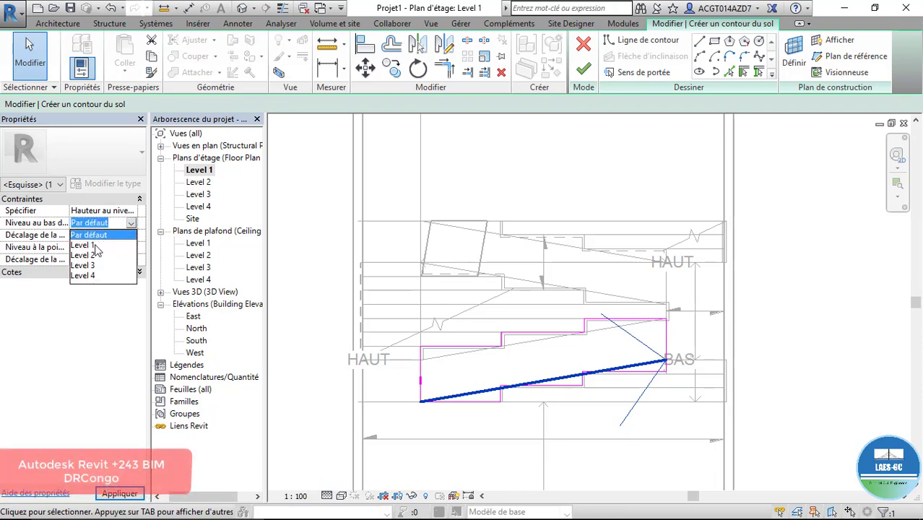
{"action": "left_click", "coordinate": [97, 243]}
- Finish the sloped floor sketch and examine the floor between the flights in the 3D view
{"action": "left_click", "coordinate": [583, 69]}
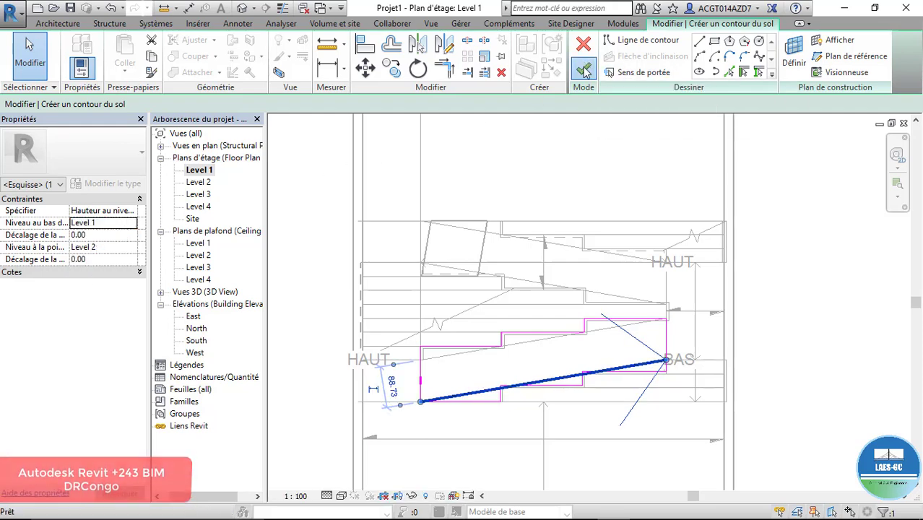
{"action": "left_click", "coordinate": [792, 305]}
{"action": "scroll", "coordinate": [585, 347], "scroll_direction": "down", "scroll_amount": 2}
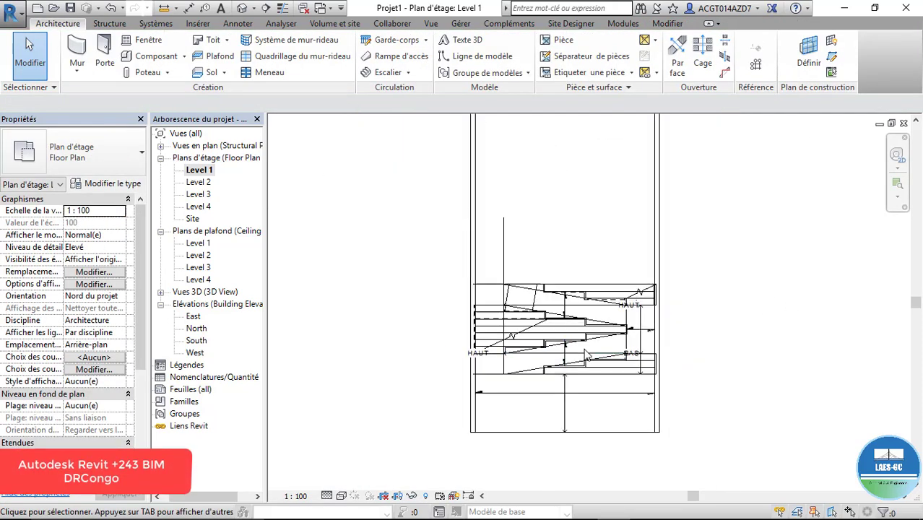
{"action": "left_click", "coordinate": [244, 8]}
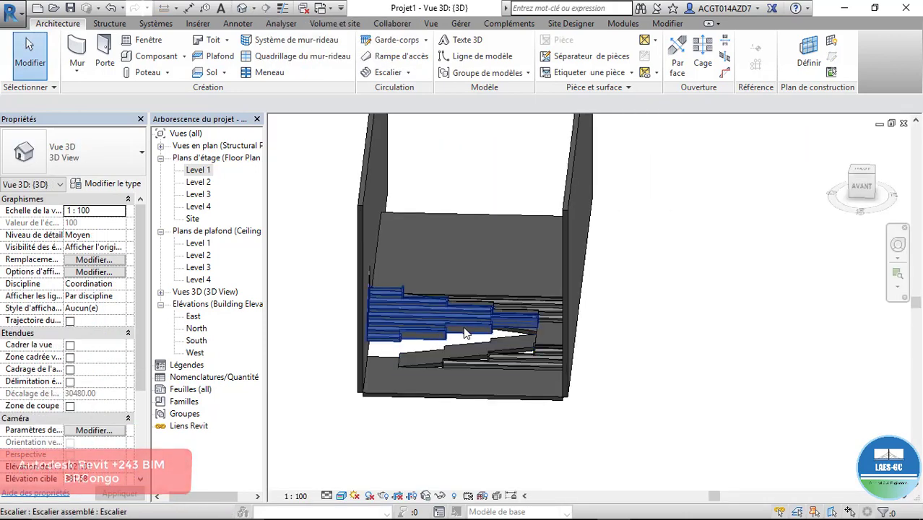
{"action": "scroll", "coordinate": [464, 332], "scroll_direction": "up", "scroll_amount": 3}
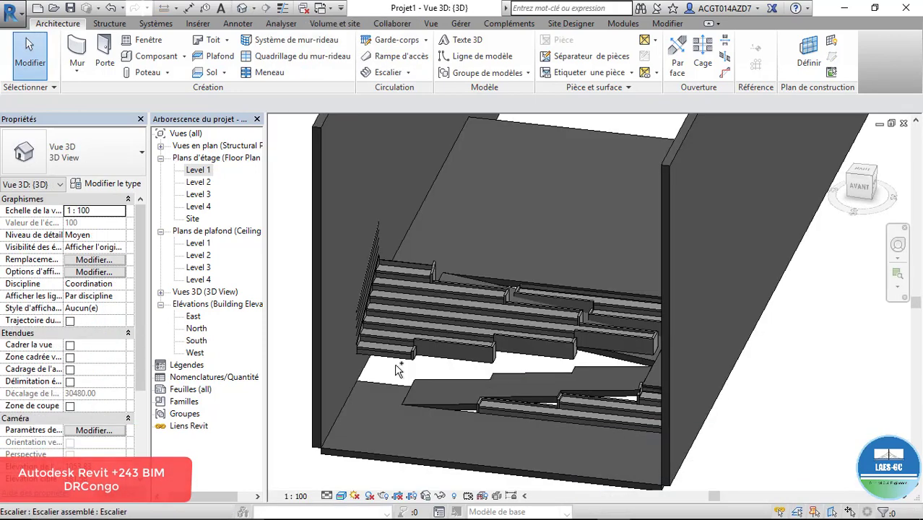
{"action": "scroll", "coordinate": [462, 325], "scroll_direction": "up", "scroll_amount": 2}
- Set the middle flight's base level to Level 1 and its top level to Level 2
{"action": "left_click", "coordinate": [459, 314]}
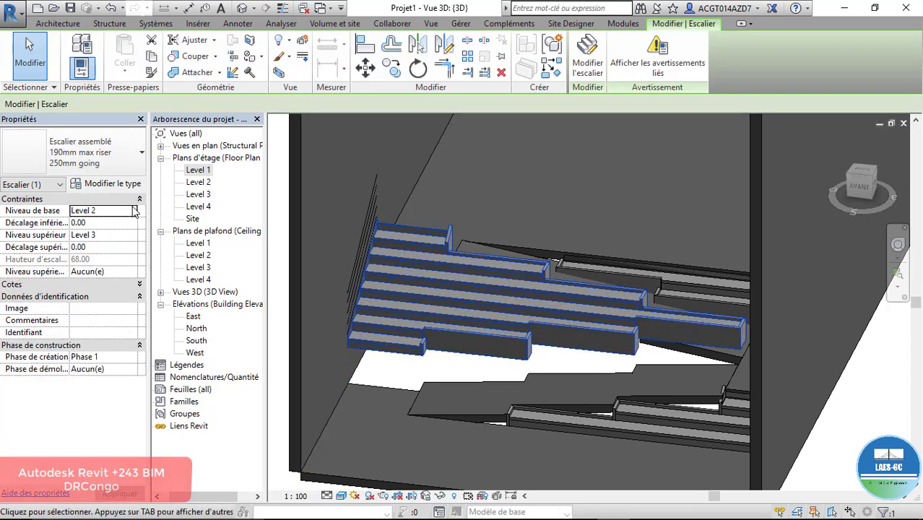
{"action": "left_click", "coordinate": [94, 223]}
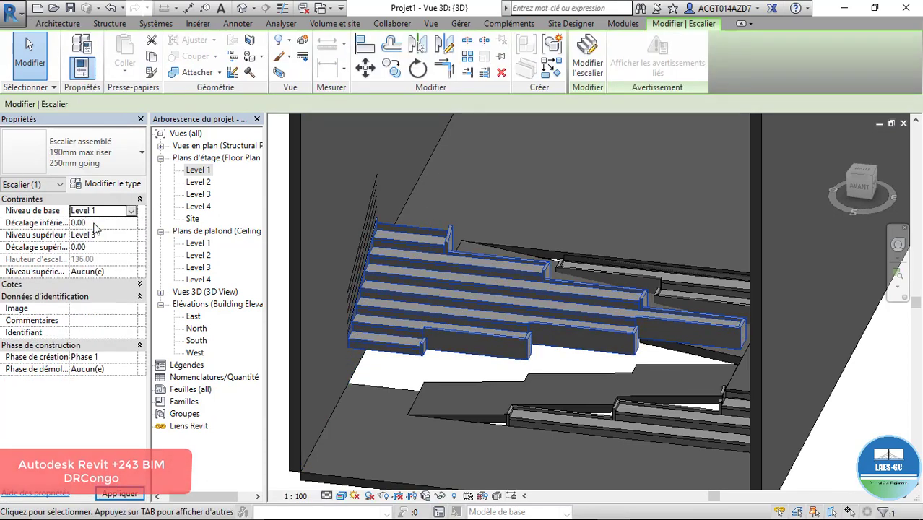
{"action": "left_click", "coordinate": [130, 235]}
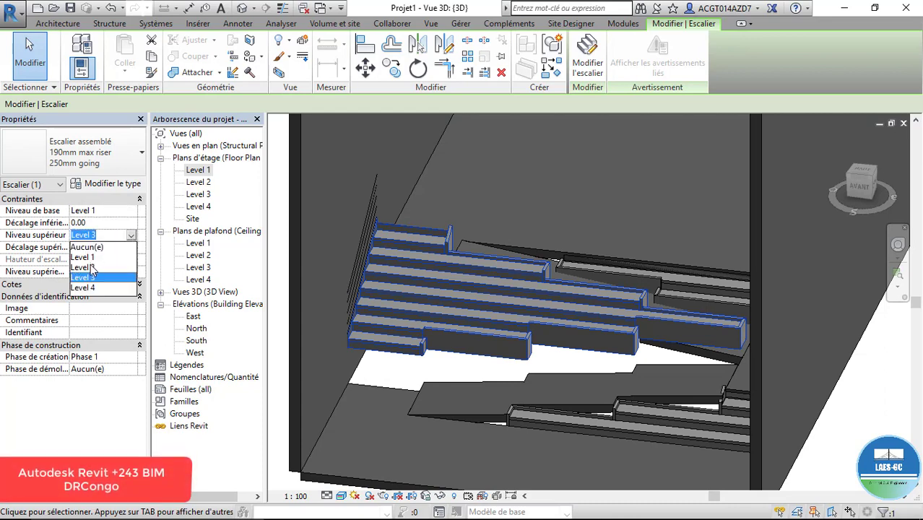
{"action": "left_click", "coordinate": [90, 267]}
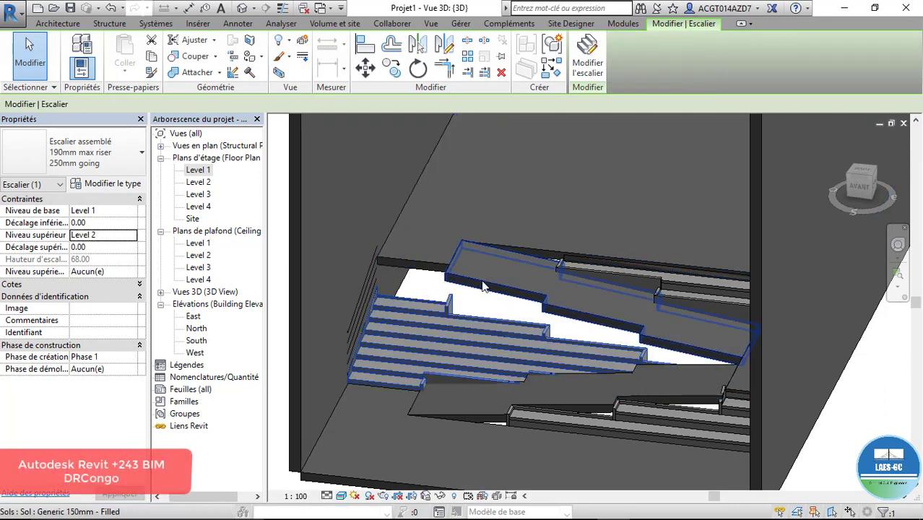
- Check the upper sloped floor's and middle flight's level constraints and how the flight meets the adjoining floors
{"action": "left_click", "coordinate": [457, 280]}
{"action": "right_click", "coordinate": [469, 270]}
{"action": "left_click", "coordinate": [852, 398]}
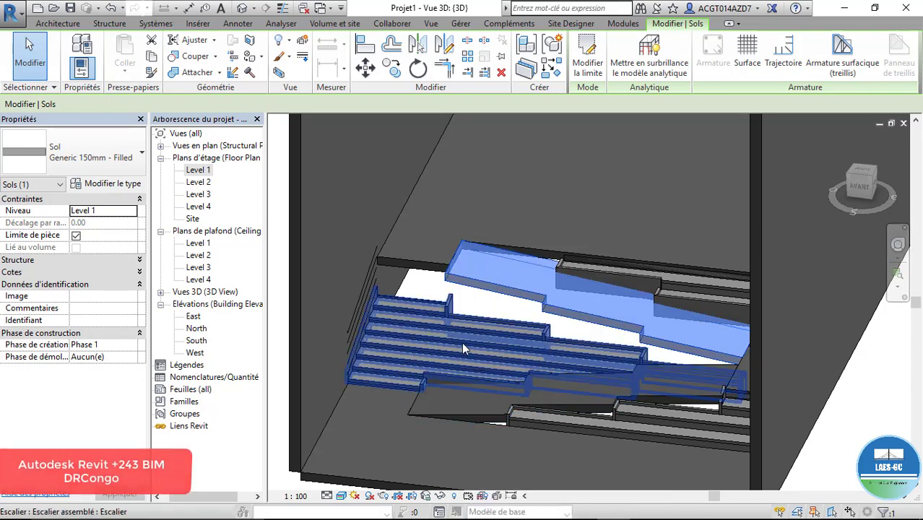
{"action": "left_click", "coordinate": [458, 345]}
{"action": "right_click", "coordinate": [505, 318]}
{"action": "left_click", "coordinate": [869, 421]}
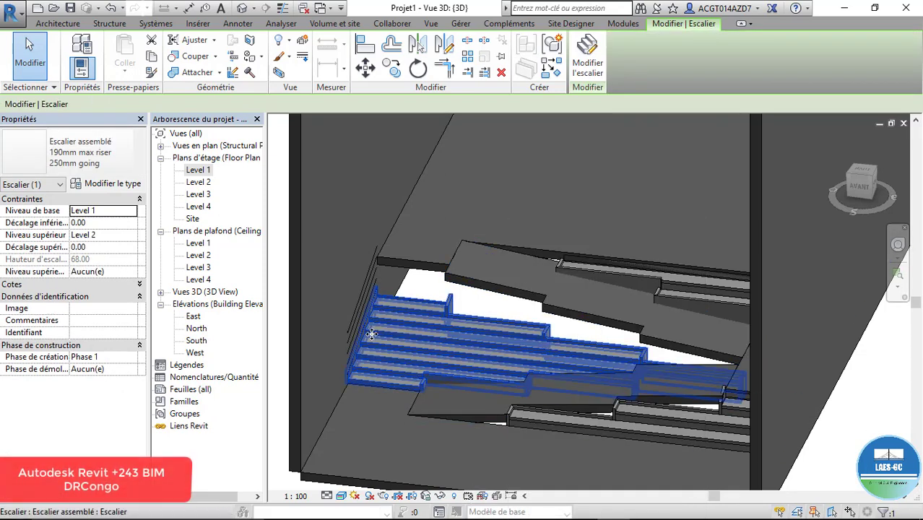
{"action": "middle_click_drag", "start_coordinate": [391, 332], "coordinate": [355, 287], "text": "shift"}
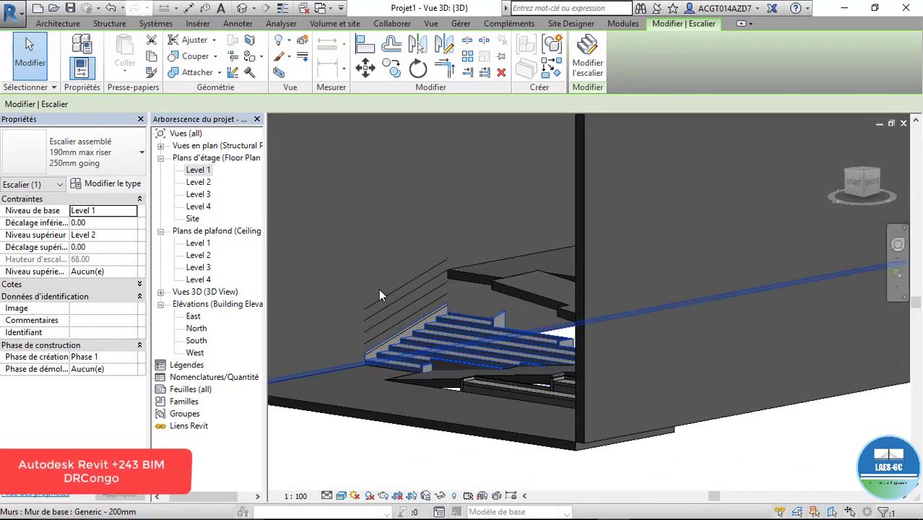
- Set the middle flight's top level to Level 3, keeping its base at Level 1, and check it in 3D
{"action": "left_click", "coordinate": [466, 302]}
{"action": "right_click", "coordinate": [468, 302]}
{"action": "left_click", "coordinate": [801, 440]}
{"action": "middle_click_drag", "start_coordinate": [478, 315], "coordinate": [419, 344], "text": "shift"}
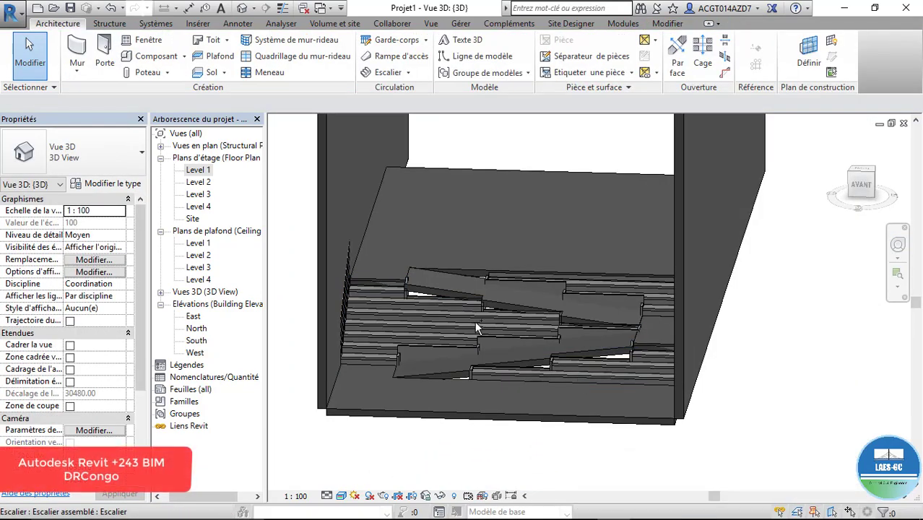
{"action": "scroll", "coordinate": [368, 313], "scroll_direction": "up", "scroll_amount": 3}
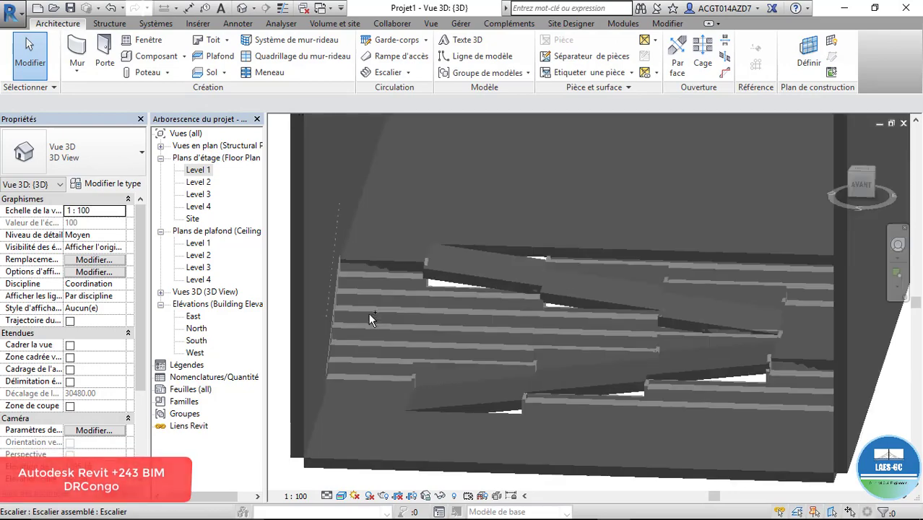
{"action": "left_click", "coordinate": [377, 313]}
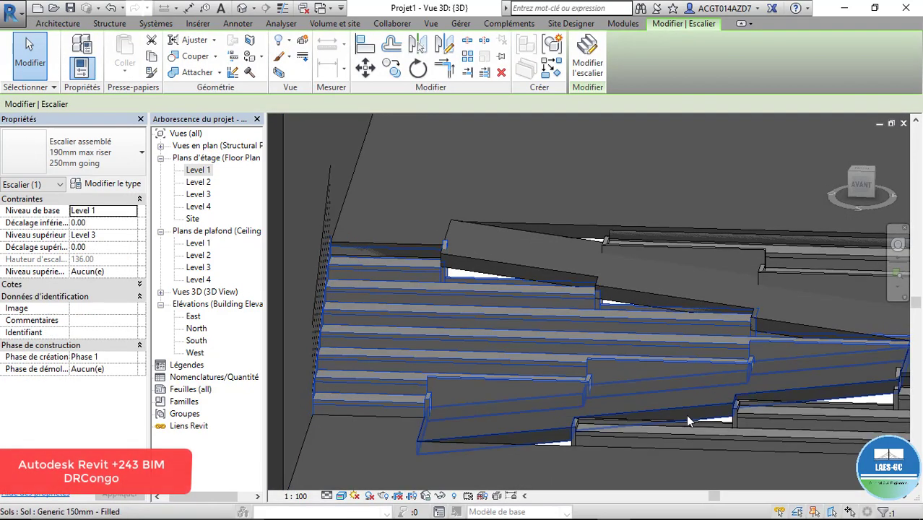
- Change the type of the upper sloped floor to Generic 300mm
{"action": "scroll", "coordinate": [689, 420], "scroll_direction": "down", "scroll_amount": 3}
{"action": "scroll", "coordinate": [689, 423], "scroll_direction": "up", "scroll_amount": 5}
{"action": "left_click", "coordinate": [594, 326]}
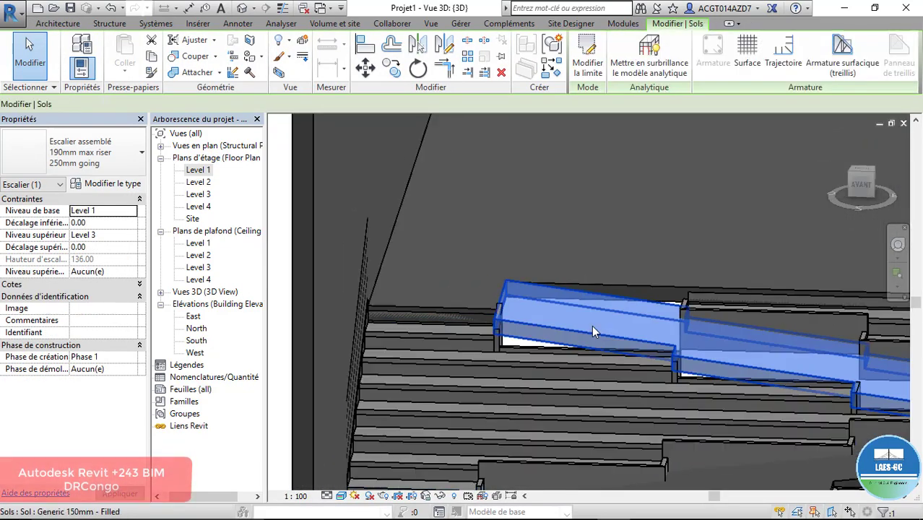
{"action": "left_click", "coordinate": [137, 166]}
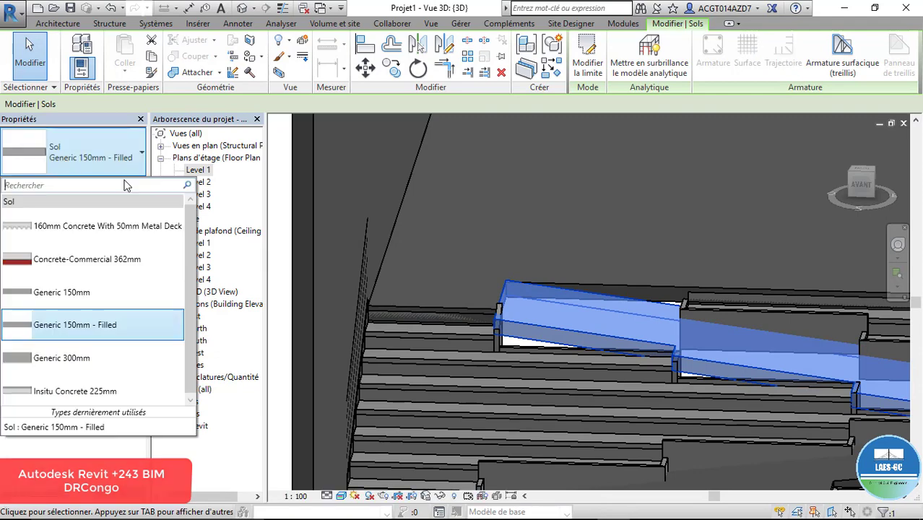
{"action": "left_click", "coordinate": [85, 369]}
{"action": "scroll", "coordinate": [475, 255], "scroll_direction": "down", "scroll_amount": 3}
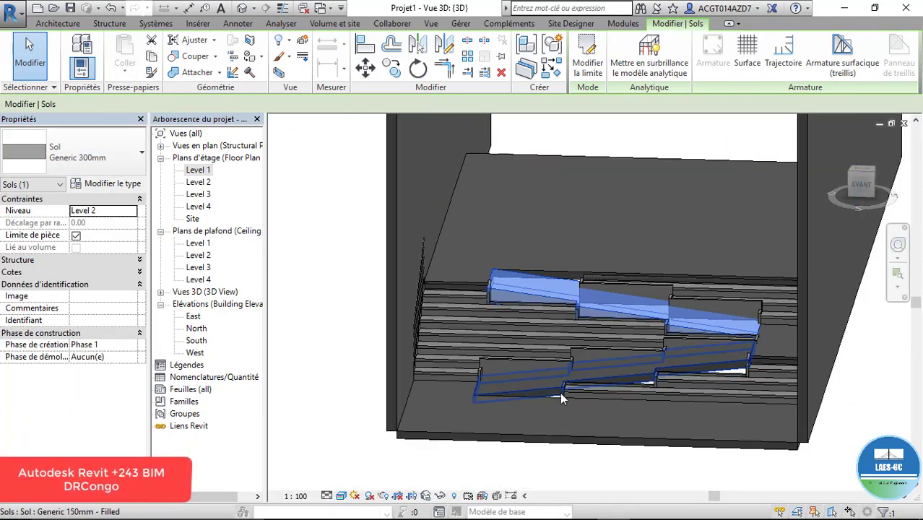
- Change the lower sloped floor and the large floor behind the stair to the Generic 300mm type
{"action": "left_click", "coordinate": [536, 390]}
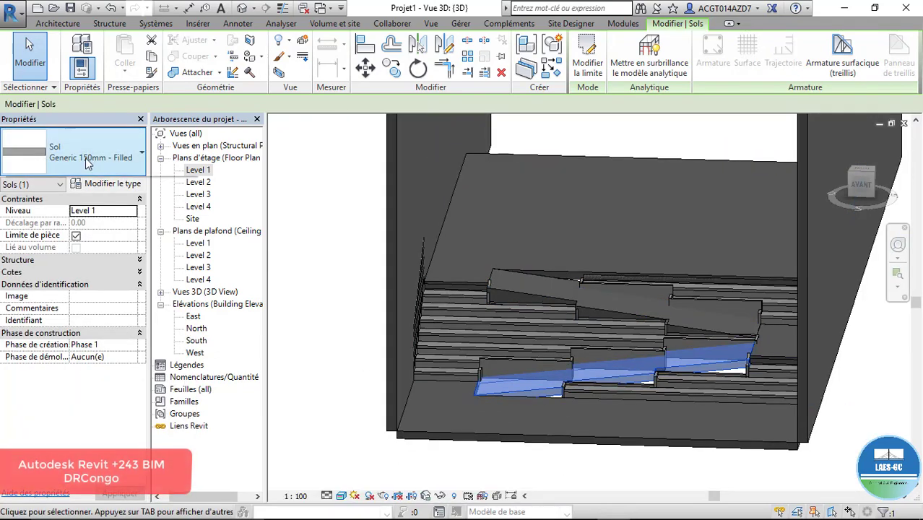
{"action": "left_click", "coordinate": [72, 152]}
{"action": "left_click", "coordinate": [85, 361]}
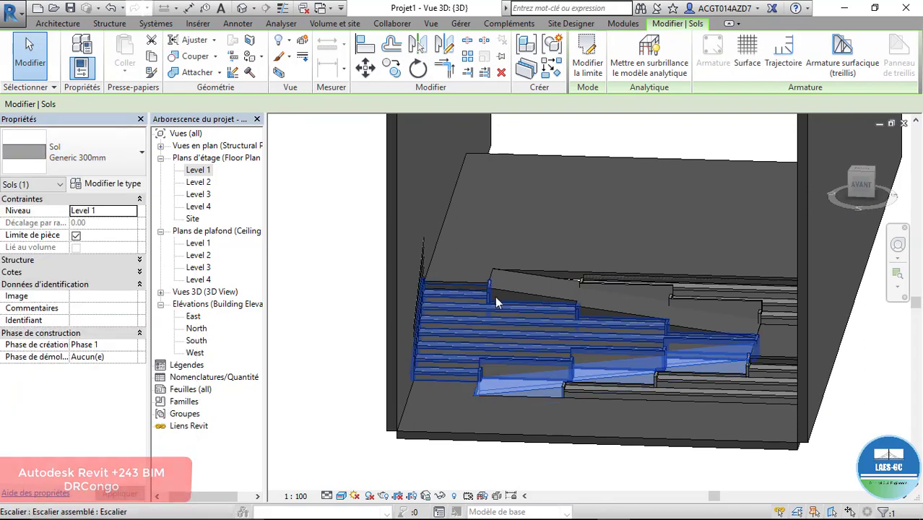
{"action": "left_click", "coordinate": [553, 250]}
{"action": "left_click", "coordinate": [68, 153]}
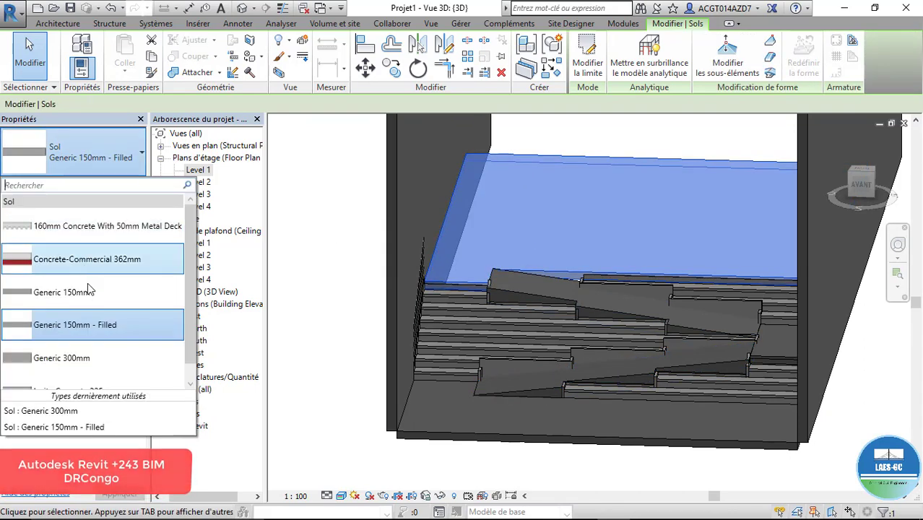
{"action": "left_click", "coordinate": [84, 359]}
{"action": "left_click", "coordinate": [851, 380]}
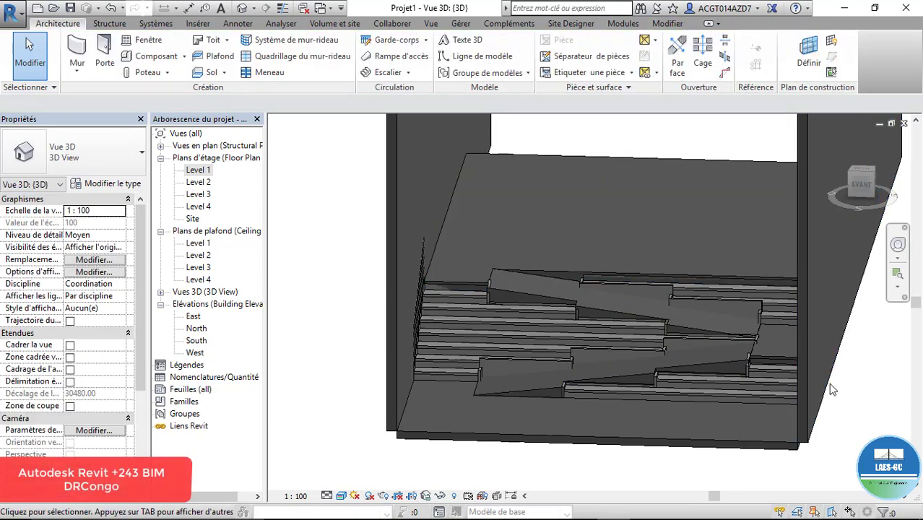
- Switch the 3D view to a visual style with lighter surfaces and examine the middle flight from the side and front
{"action": "middle_click_drag", "start_coordinate": [449, 227], "coordinate": [443, 257], "text": "shift"}
{"action": "scroll", "coordinate": [443, 258], "scroll_direction": "down", "scroll_amount": 3}
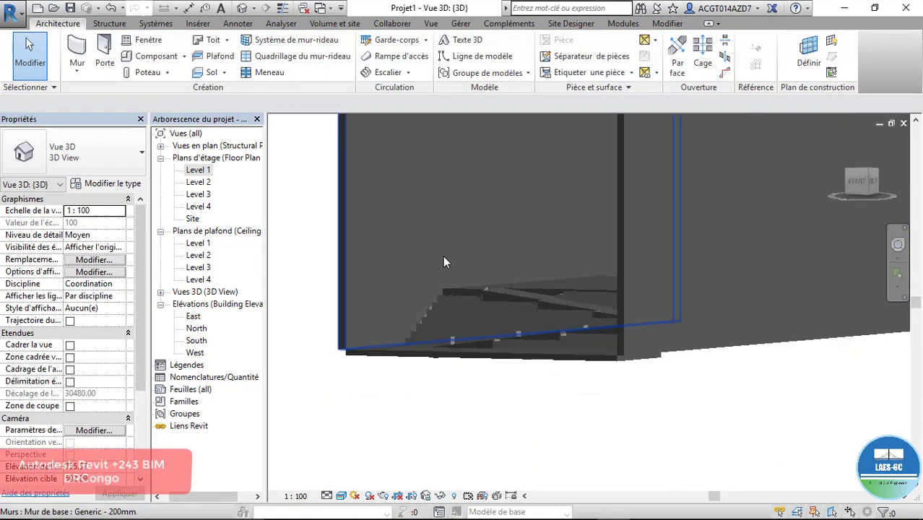
{"action": "left_click", "coordinate": [340, 496]}
{"action": "left_click", "coordinate": [381, 442]}
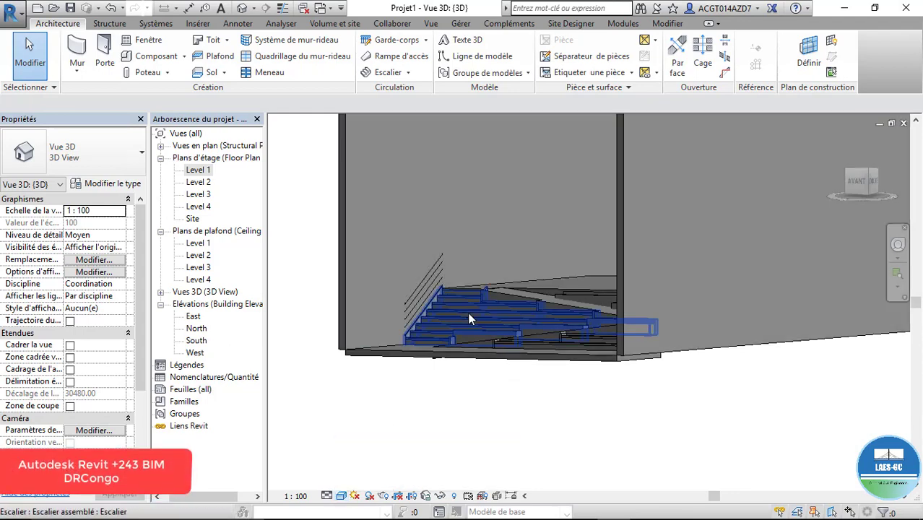
{"action": "left_click", "coordinate": [469, 312]}
{"action": "right_click", "coordinate": [511, 410]}
{"action": "key", "text": "Escape"}
{"action": "middle_click_drag", "start_coordinate": [497, 355], "coordinate": [834, 346], "text": "shift"}
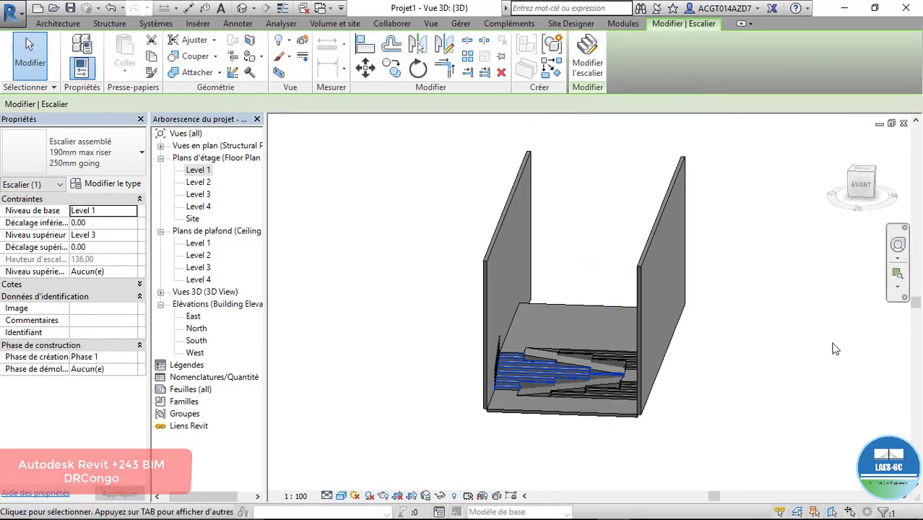
- Open the East elevation and set its detail level to Élevé
{"action": "double_click", "coordinate": [198, 318]}
{"action": "scroll", "coordinate": [629, 388], "scroll_direction": "down", "scroll_amount": 3}
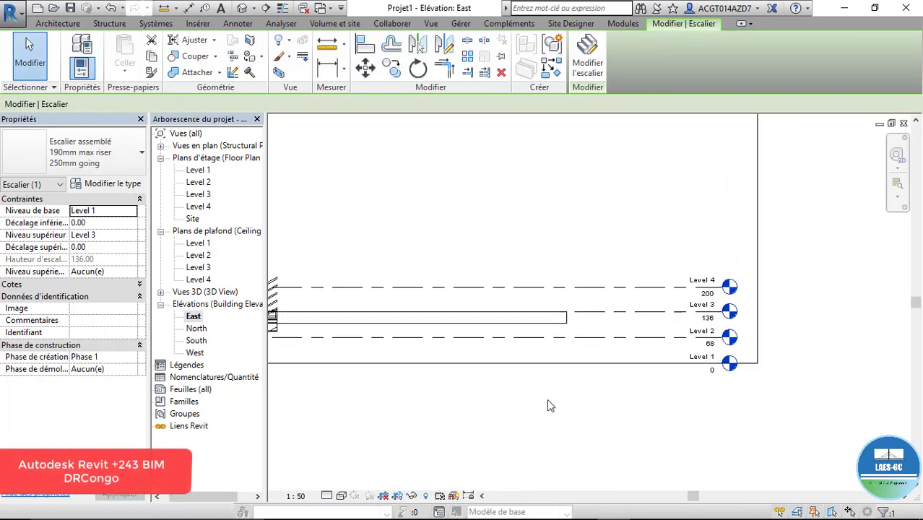
{"action": "left_click", "coordinate": [331, 496]}
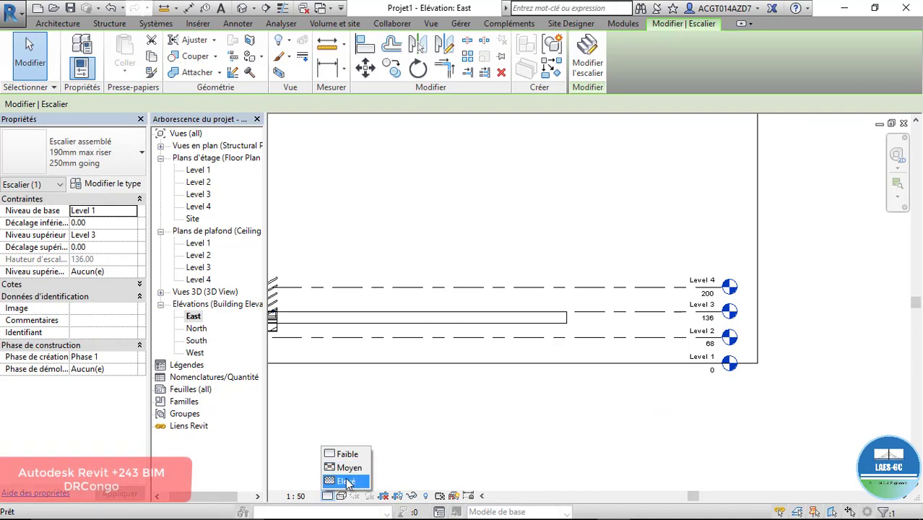
{"action": "left_click", "coordinate": [346, 482]}
{"action": "scroll", "coordinate": [450, 450], "scroll_direction": "down", "scroll_amount": 3}
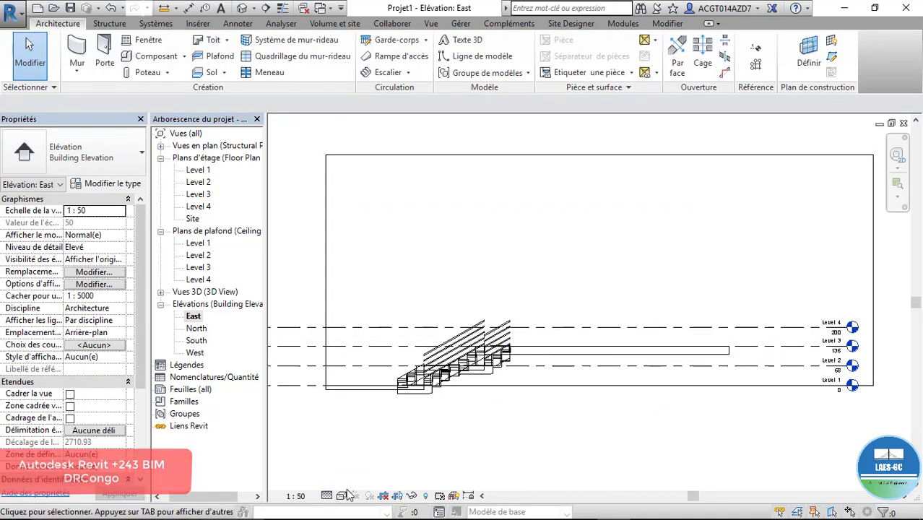
- Open the South elevation and lower the tops of both side walls to an unconnected height of 320
{"action": "double_click", "coordinate": [195, 340]}
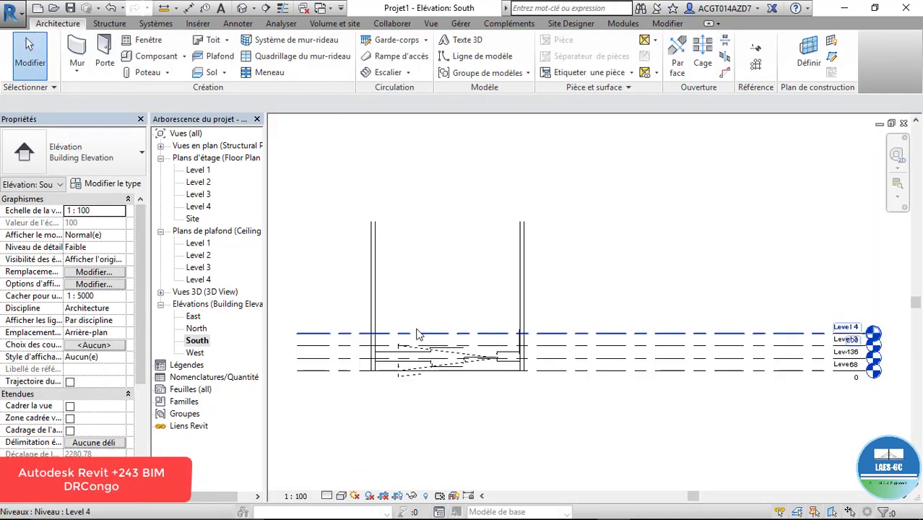
{"action": "left_click", "coordinate": [522, 261]}
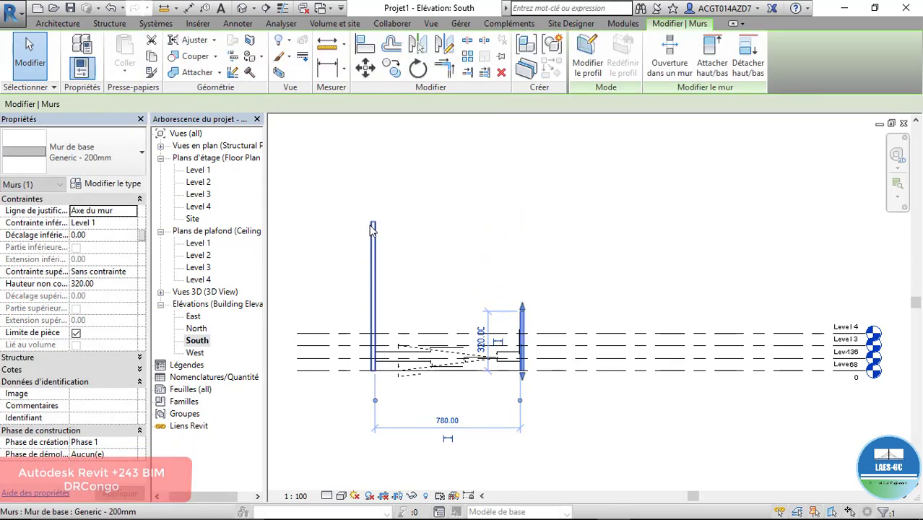
{"action": "left_click", "coordinate": [373, 310]}
{"action": "left_click_drag", "start_coordinate": [374, 310], "coordinate": [376, 317]}
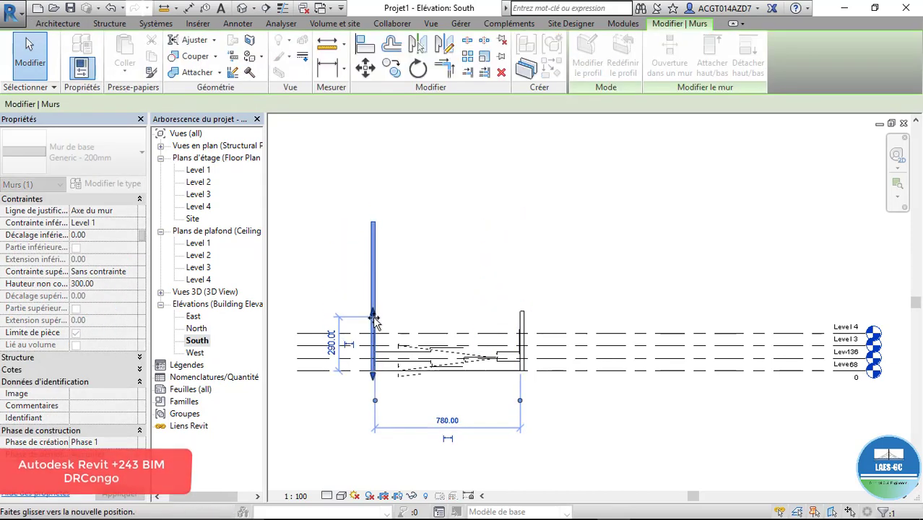
{"action": "left_click", "coordinate": [622, 268]}
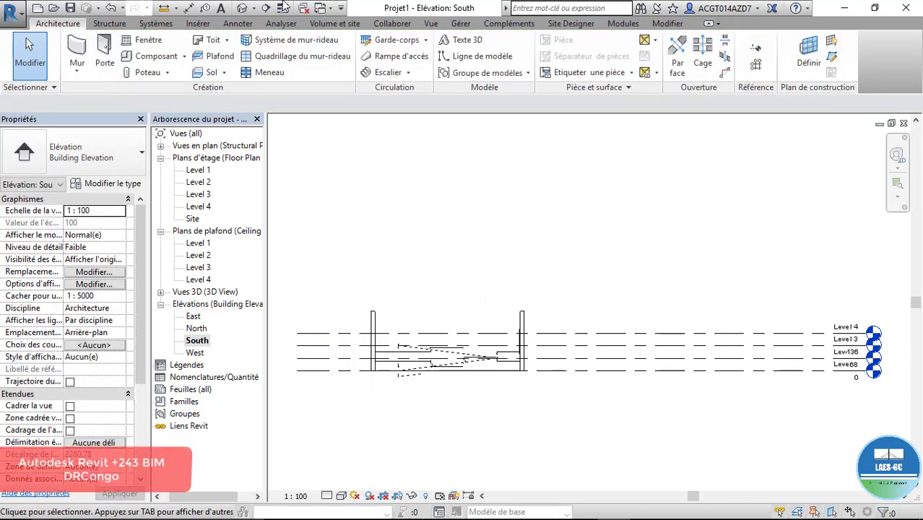
- Open the 3D view and paint the floor, sloped floor and stair faces with the Ceiling Tile 600 x 600 material
{"action": "left_click", "coordinate": [245, 8]}
{"action": "middle_click_drag", "start_coordinate": [569, 329], "coordinate": [572, 390], "text": "shift"}
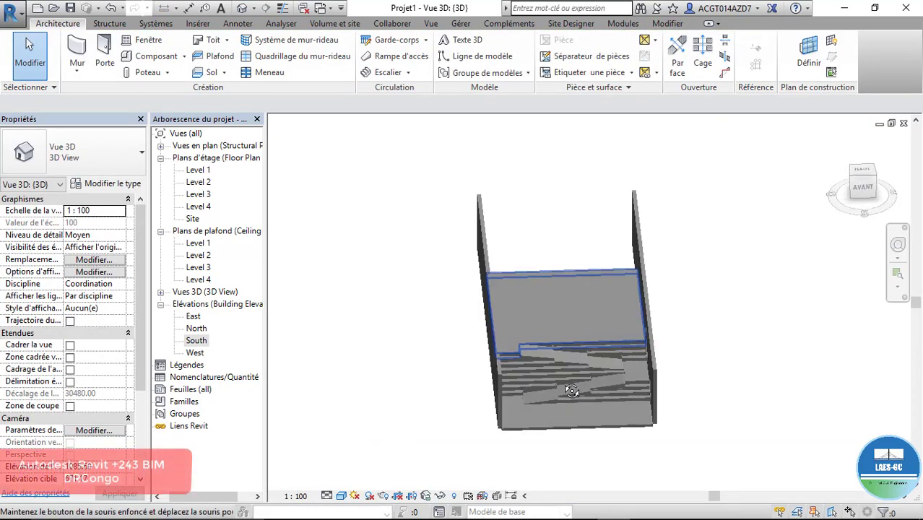
{"action": "scroll", "coordinate": [553, 371], "scroll_direction": "up", "scroll_amount": 4}
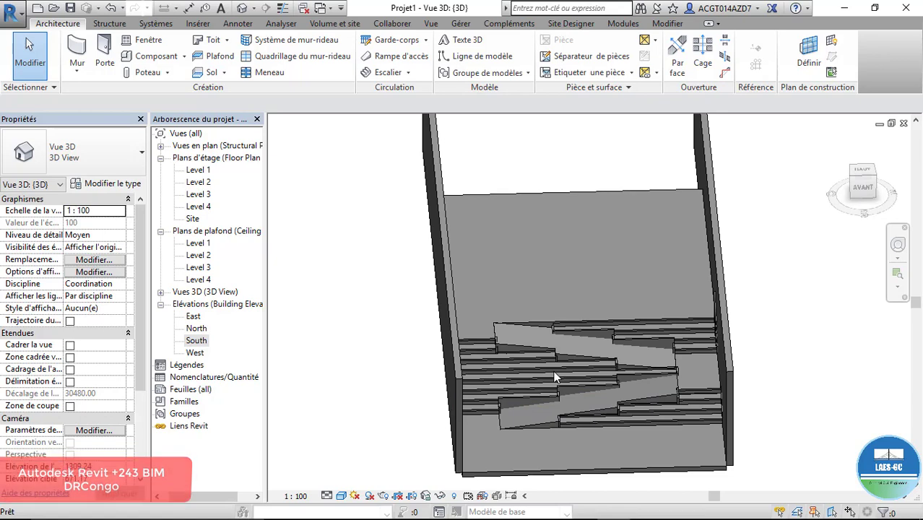
{"action": "key", "text": "p"}
{"action": "key", "text": "t"}
{"action": "middle_click_drag", "start_coordinate": [532, 362], "coordinate": [819, 329], "text": "shift"}
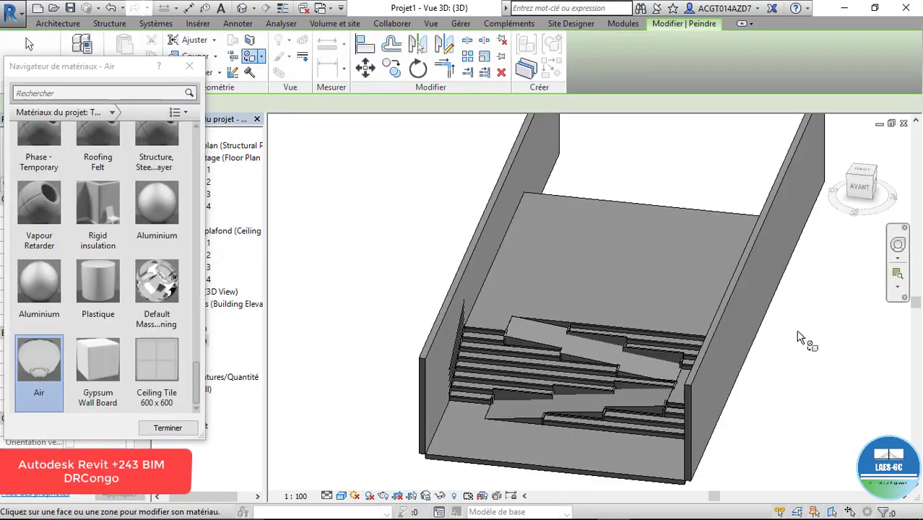
{"action": "left_click", "coordinate": [153, 365]}
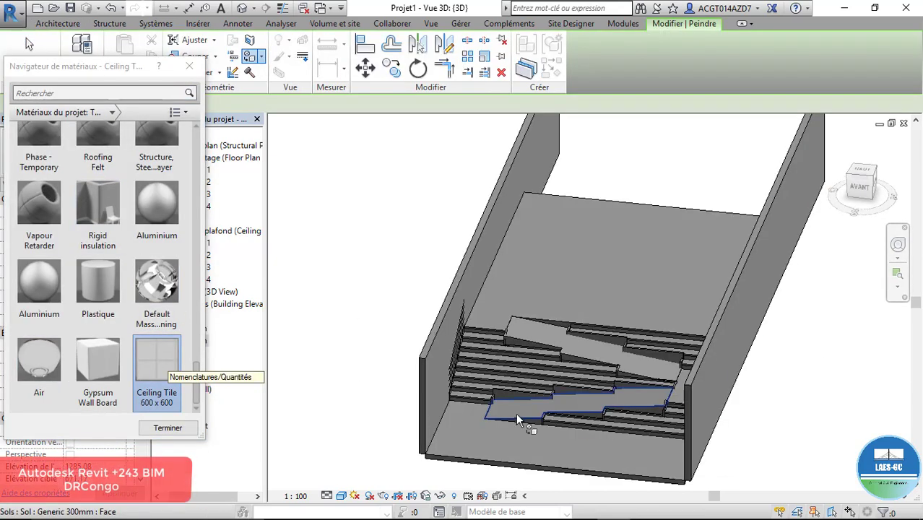
{"action": "left_click", "coordinate": [521, 449]}
{"action": "scroll", "coordinate": [521, 449], "scroll_direction": "up", "scroll_amount": 5}
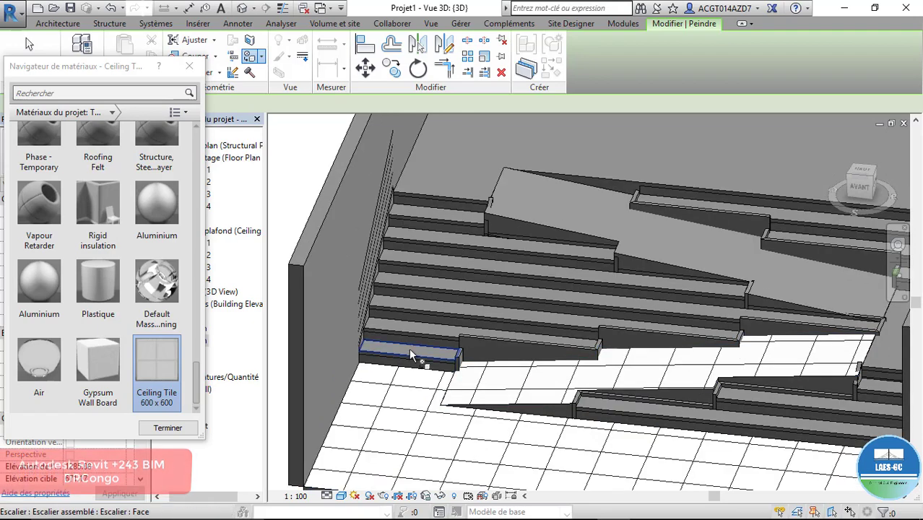
{"action": "left_click", "coordinate": [424, 331]}
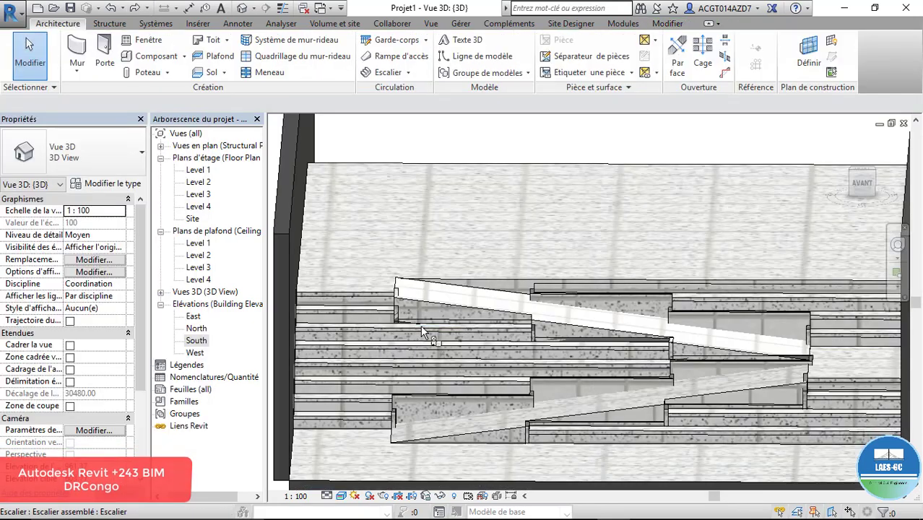
- Examine the painted flights and compare them with the reference stair photos on slides 2 and 3 of the LibreOffice Impress presentation
{"action": "scroll", "coordinate": [470, 351], "scroll_direction": "down", "scroll_amount": 5}
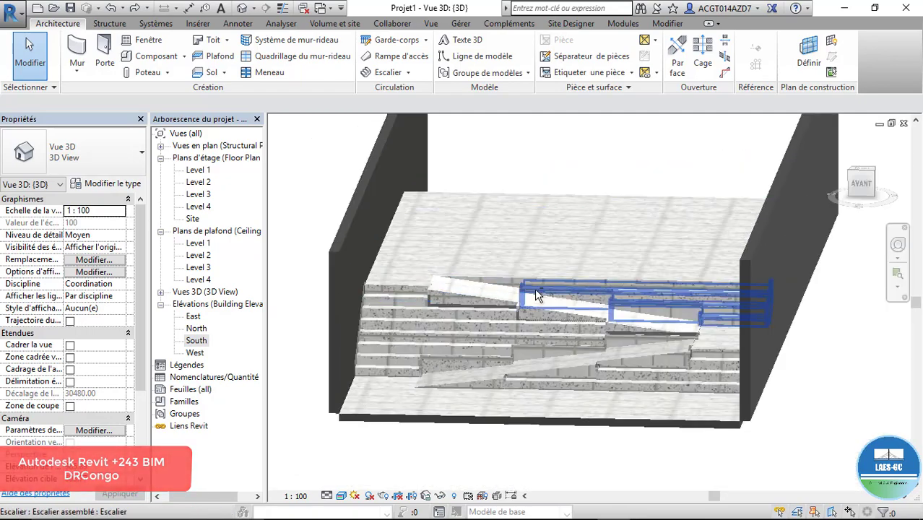
{"action": "middle_click_drag", "start_coordinate": [537, 295], "coordinate": [548, 280], "text": "shift"}
{"action": "scroll", "coordinate": [549, 279], "scroll_direction": "up", "scroll_amount": 3}
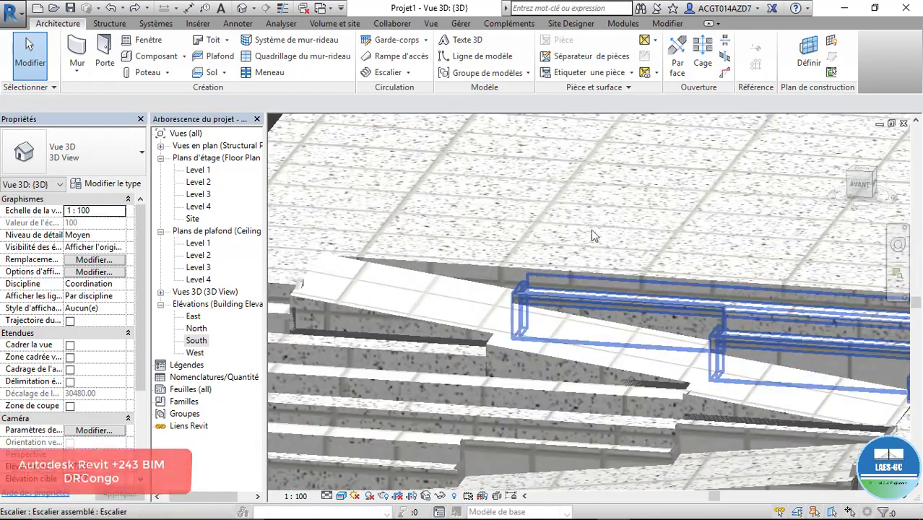
{"action": "mouse_move", "coordinate": [449, 504]}
{"action": "left_click", "coordinate": [547, 508]}
{"action": "left_click", "coordinate": [51, 220]}
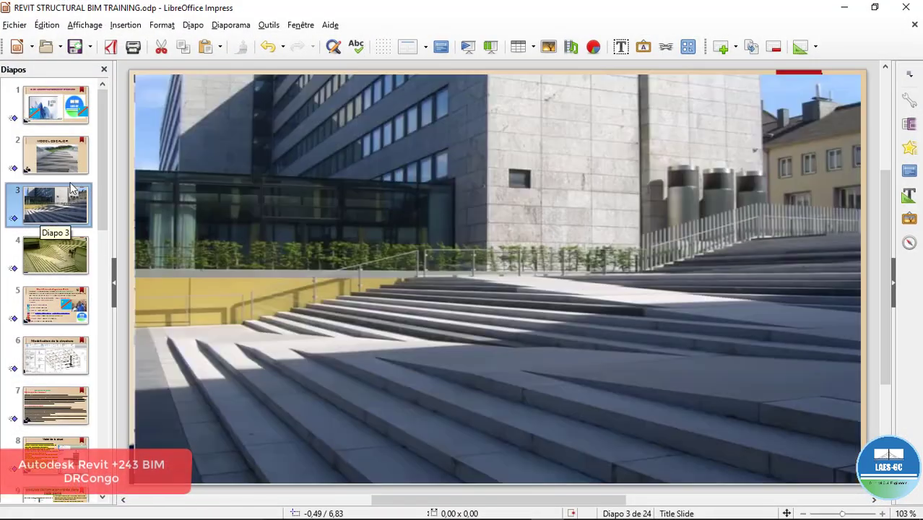
{"action": "left_click", "coordinate": [64, 168]}
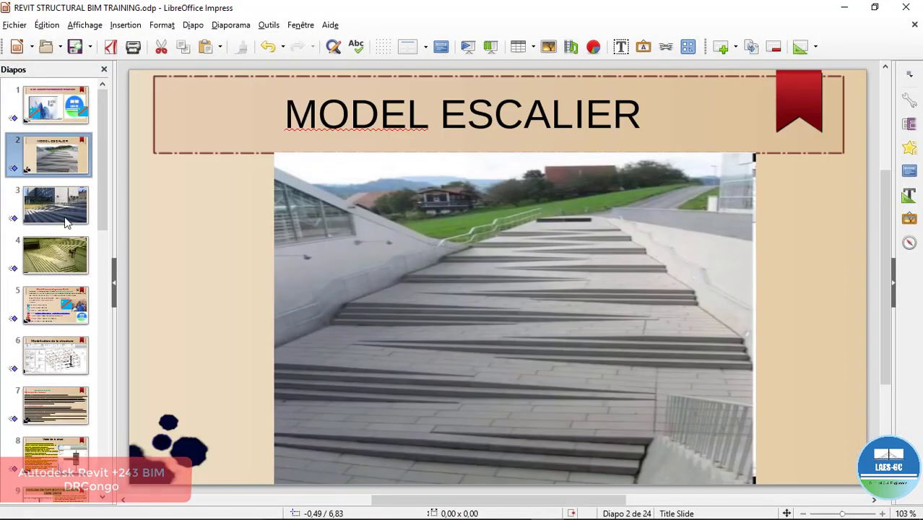
{"action": "left_click", "coordinate": [70, 211]}
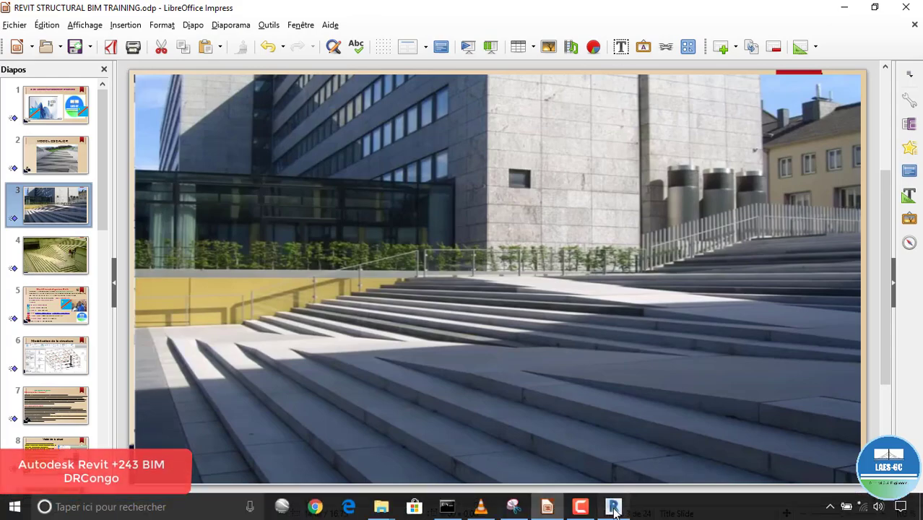
- Return to Revit and examine the finished stair, sloped floors and side walls from several angles in the 3D view
{"action": "left_click", "coordinate": [613, 509]}
{"action": "middle_click_drag", "start_coordinate": [504, 304], "coordinate": [573, 278], "text": "shift"}
{"action": "scroll", "coordinate": [706, 274], "scroll_direction": "up", "scroll_amount": 2}
{"action": "middle_click_drag", "start_coordinate": [706, 275], "coordinate": [630, 320], "text": "shift"}
{"action": "scroll", "coordinate": [715, 403], "scroll_direction": "down", "scroll_amount": 3}
{"action": "right_click", "coordinate": [509, 470]}
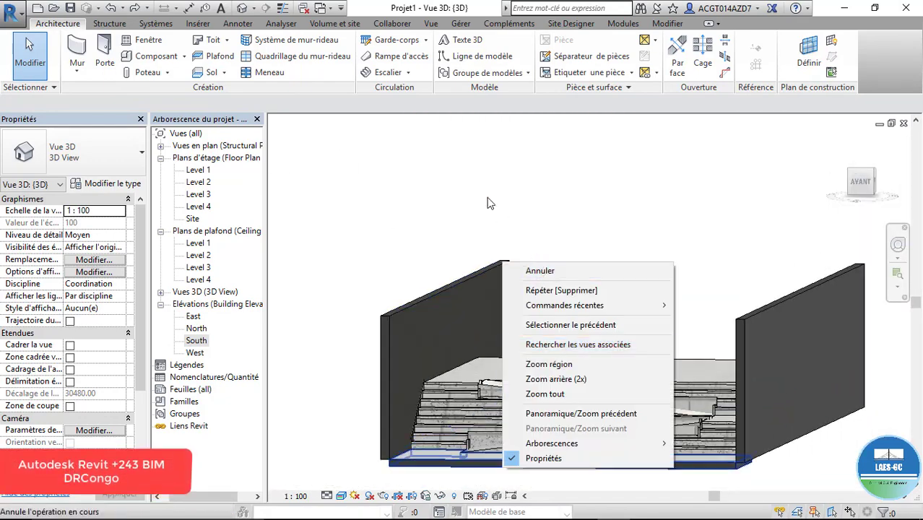
{"action": "left_click", "coordinate": [489, 203]}
{"action": "middle_click_drag", "start_coordinate": [526, 302], "coordinate": [531, 367], "text": "shift"}
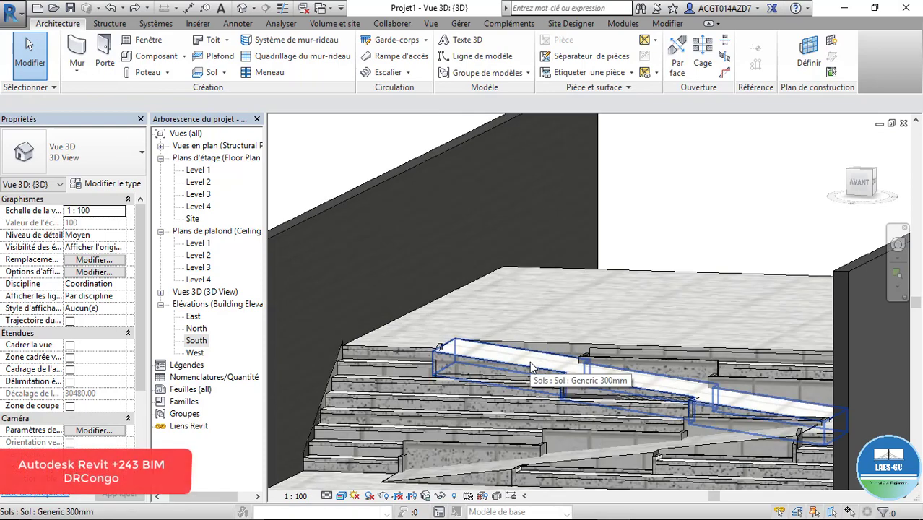